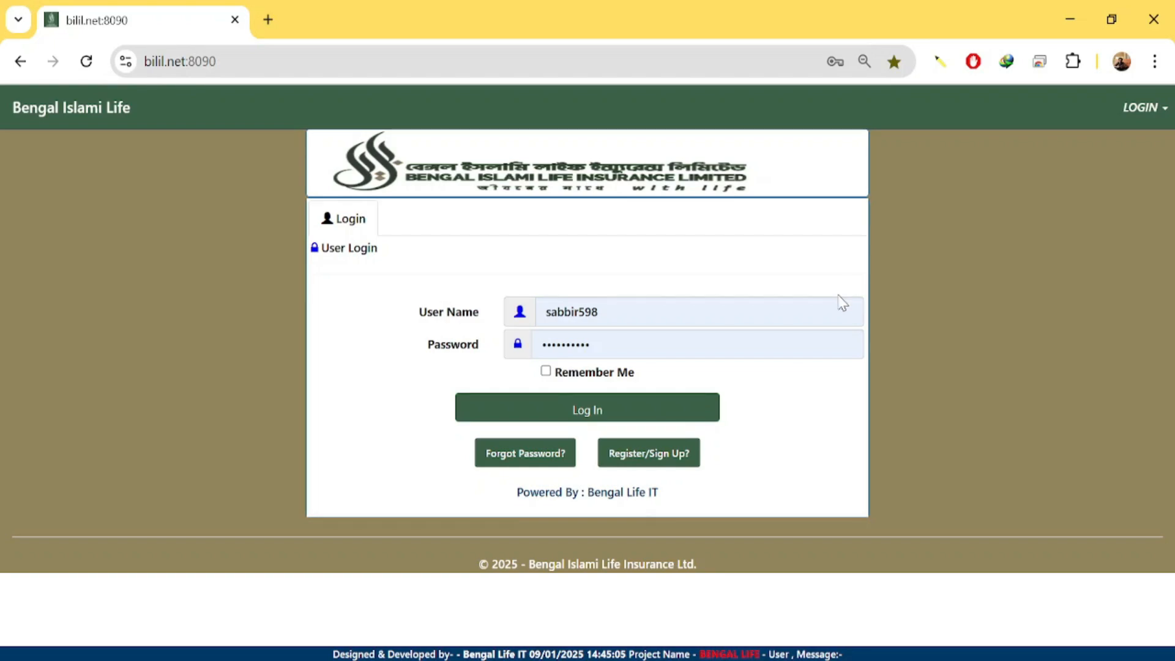
Log in with the pre-filled credentials and dismiss the last-login result message.
click(676, 420)
click(665, 417)
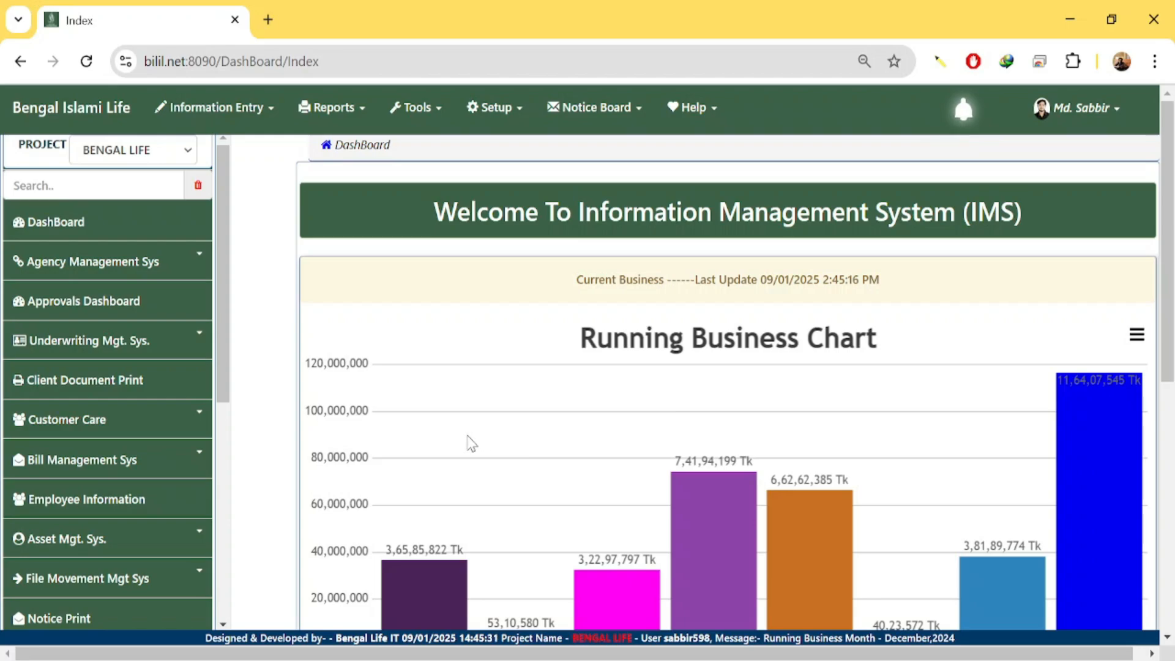
Open the Dashboard under Bill Management Sys to show office-wise expenditure.
click(146, 463)
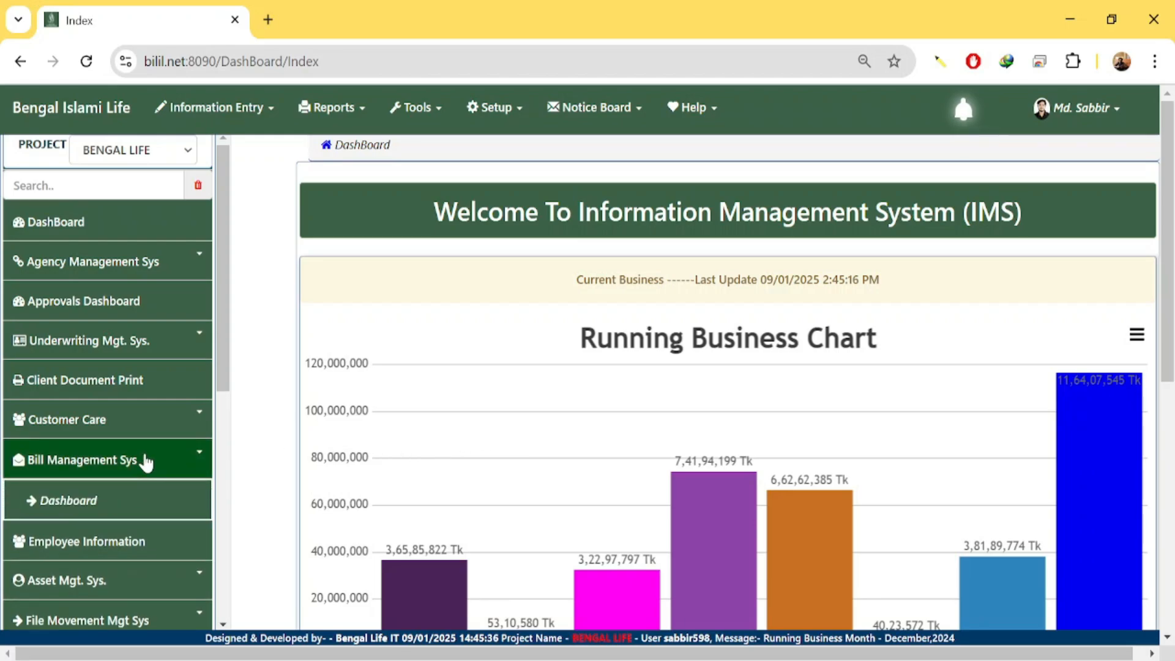
click(74, 506)
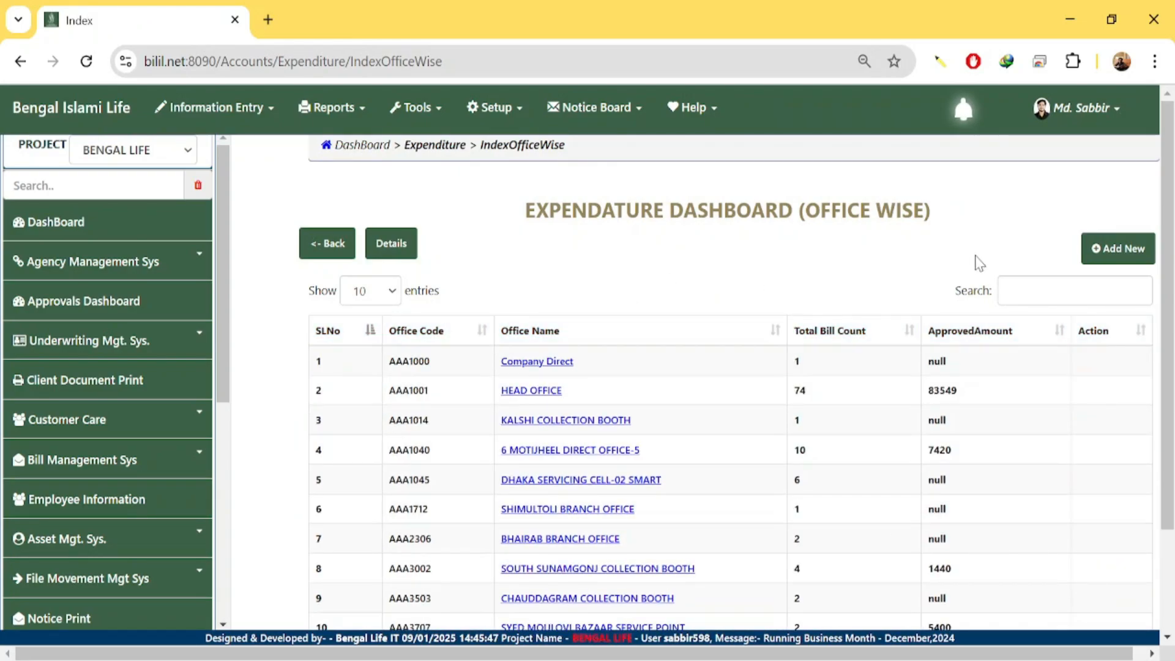
Start a new expenditure bill with Add New and look over the blank Create form.
click(1113, 268)
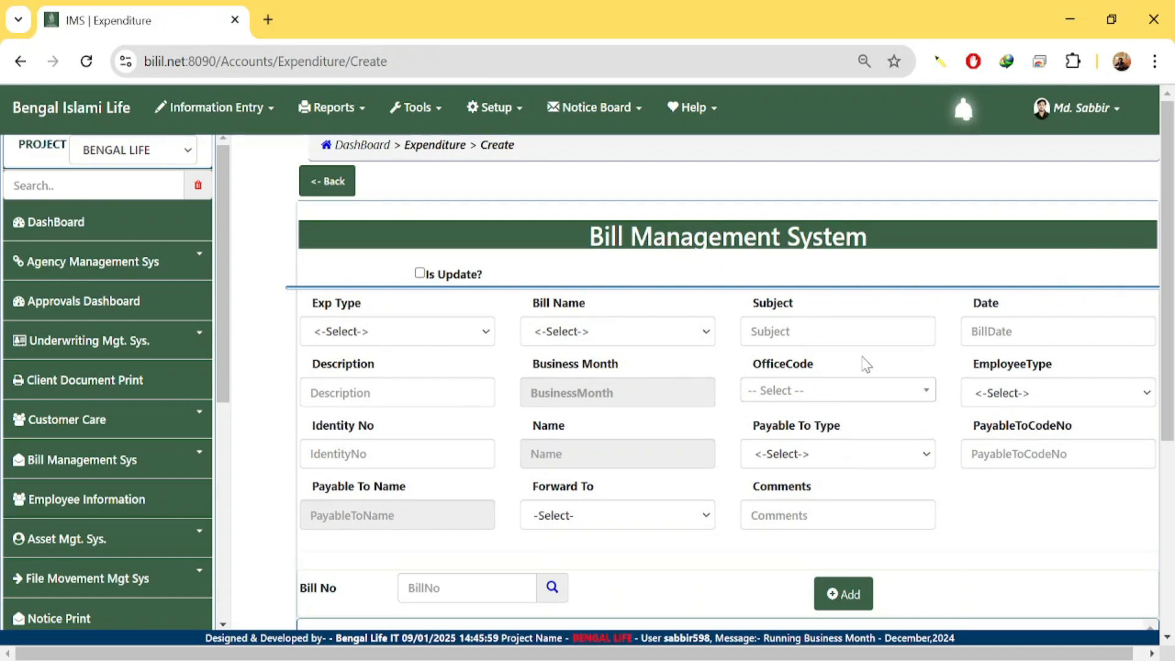
scroll(1001, 341, down, 5)
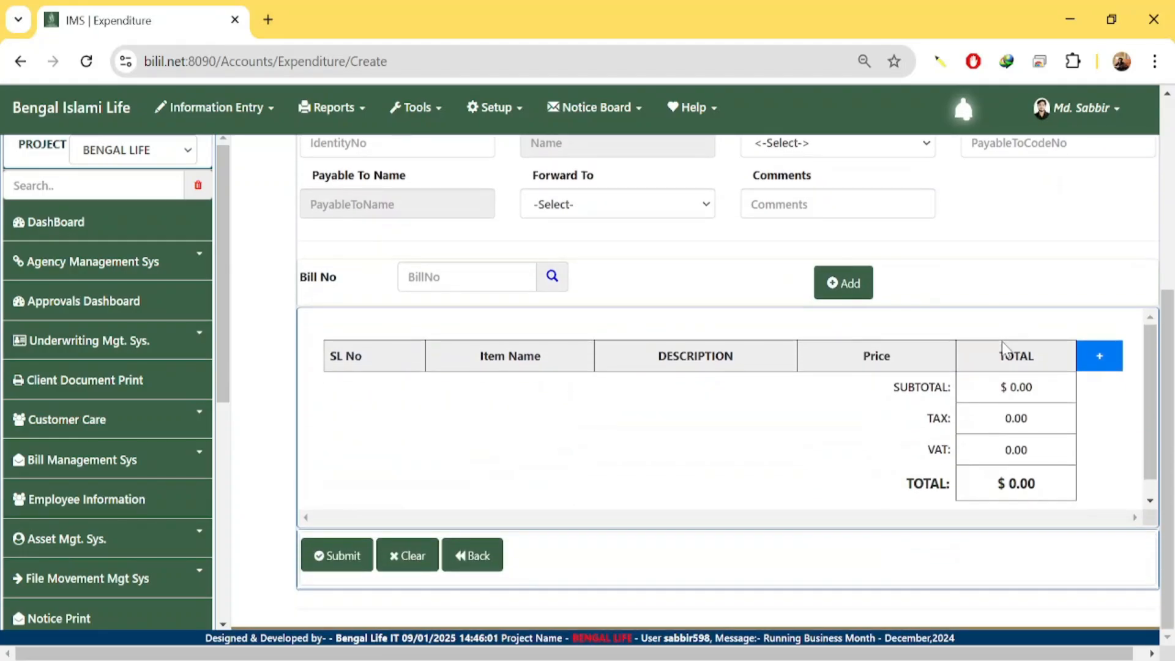
scroll(1002, 346, up, 6)
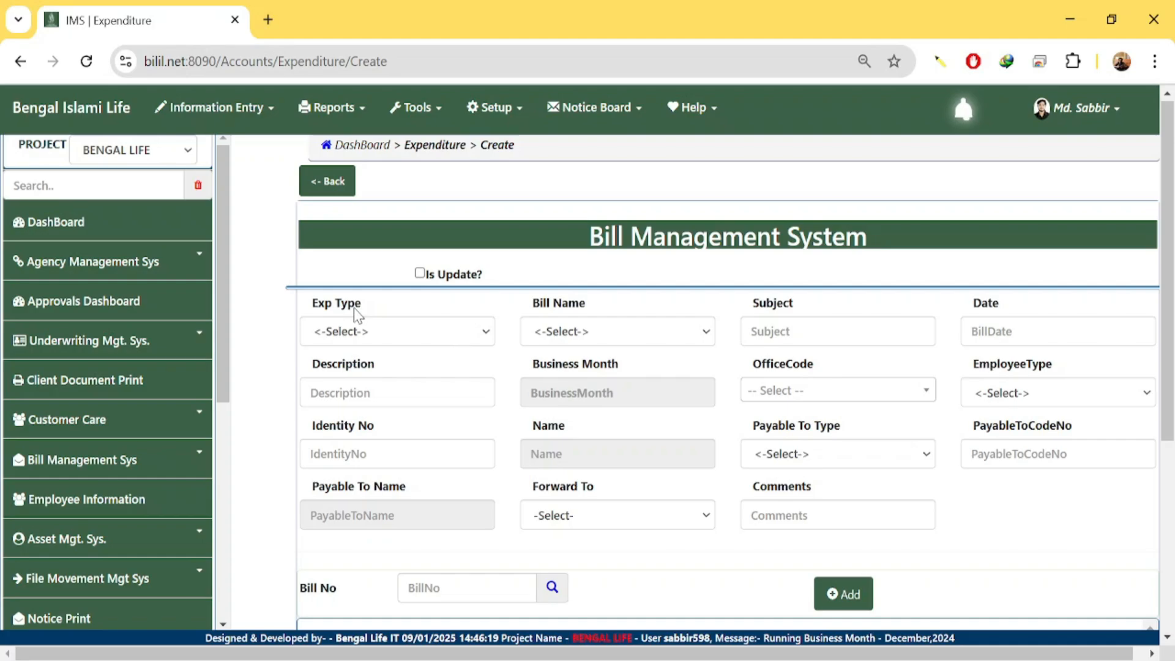
Choose BillApproval as the bill's Exp Type.
click(374, 339)
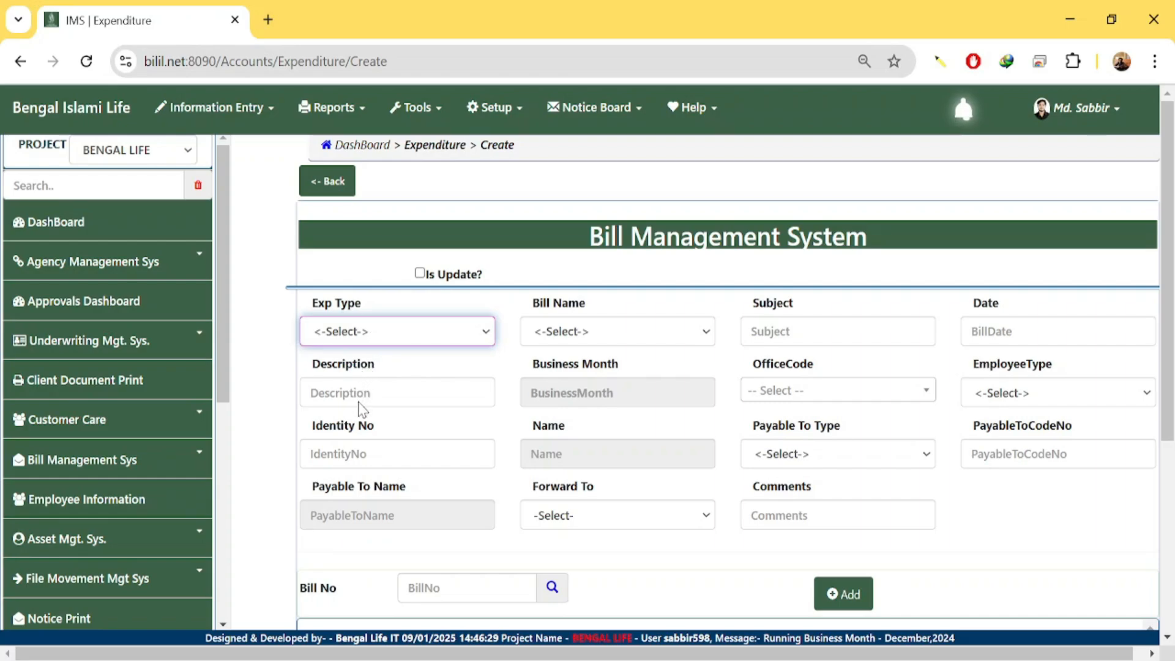
key(Down)
click(611, 333)
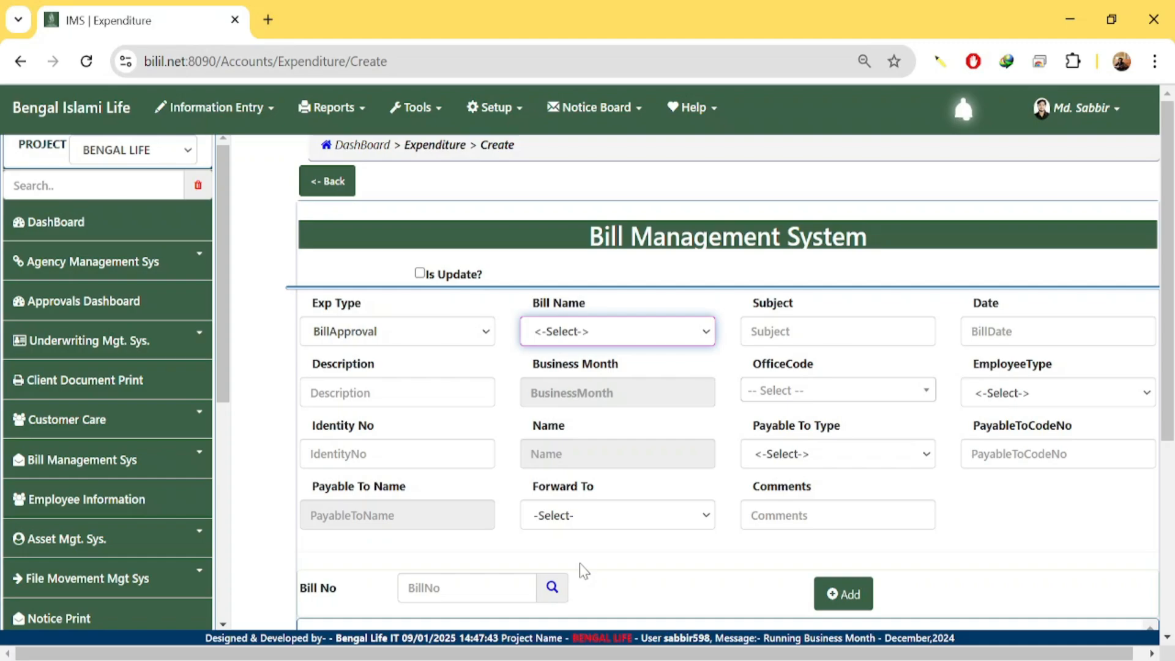
Pick Office Expense from the Bill Name dropdown.
click(589, 409)
click(784, 332)
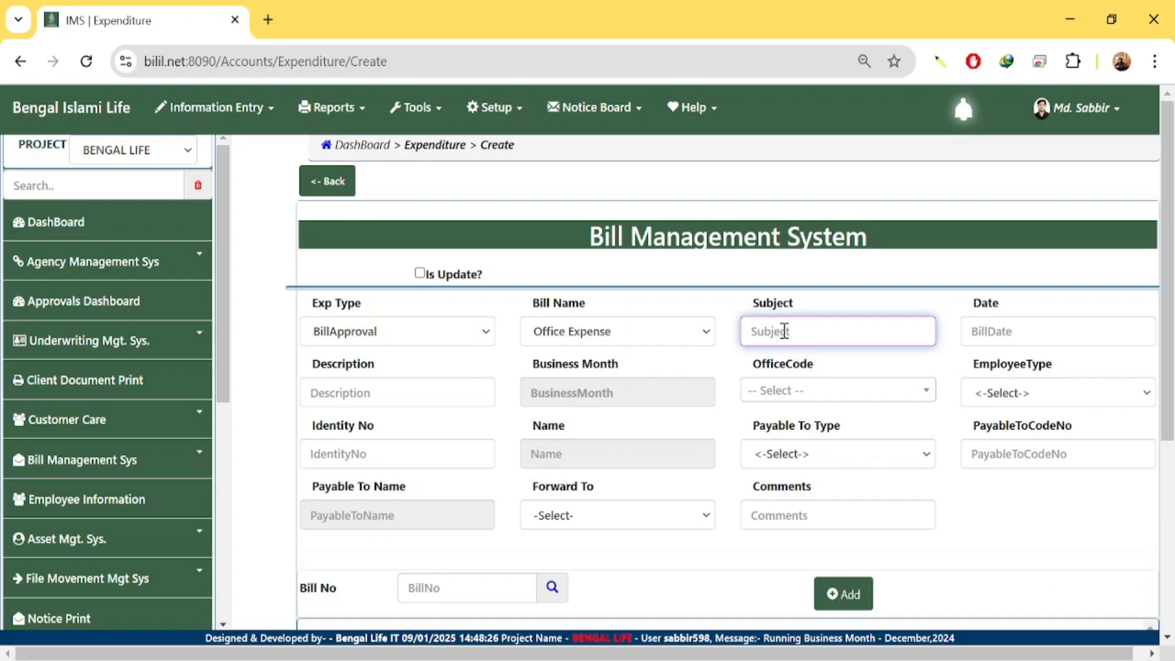
Enter the subject 'Electricity ,water bill and photocopy bill for Ashuliya service point' and select it for copying.
text(Electricity ,water)
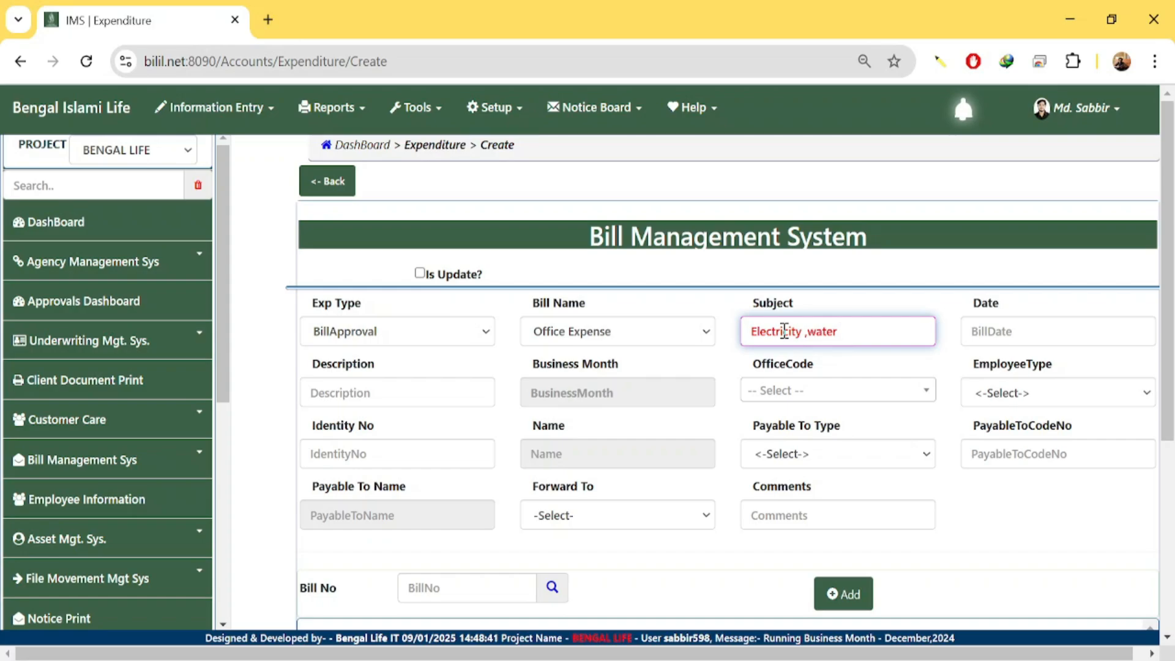
text(bill and p)
text(toco)
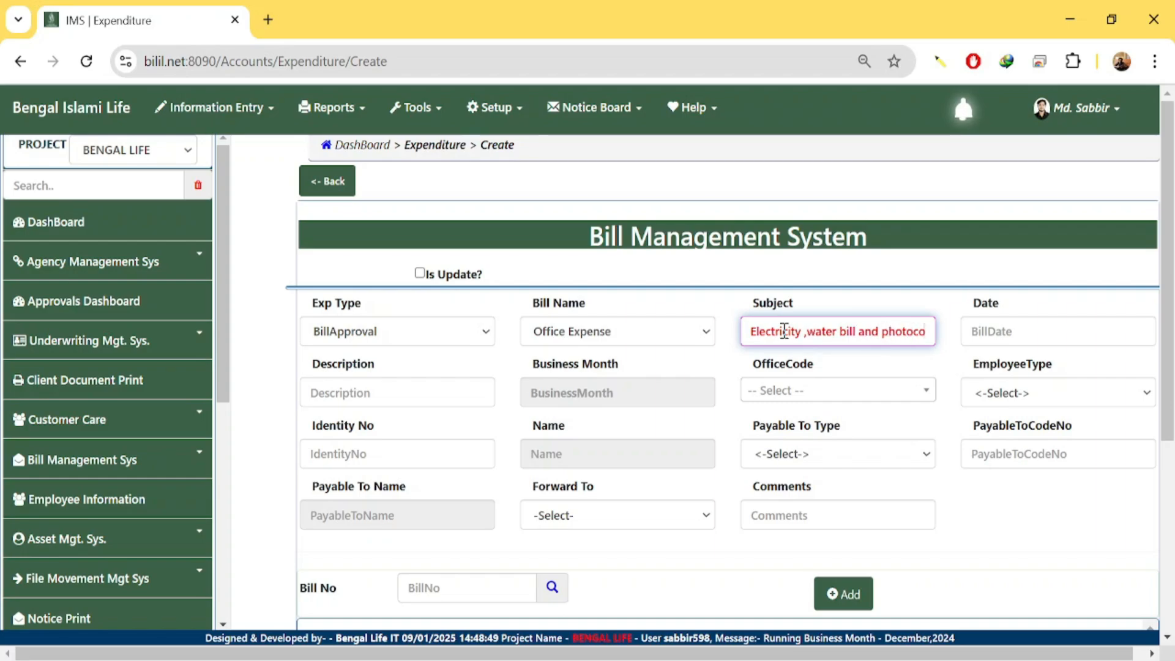
text(py bill)
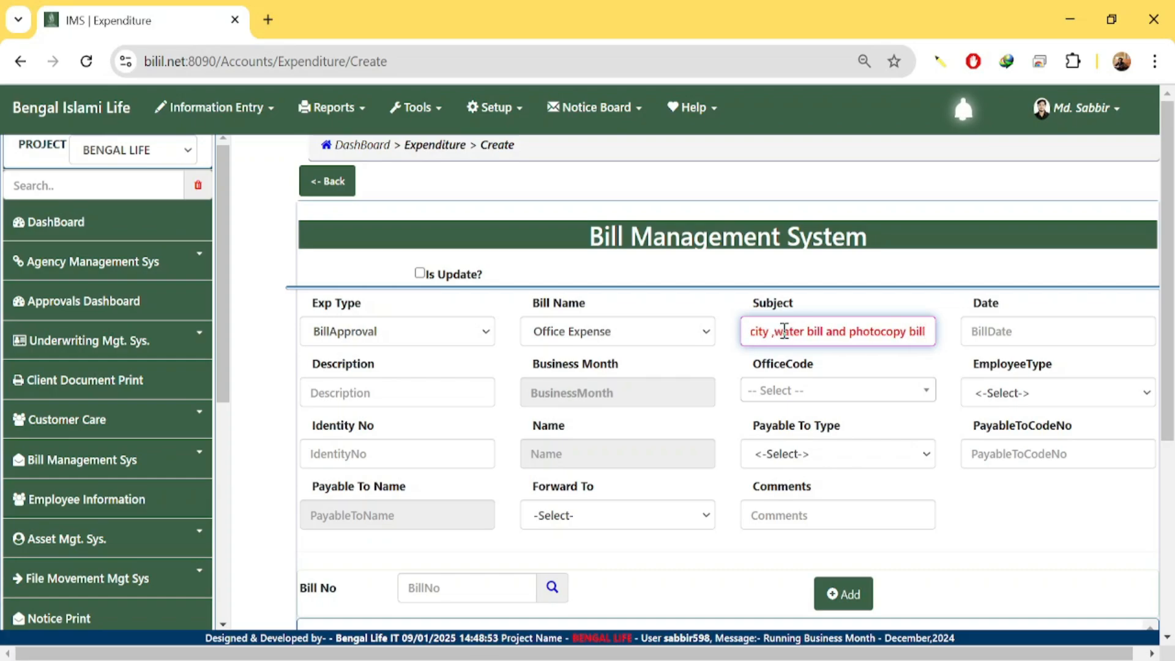
text( for)
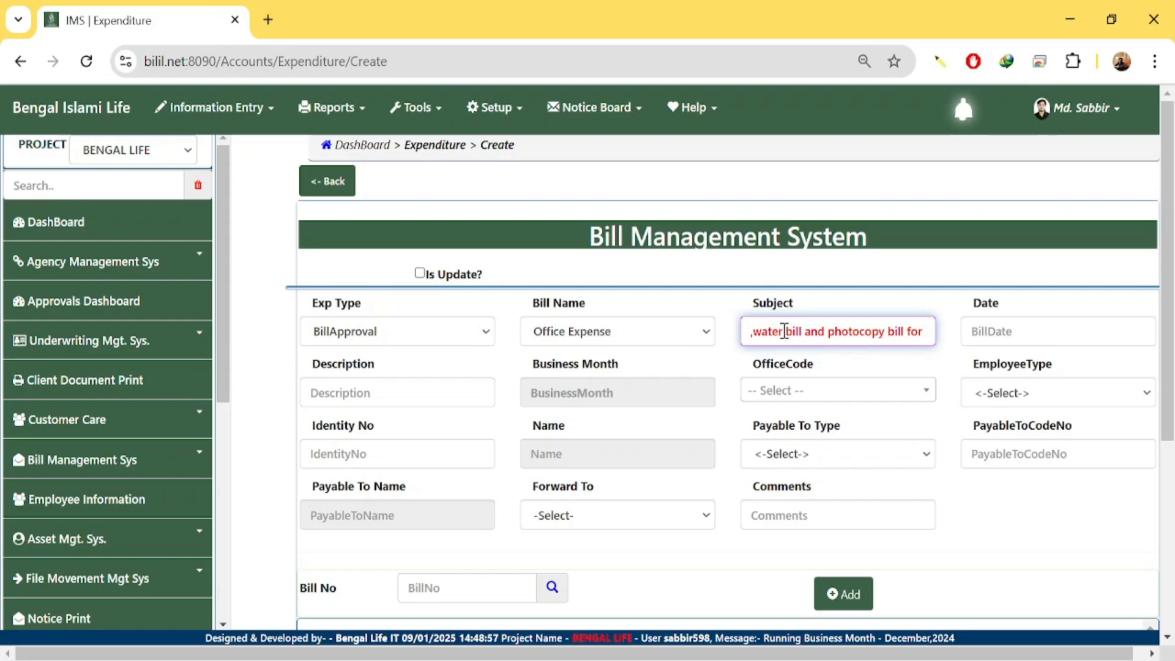
text( Ashu)
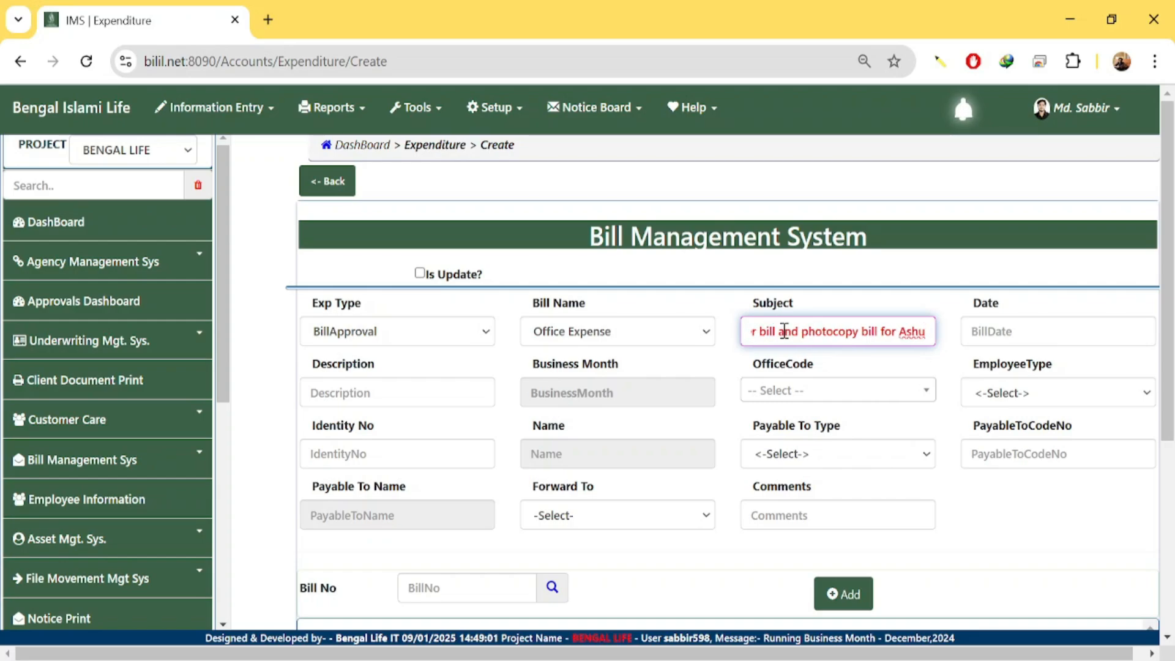
key(BackSpace)
key(BackSpace)
key(BackSpace)
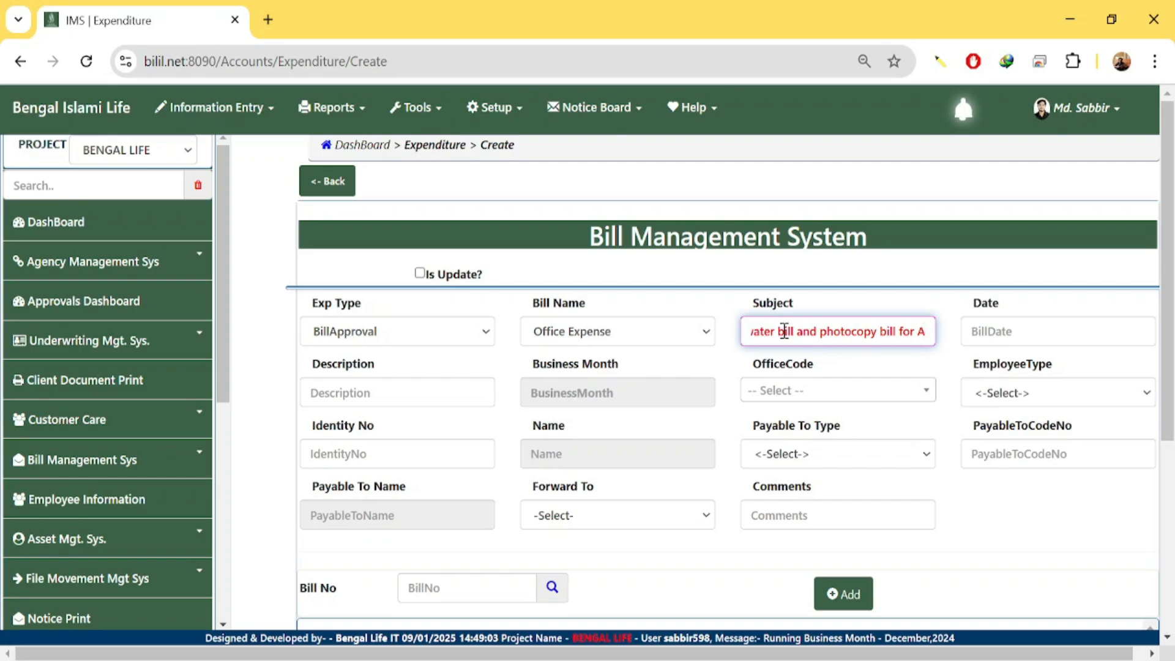
text(shuliya)
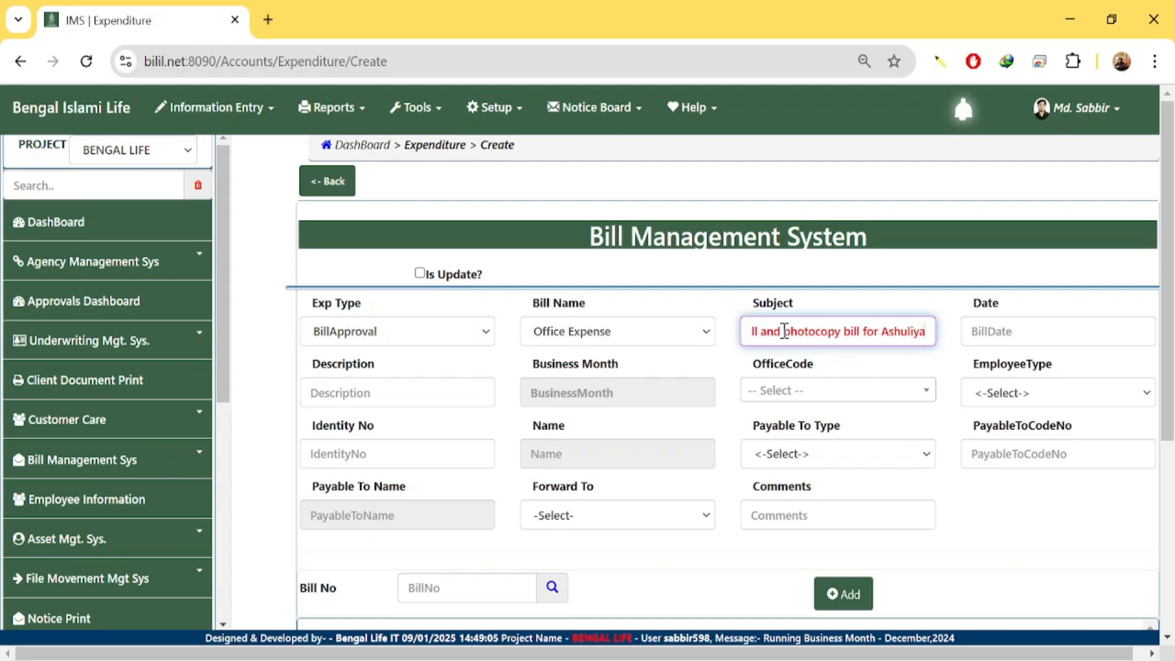
text( serb)
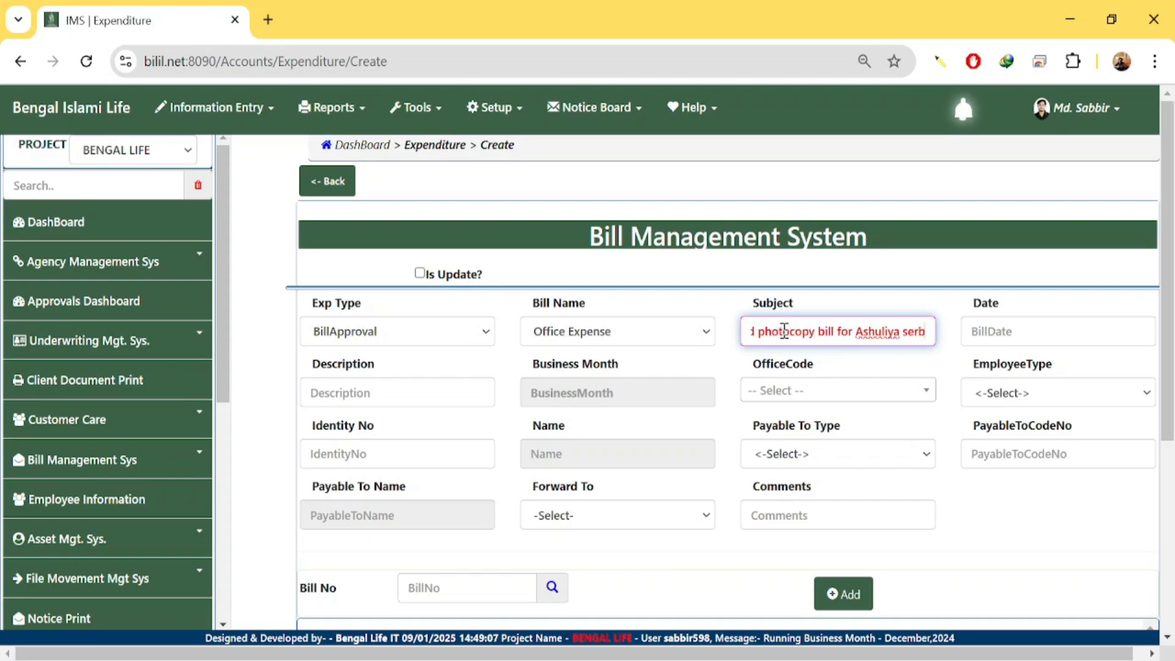
key(BackSpace)
text(vice)
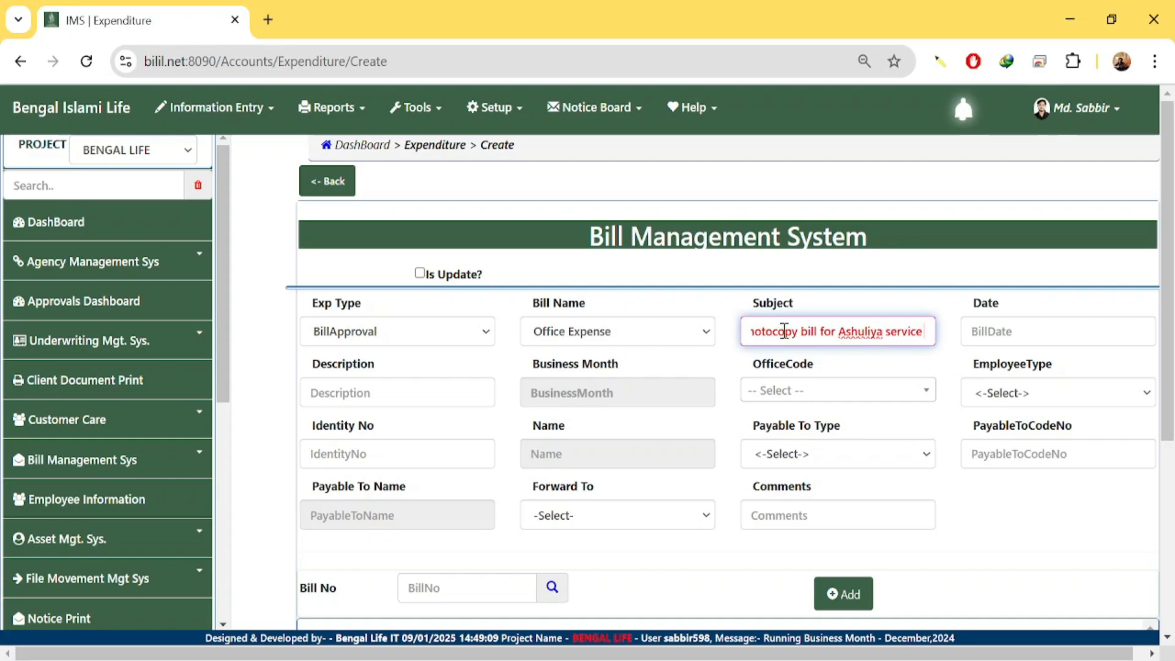
text( point)
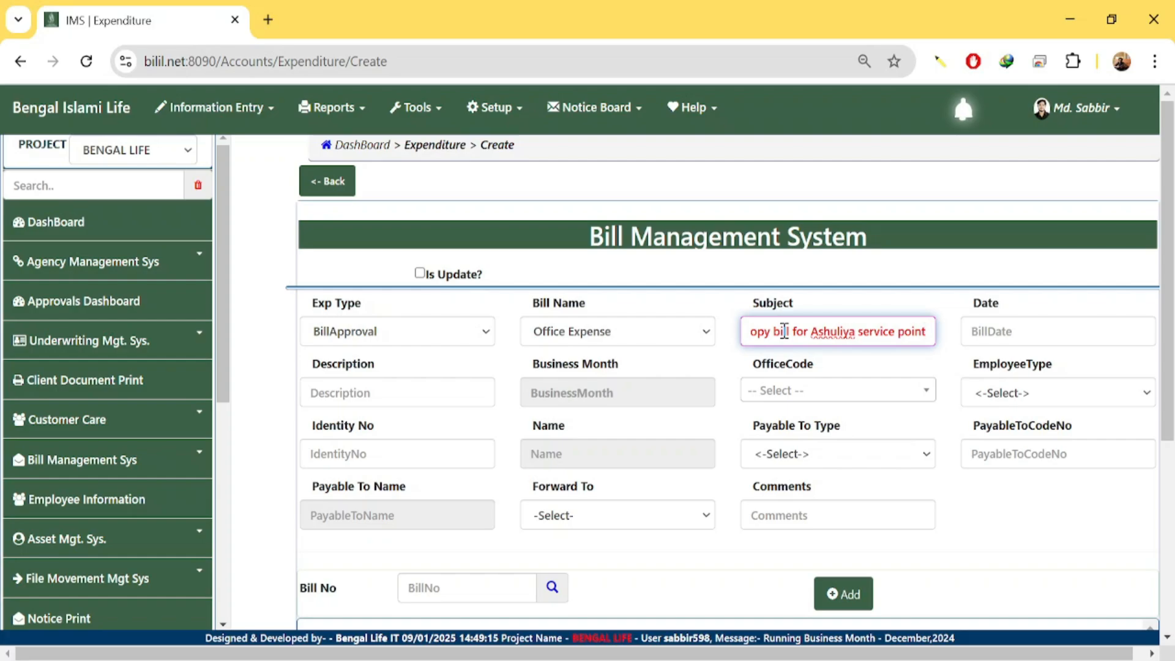
triple_click(827, 338)
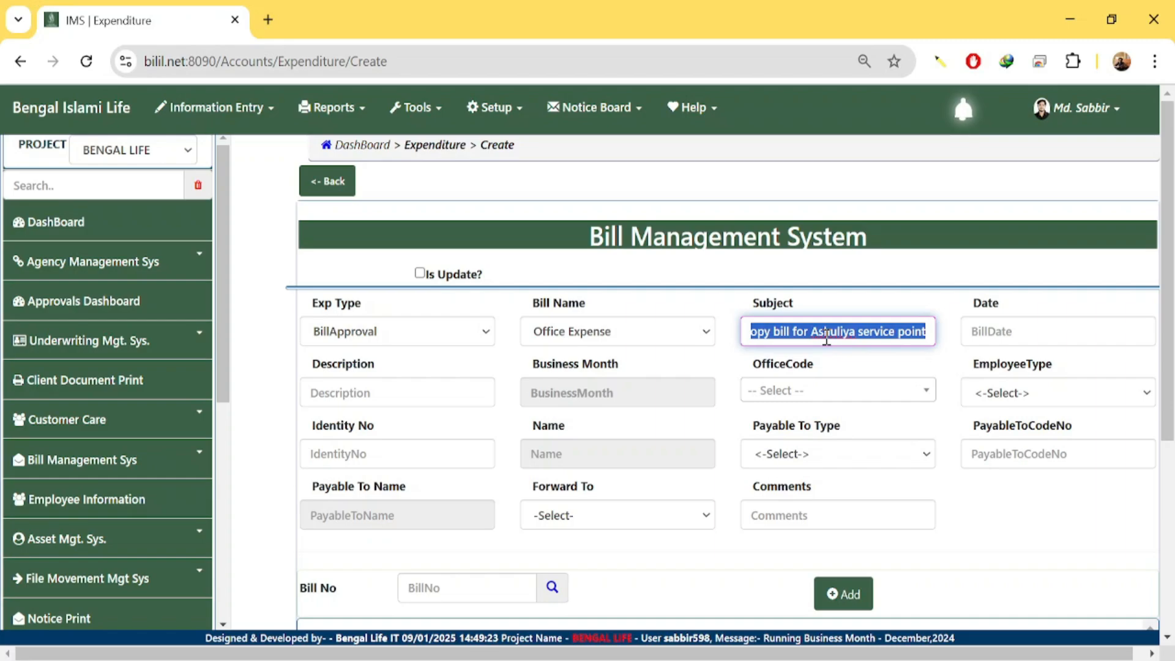
Set the bill date to 09/01/2025 from the calendar.
click(954, 354)
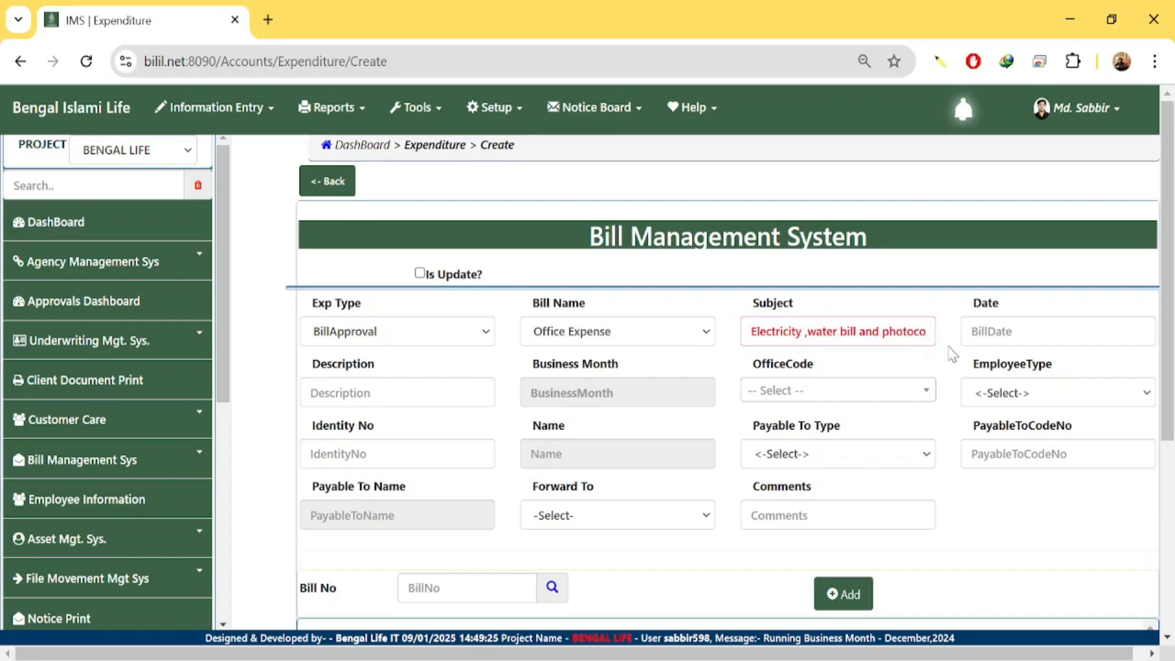
click(982, 334)
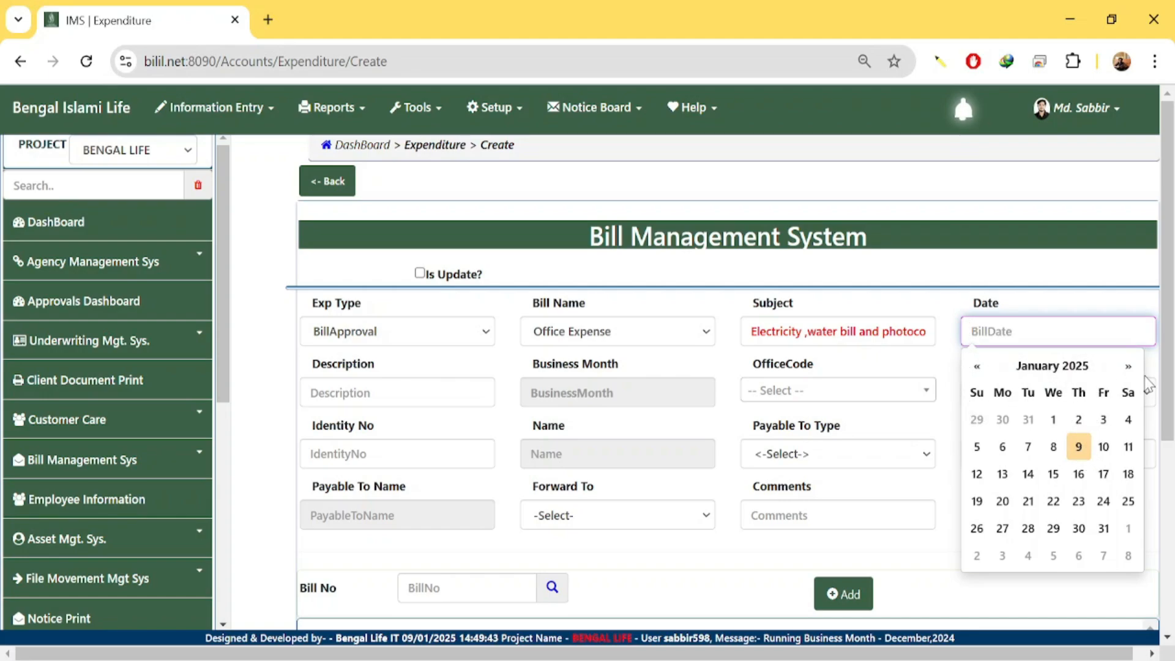
click(1080, 447)
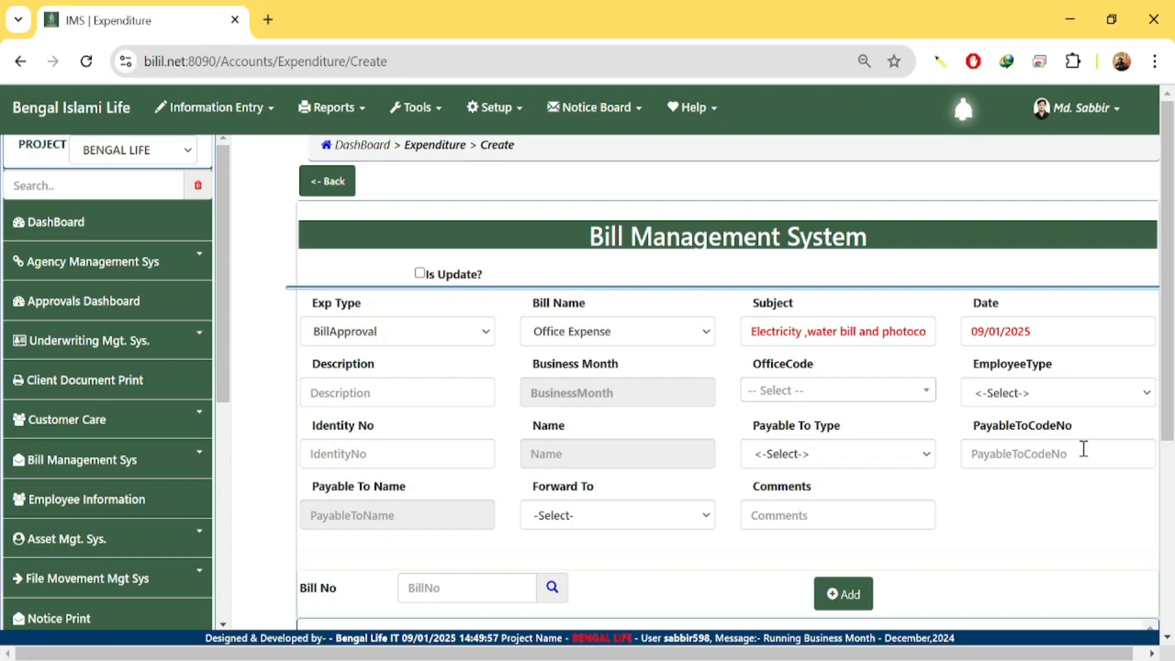
click(420, 400)
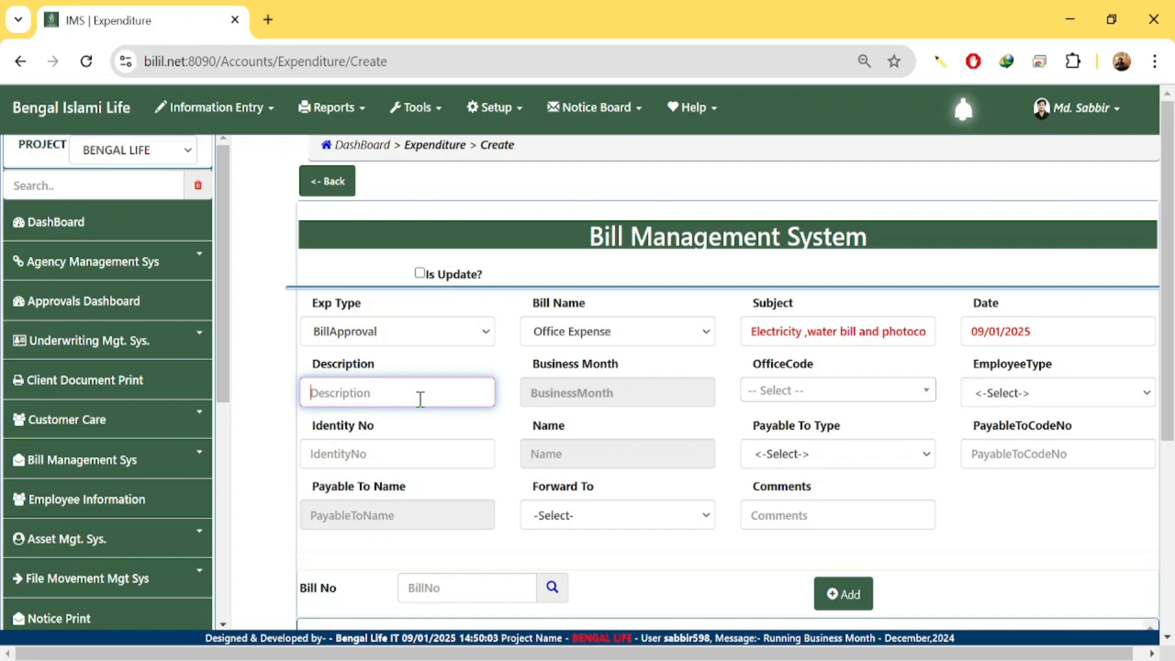
Paste the copied subject text into the Description field.
key(ctrl+v)
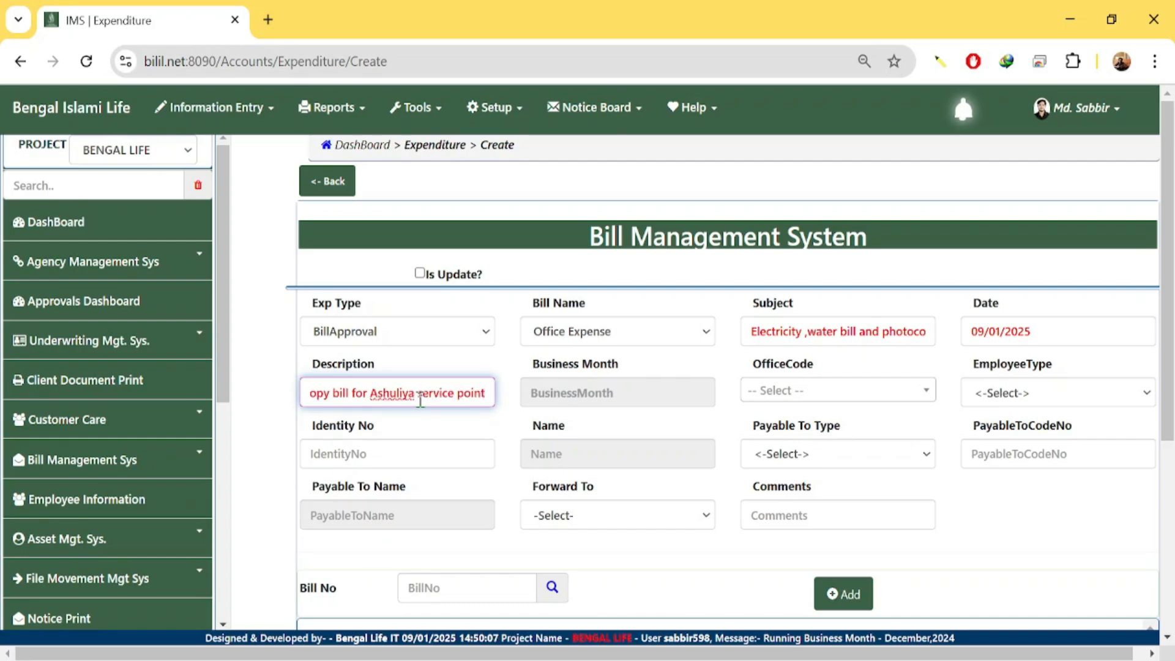
click(589, 400)
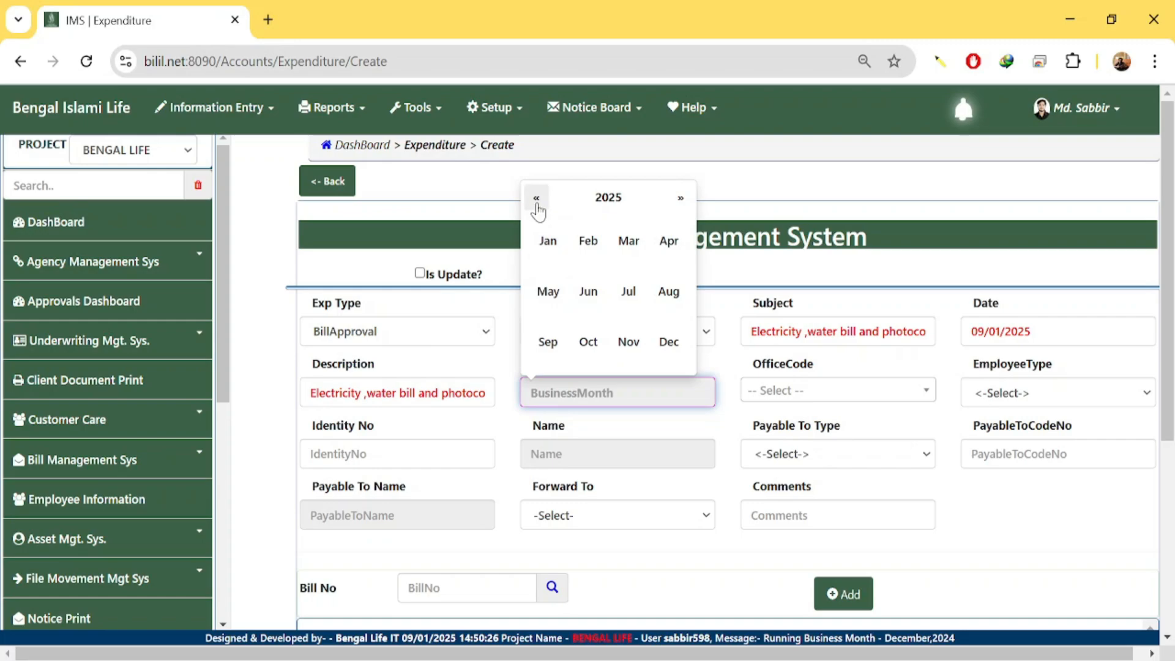
Set the business month to December 2024 in the month picker.
click(537, 202)
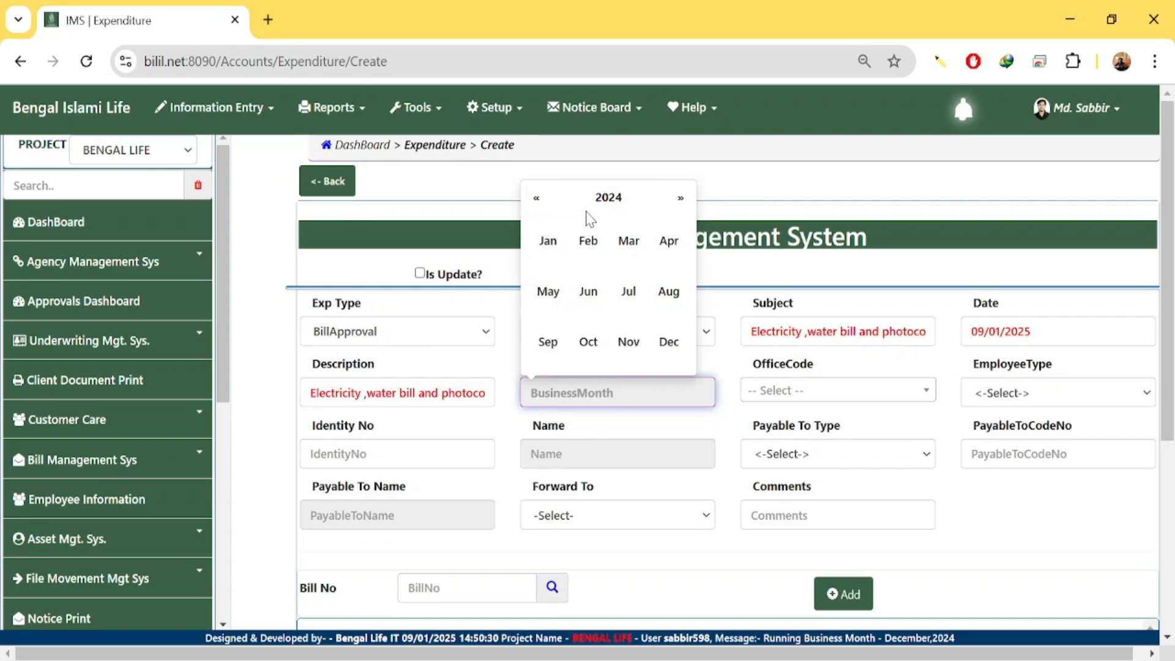
click(673, 357)
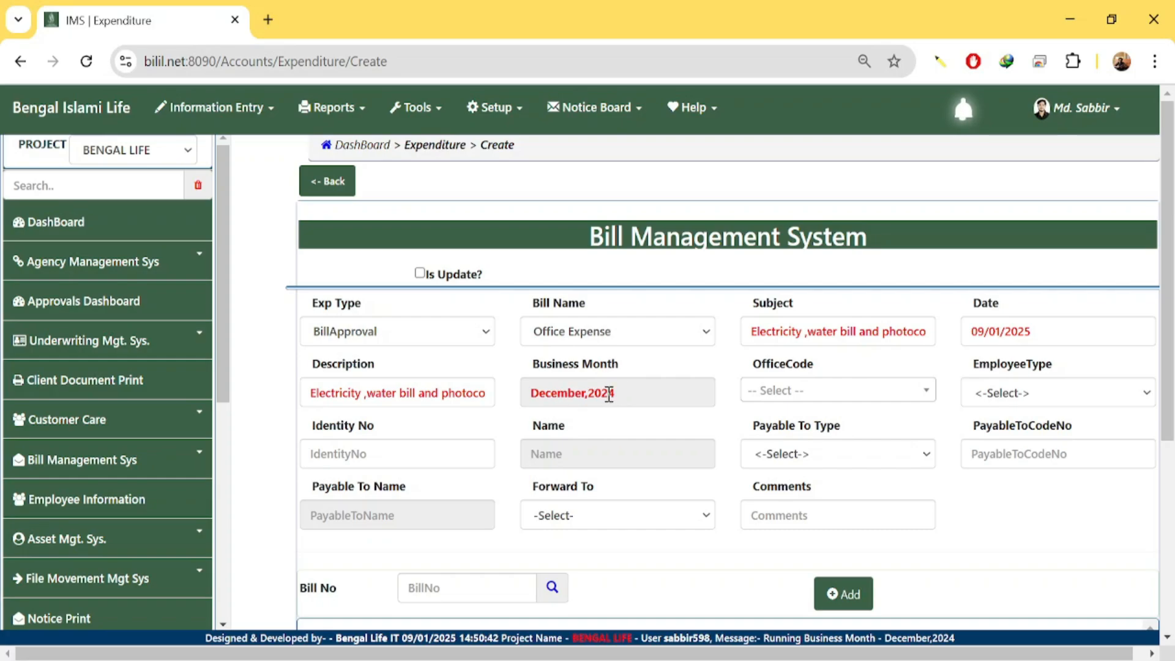
click(775, 395)
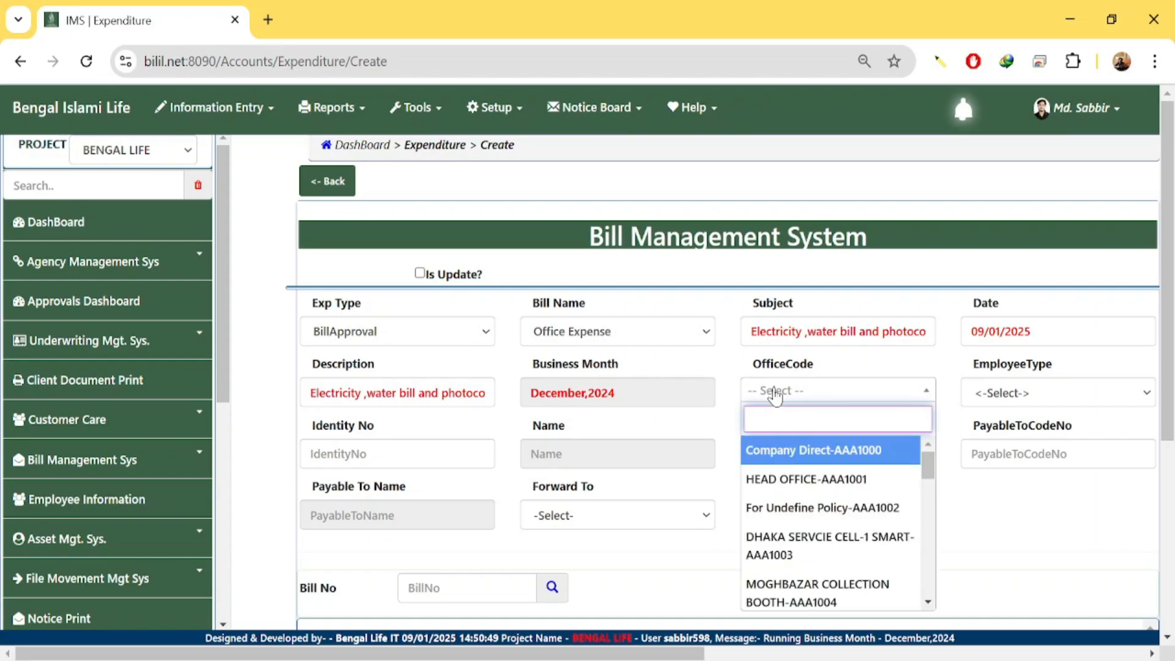
Set the office to ASHULIA COLLECTION BOOTH-ABD1301 and the employee type to Sales.
text(ashu)
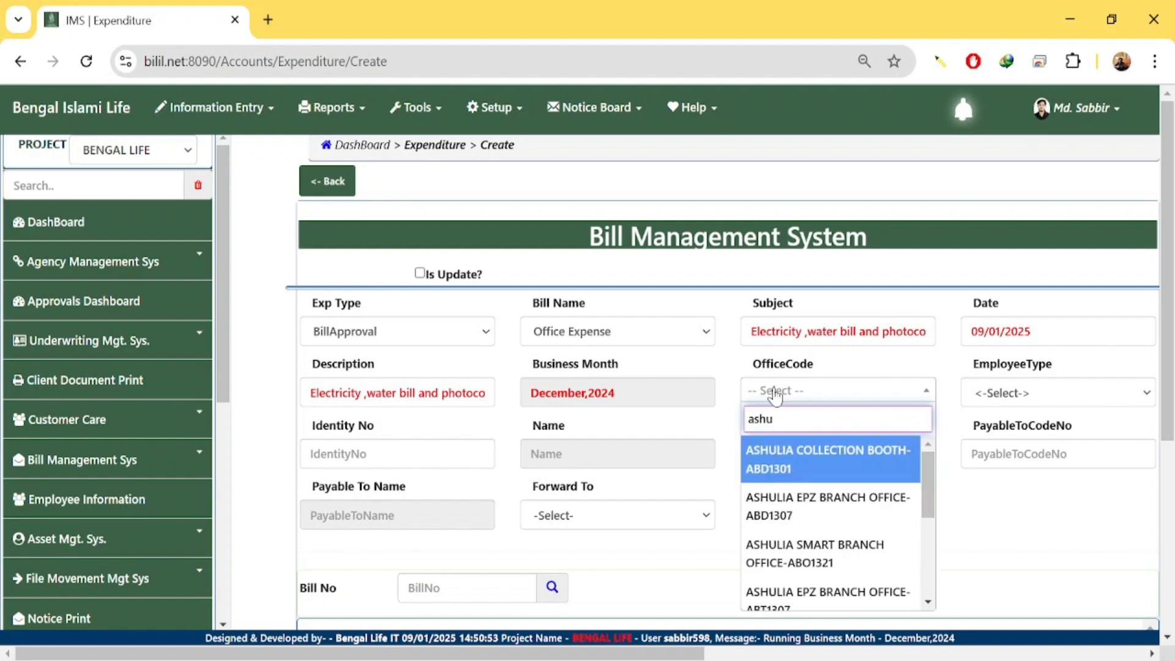
click(802, 466)
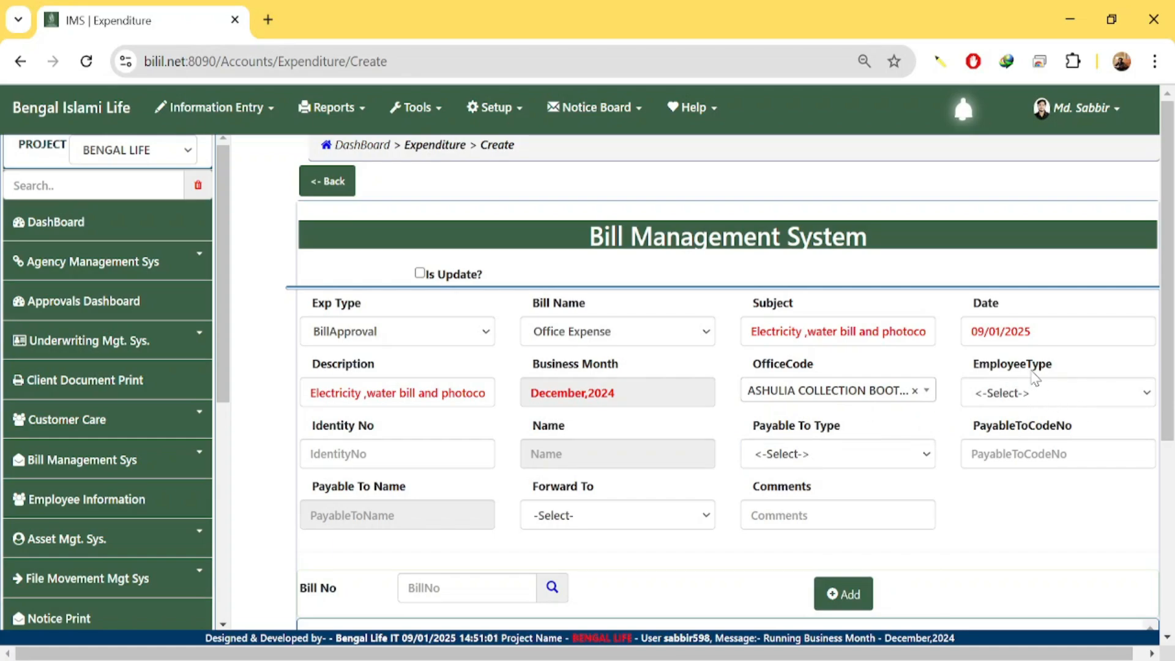
click(1039, 399)
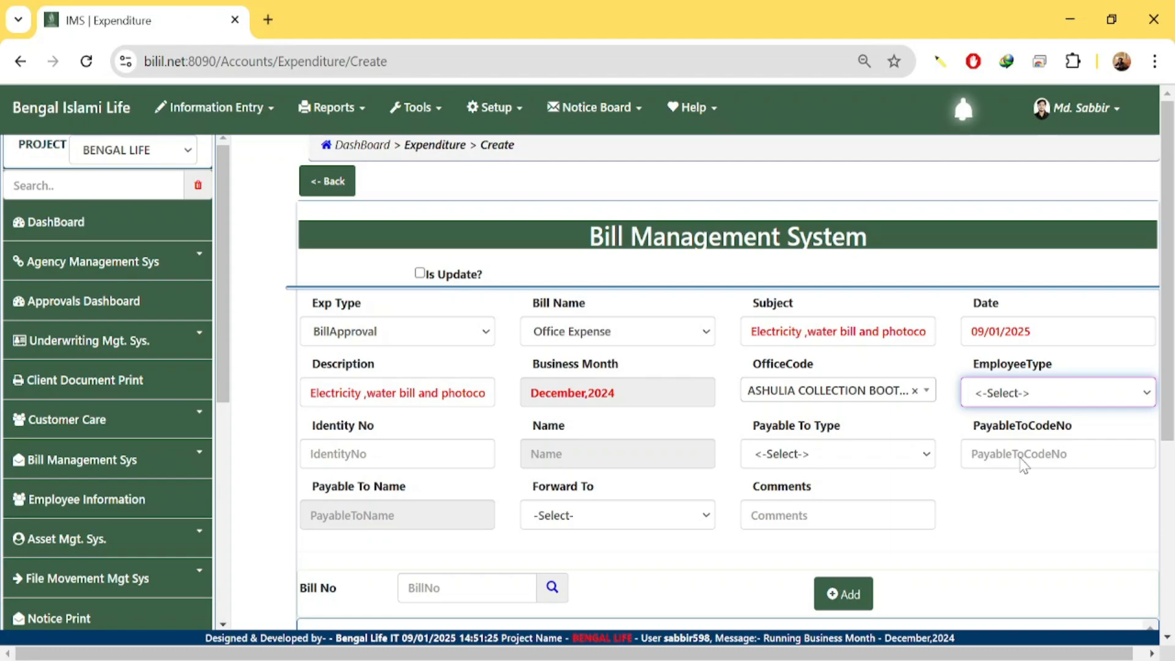
key(Down)
click(348, 455)
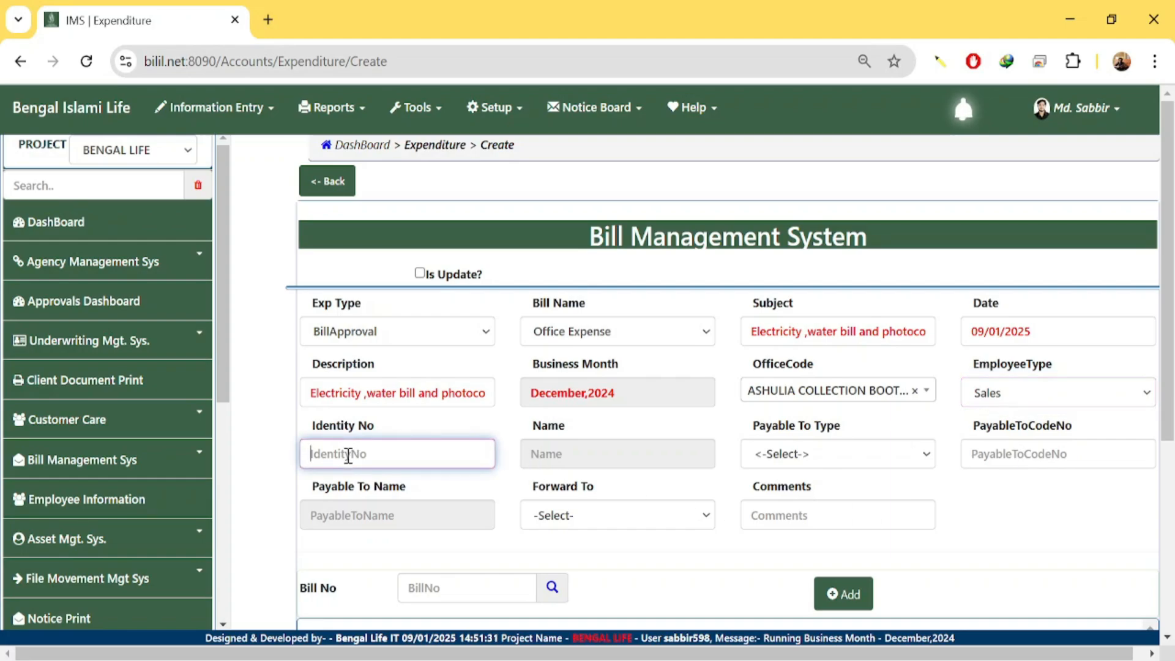
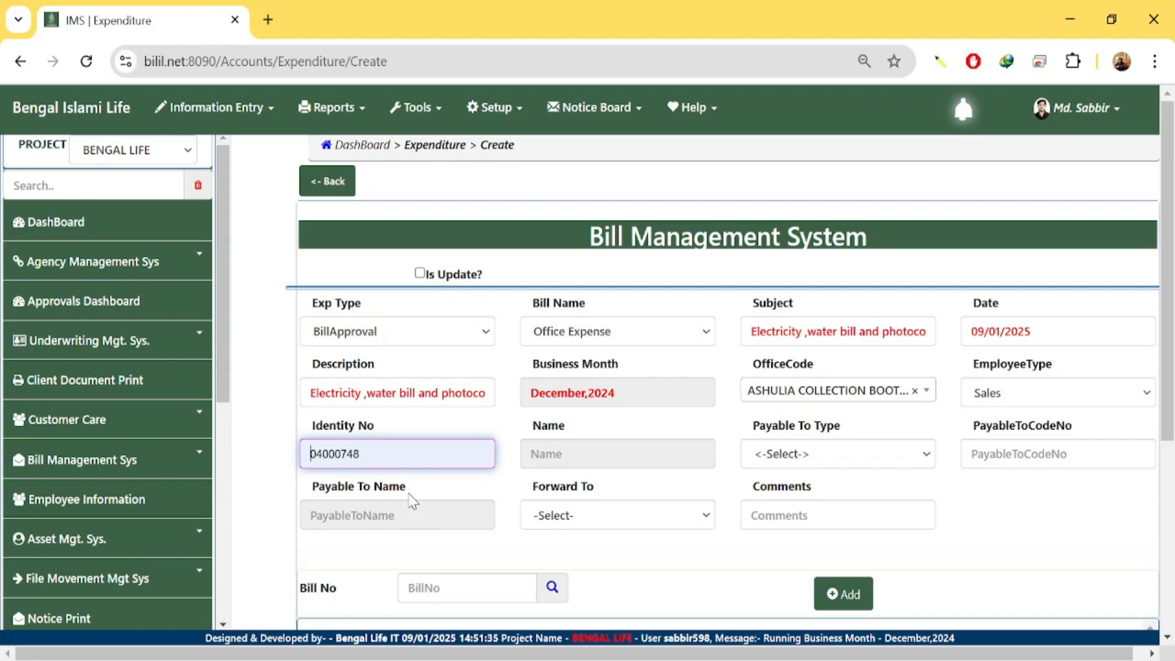
Paste the employee's identity number and confirm it so the matching employee name auto-fills.
key(End)
key(Tab)
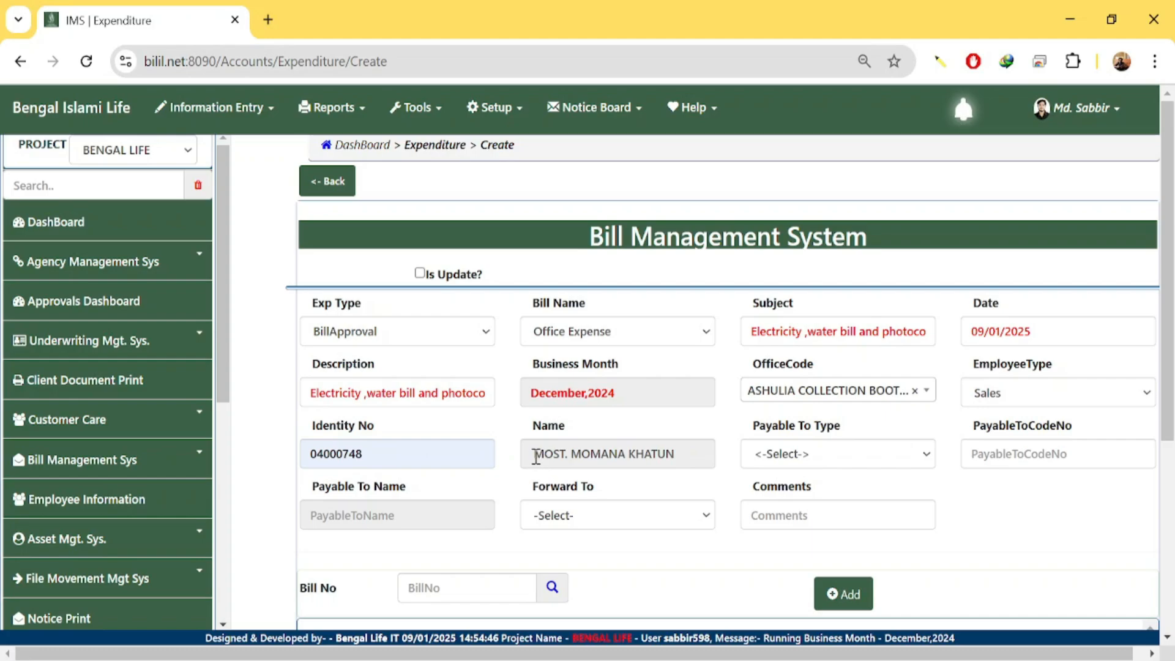
drag(536, 456, 729, 468)
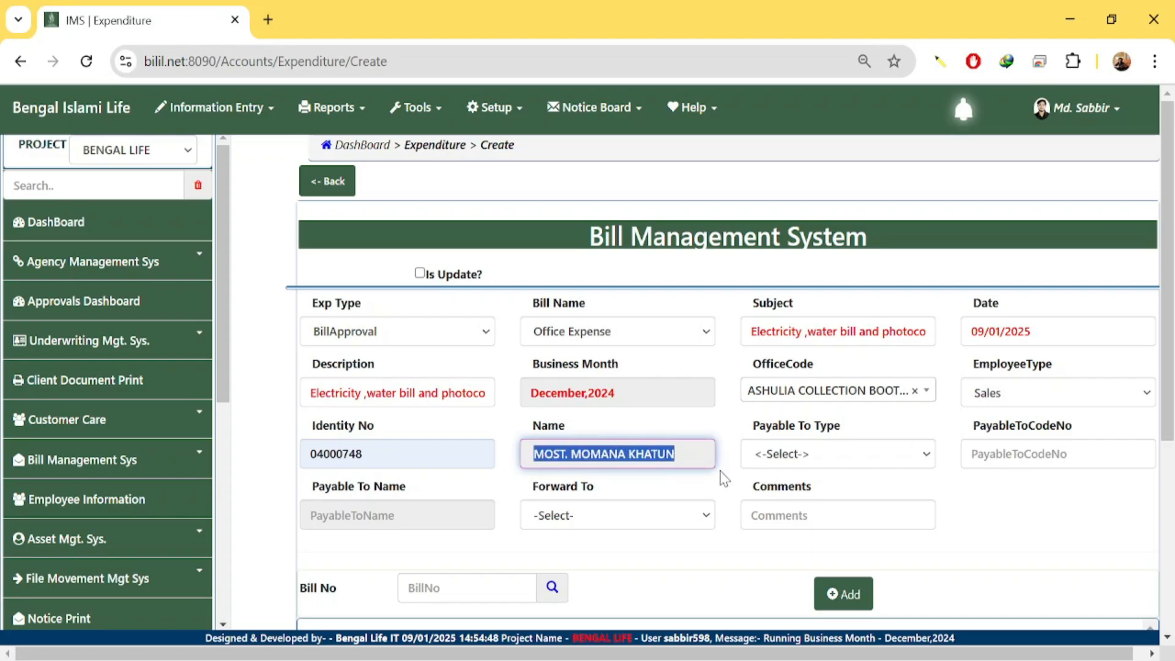
click(723, 472)
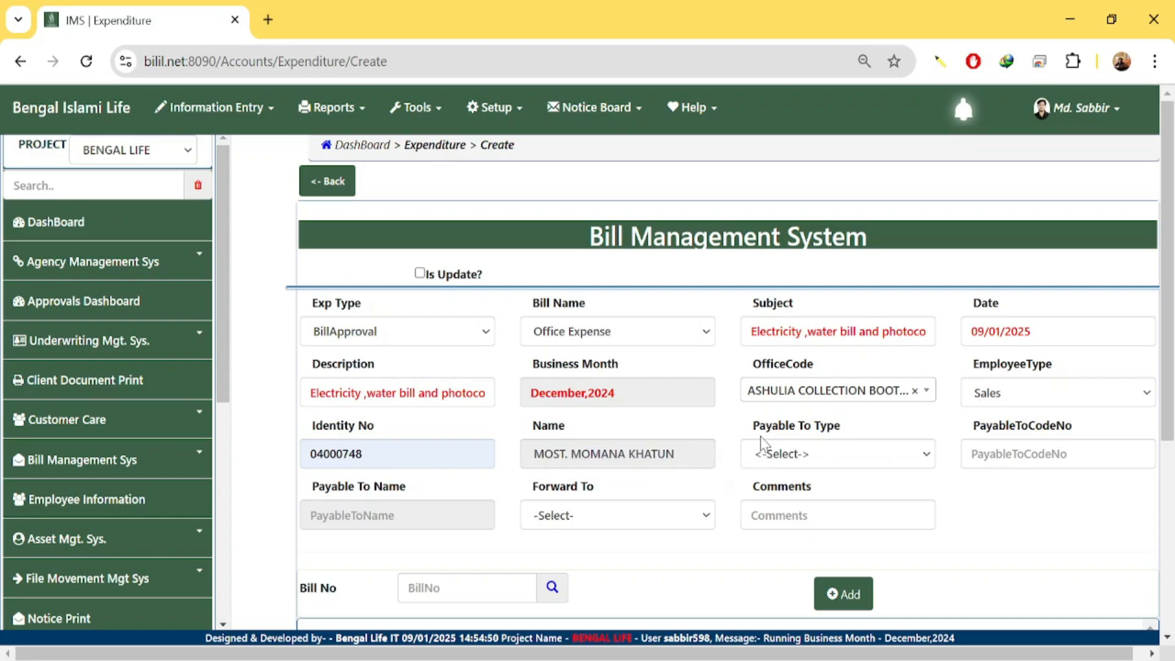
Set Payable To Type to Admin and enter the payee's code so Payable To Name fills in.
click(845, 458)
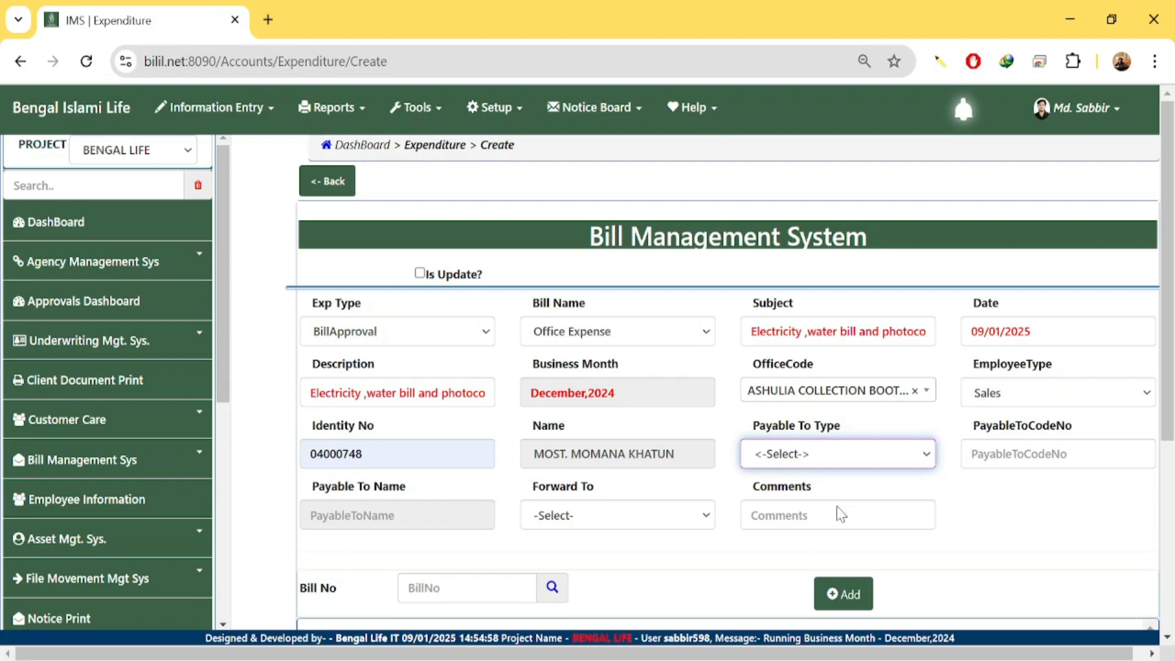
key(Down)
click(1016, 456)
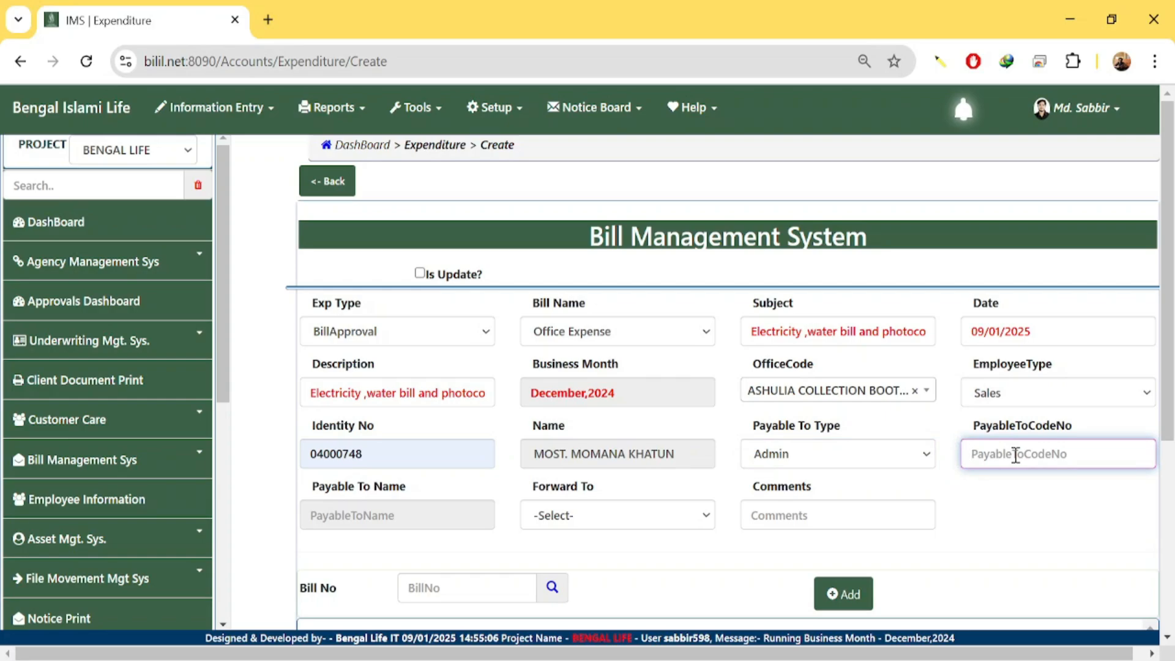
text(598)
key(Tab)
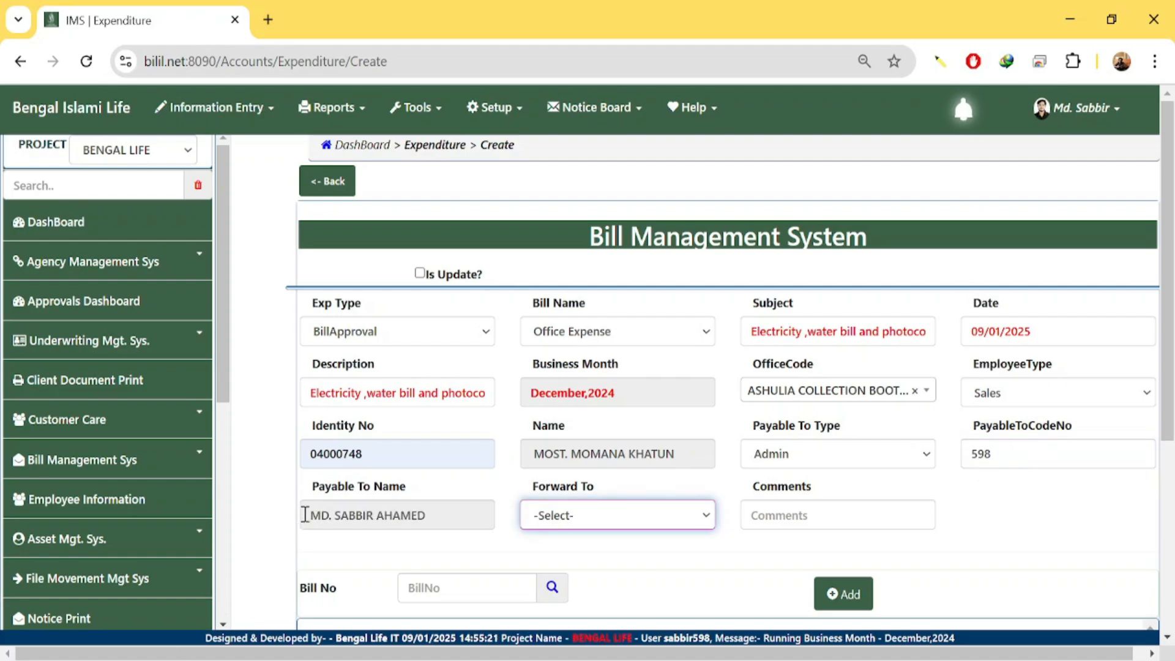
Choose the approving officer from the Forward To dropdown.
drag(309, 515, 458, 516)
click(520, 535)
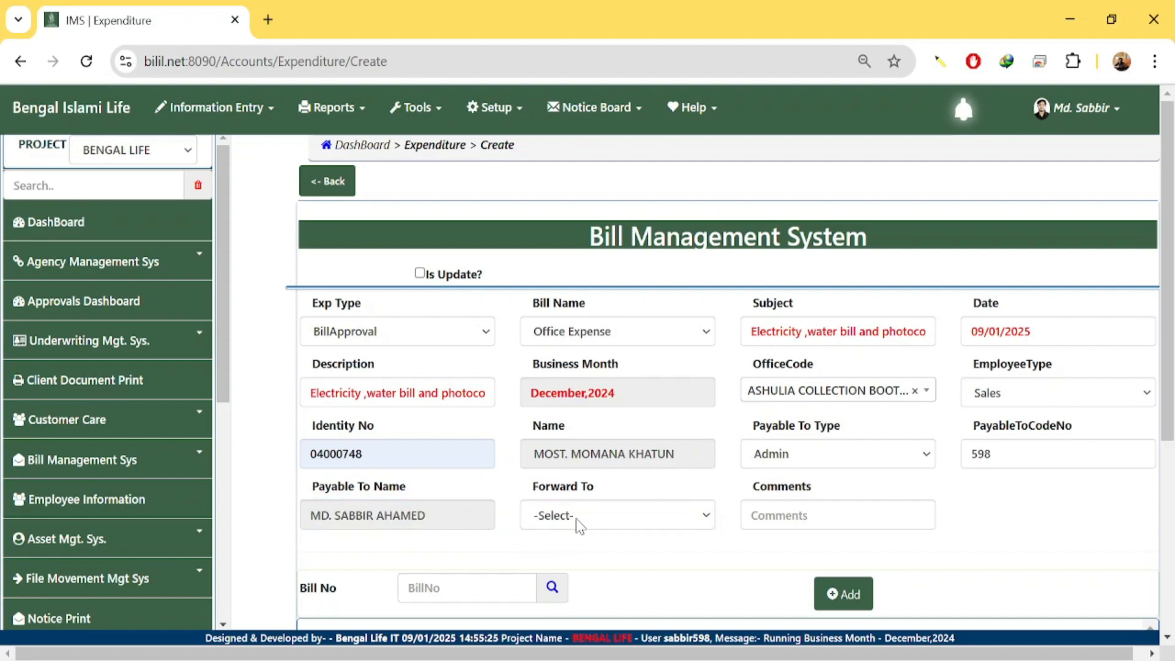
click(576, 519)
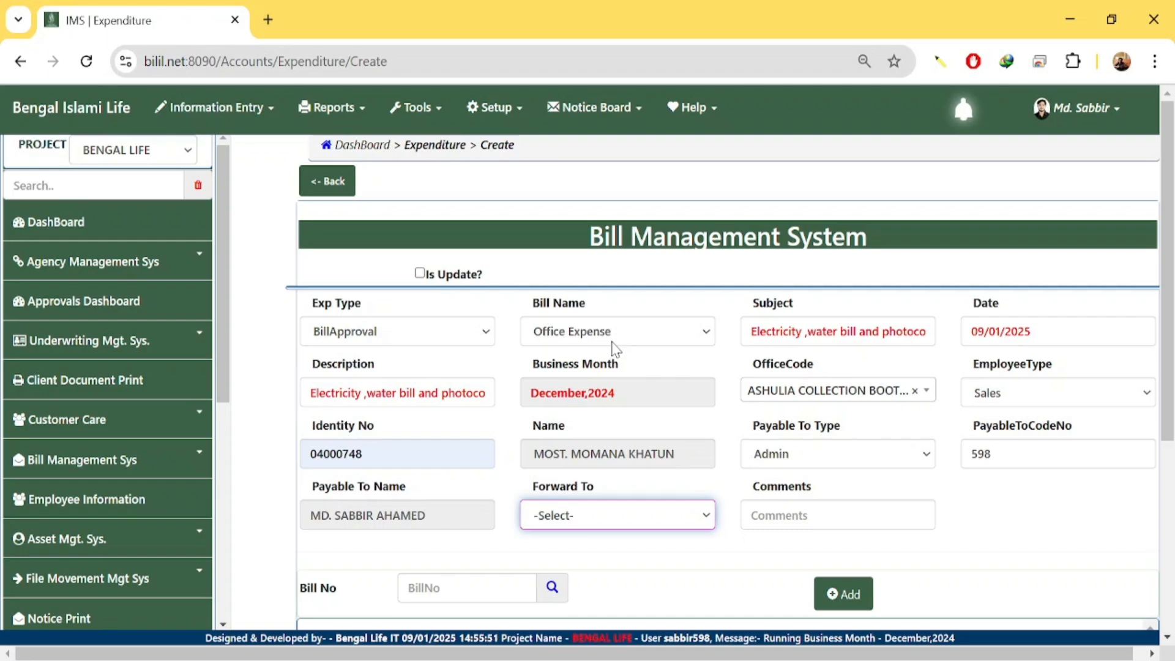
key(Down)
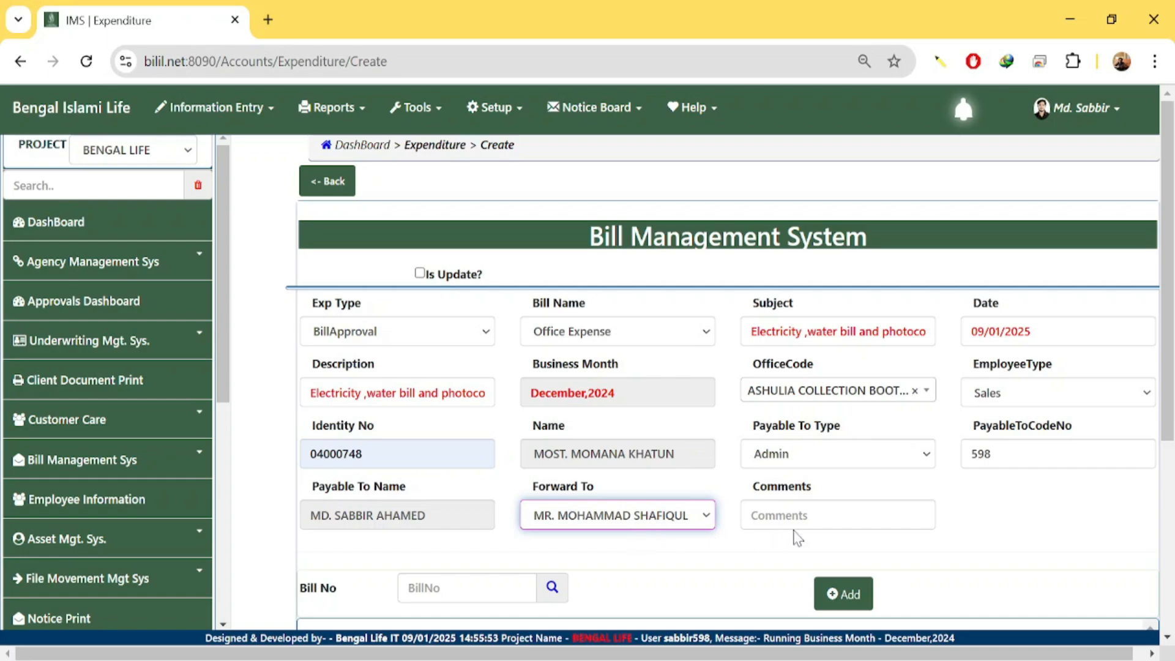
Write 'please approved this bill' in the Comments field.
click(794, 520)
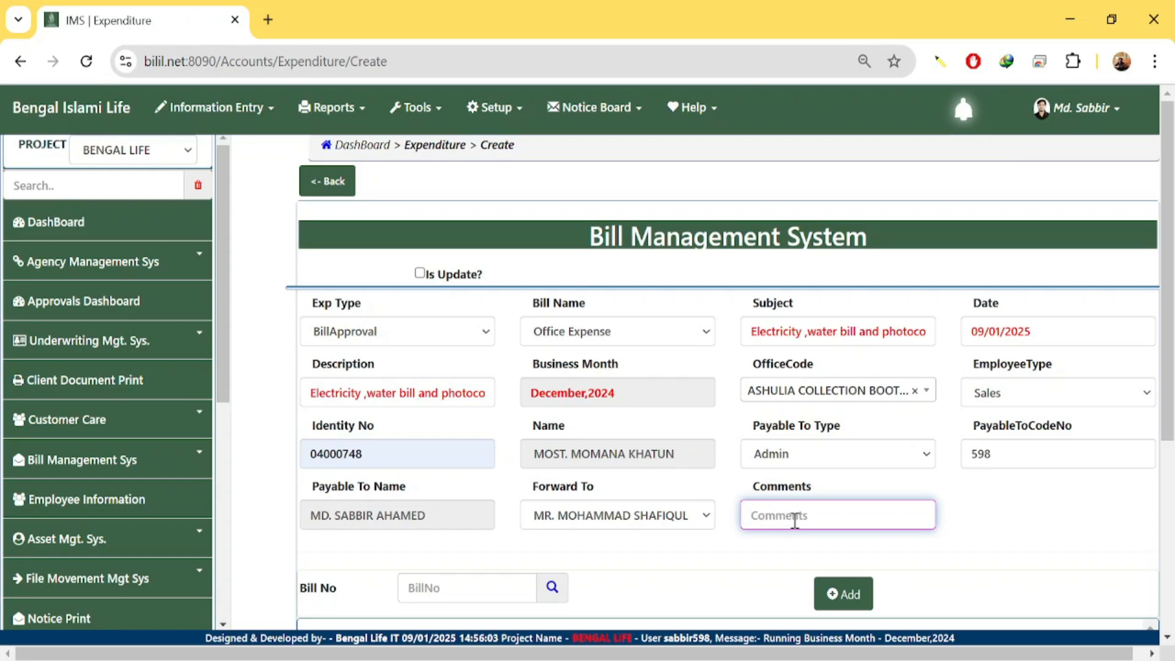
text(please approved this bill)
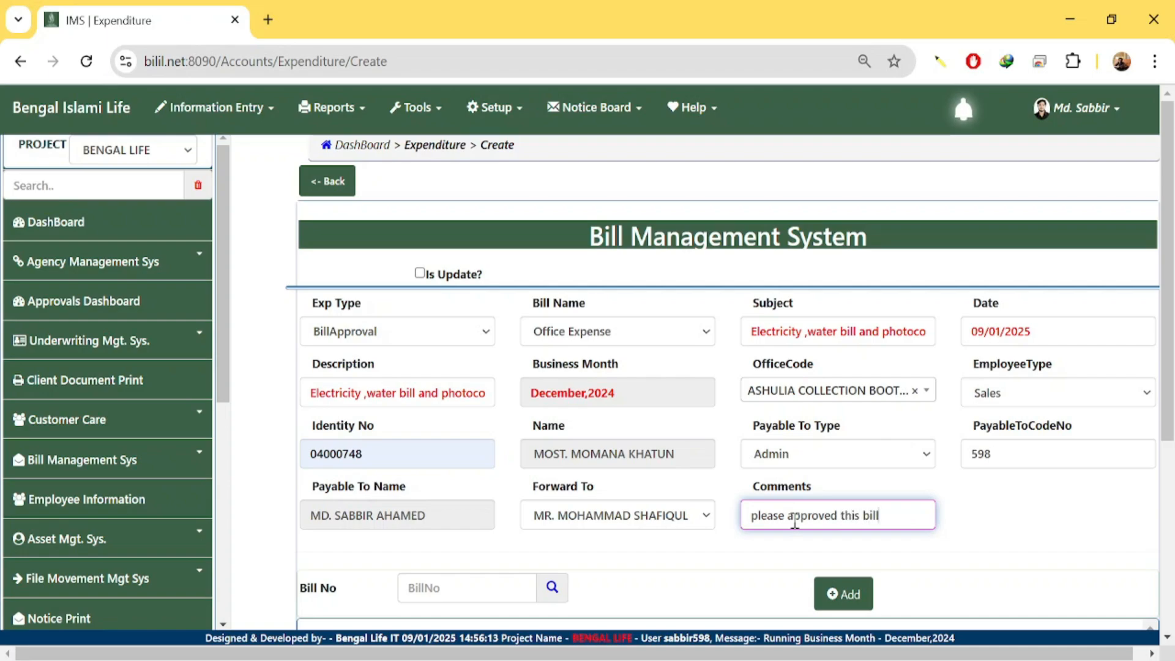
Scroll down to reveal the empty item table with its subtotal, tax, VAT and total rows.
scroll(974, 518, down, 2)
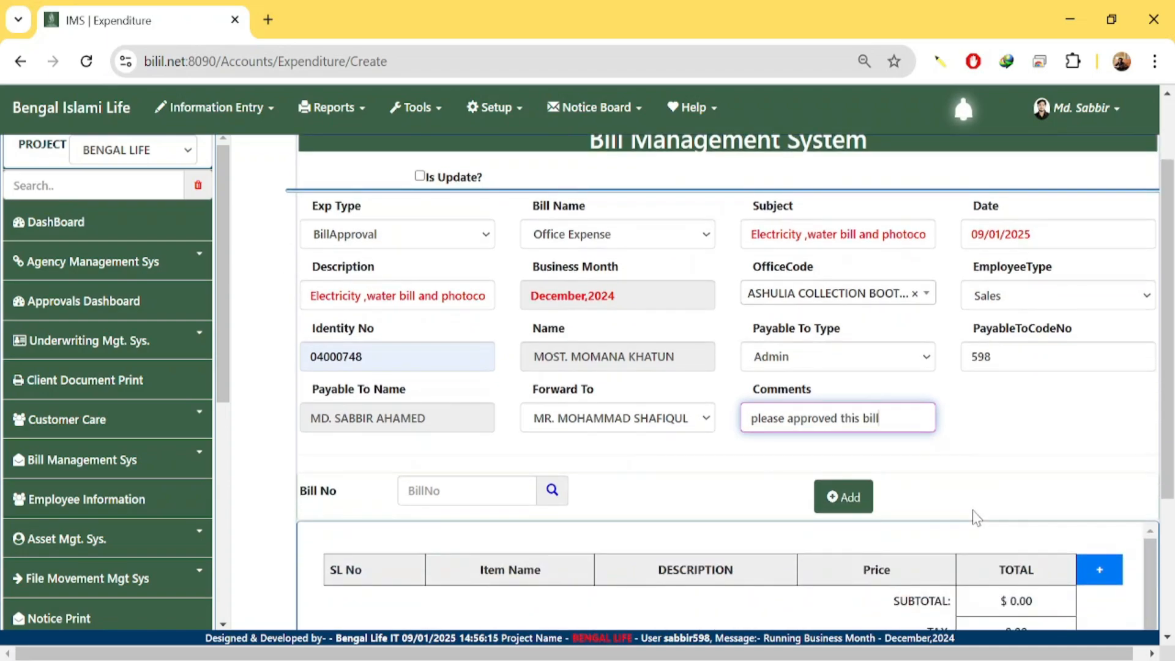
scroll(981, 506, down, 2)
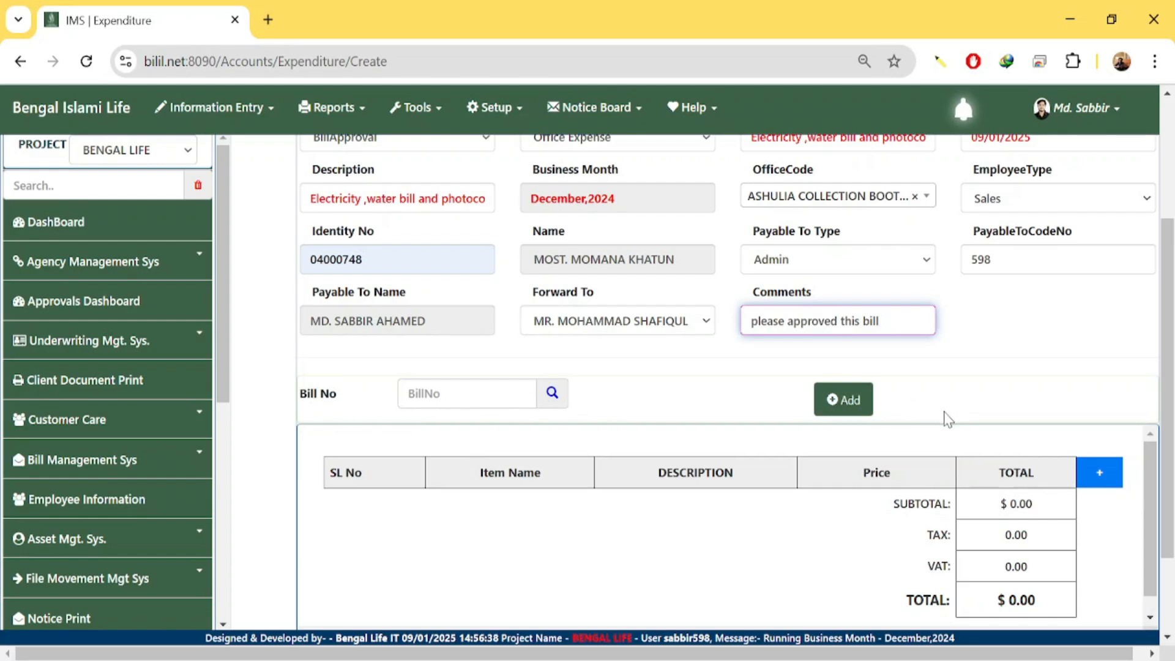
scroll(966, 404, down, 2)
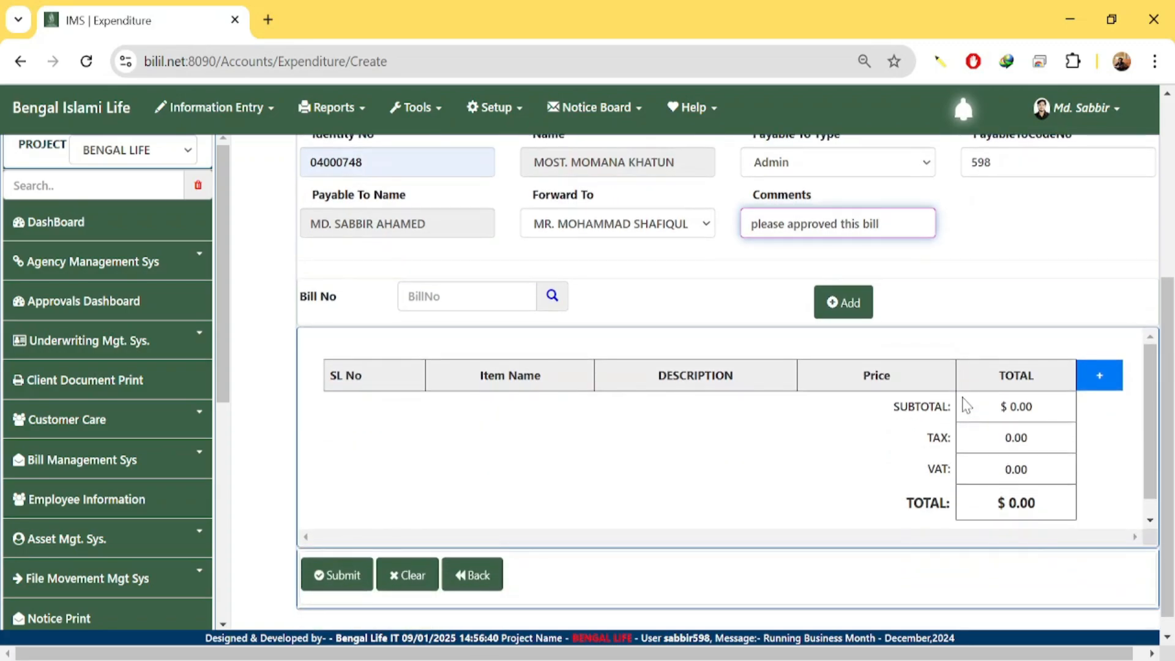
Add three item rows and enter ELECTRICITY BILL as the first item's name.
click(1101, 379)
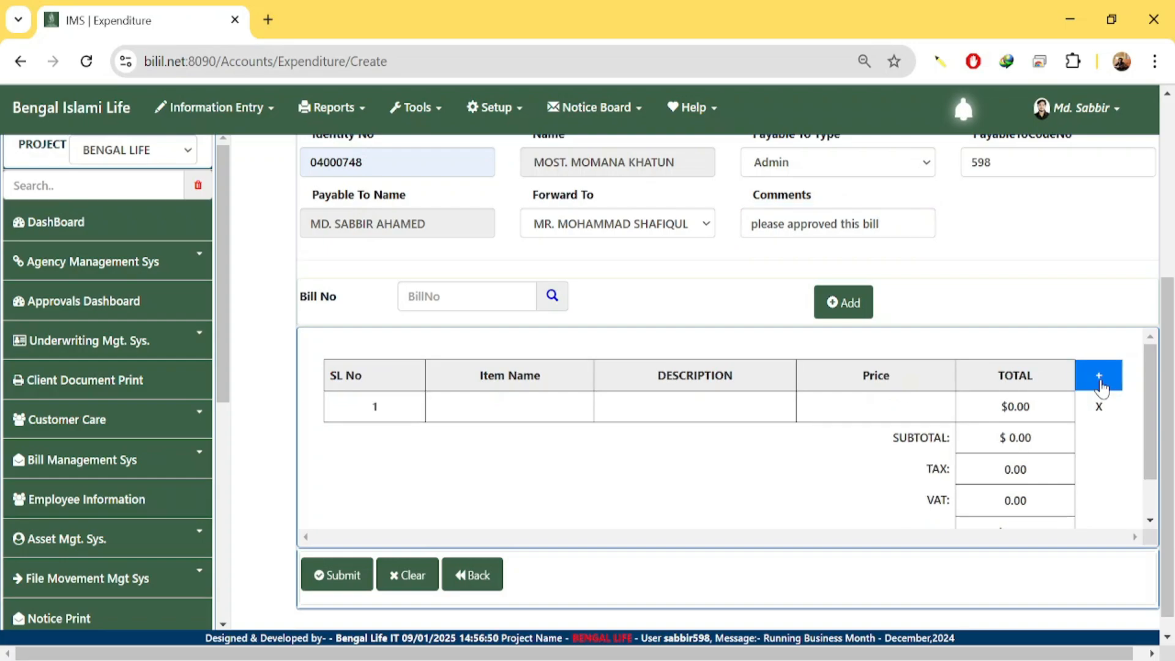
click(1100, 383)
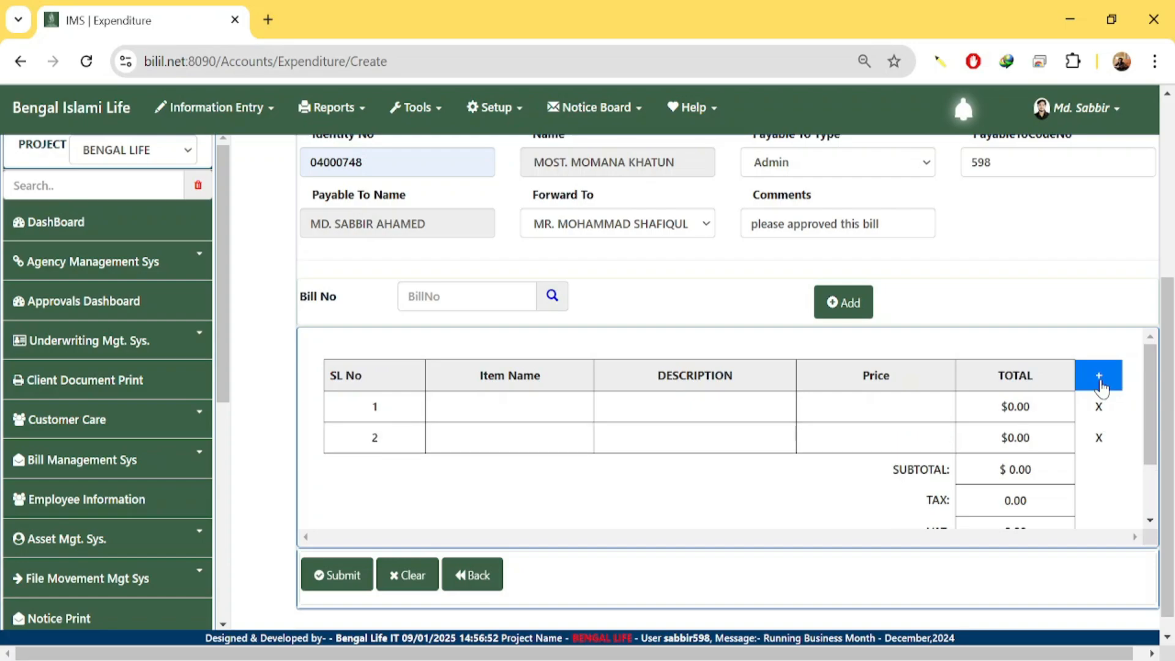
click(1100, 383)
click(534, 412)
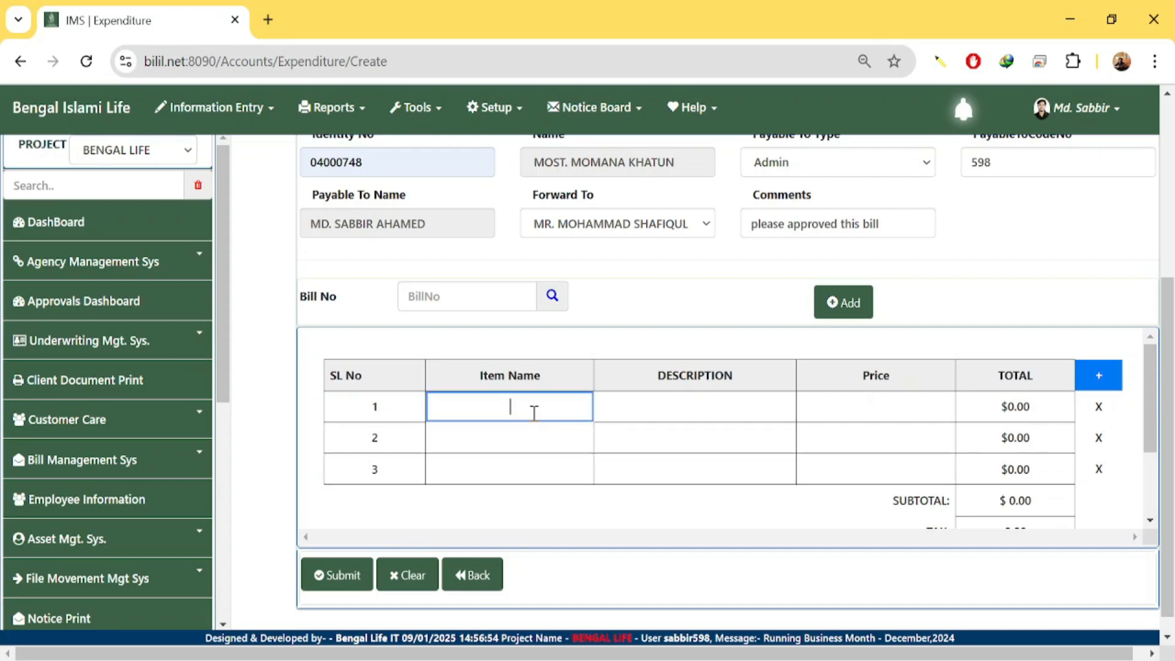
text(ELE)
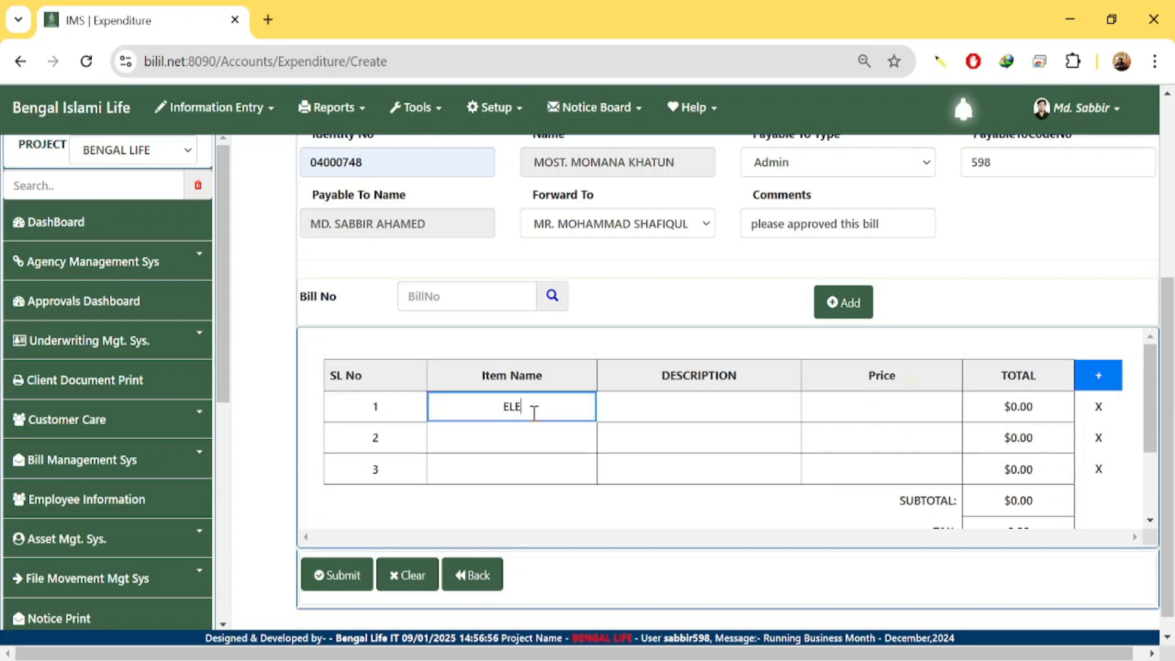
text(CTRICITY BILL)
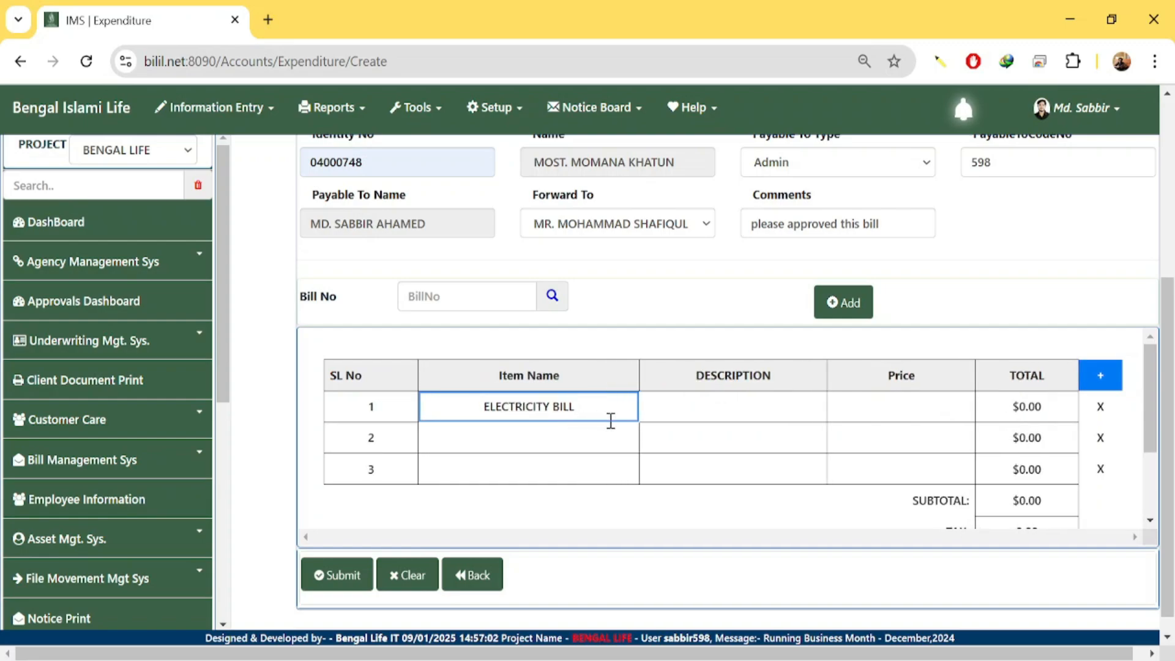
Paste the electricity, water and photocopy description into row 1, removing its leading ELECTRICITY.
click(681, 415)
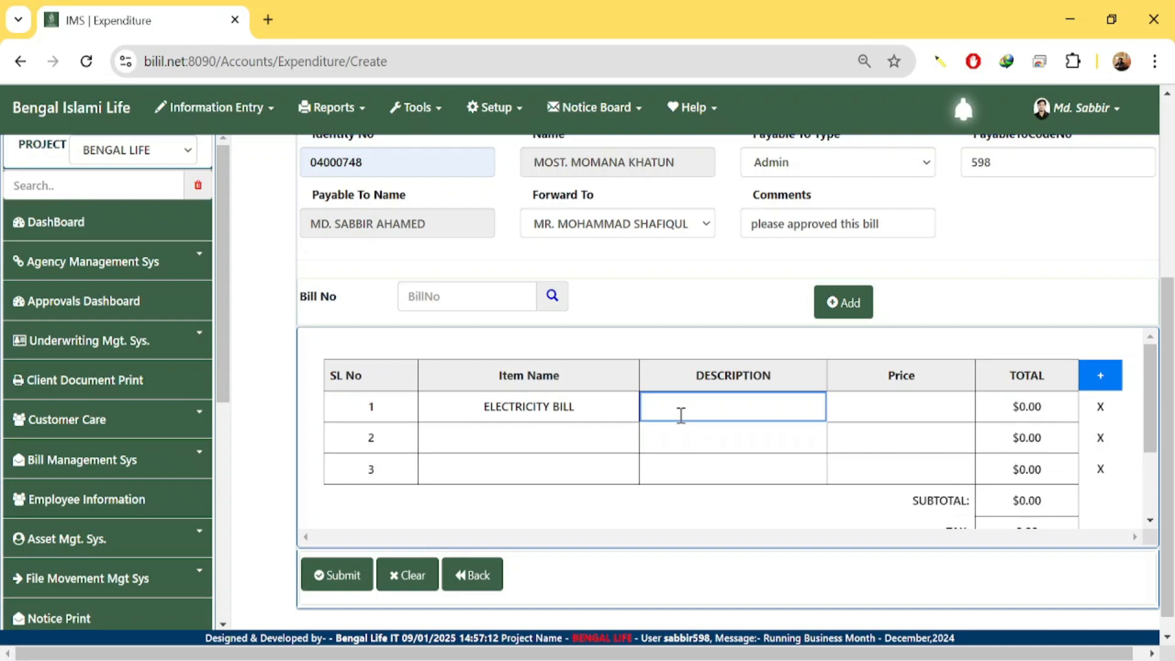
text(ELECTRICITY ,WATER BILL AND PHOTOCOPY BILL FOR ASHULIYA SERVICE POINT)
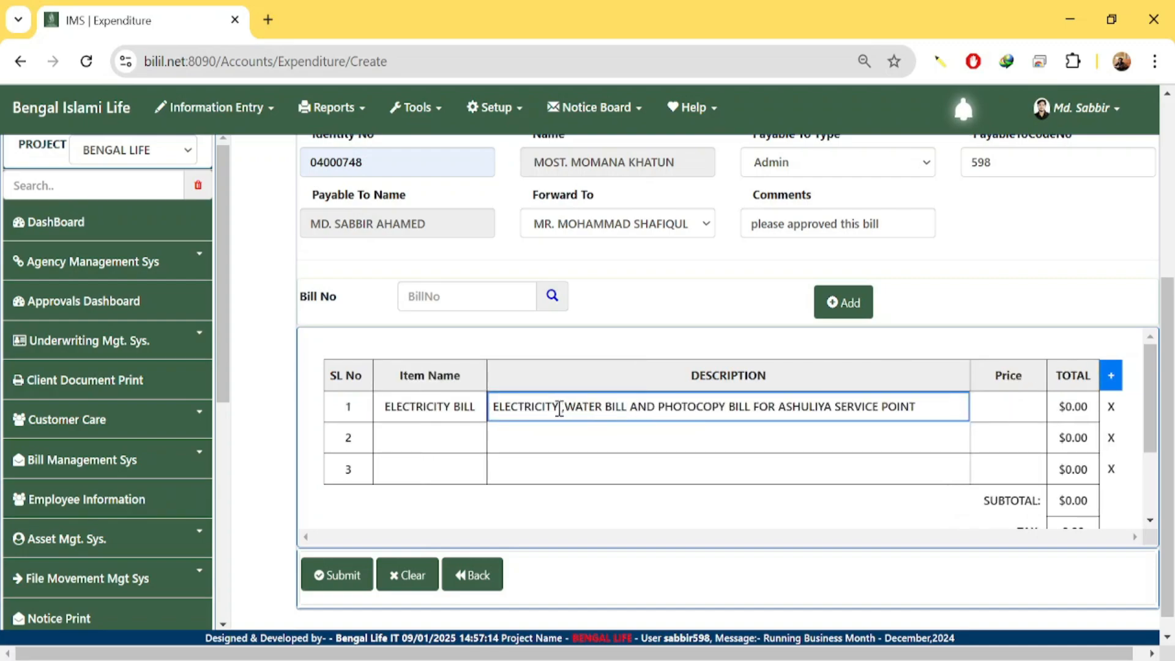
drag(559, 408, 929, 421)
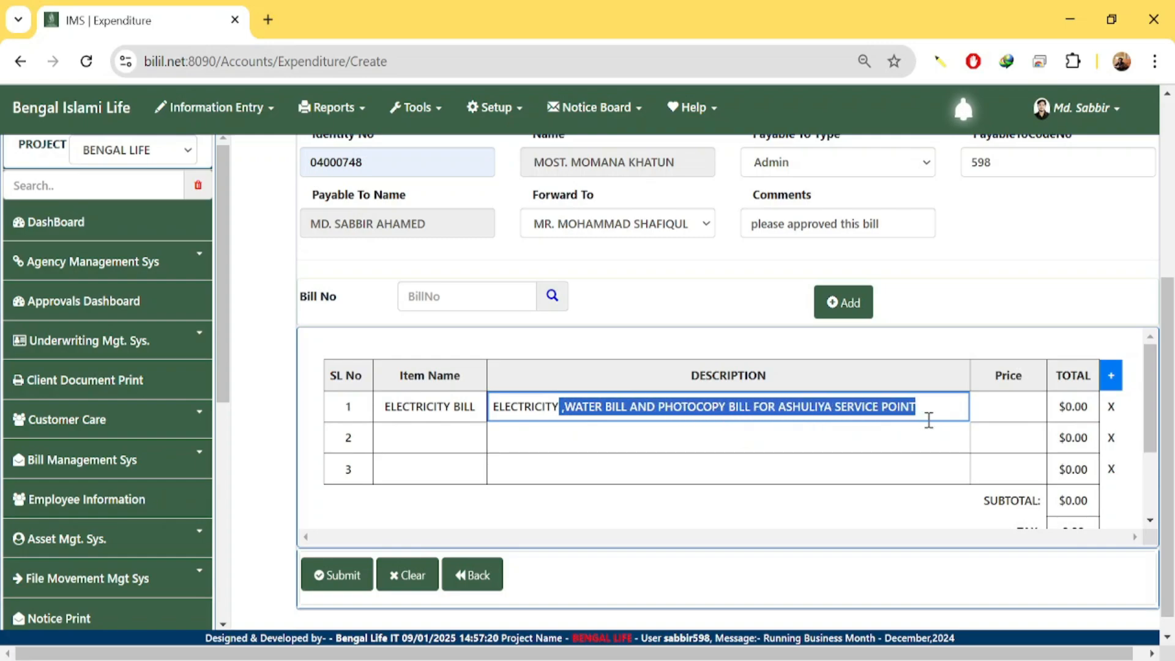
click(591, 408)
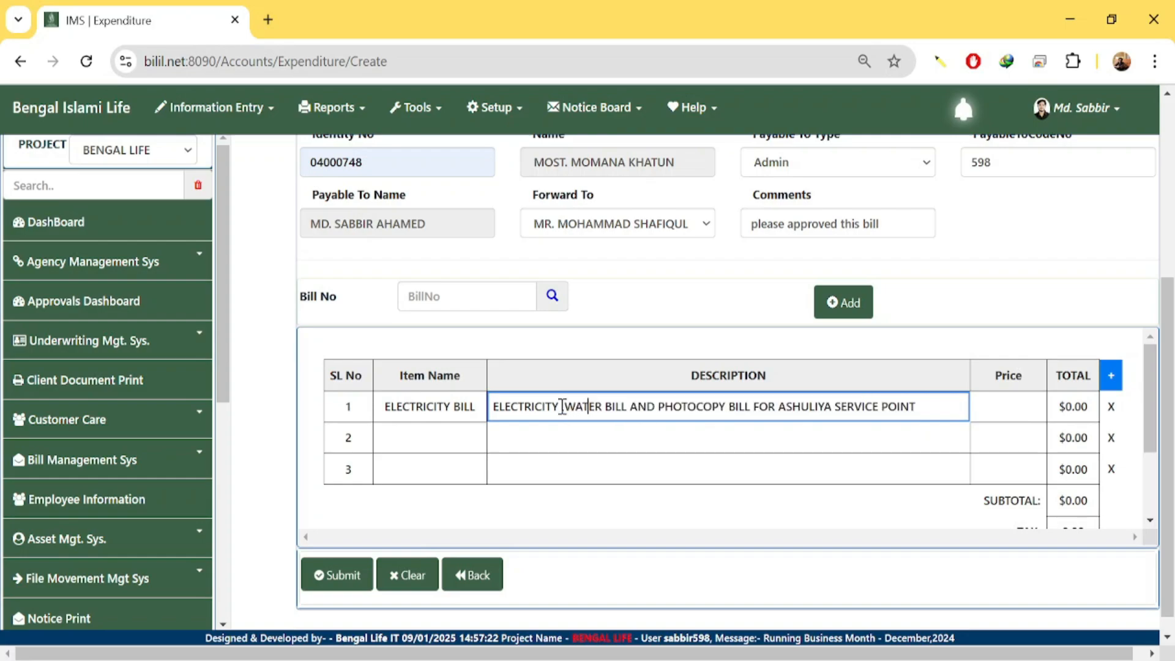
click(561, 407)
double_click(562, 407)
key(ctrl+c)
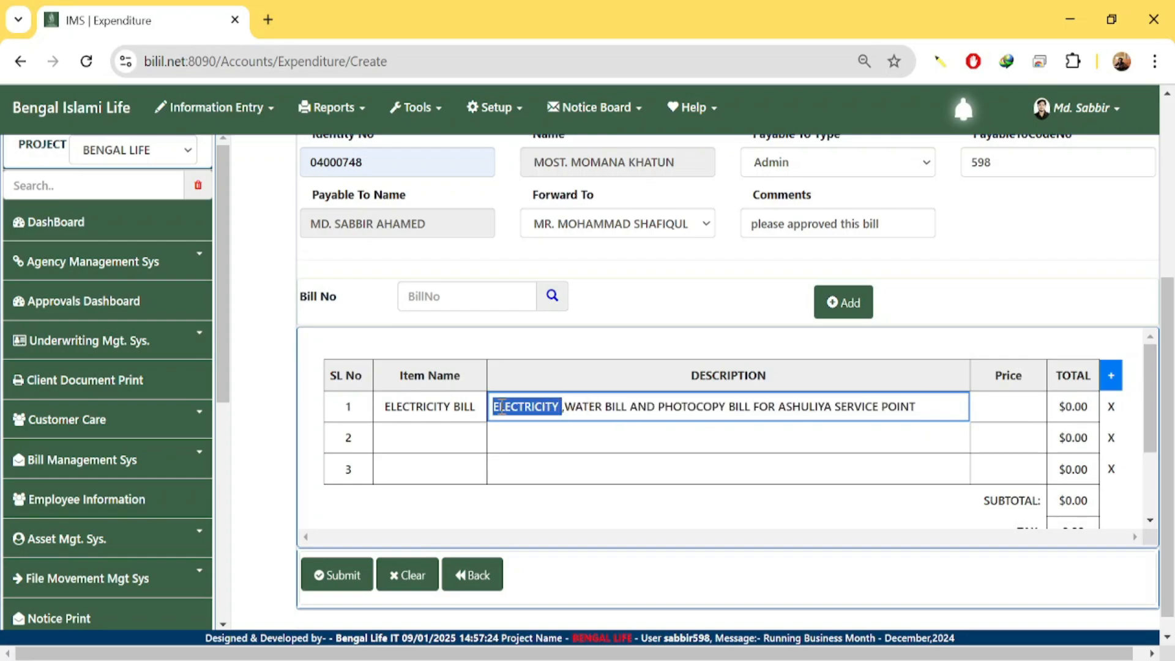
key(BackSpace)
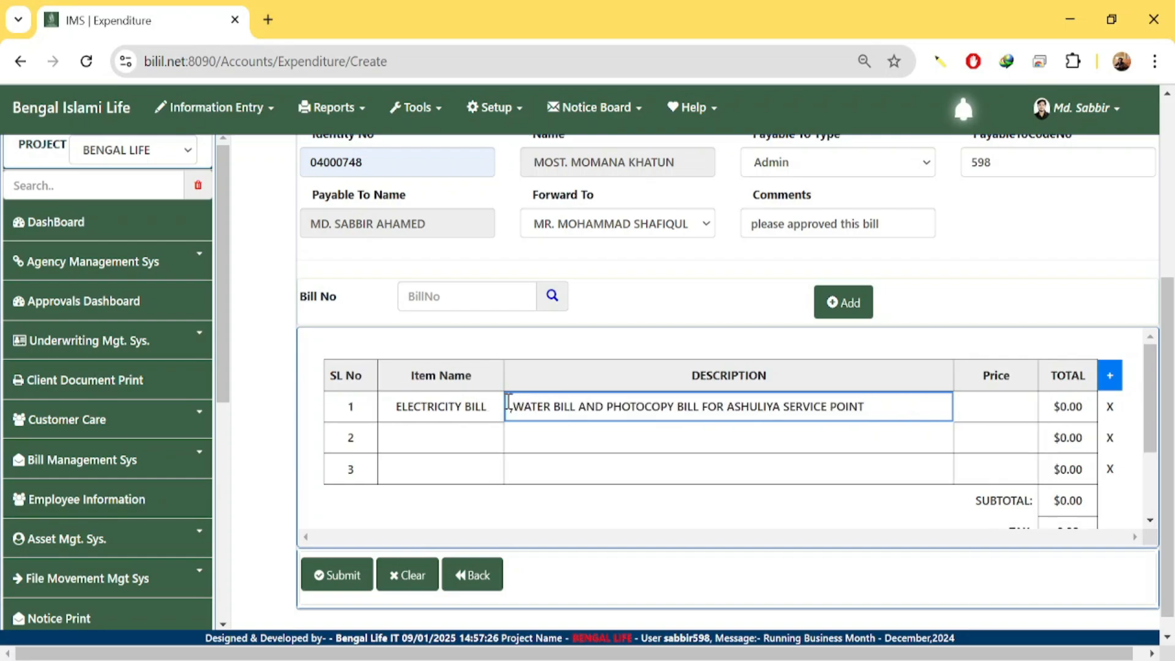
Complete the first item as ELECTRICITY BILL DECEMBER 2024 and prefix its description with ELECTRICITY.
click(497, 407)
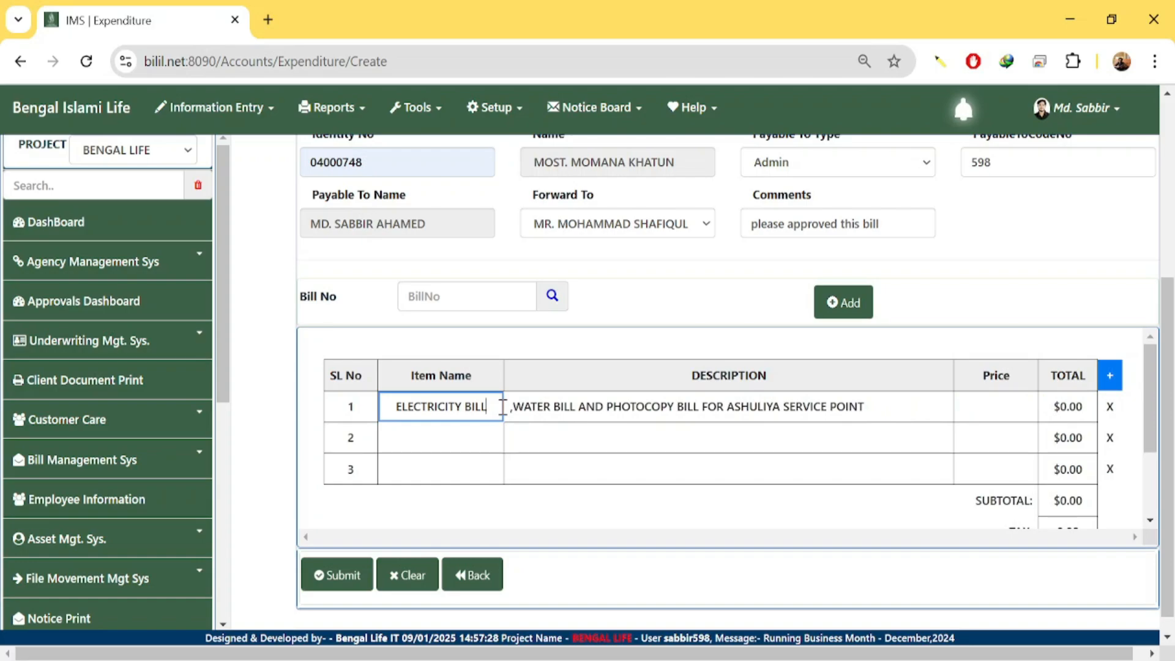
text(DE)
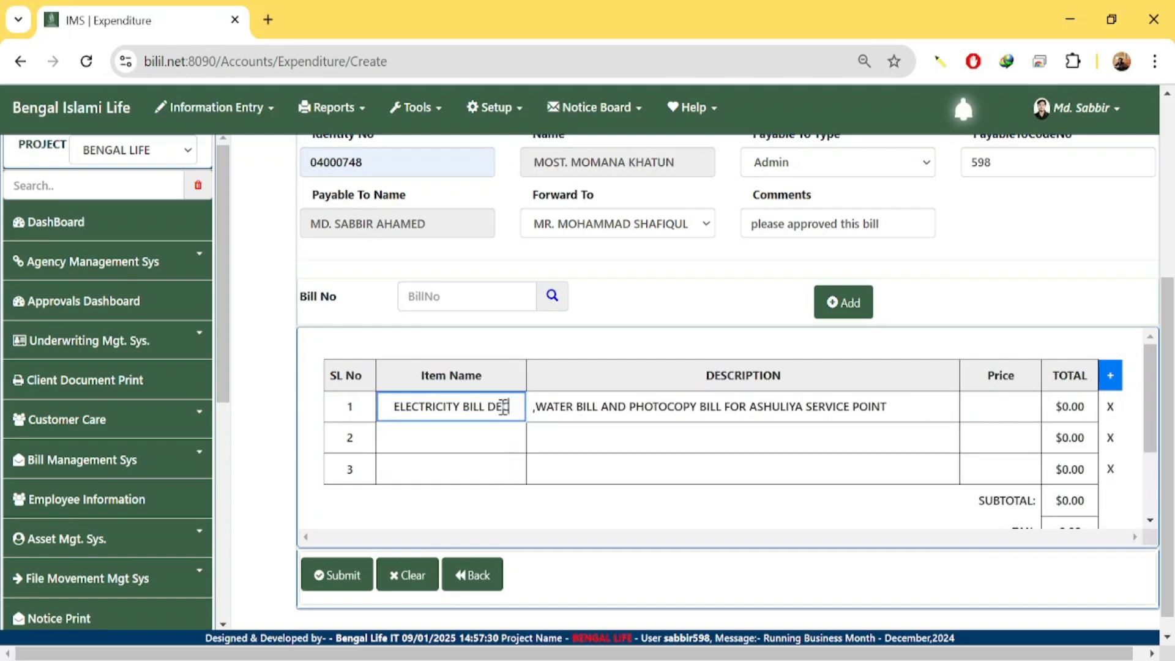
text(CEMBE)
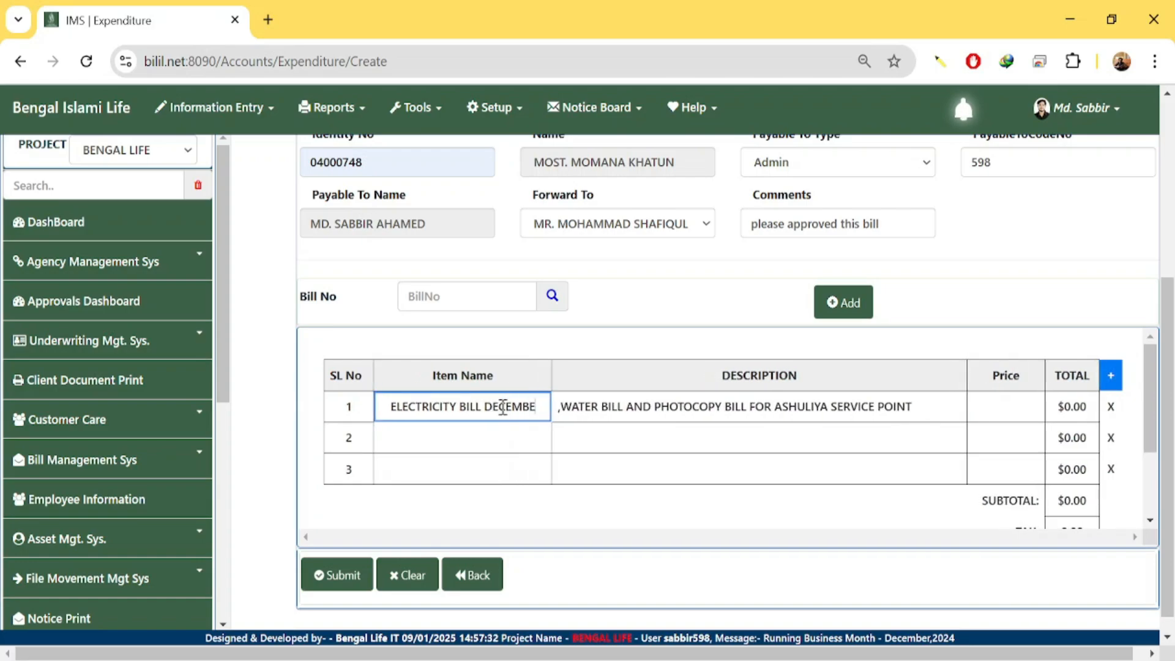
text(R)
text( 2)
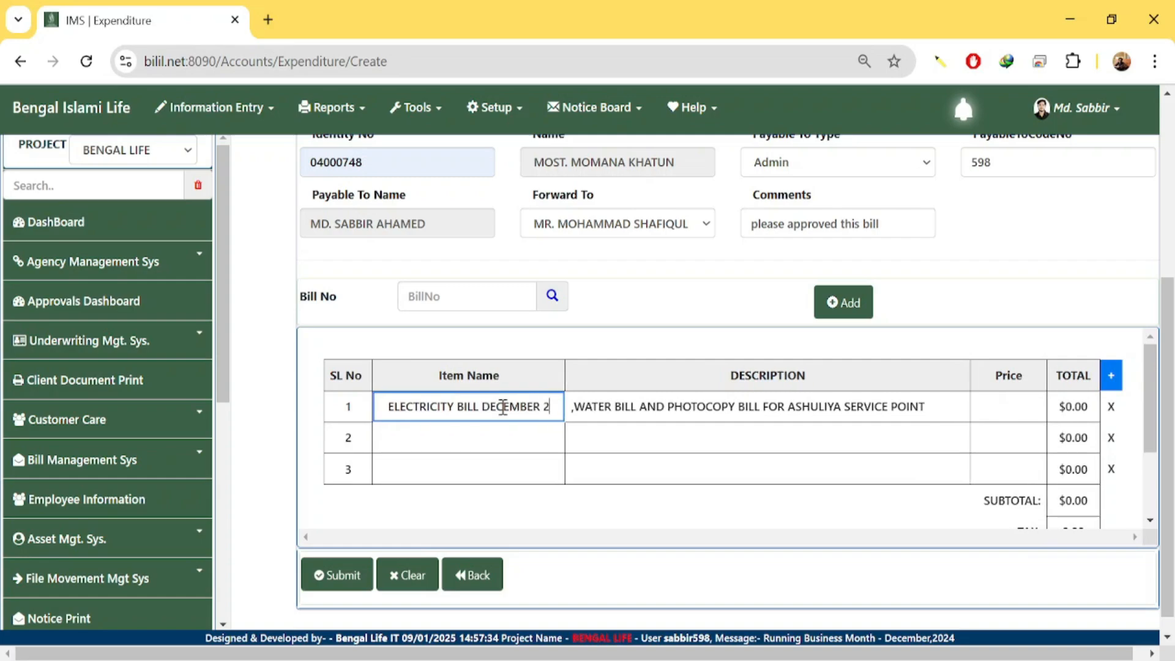
text(024)
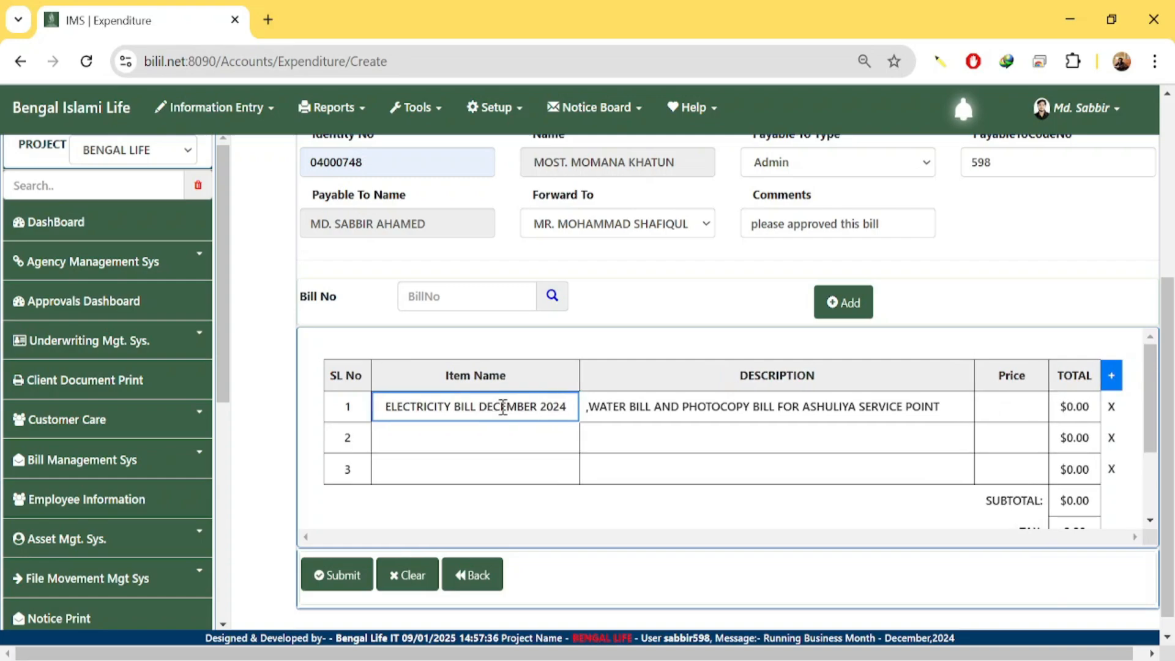
key(Tab)
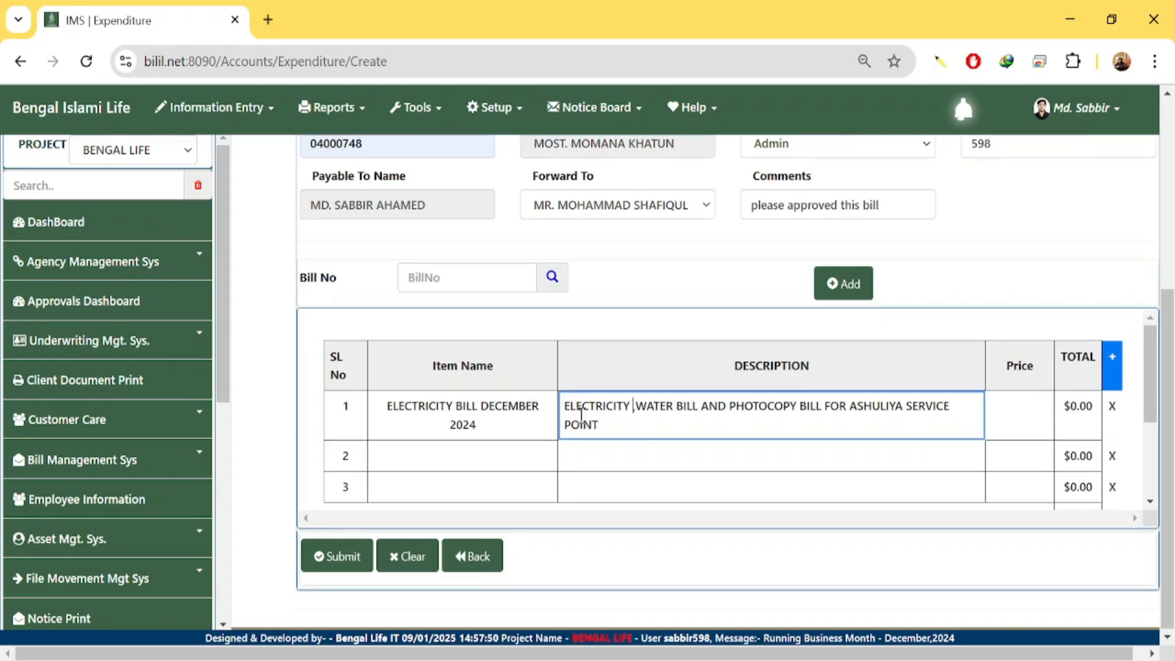
key(ctrl+v)
click(479, 447)
Enter WATER BILL DECEMBER 2024 as the second item and copy it into its description.
text(WATER BILL DECEMBER 2024)
key(Tab)
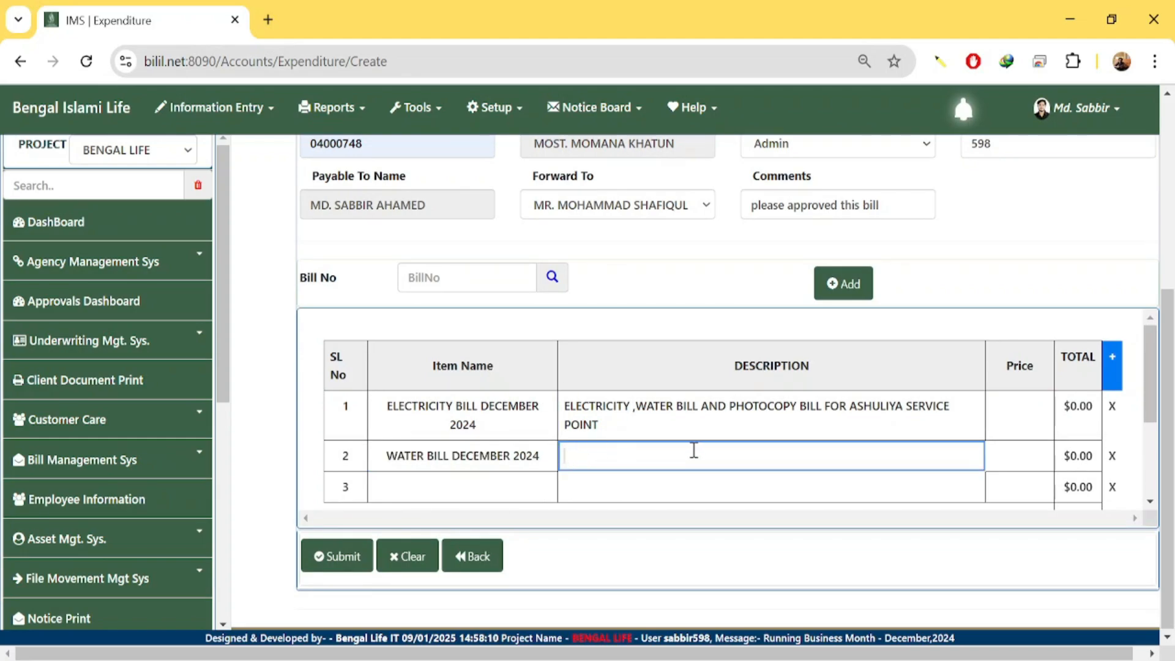
click(780, 485)
click(522, 494)
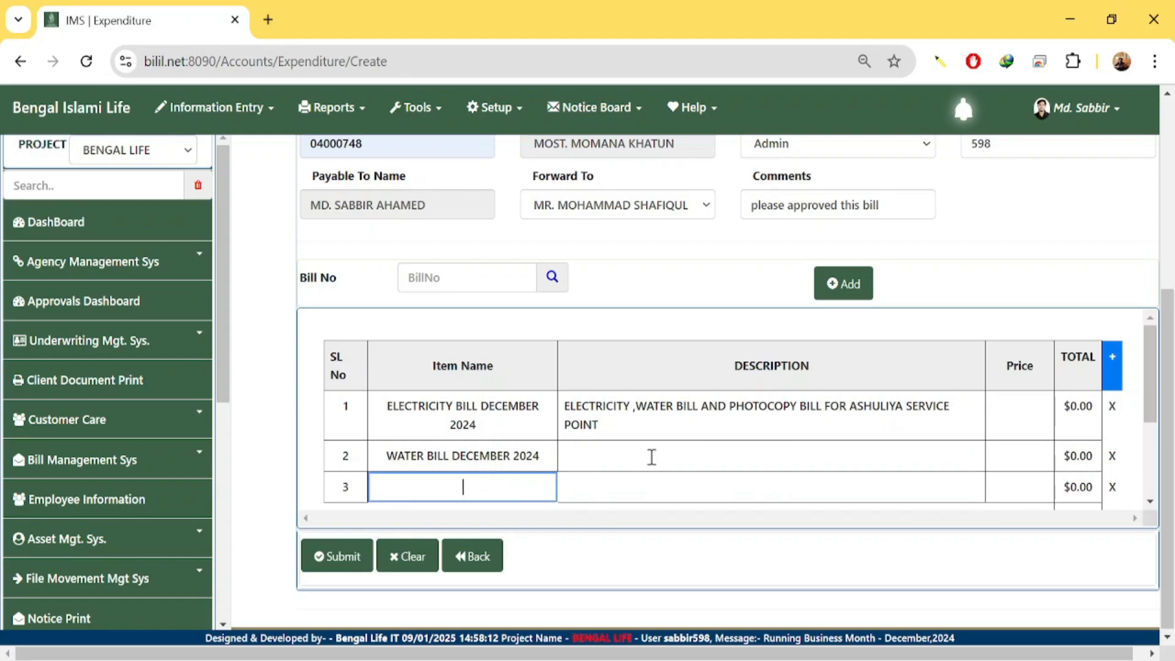
click(652, 458)
click(734, 486)
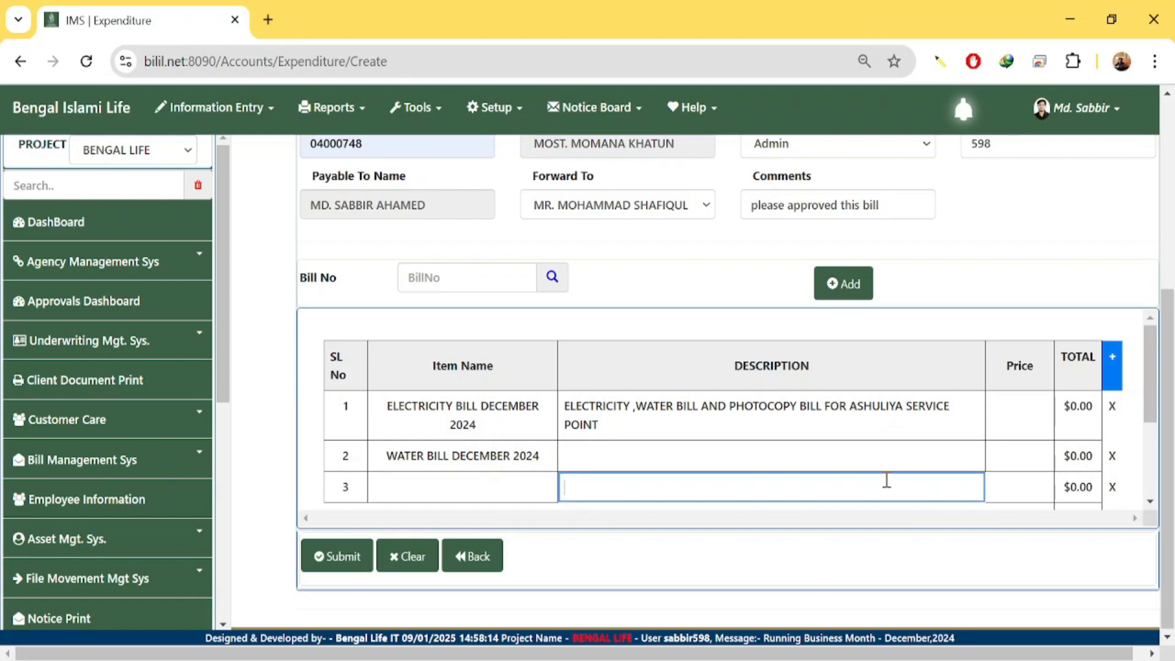
click(810, 451)
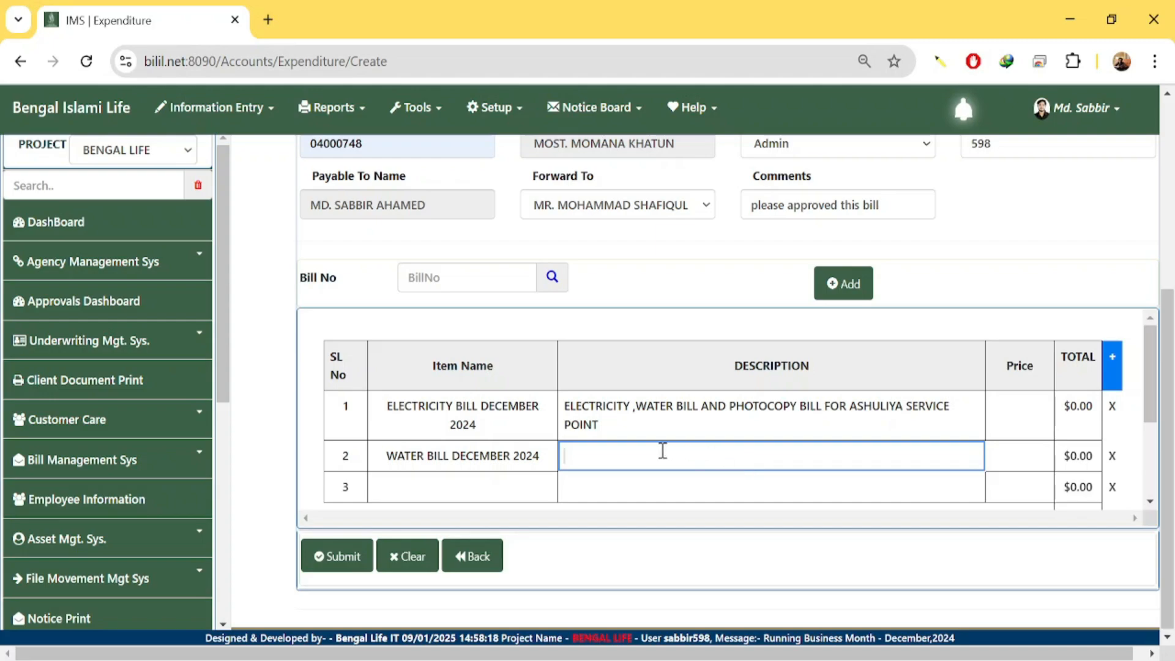
click(385, 458)
drag(384, 458, 545, 471)
key(ctrl+c)
click(661, 465)
key(ctrl+v)
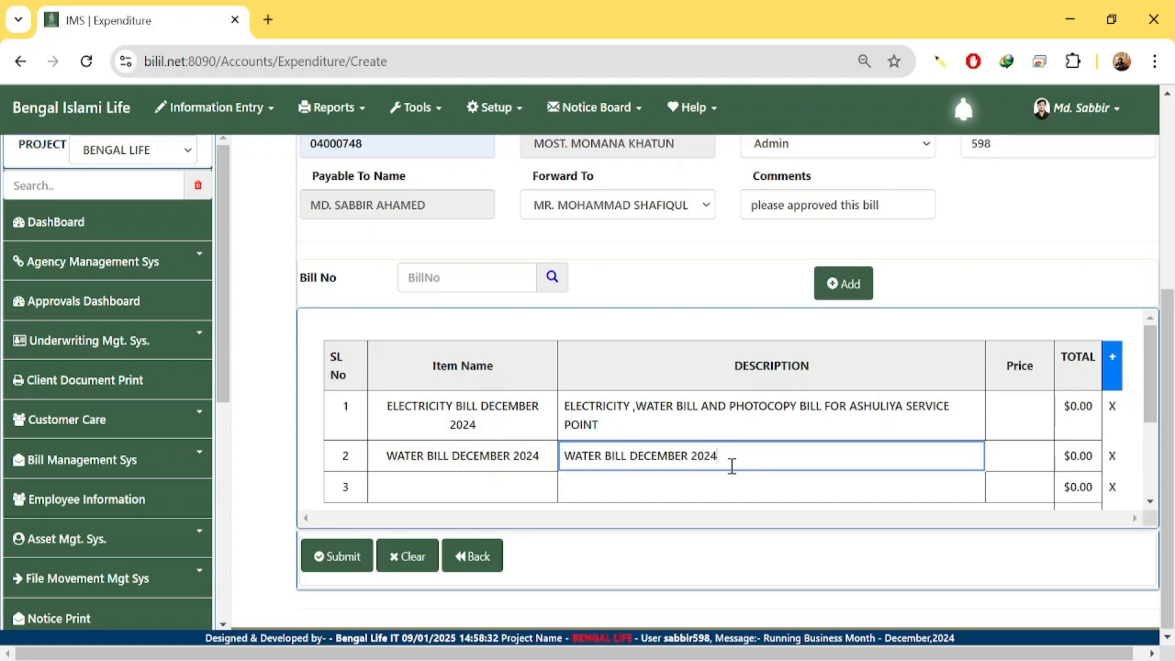
Name the third item PHOTOCOPY BILL DECEMBER 2014.
click(499, 483)
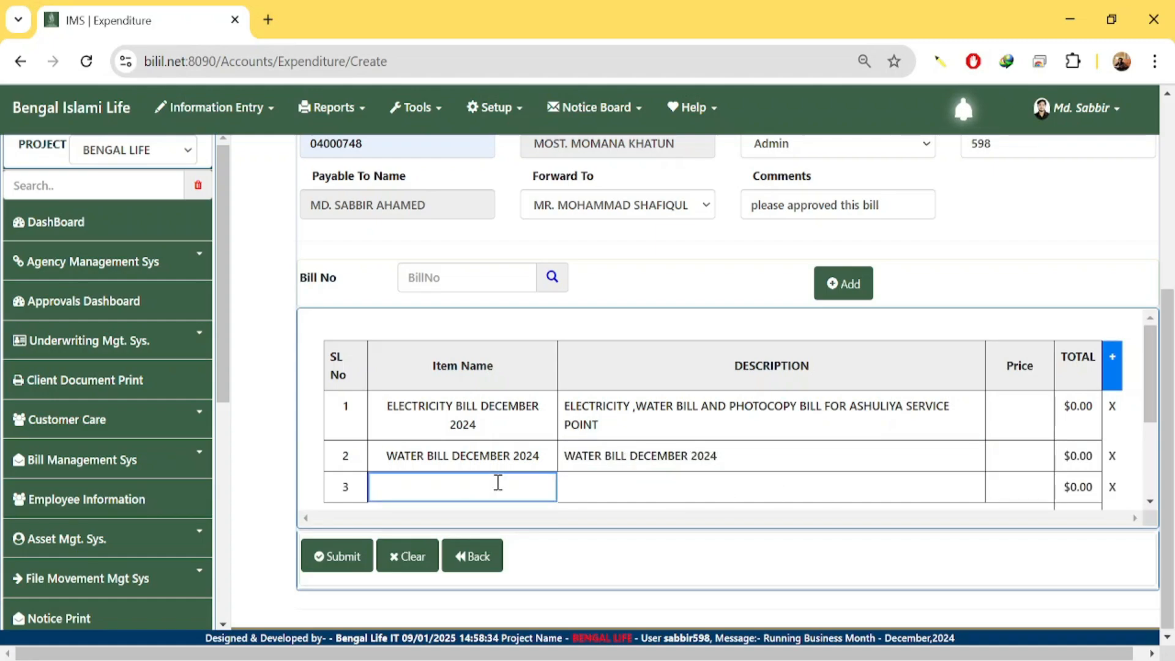
text(PHOTOCOPU)
key(BackSpace)
text(Y)
text(BILL )
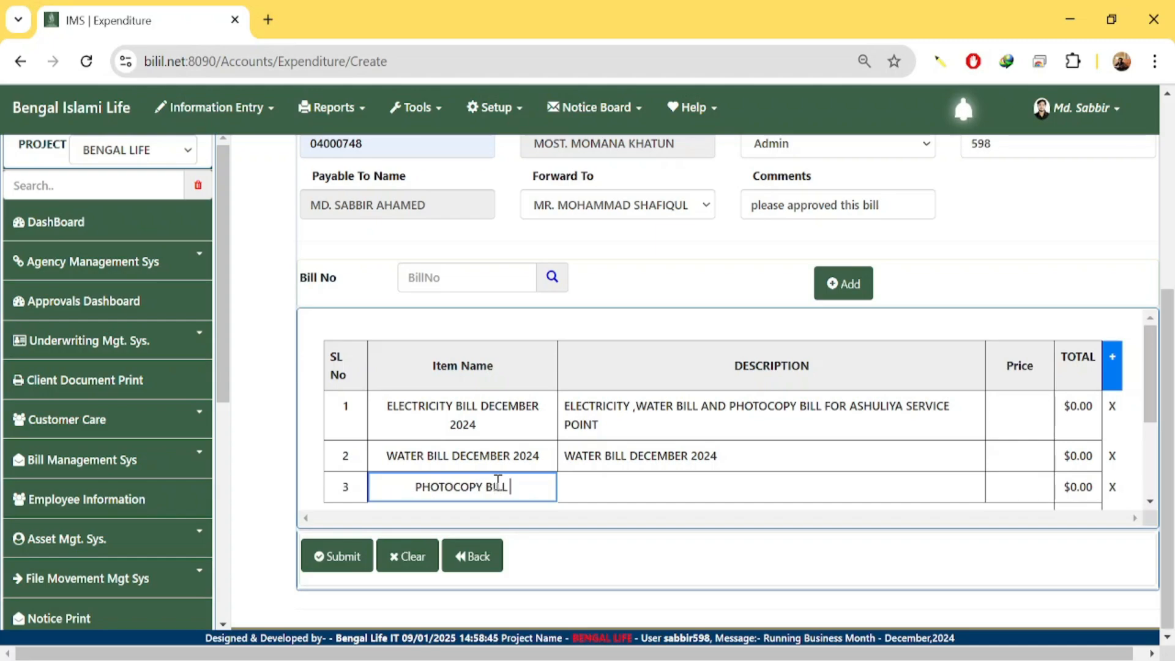
text(DECE)
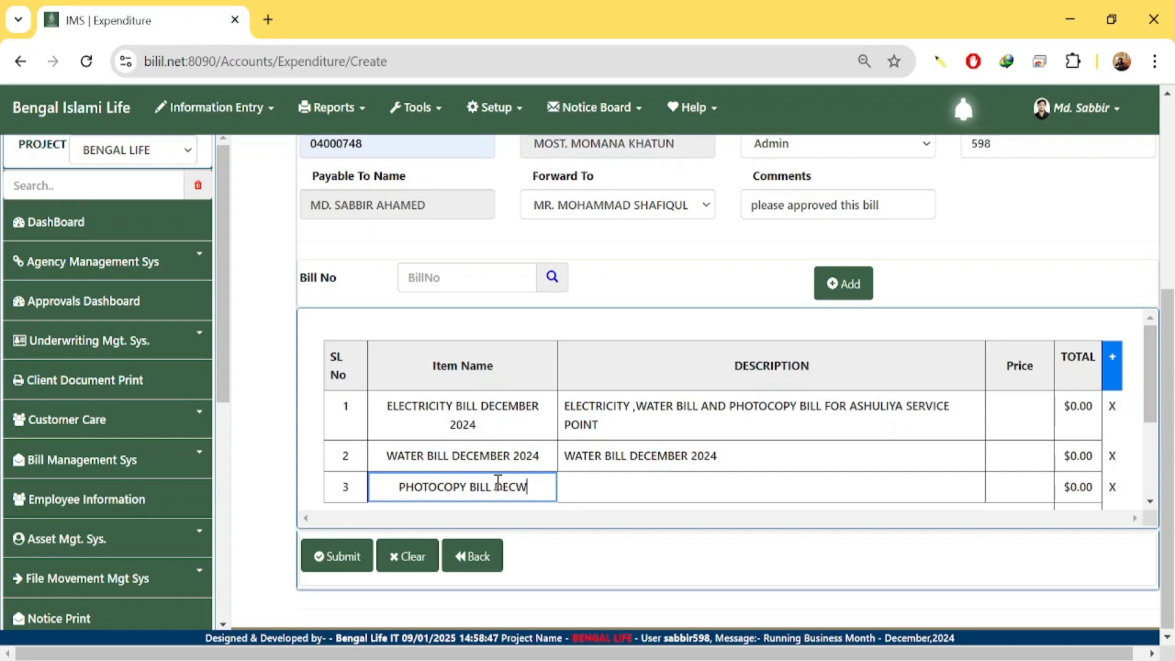
key(BackSpace)
text(EMBER )
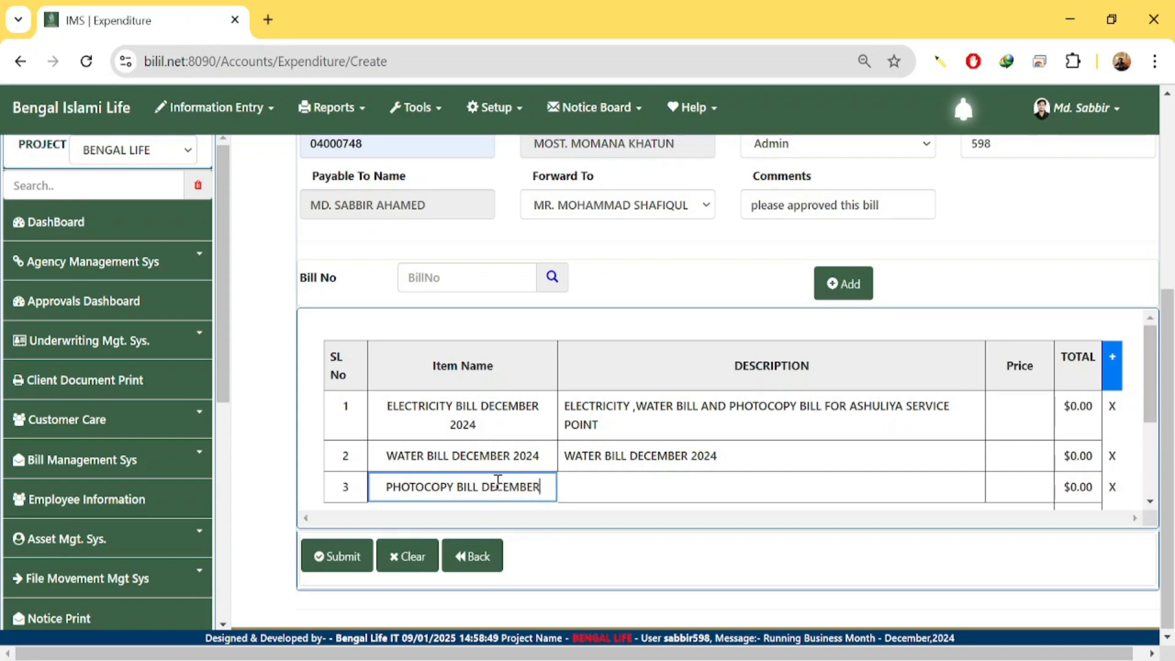
text(2014)
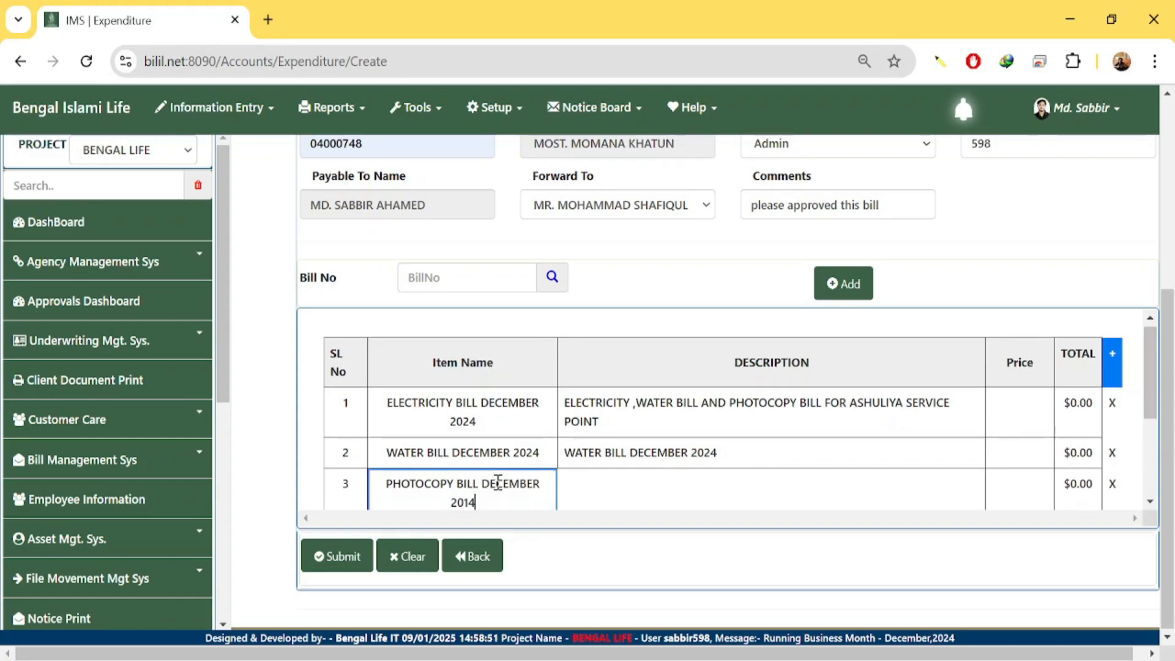
click(603, 497)
Enter 'QNT: 10 PIC * 3' as the photocopy line's description.
scroll(609, 502, down, 3)
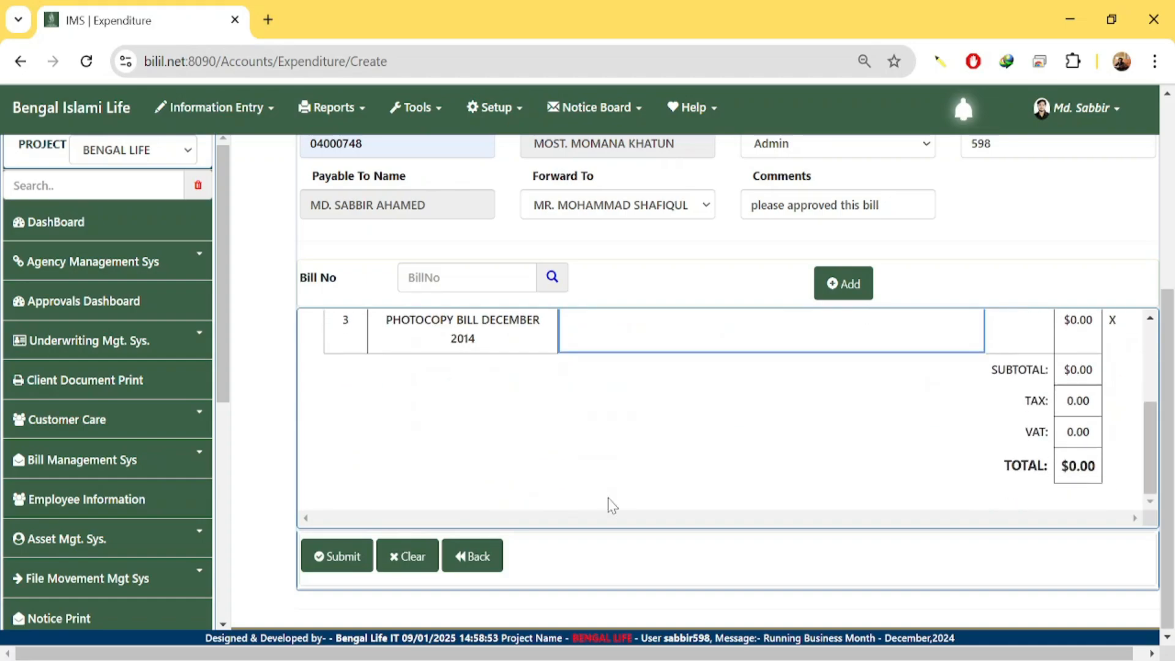
scroll(612, 505, up, 1)
scroll(610, 505, up, 2)
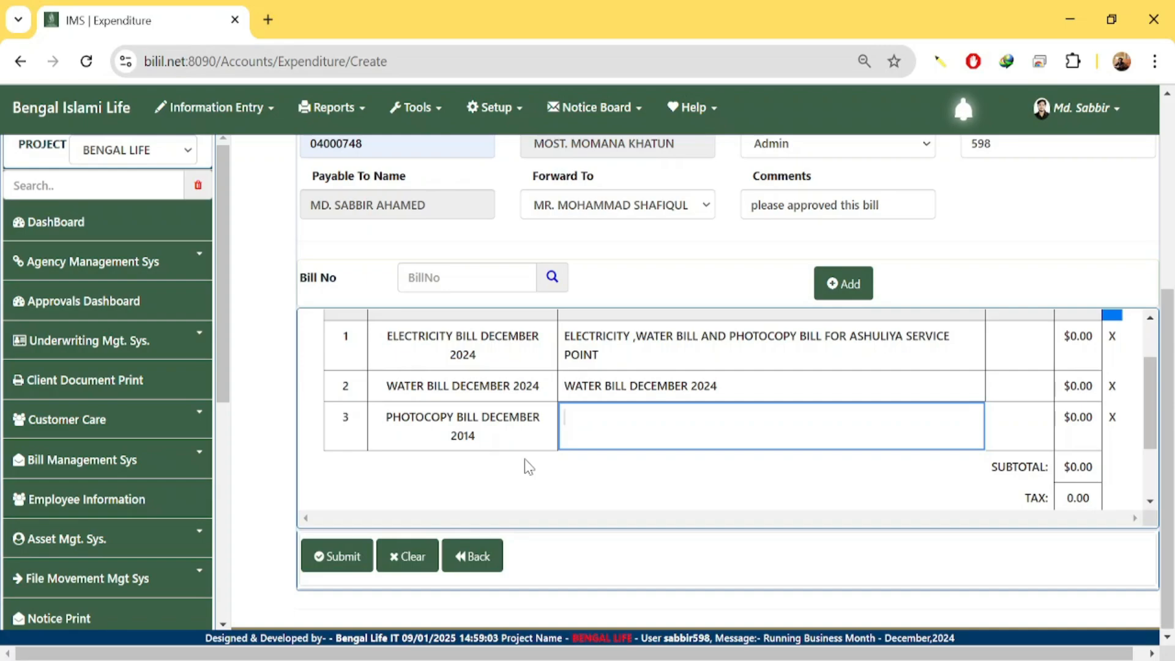
text(ONT: )
text(10)
text( PIC)
text(* )
text(3)
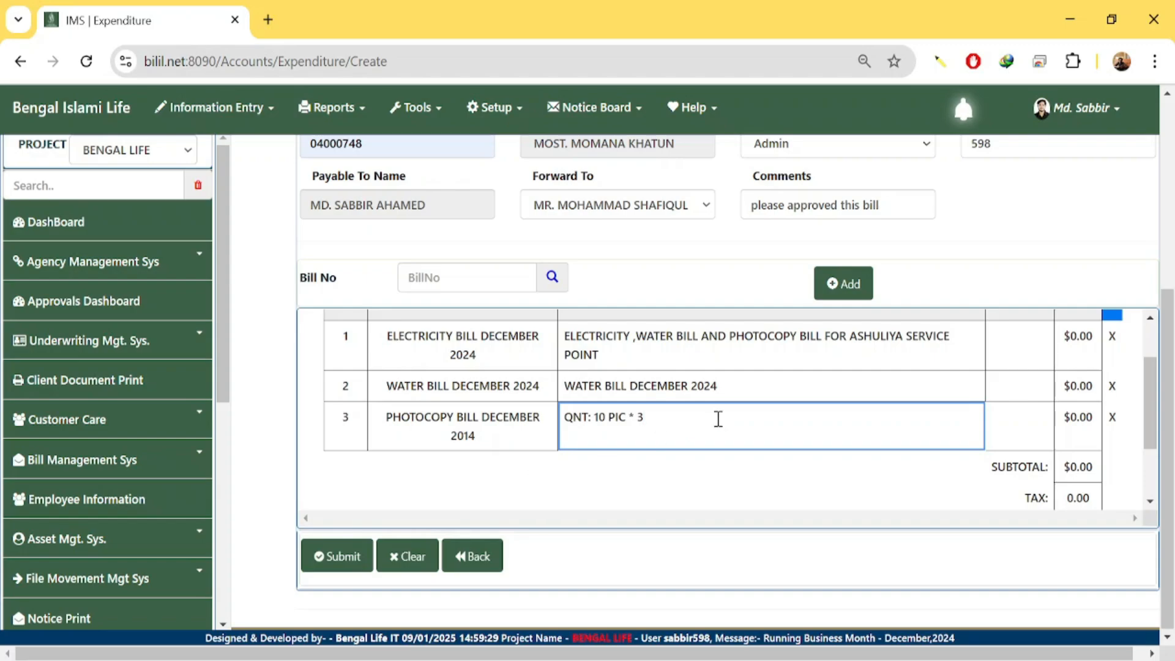
click(1009, 423)
scroll(1009, 424, up, 1)
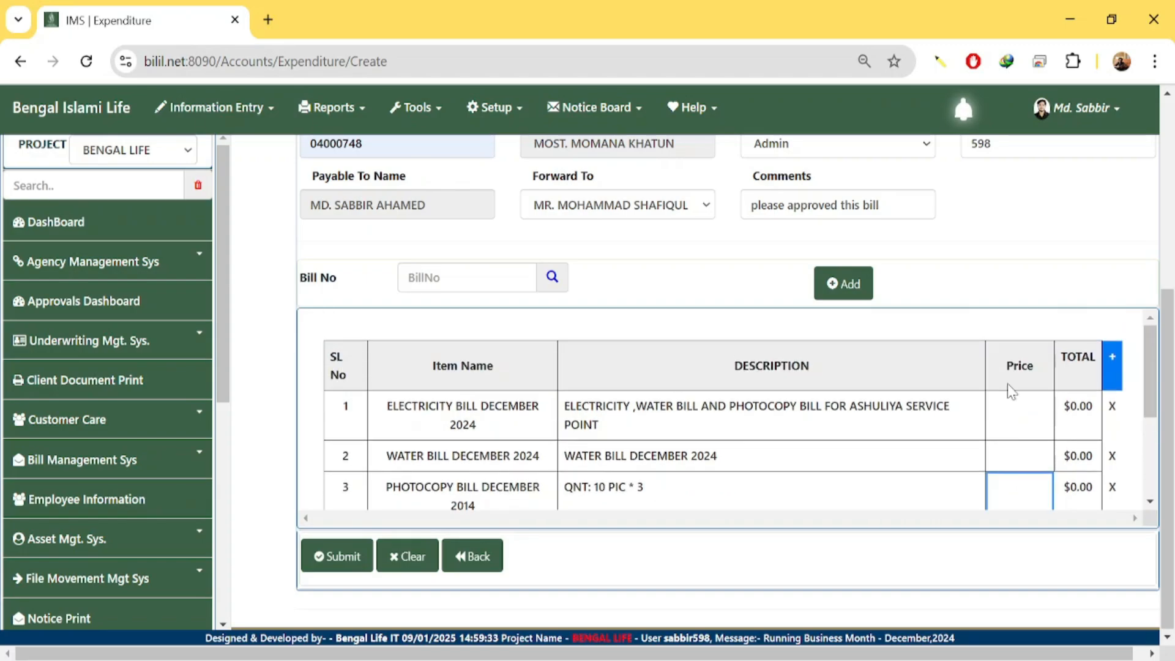
scroll(1028, 488, up, 1)
scroll(1033, 486, down, 1)
scroll(1033, 487, down, 2)
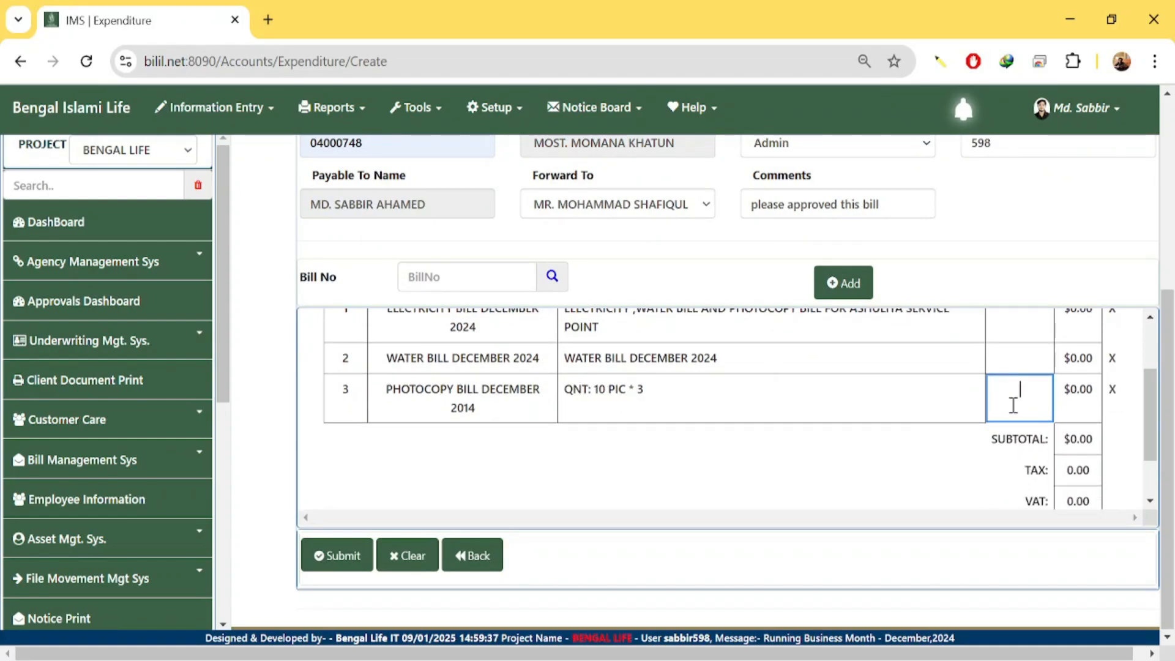
double_click(603, 392)
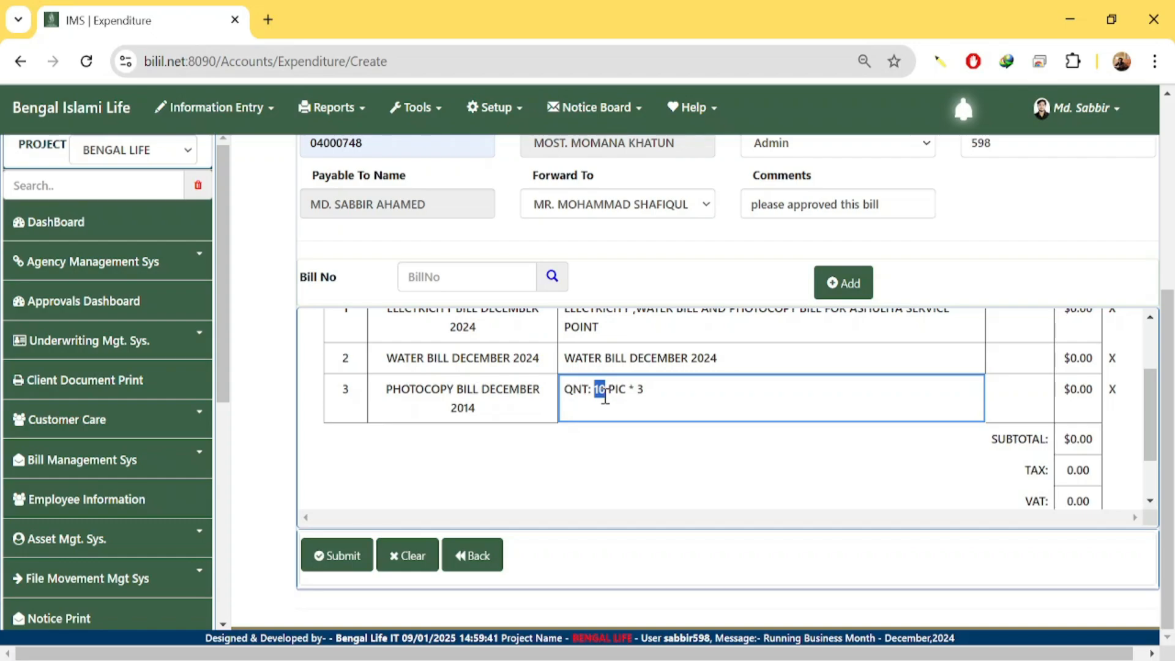
click(666, 395)
text(TK)
click(1015, 394)
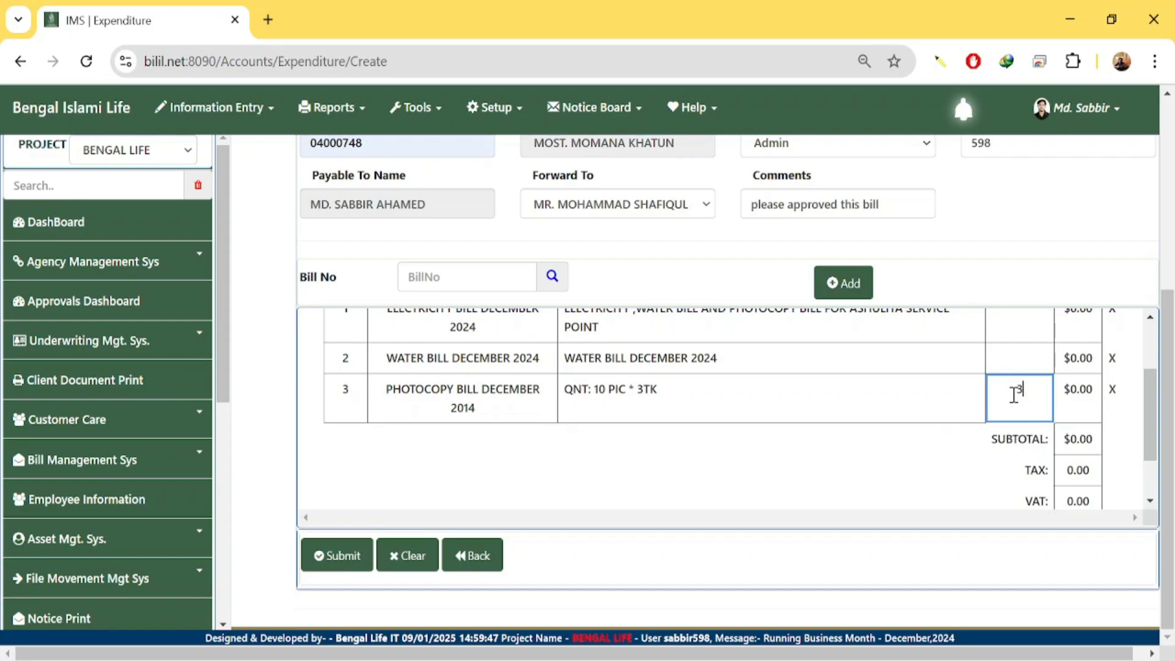
text(30)
scroll(1014, 397, up, 2)
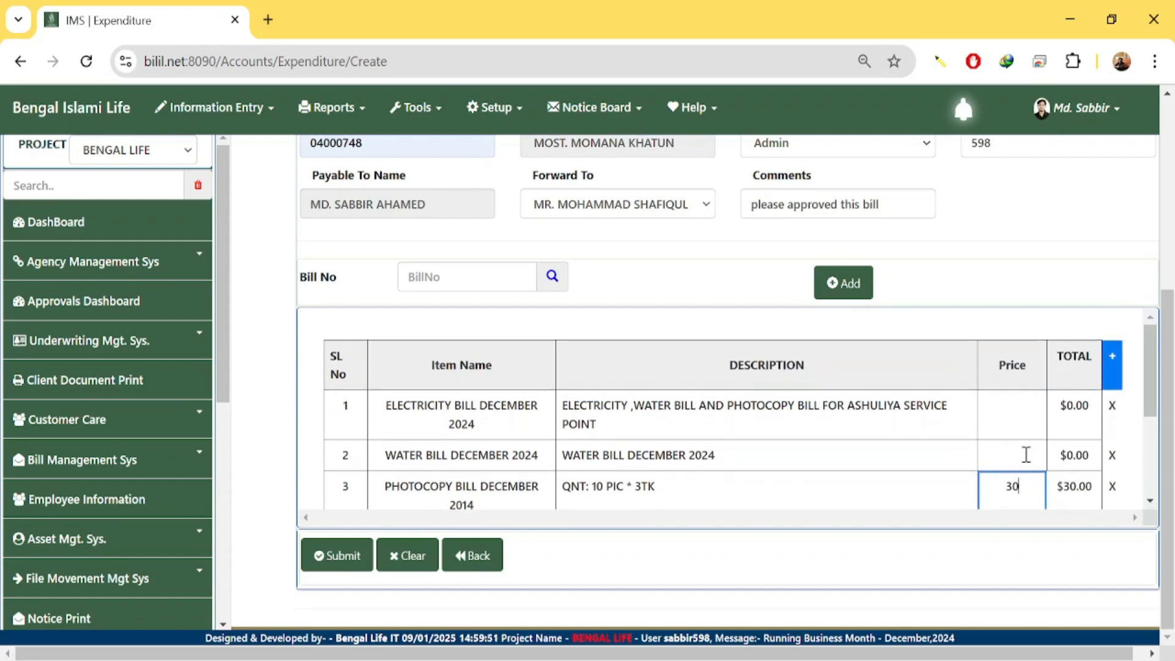
click(1014, 422)
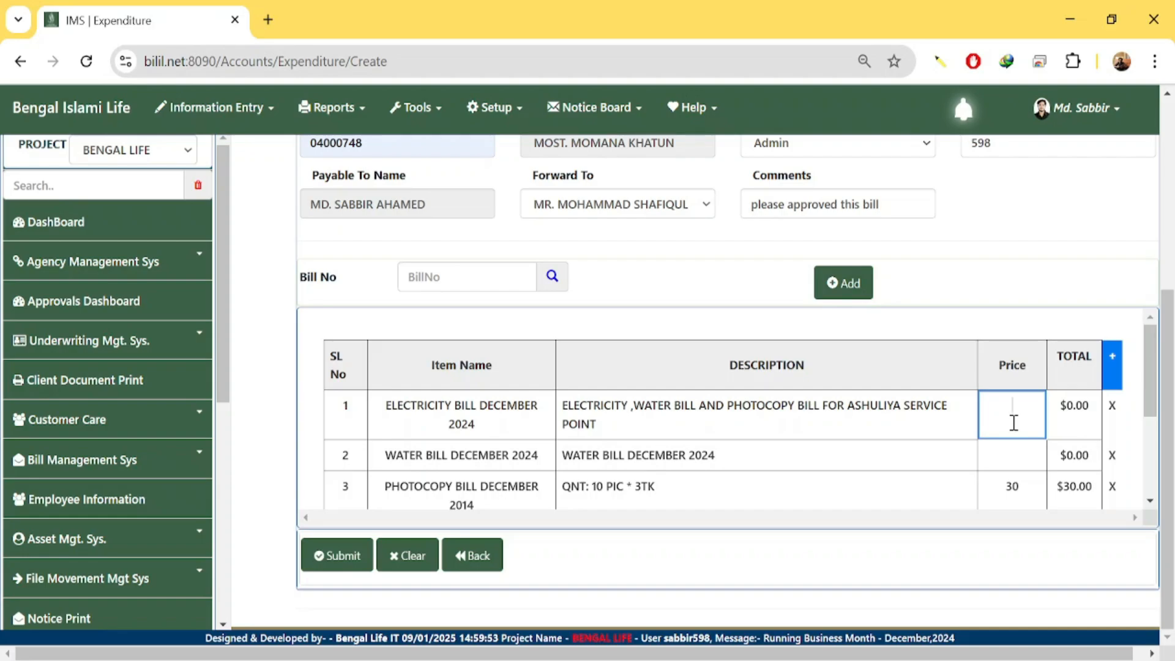
text(1550)
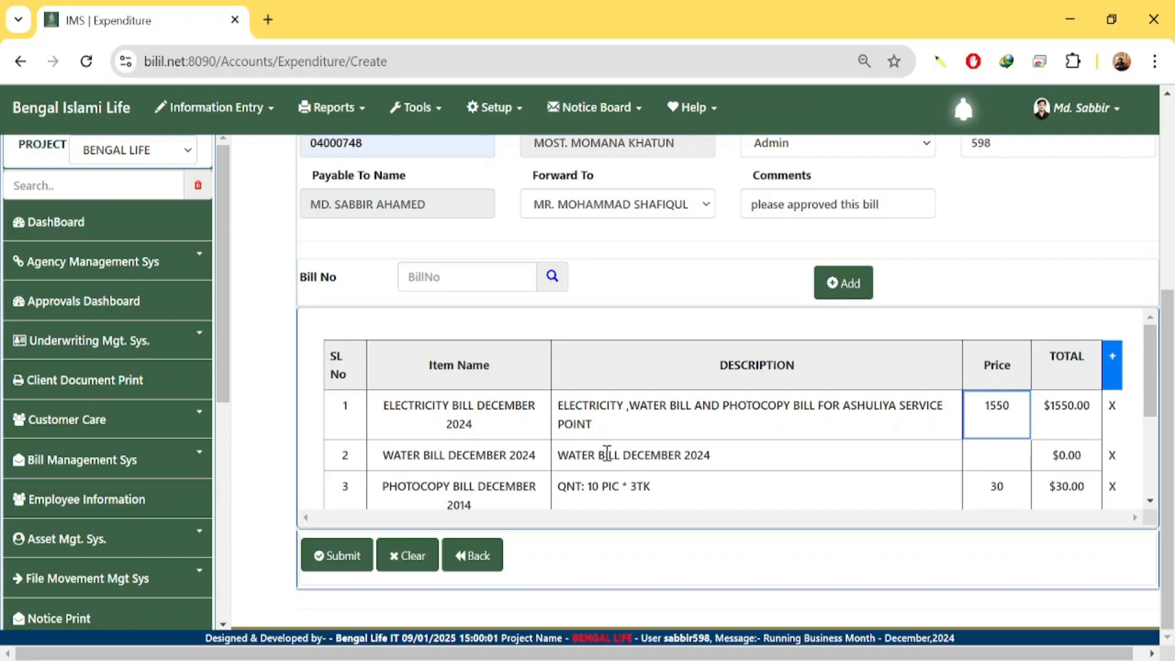
click(1018, 454)
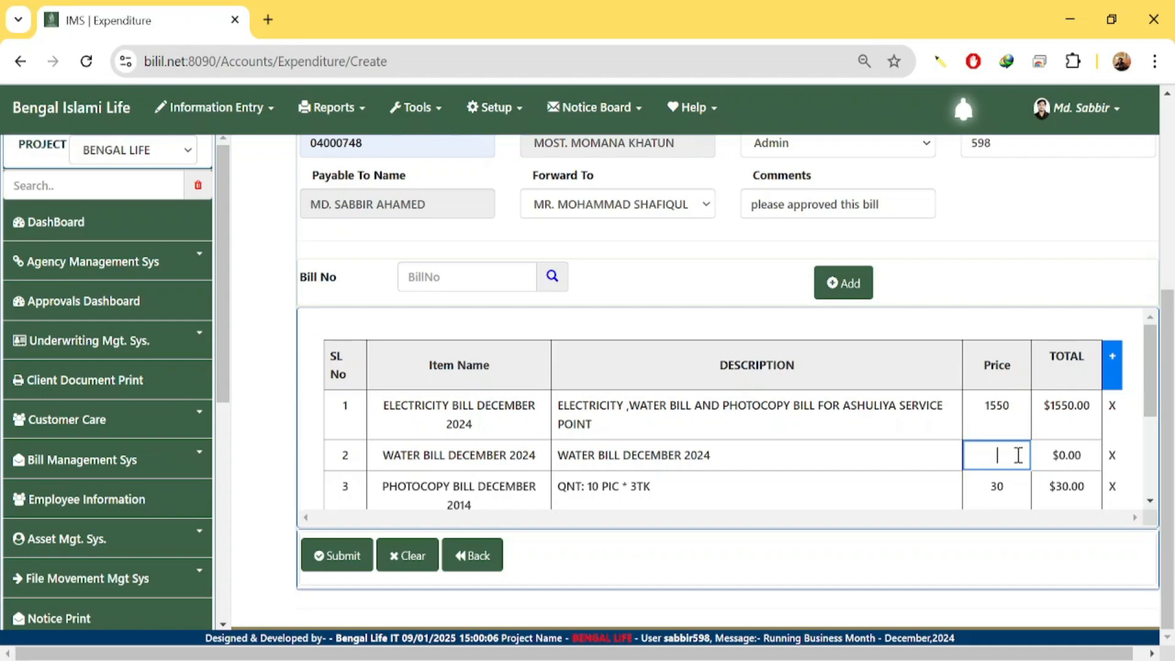
text(1000)
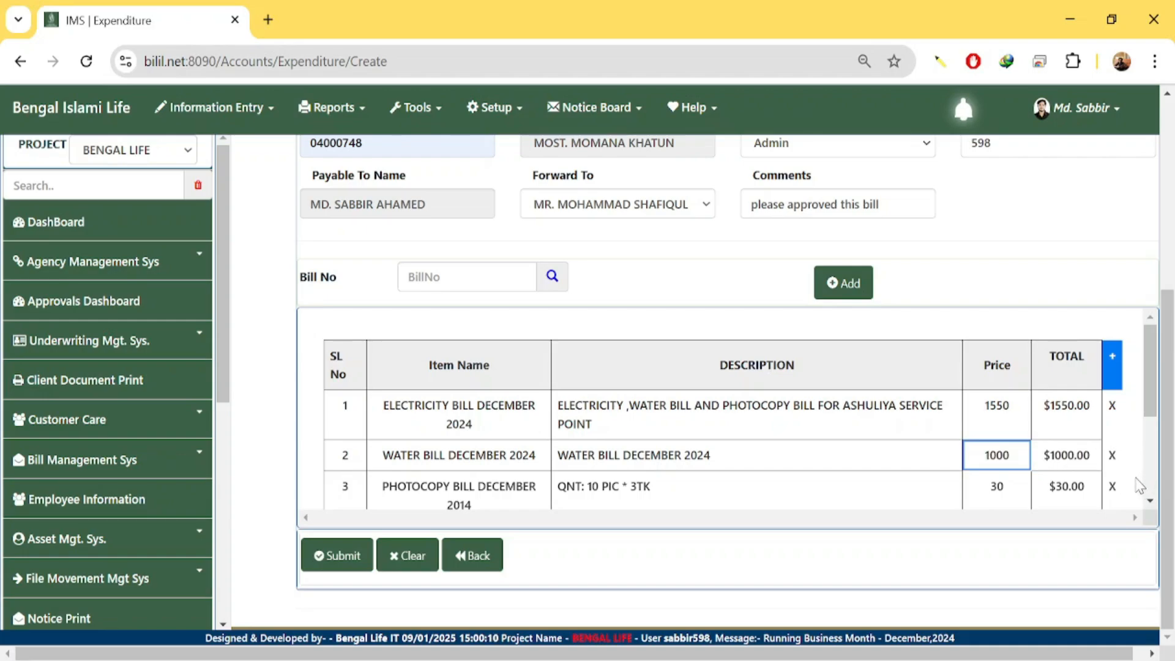
scroll(989, 446, down, 2)
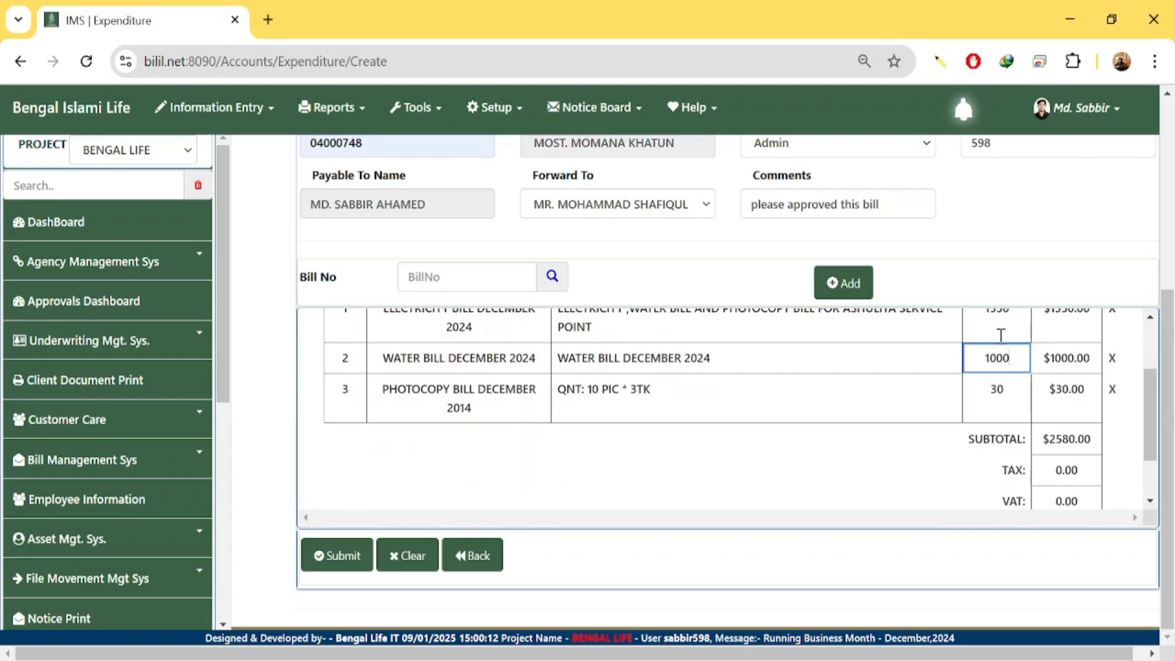
drag(1054, 439, 1086, 469)
scroll(1084, 449, down, 1)
click(1049, 468)
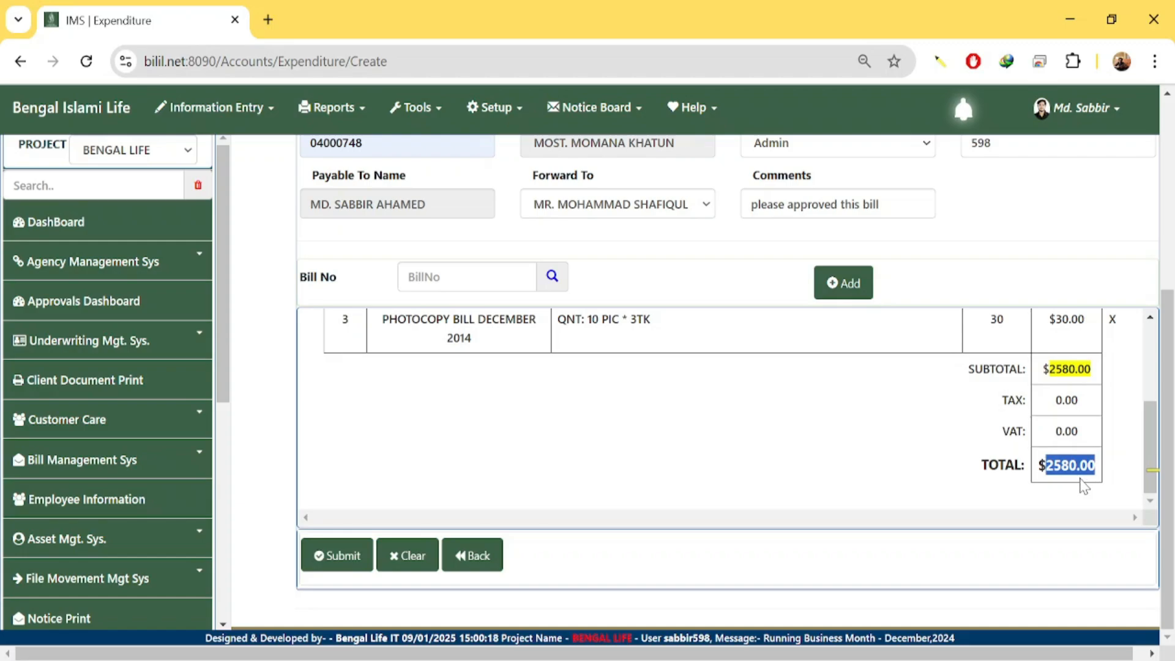
scroll(1085, 486, up, 2)
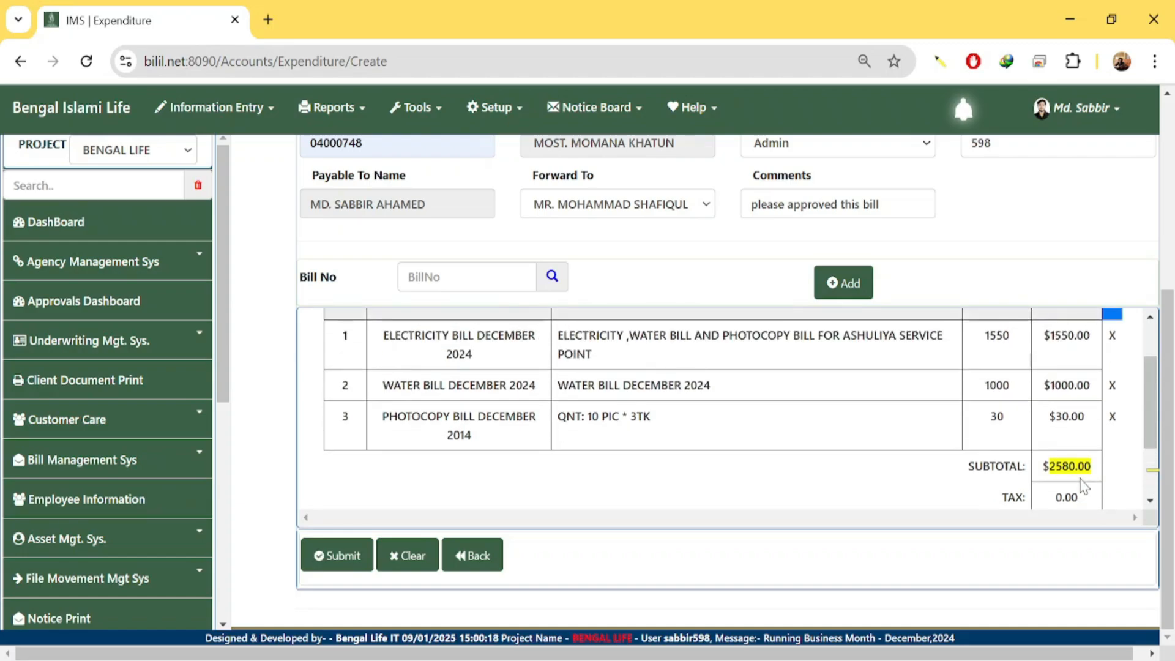
click(1013, 418)
drag(1013, 418, 975, 418)
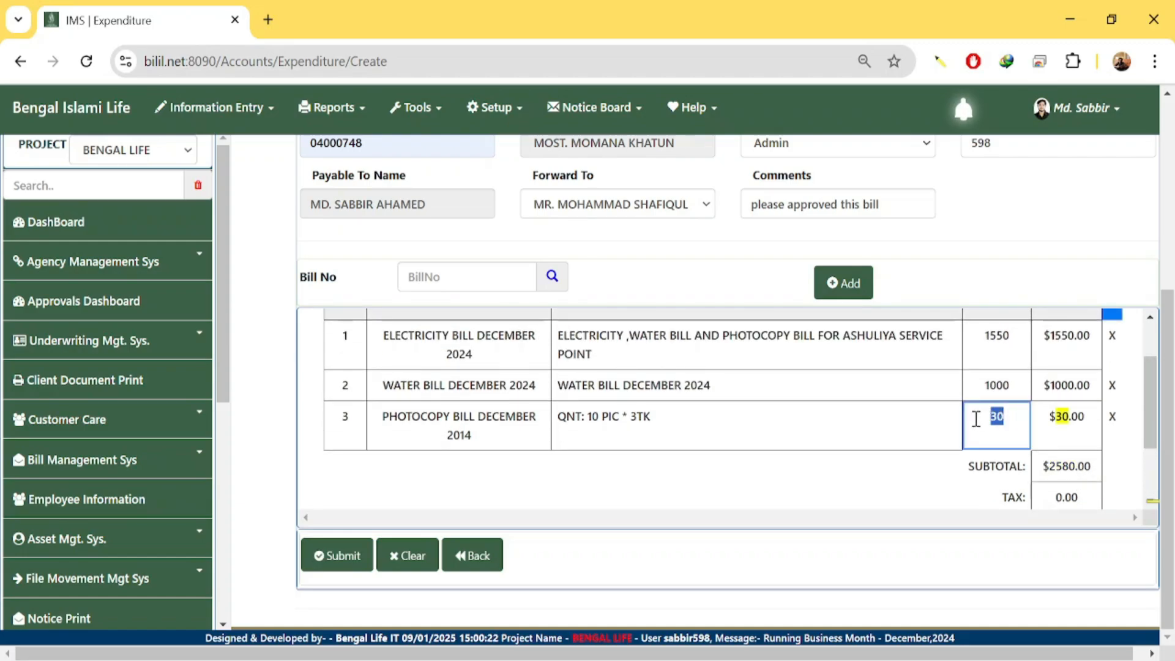
key(BackSpace)
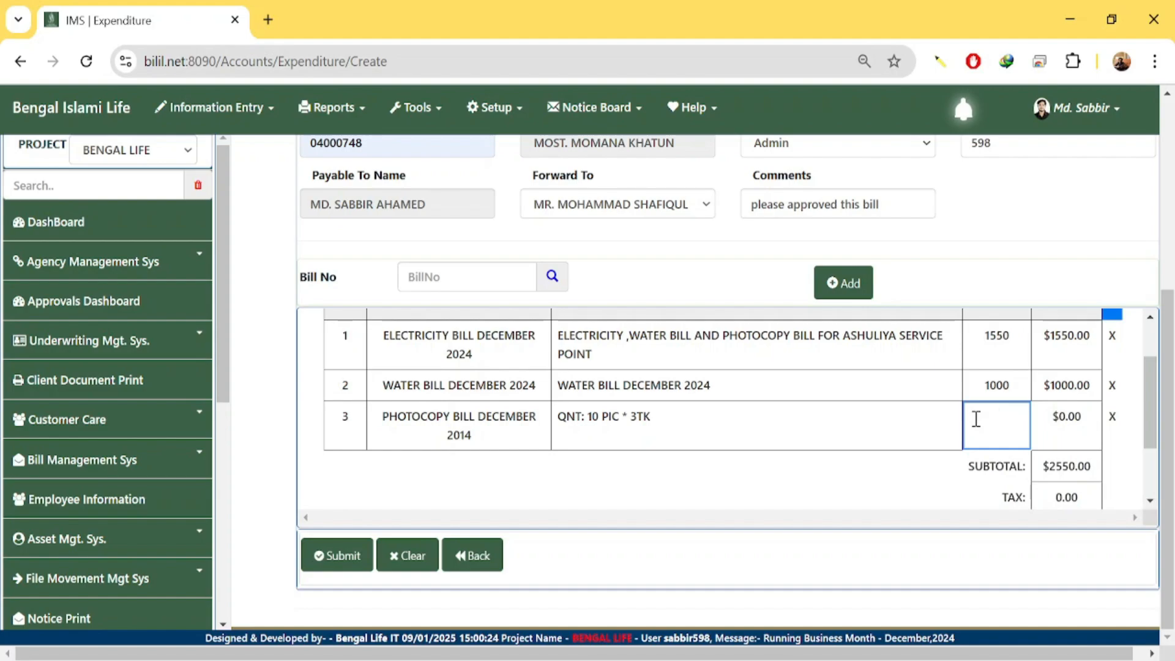
text(30)
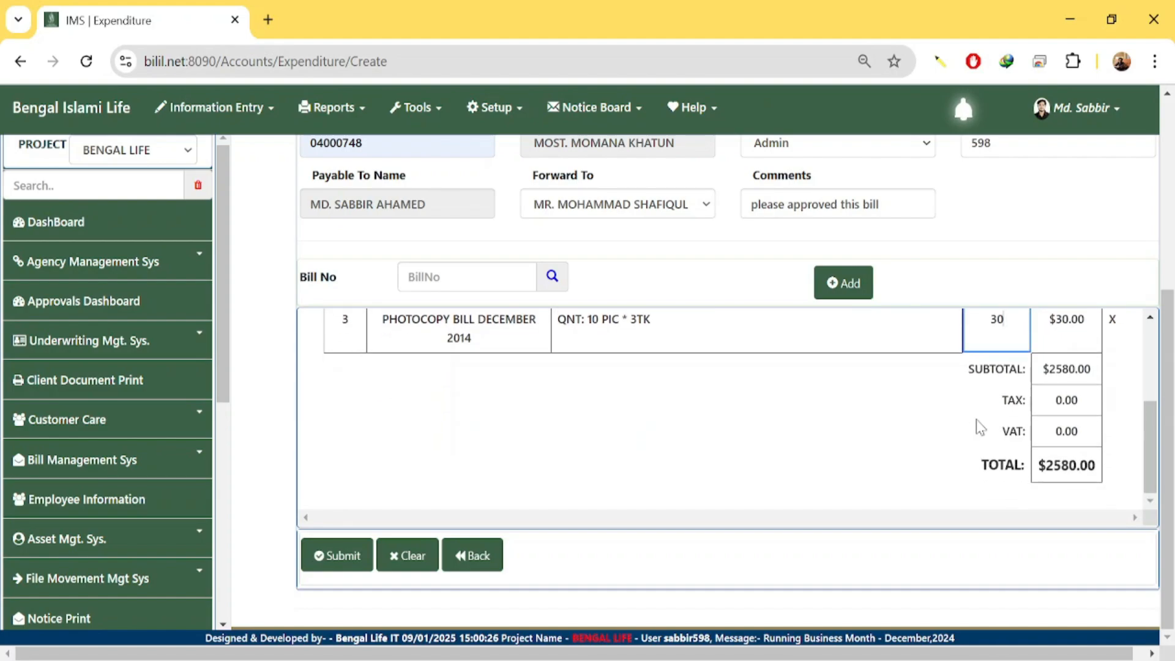
scroll(976, 420, down, 3)
click(1065, 433)
click(1066, 401)
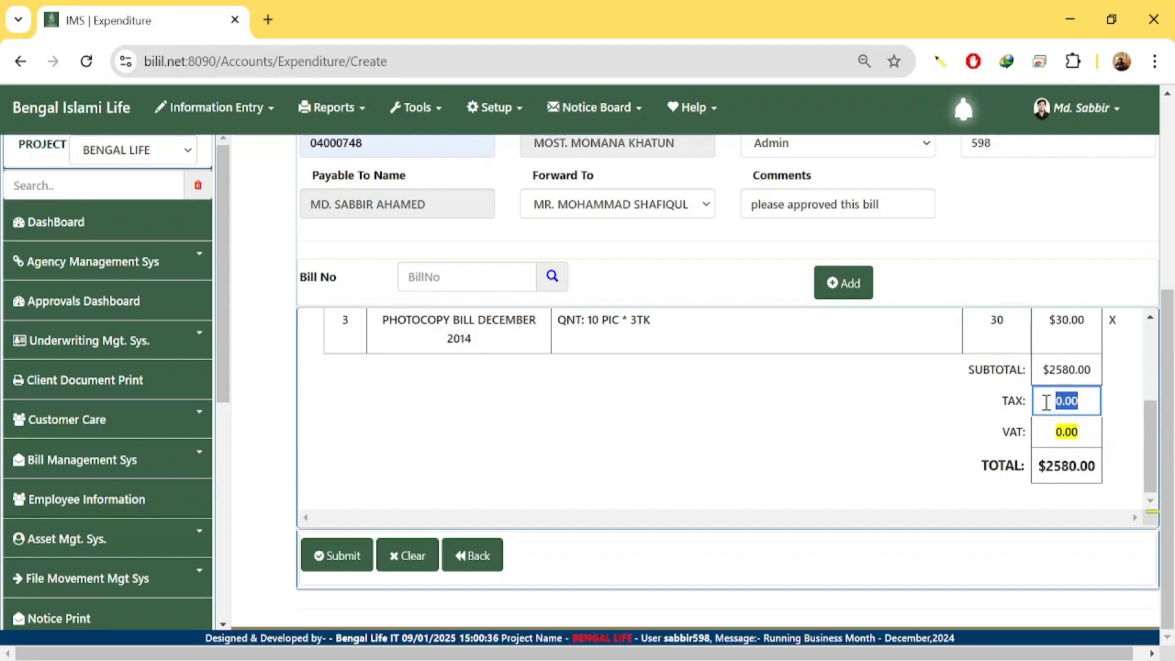
click(1076, 442)
click(1022, 329)
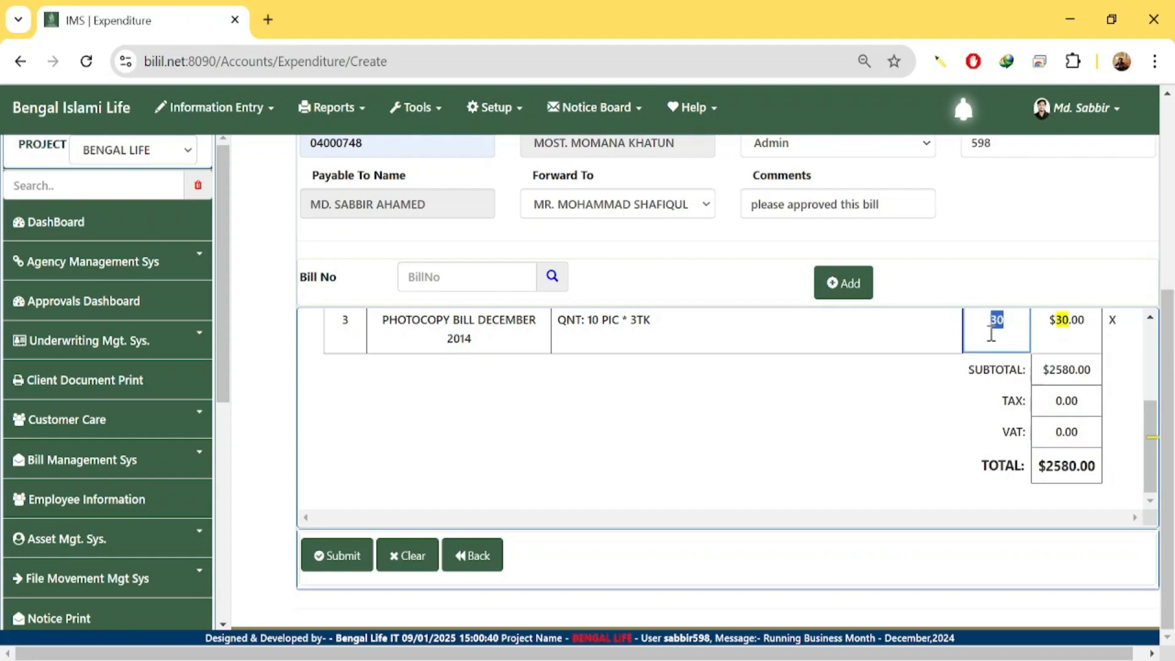
drag(1079, 473, 1032, 482)
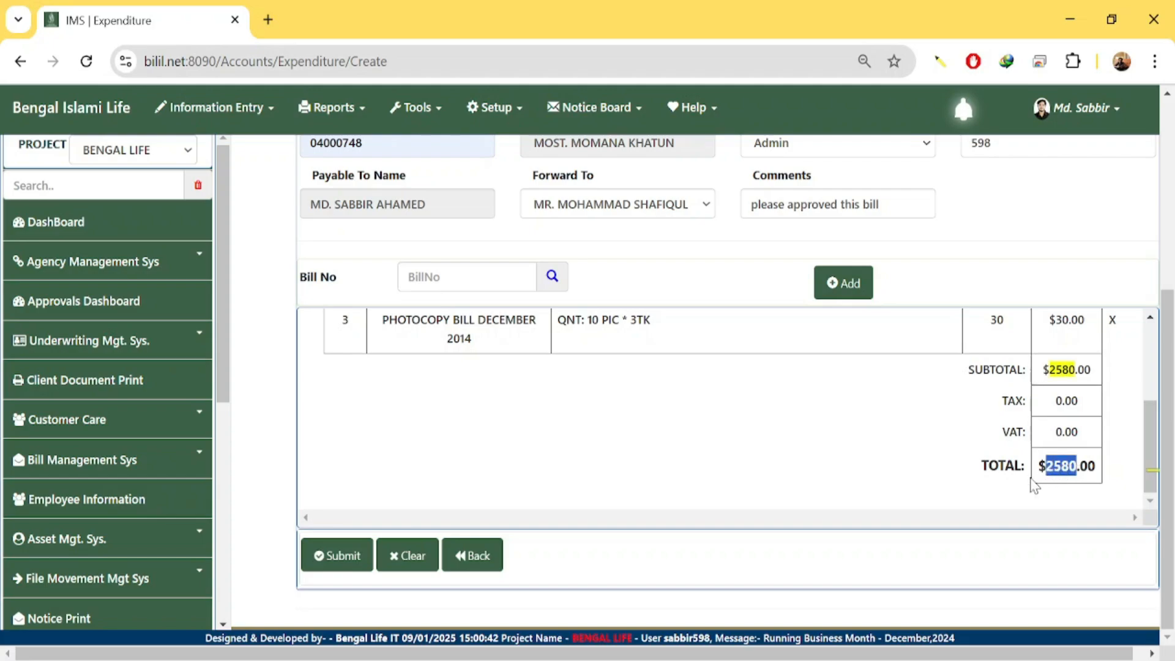
click(934, 459)
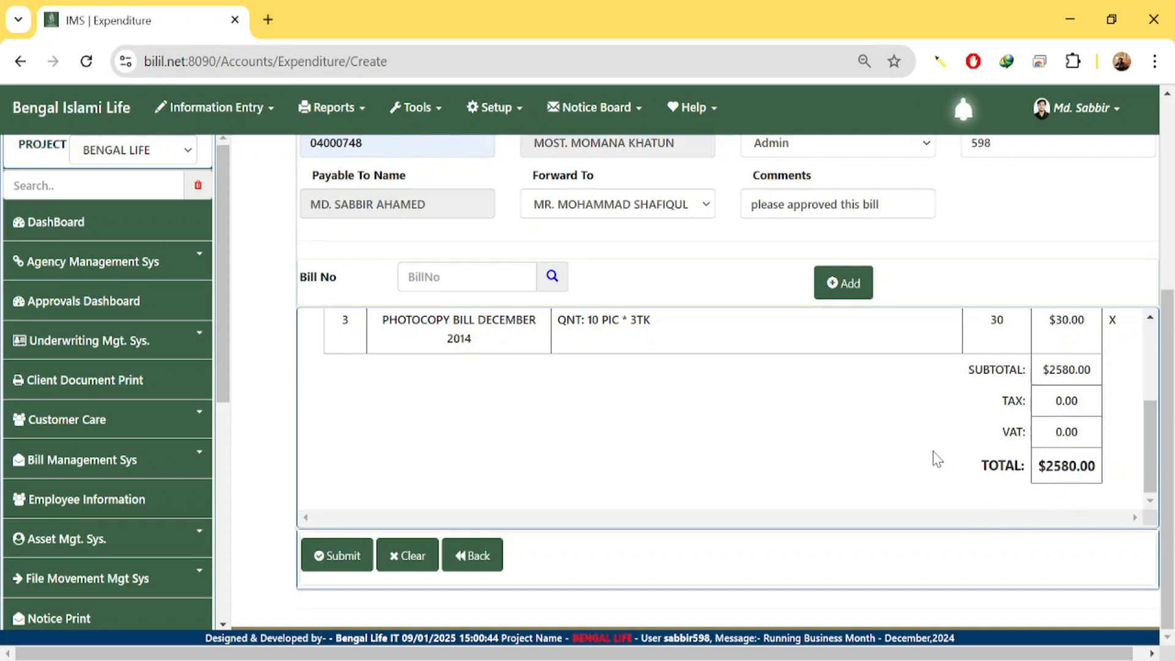
scroll(1023, 440, up, 3)
scroll(1023, 441, up, 5)
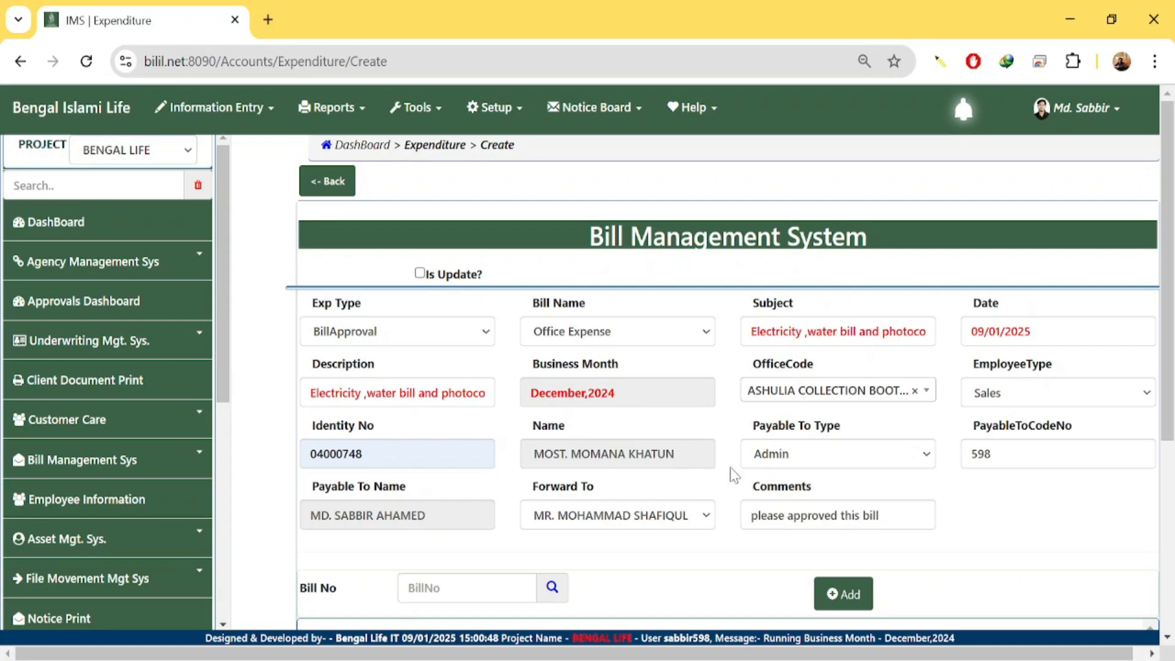
scroll(480, 510, down, 3)
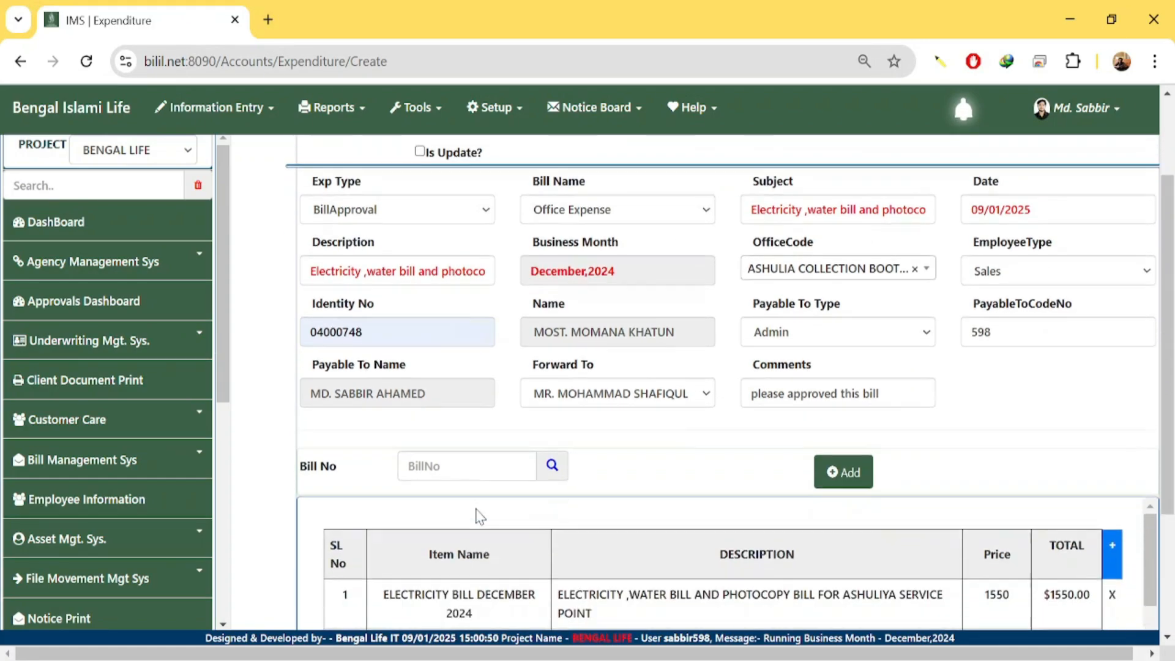
scroll(655, 465, down, 2)
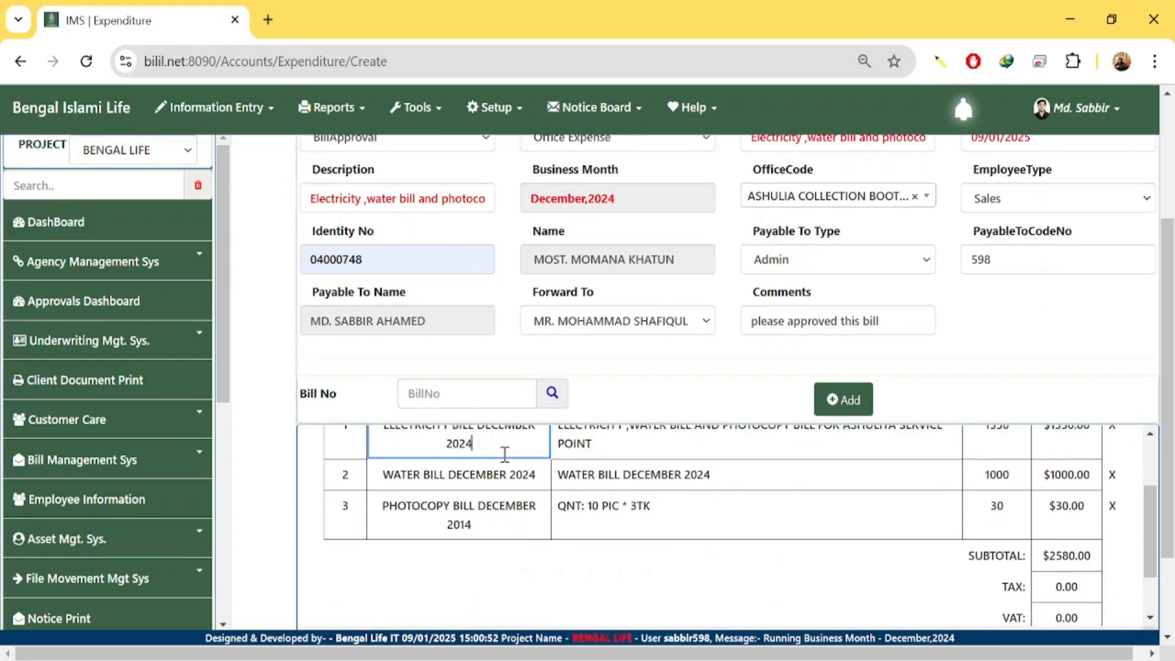
click(594, 475)
click(629, 512)
click(465, 524)
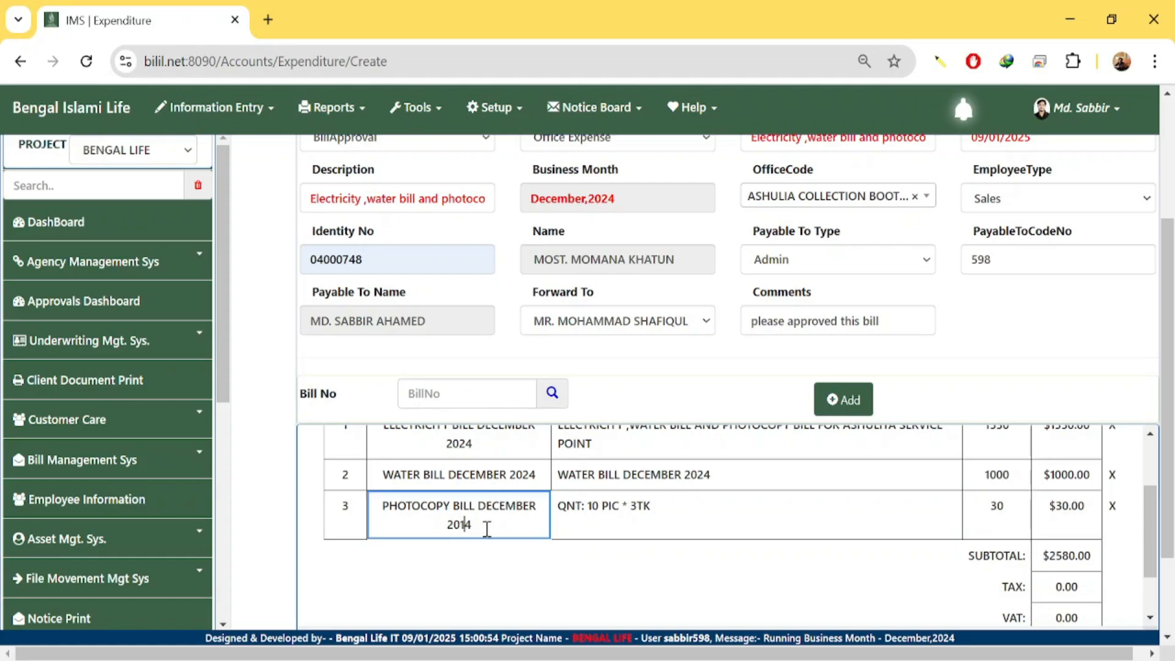
click(663, 529)
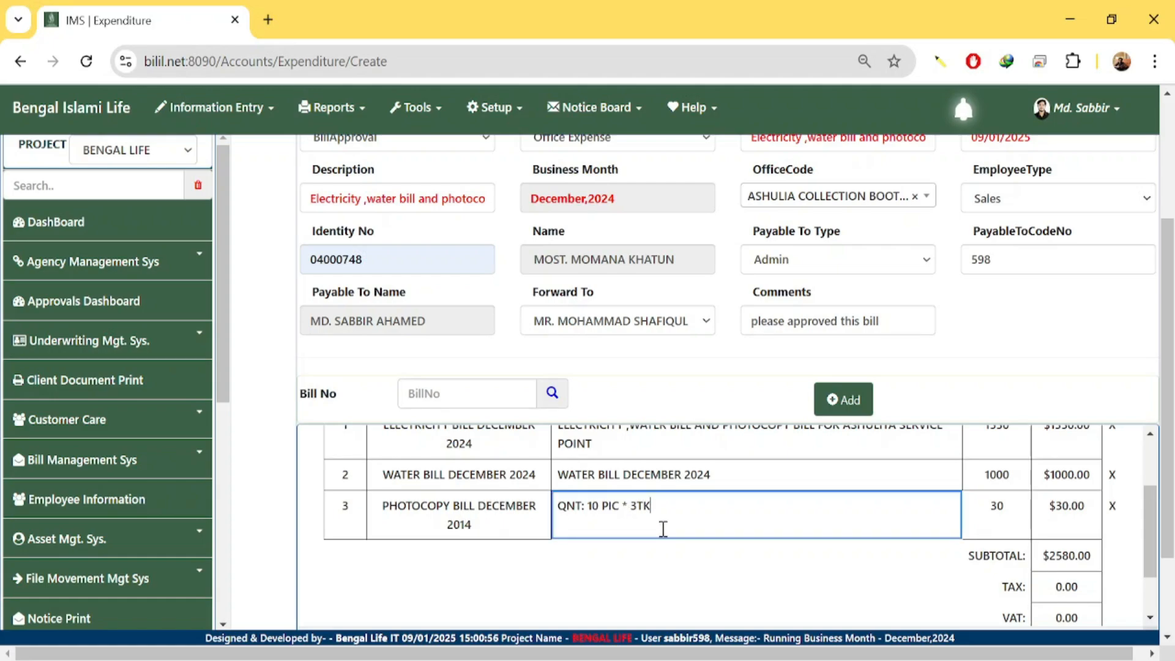
scroll(661, 530, down, 1)
scroll(663, 533, down, 2)
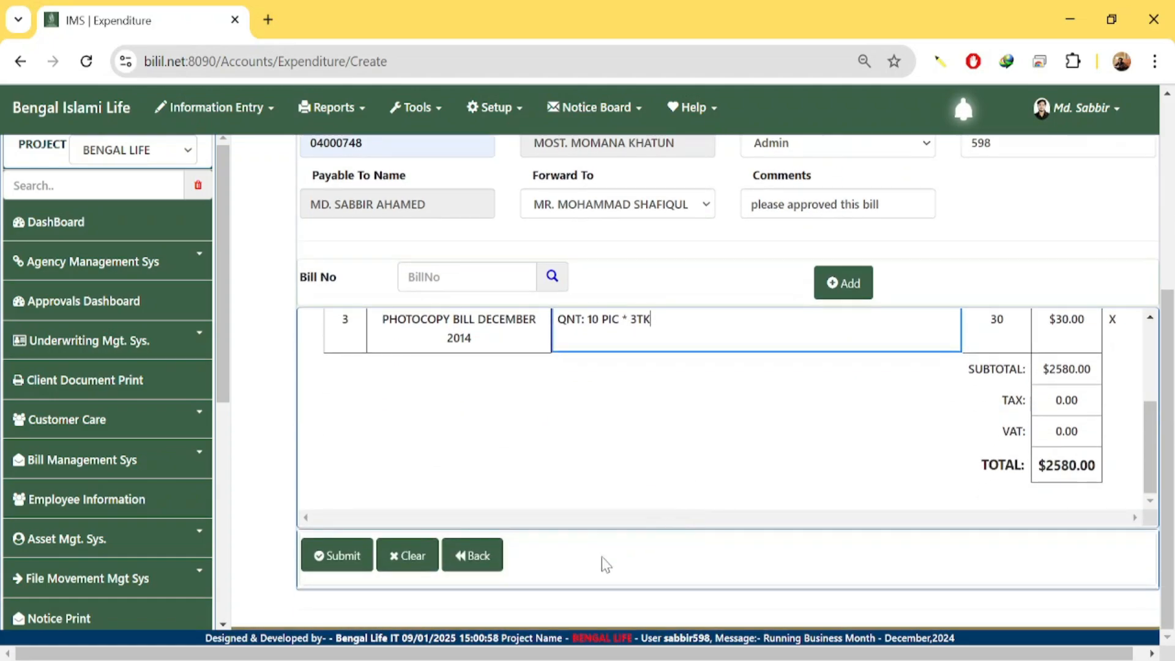
scroll(556, 490, up, 2)
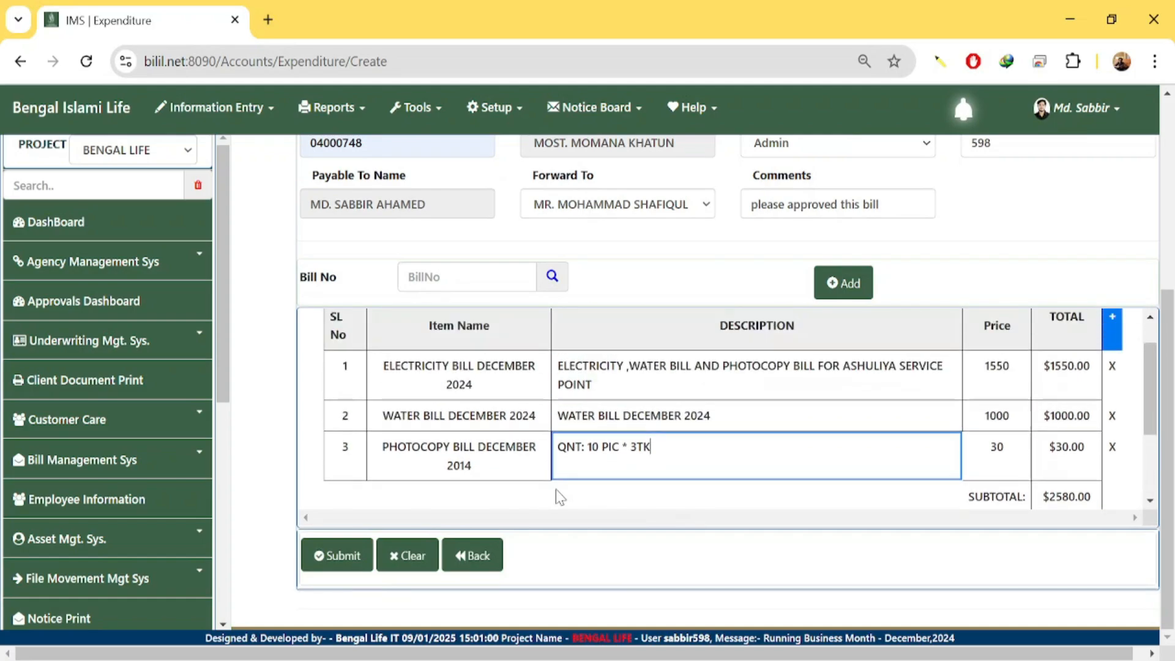
scroll(643, 331, up, 3)
scroll(680, 489, down, 2)
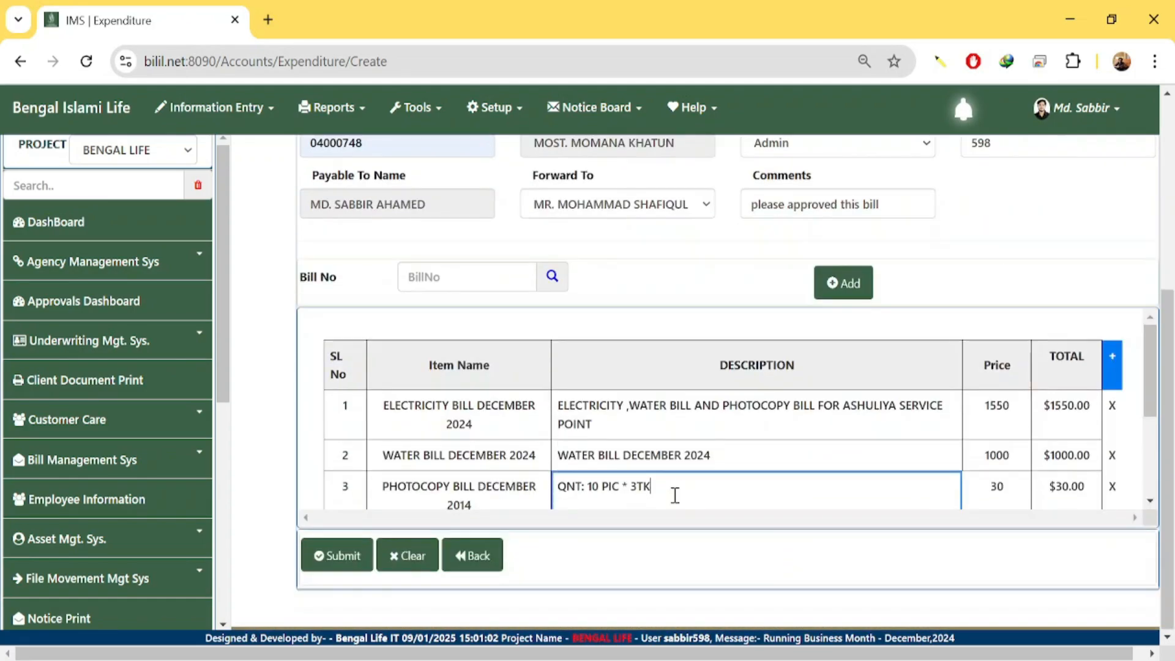
Submit the bill, confirm the save check, and acknowledge the Save Successfully alert.
click(340, 557)
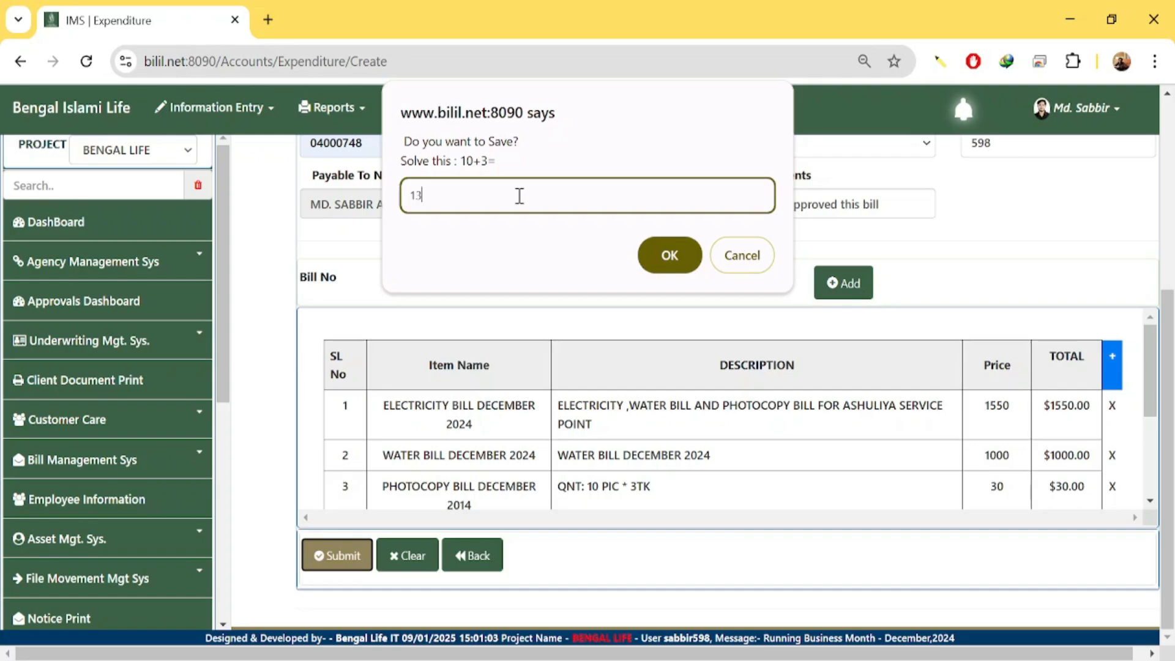
click(669, 255)
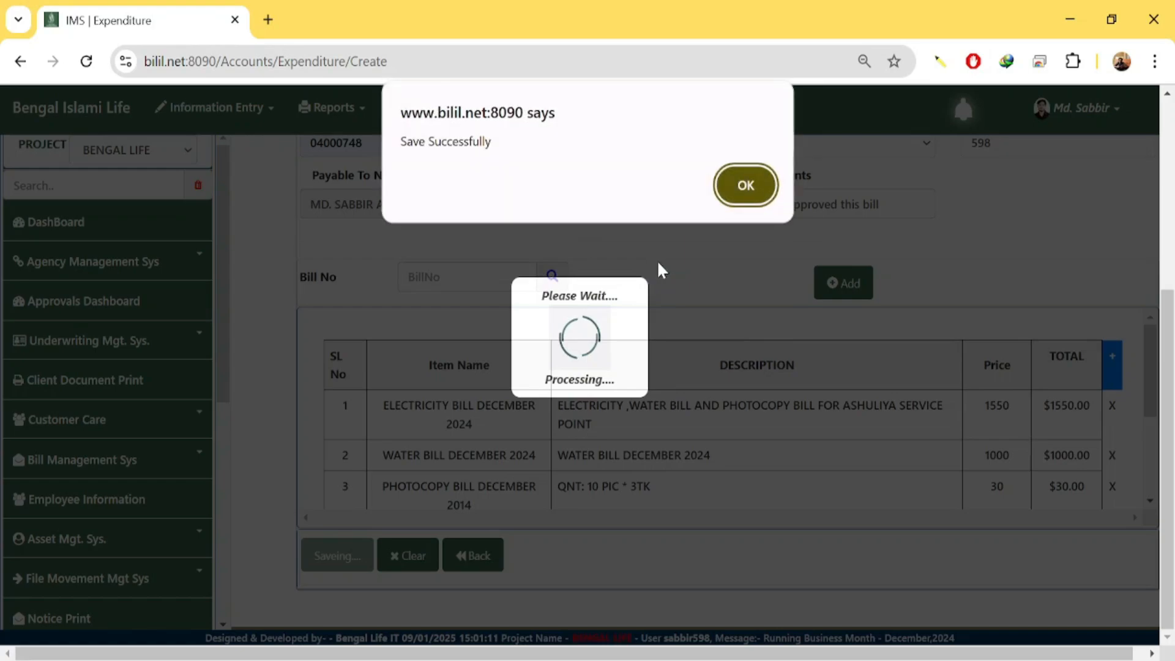
click(746, 185)
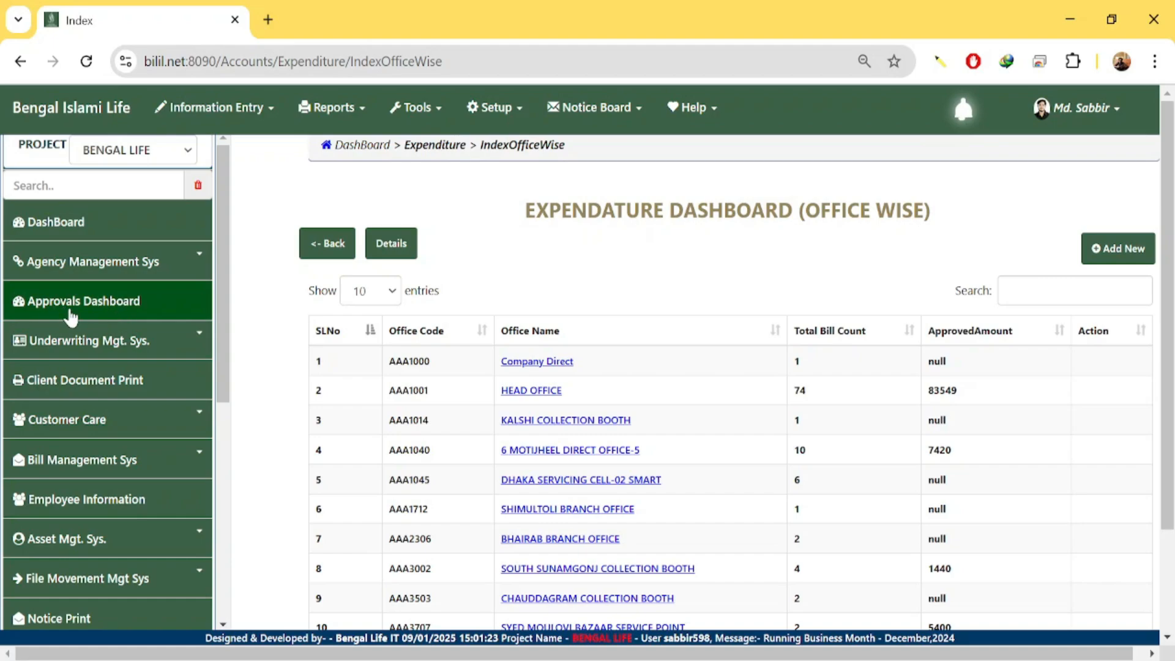
Open the Approvals Dashboard and scroll through its table of bills.
click(70, 313)
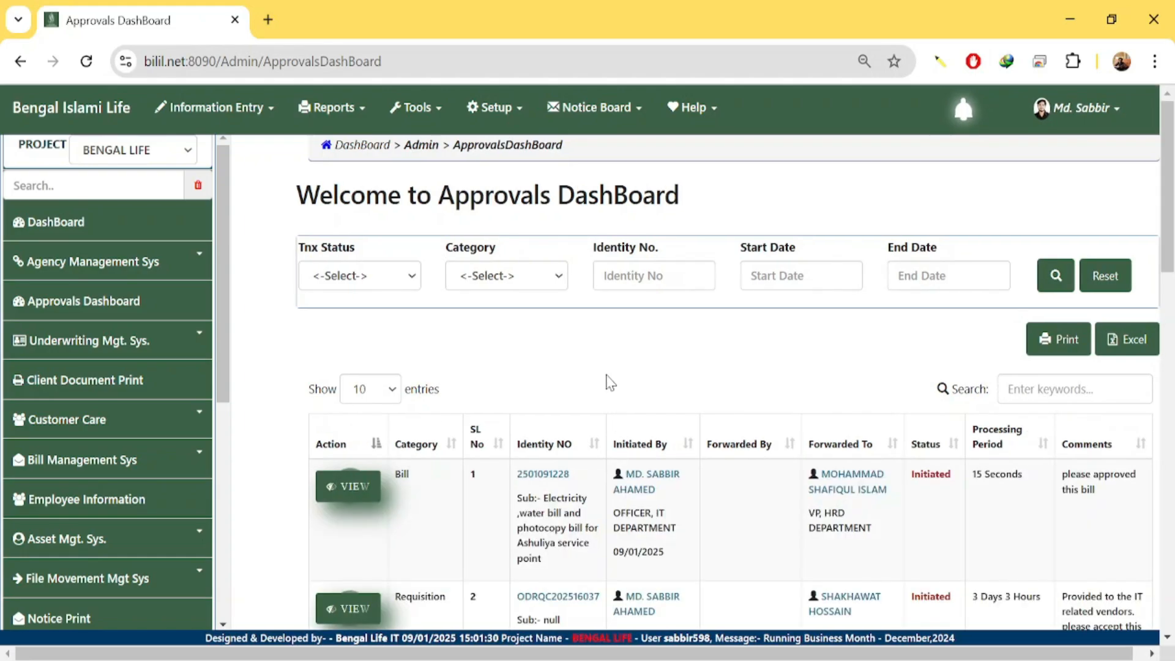
scroll(618, 441, down, 2)
scroll(643, 526, down, 1)
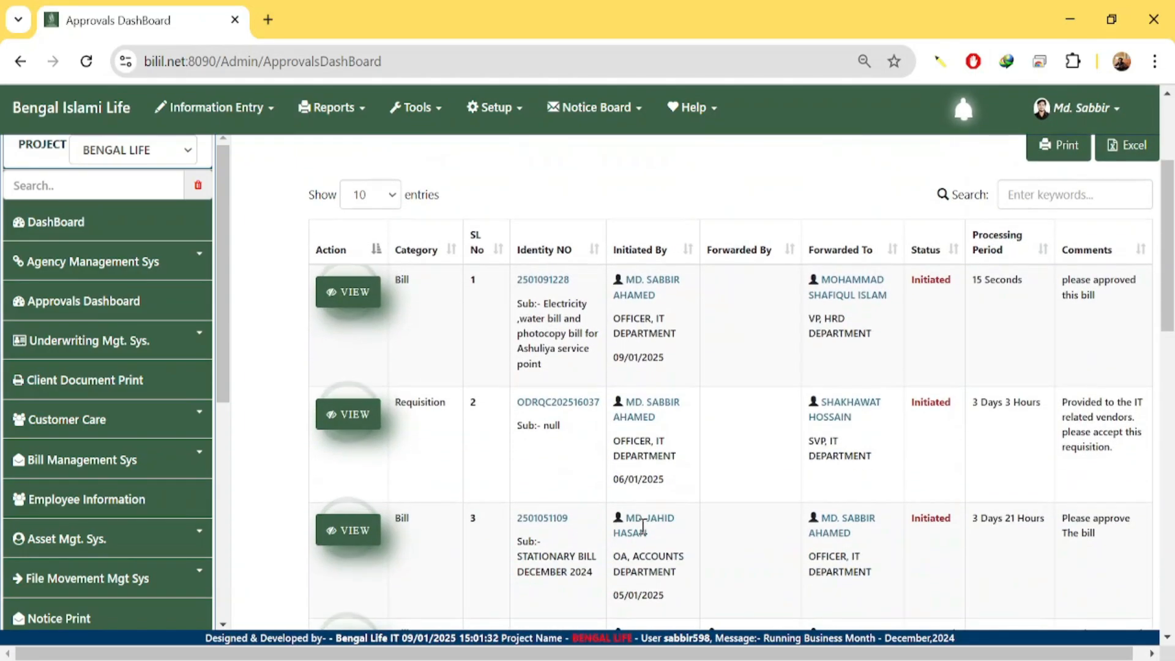
scroll(631, 529, down, 7)
scroll(630, 530, down, 2)
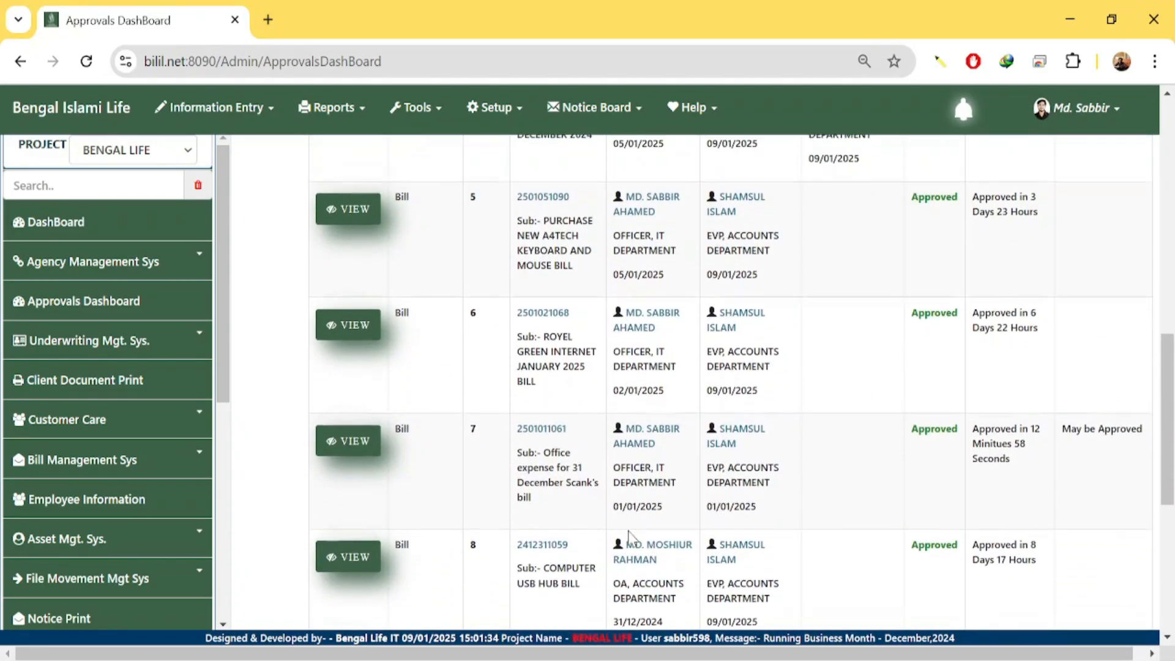
scroll(579, 543, up, 10)
scroll(416, 423, down, 3)
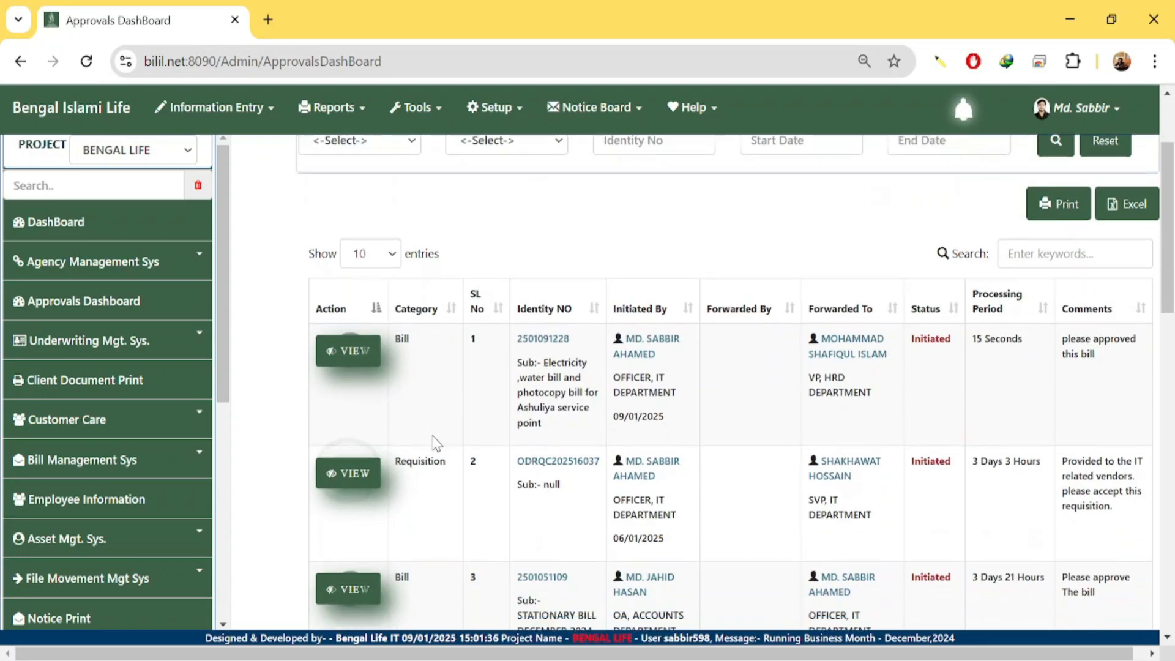
scroll(512, 473, up, 3)
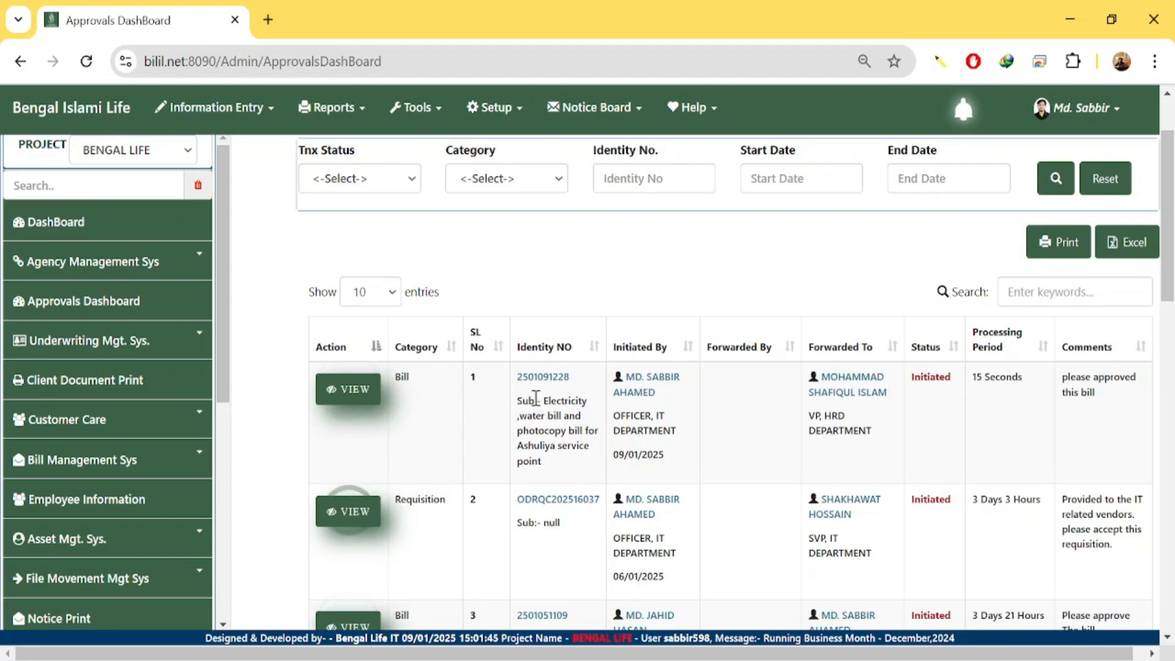
Highlight the new Ashuliya utility bill's subject and bill number in the first row.
drag(544, 404, 597, 463)
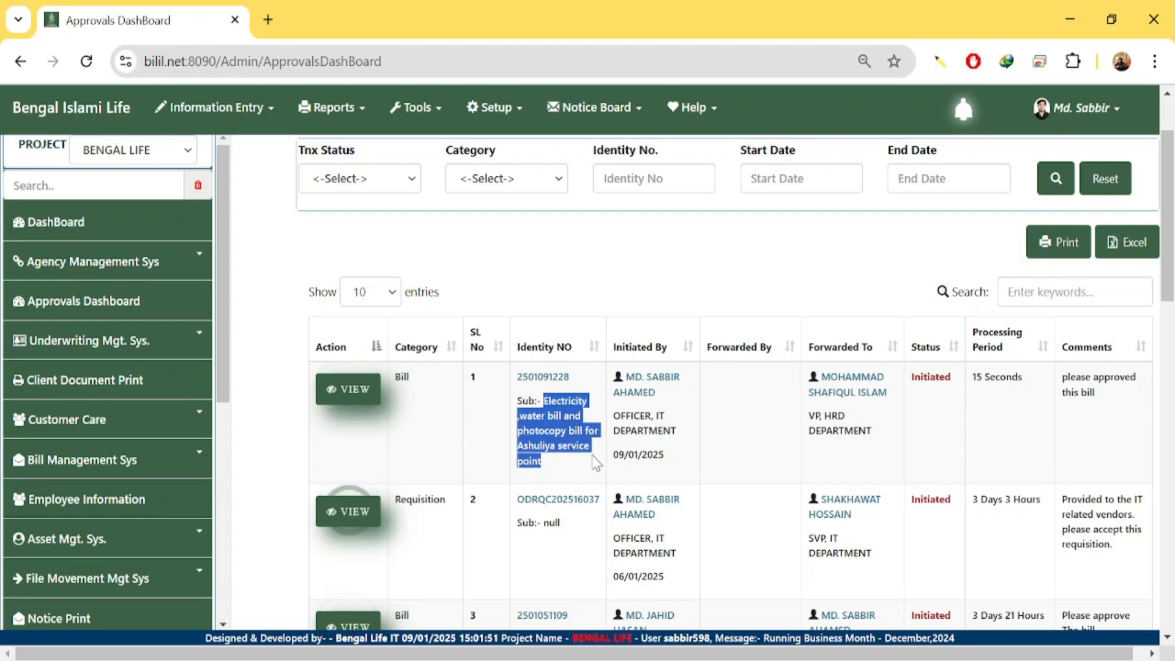
click(548, 409)
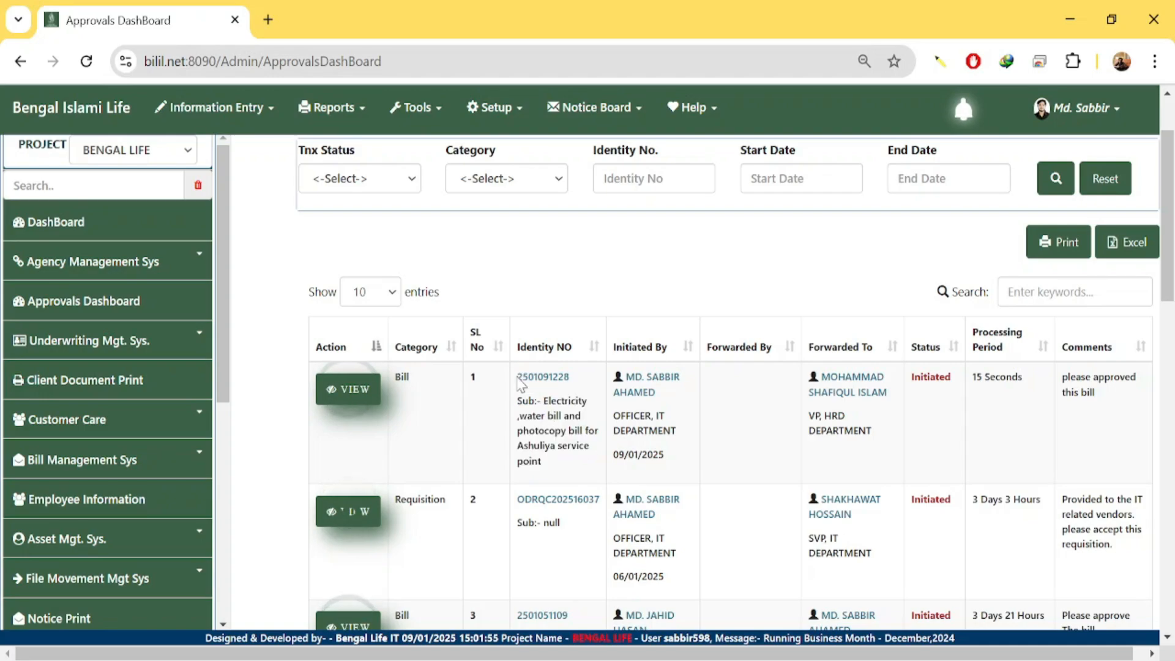
drag(519, 382, 563, 367)
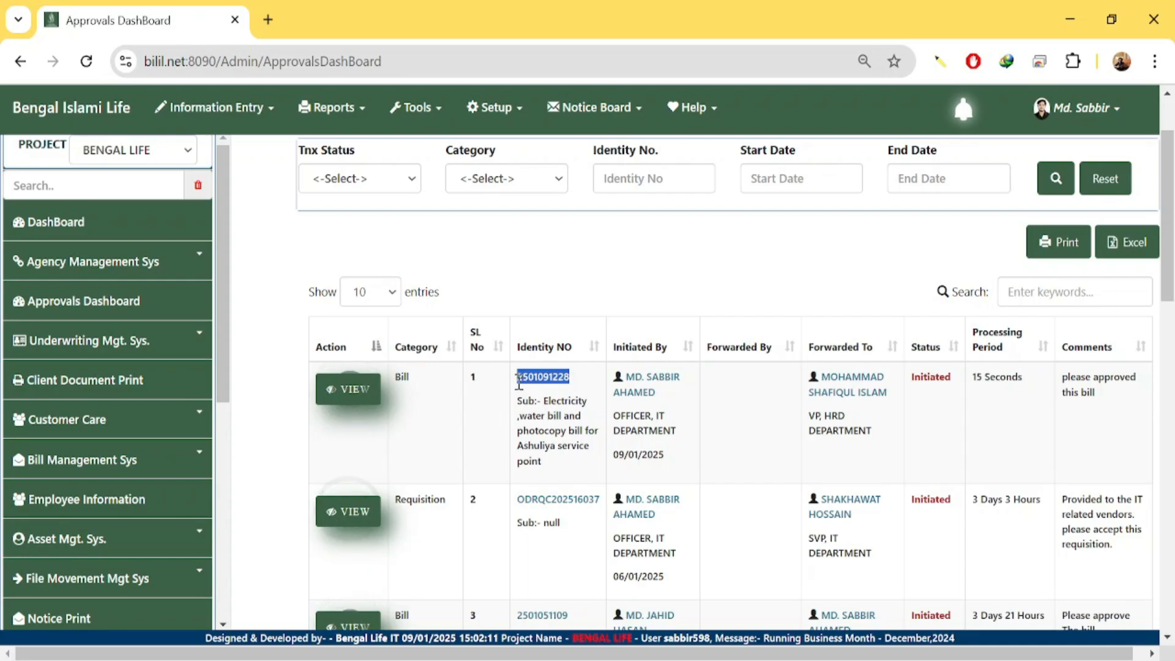
drag(521, 384, 571, 379)
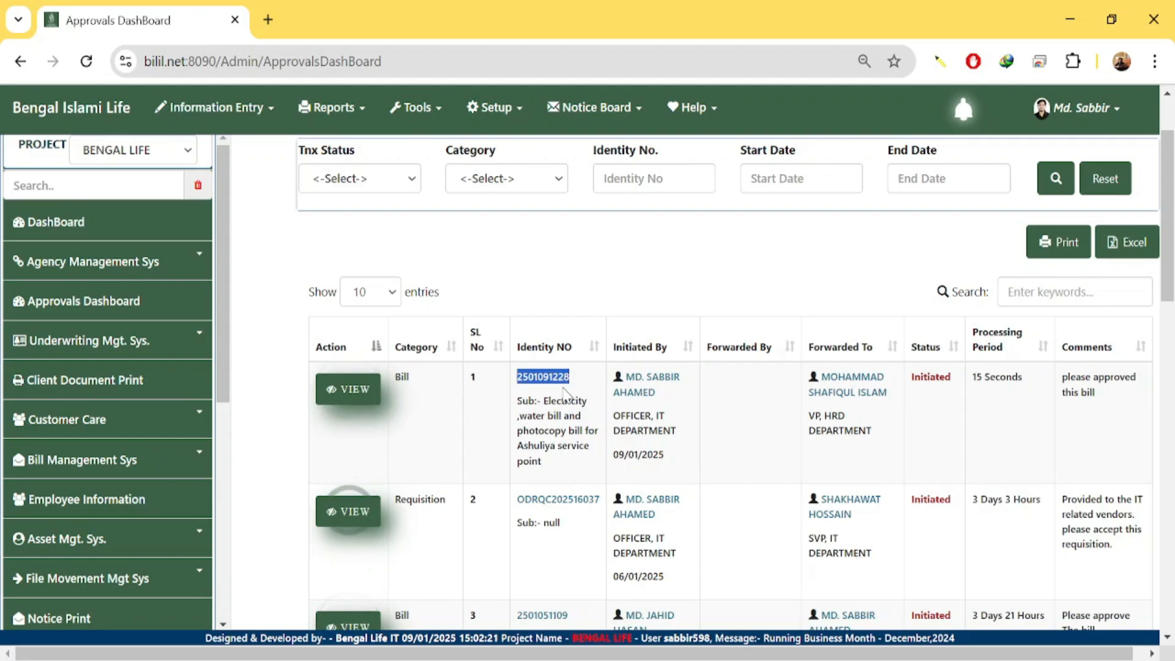
click(328, 419)
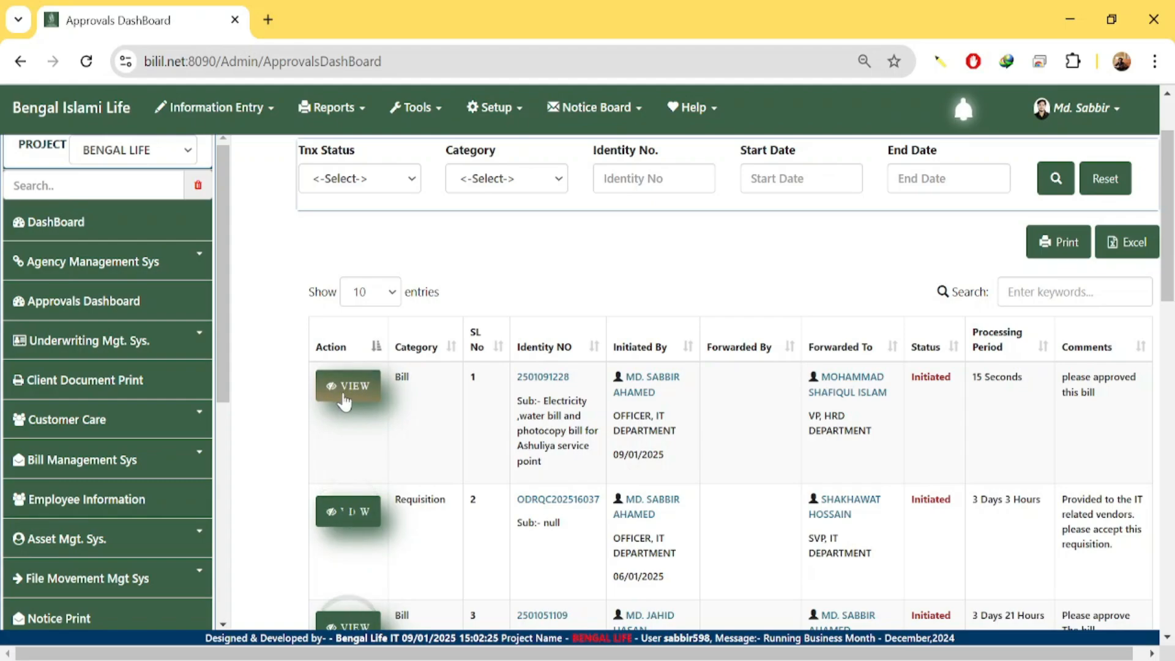
click(346, 399)
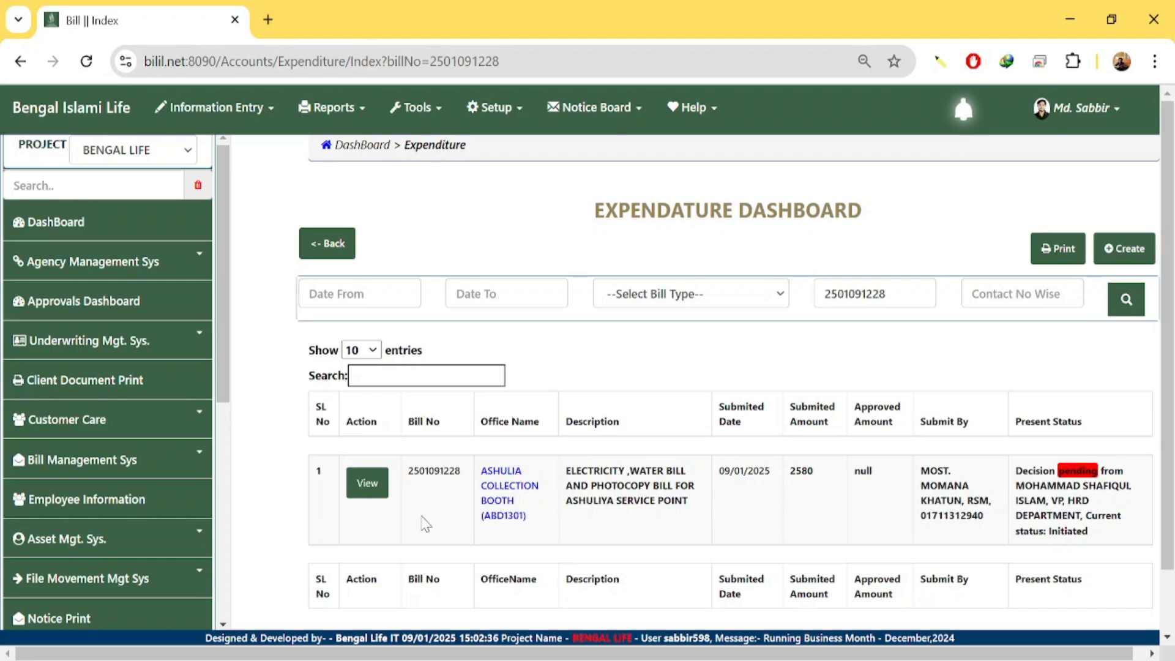
click(365, 493)
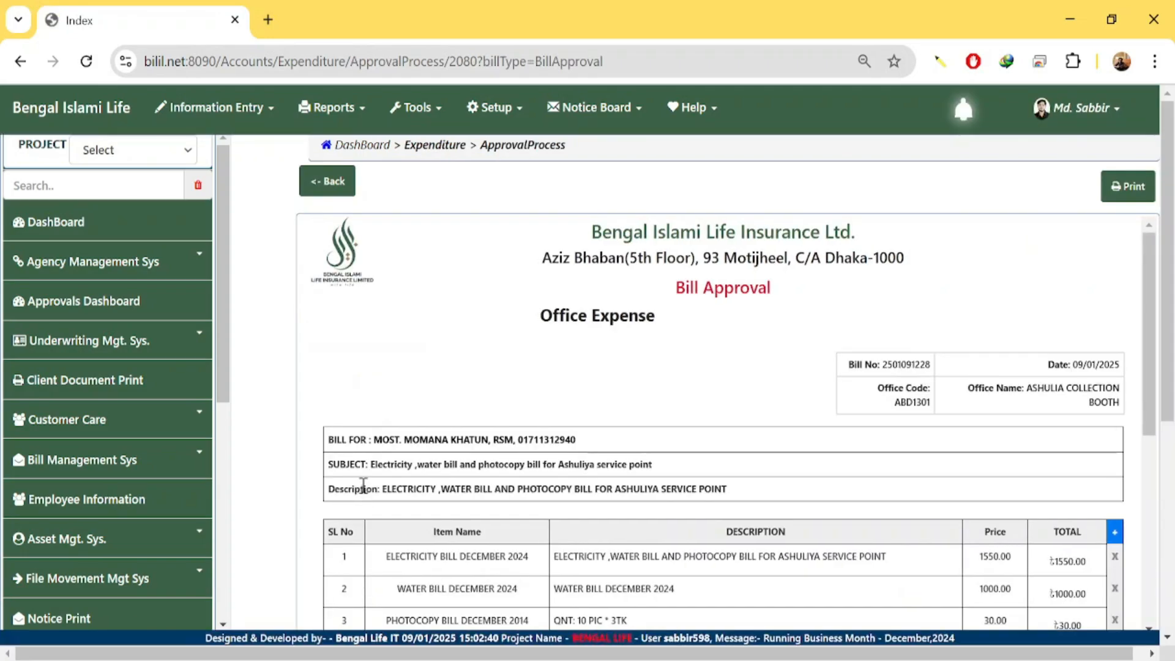
scroll(490, 459, down, 5)
scroll(500, 347, up, 3)
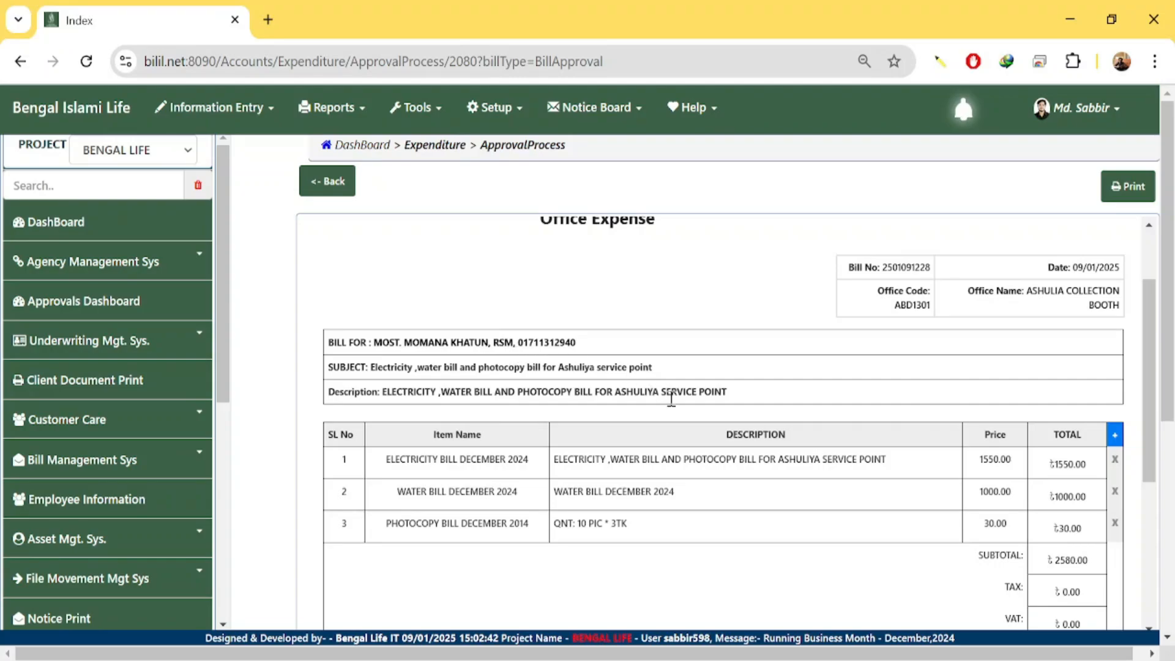
scroll(787, 472, down, 3)
scroll(795, 484, down, 2)
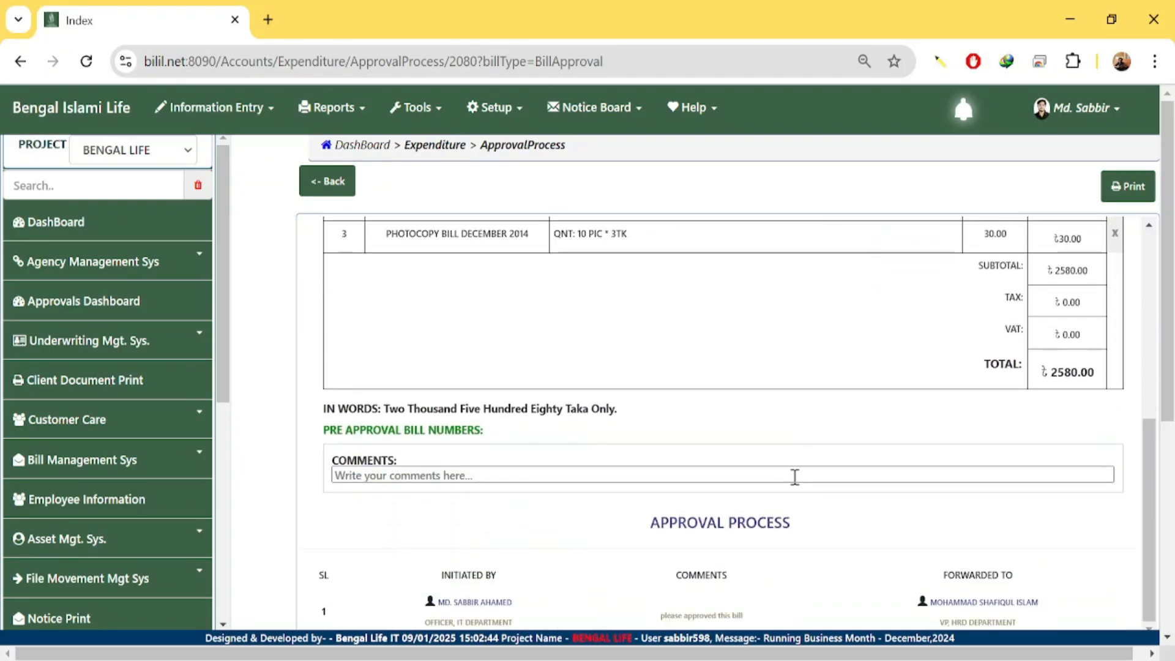
scroll(796, 475, down, 5)
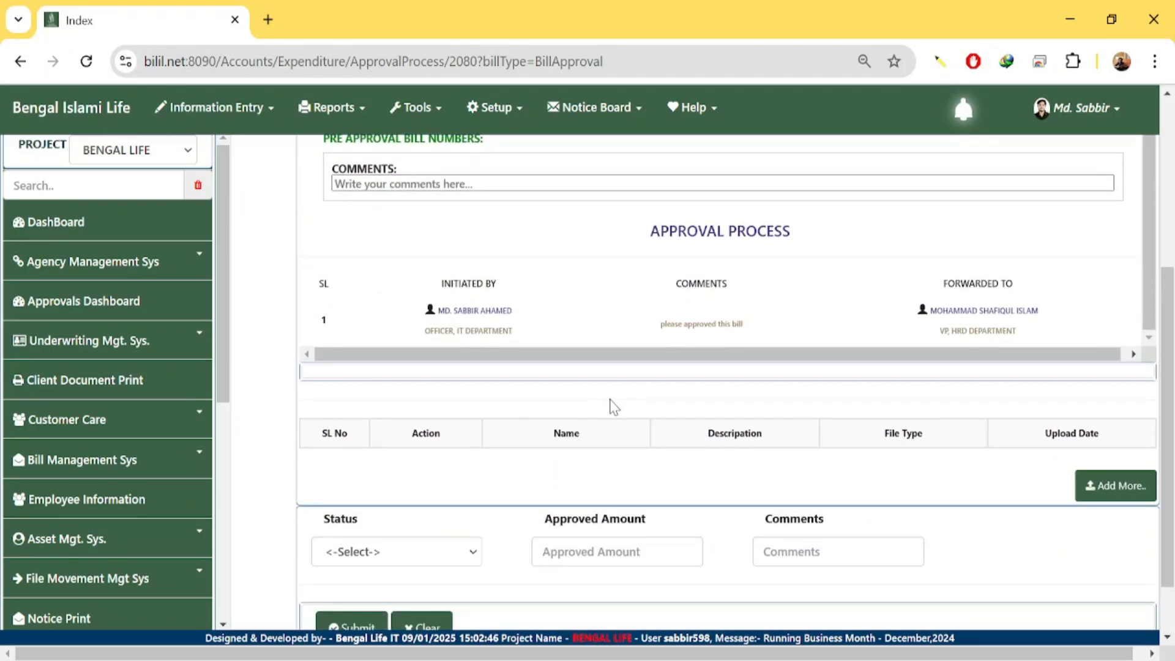
scroll(612, 404, down, 1)
scroll(637, 399, up, 5)
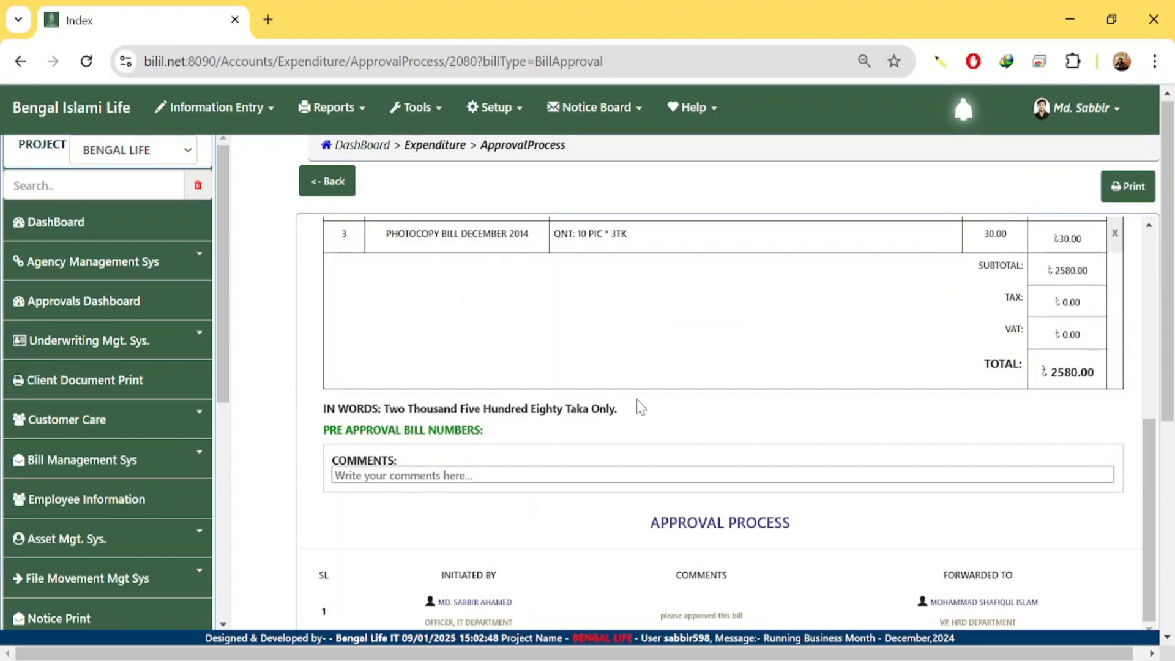
scroll(637, 399, up, 3)
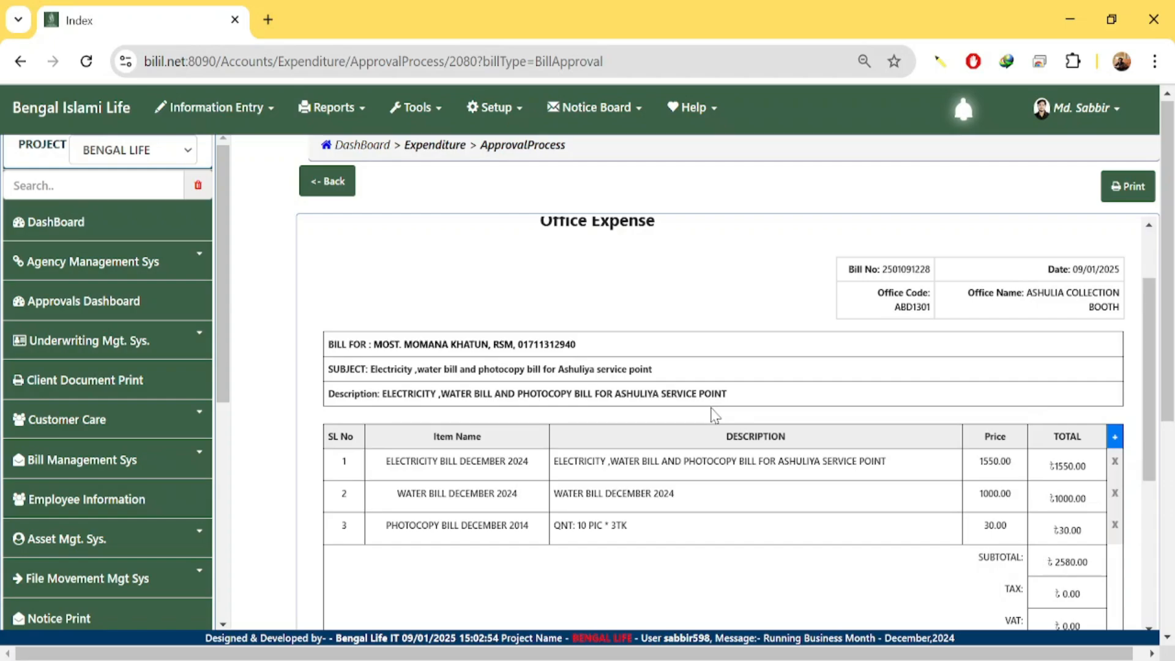
scroll(723, 416, down, 3)
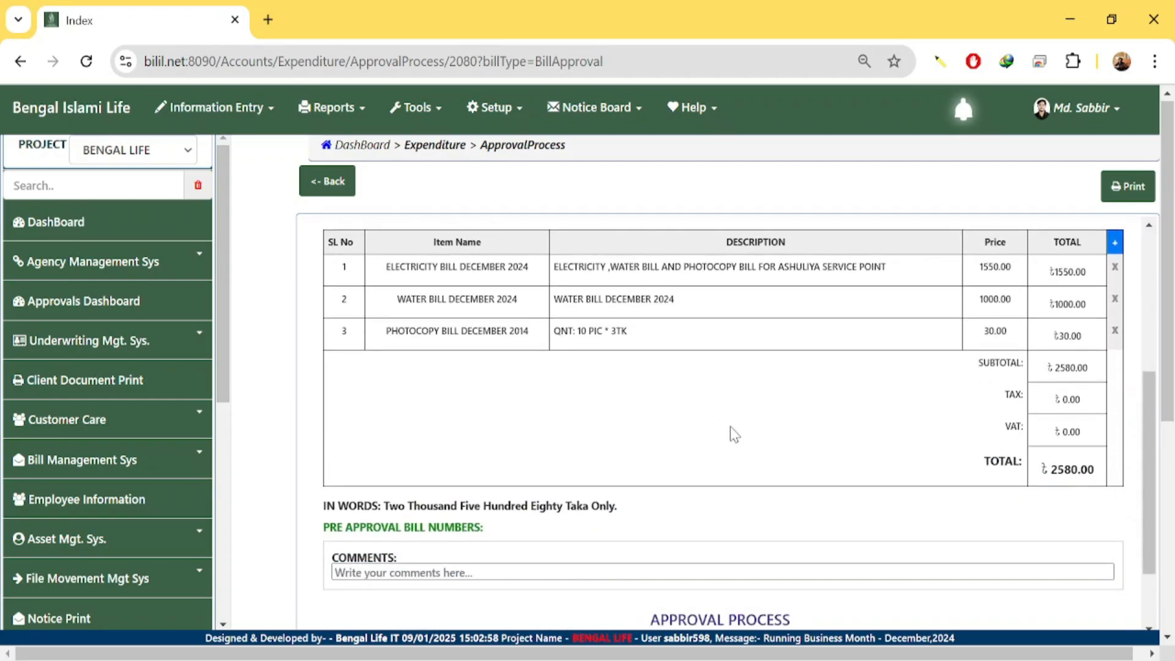
scroll(731, 429, down, 2)
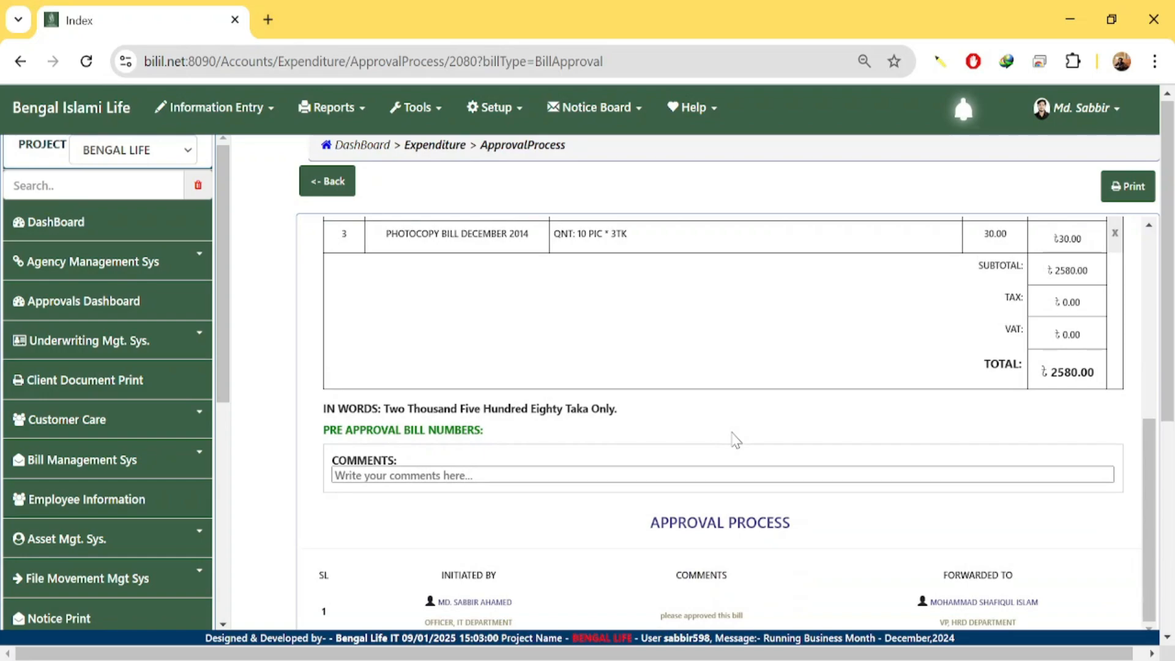
scroll(736, 439, down, 3)
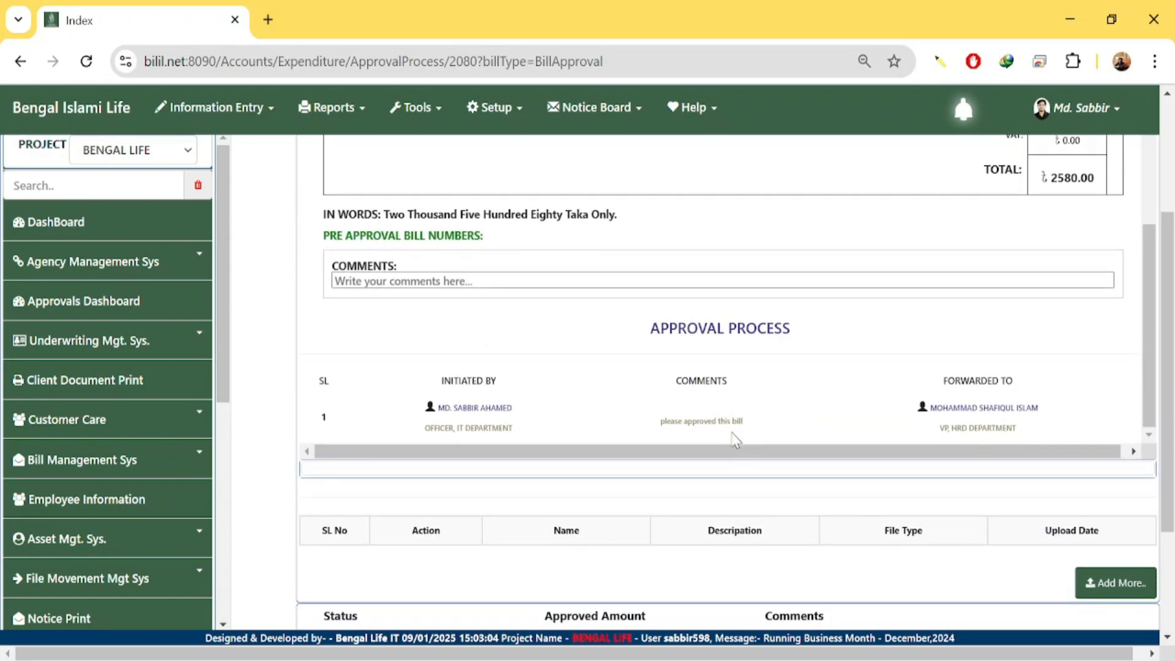
scroll(736, 439, down, 3)
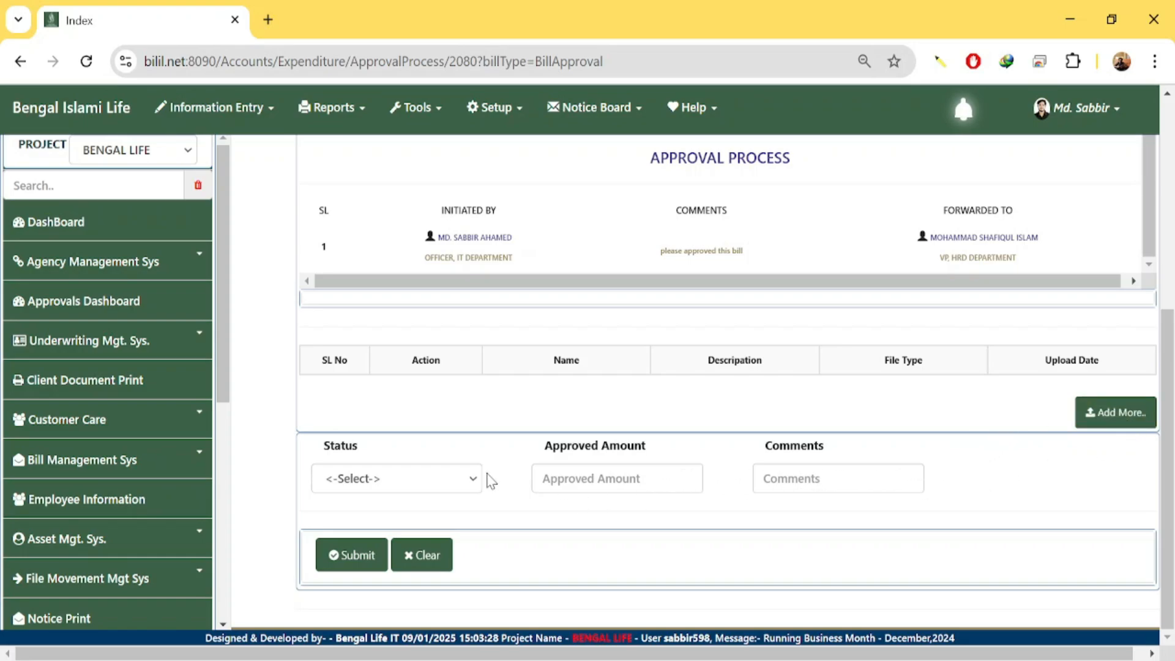
click(1105, 423)
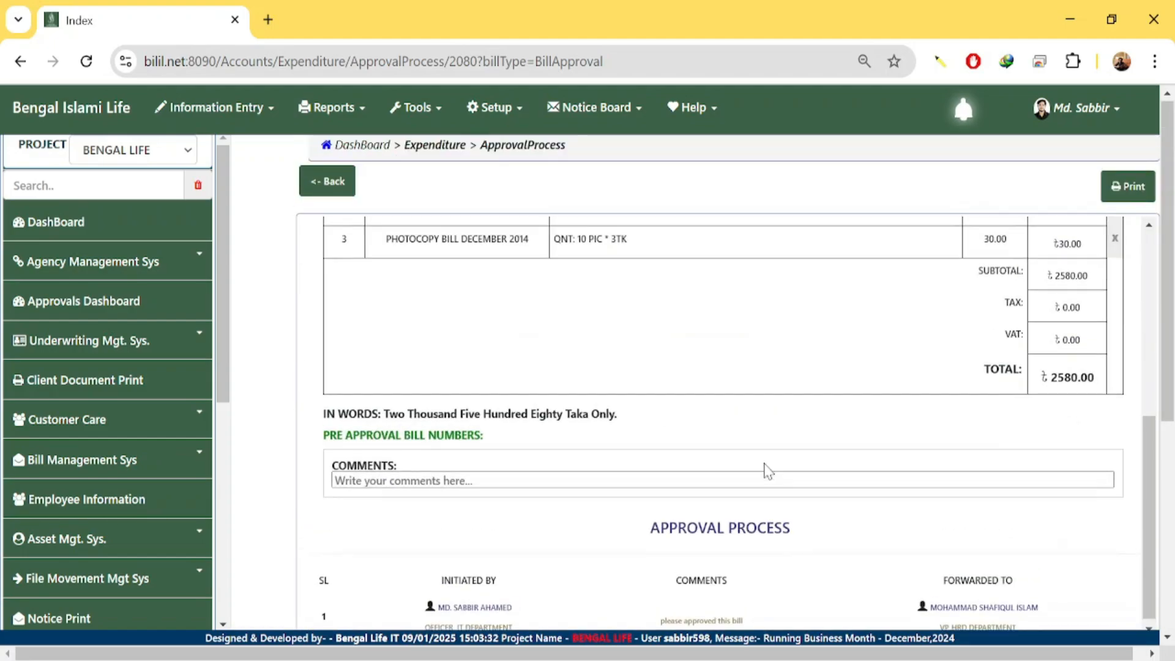
scroll(512, 230, down, 12)
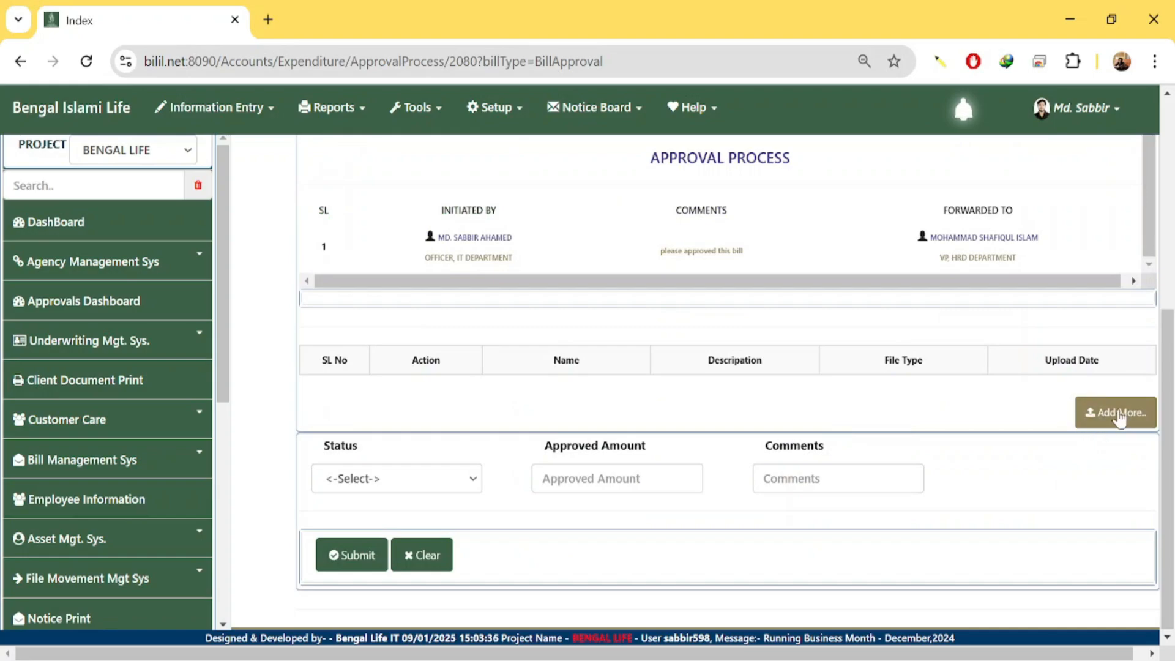
click(1110, 423)
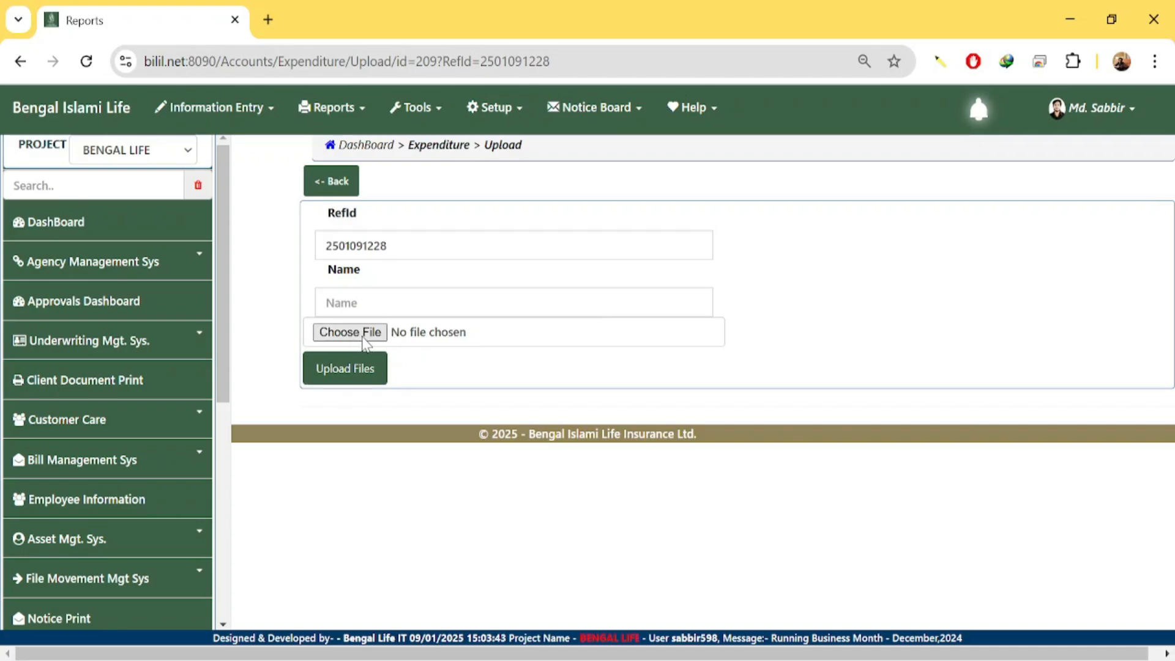
click(364, 338)
click(624, 438)
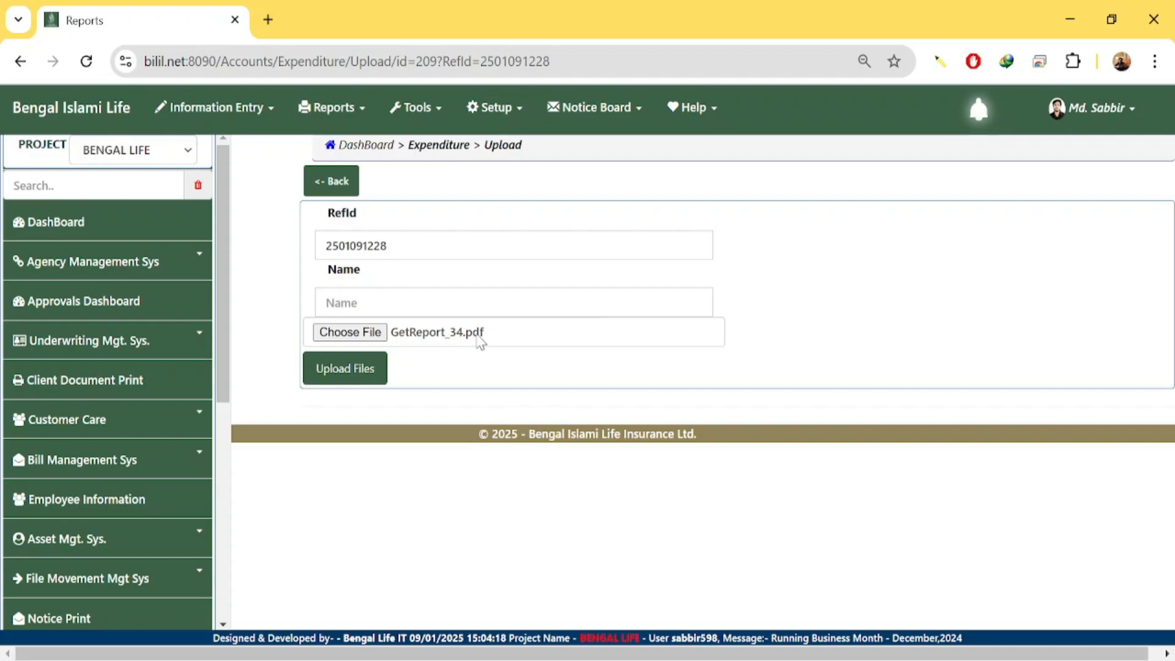
click(380, 300)
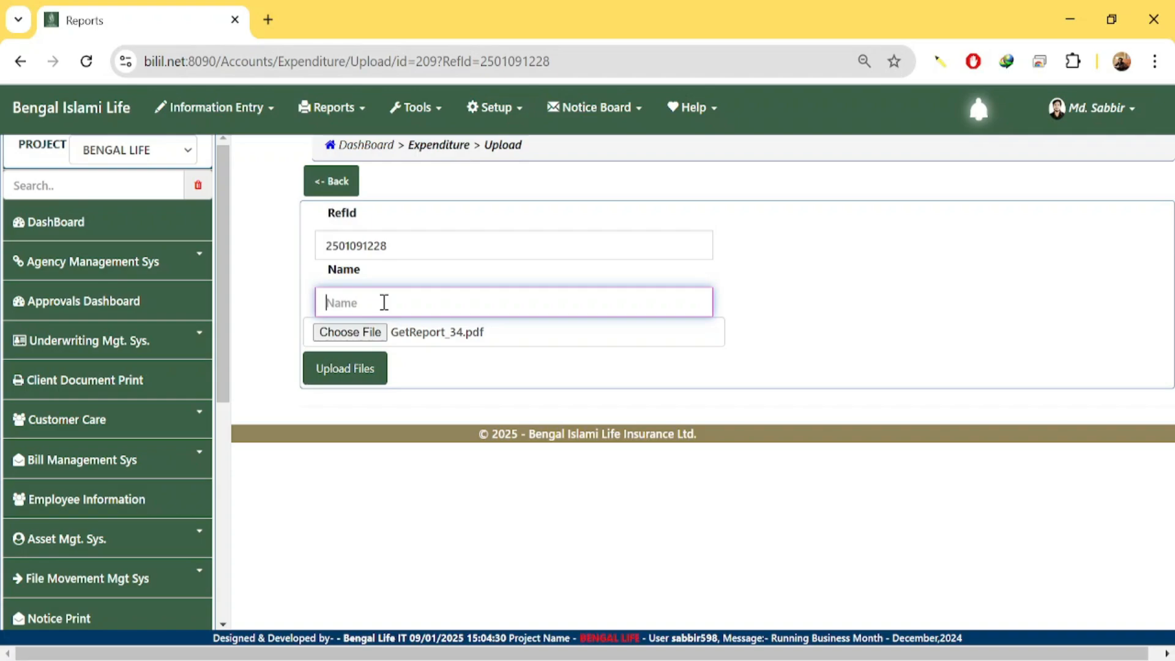
text(ashul)
text(iya )
text(bil)
key(BackSpace)
key(BackSpace)
key(BackSpace)
text(office )
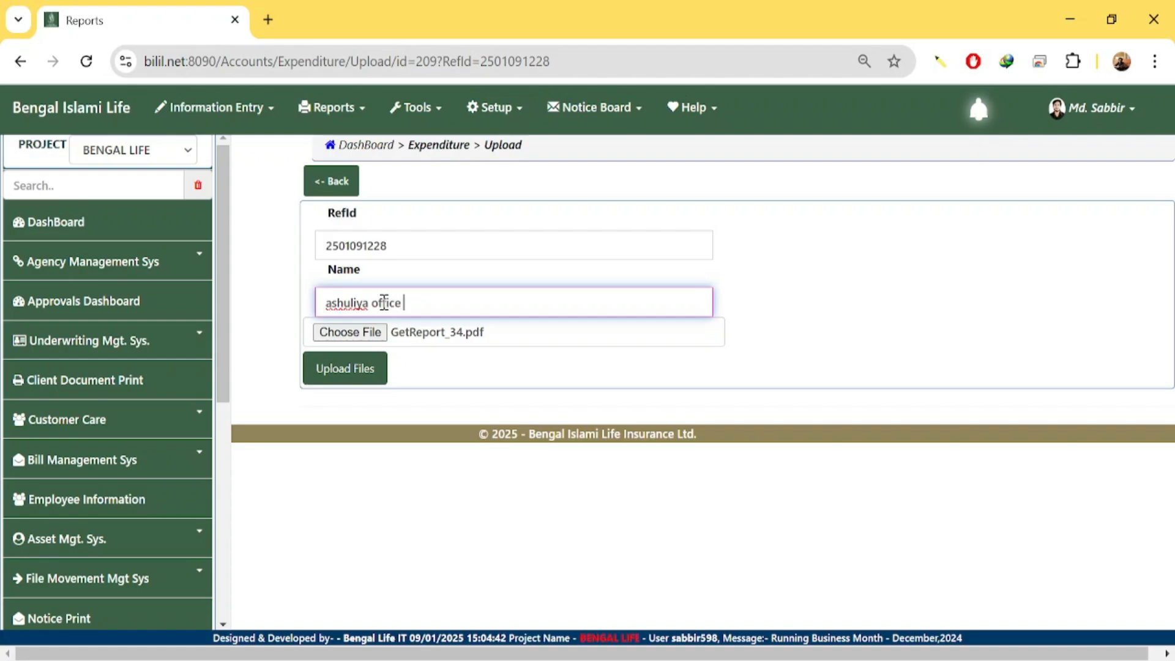
text(bill dec 24)
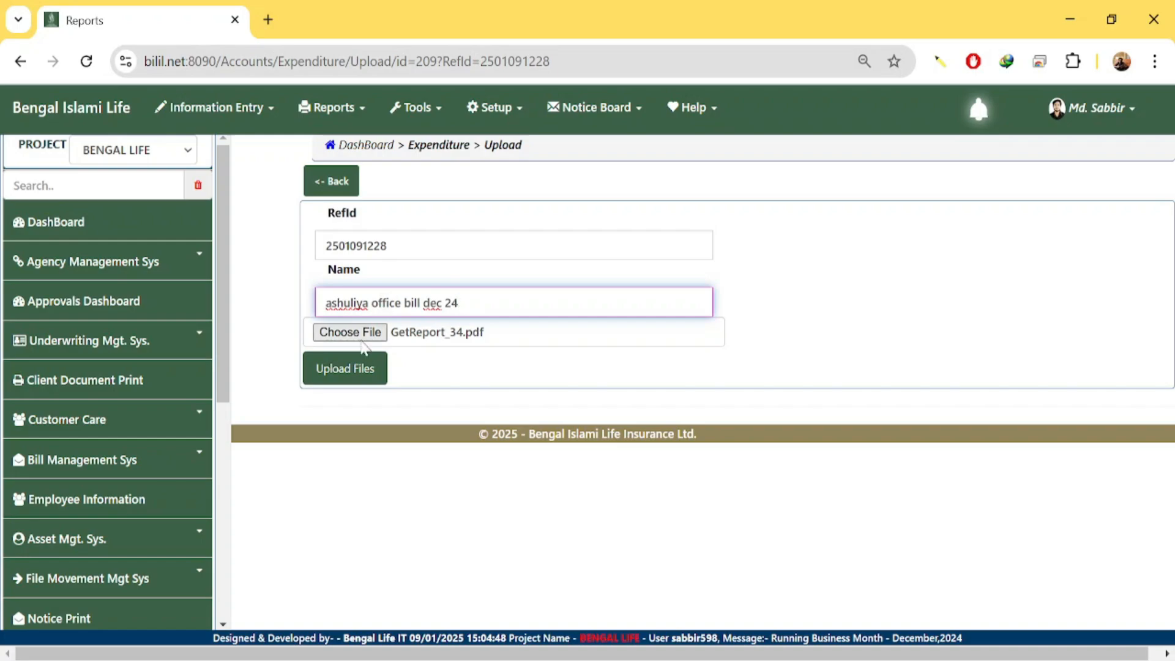
click(363, 377)
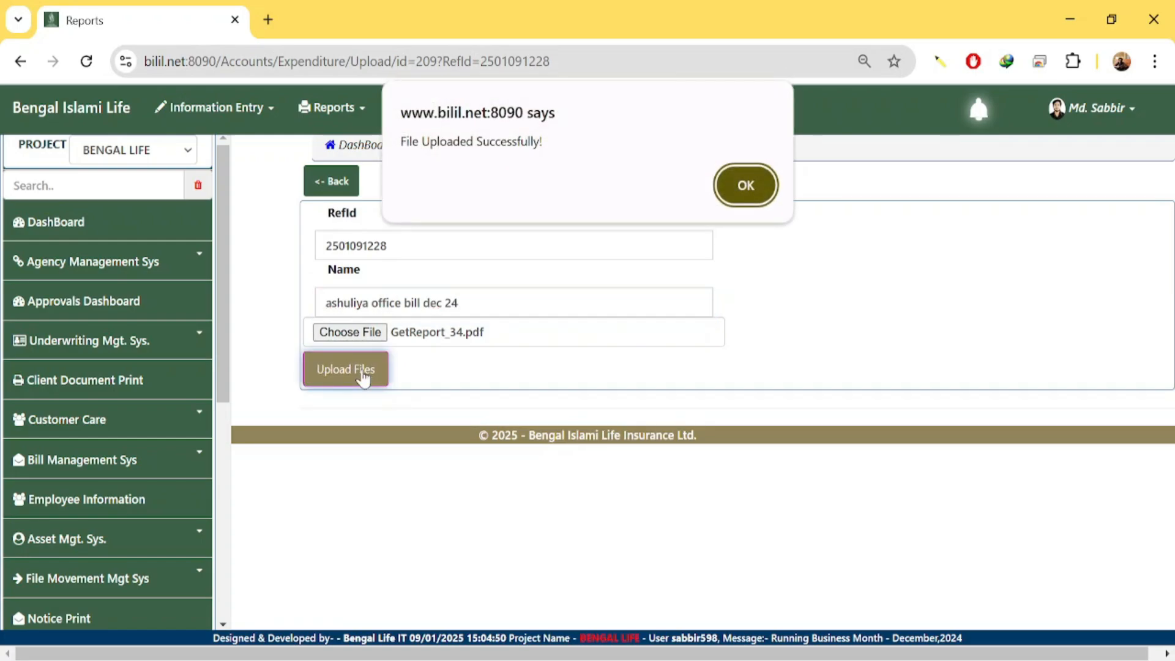
click(737, 195)
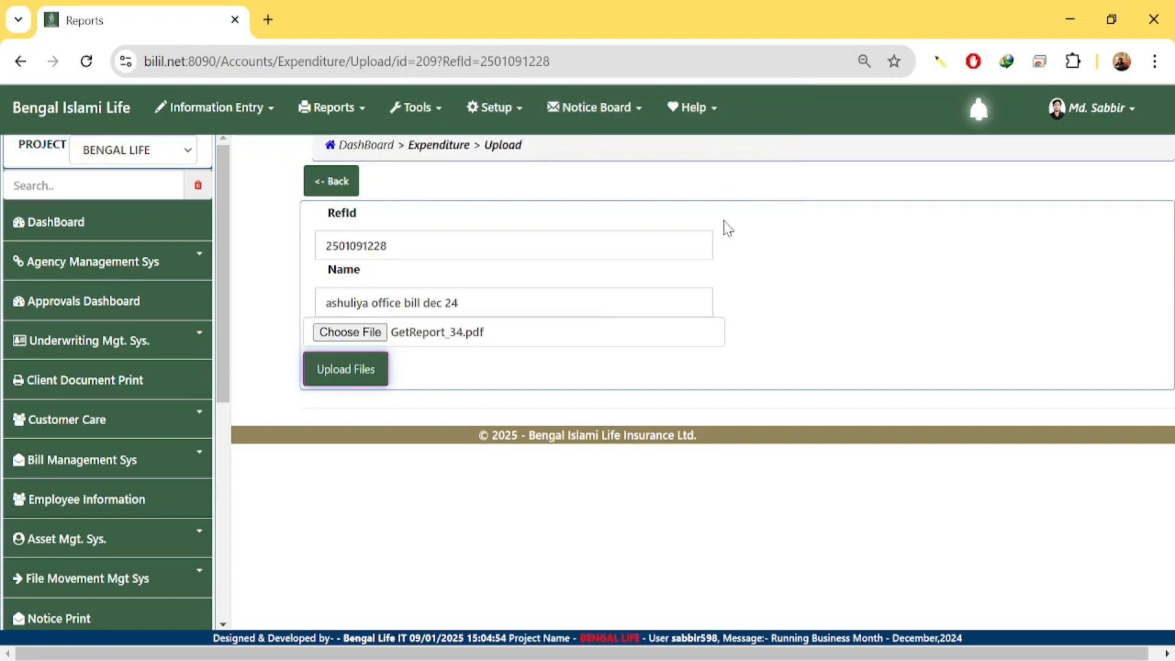
Go back to the bill's approval page and check the attached PDF row and 2580.00 total.
click(325, 180)
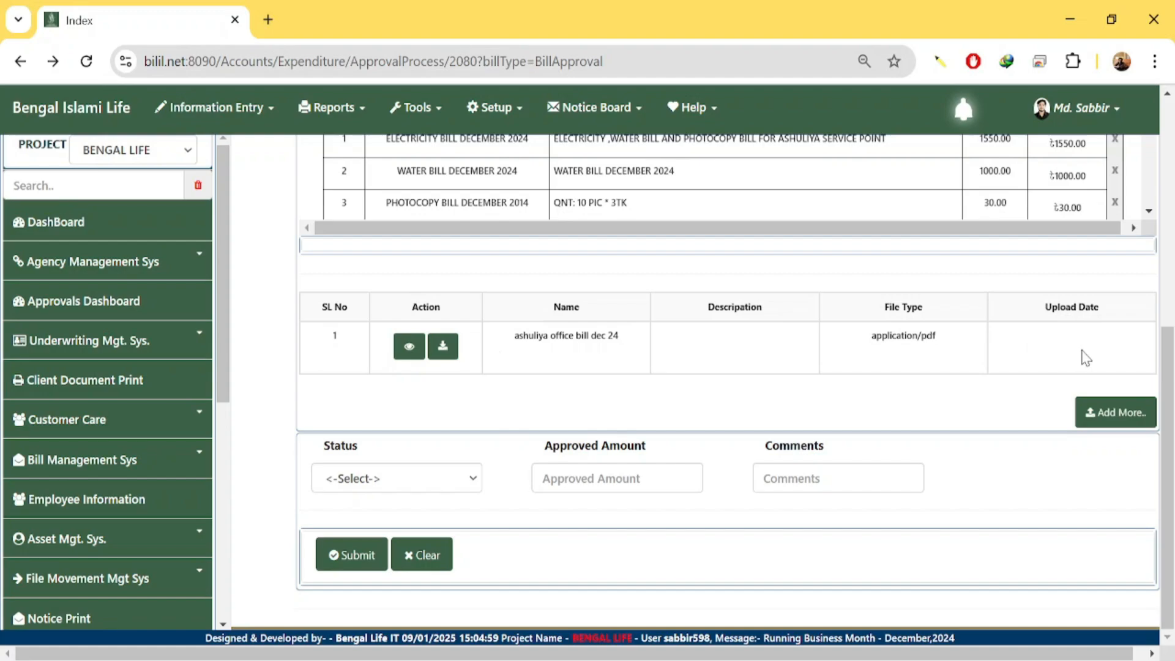
scroll(790, 392, up, 5)
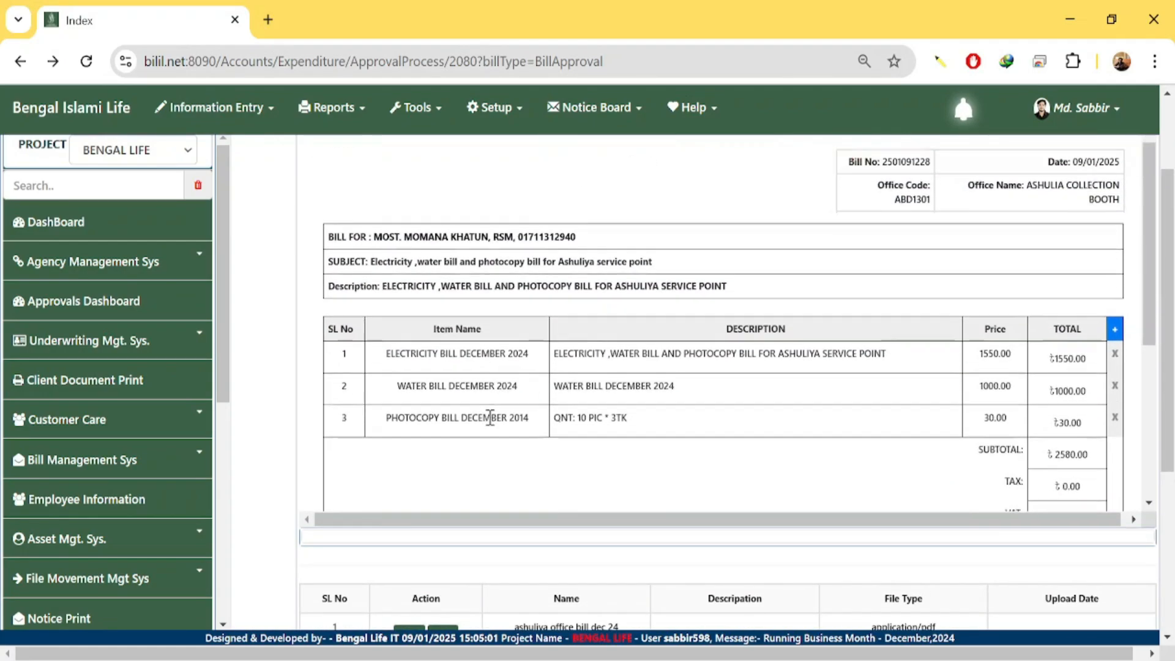
scroll(486, 415, down, 5)
scroll(710, 434, down, 5)
scroll(974, 241, up, 4)
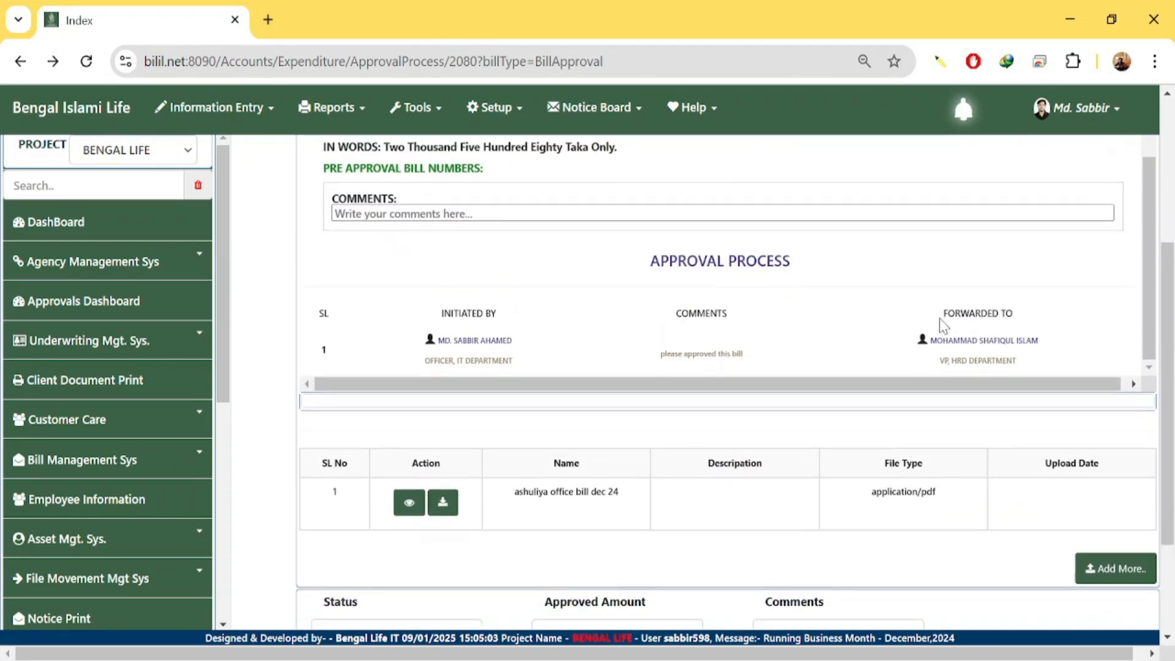
scroll(1010, 298, down, 1)
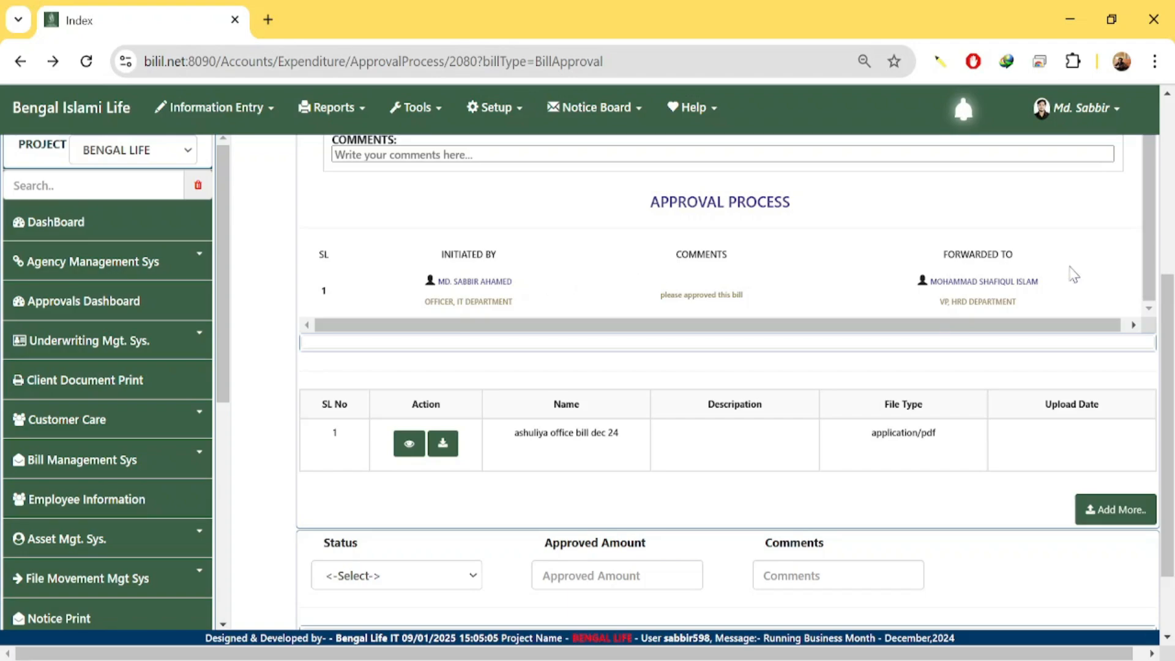
scroll(1014, 304, down, 2)
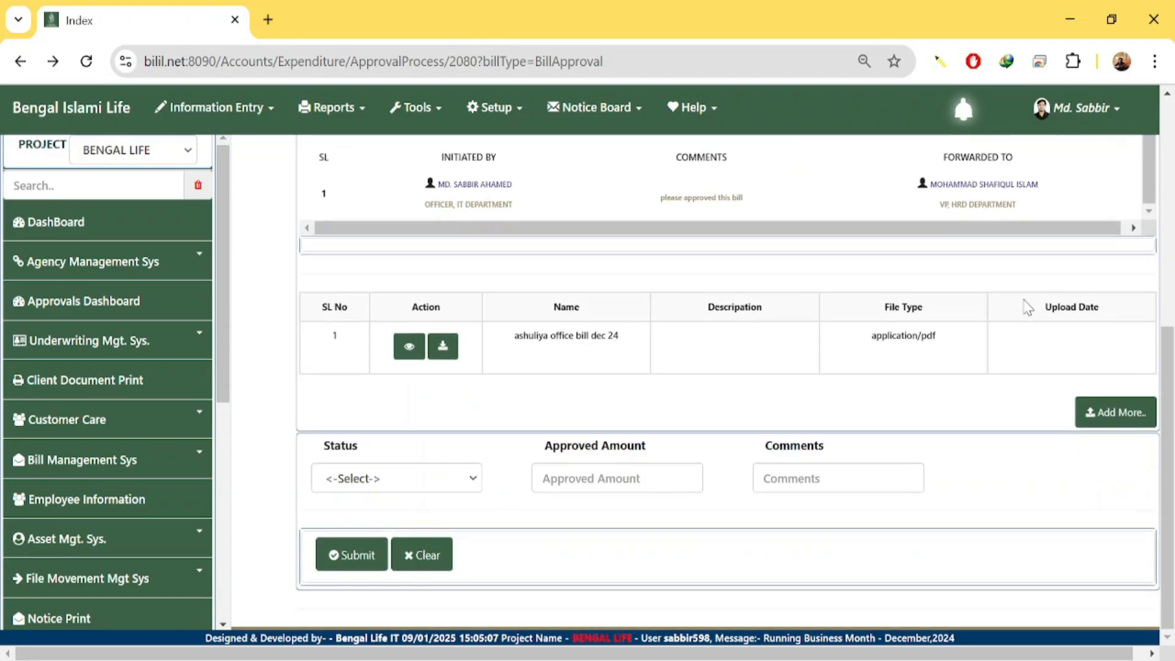
scroll(1029, 308, up, 4)
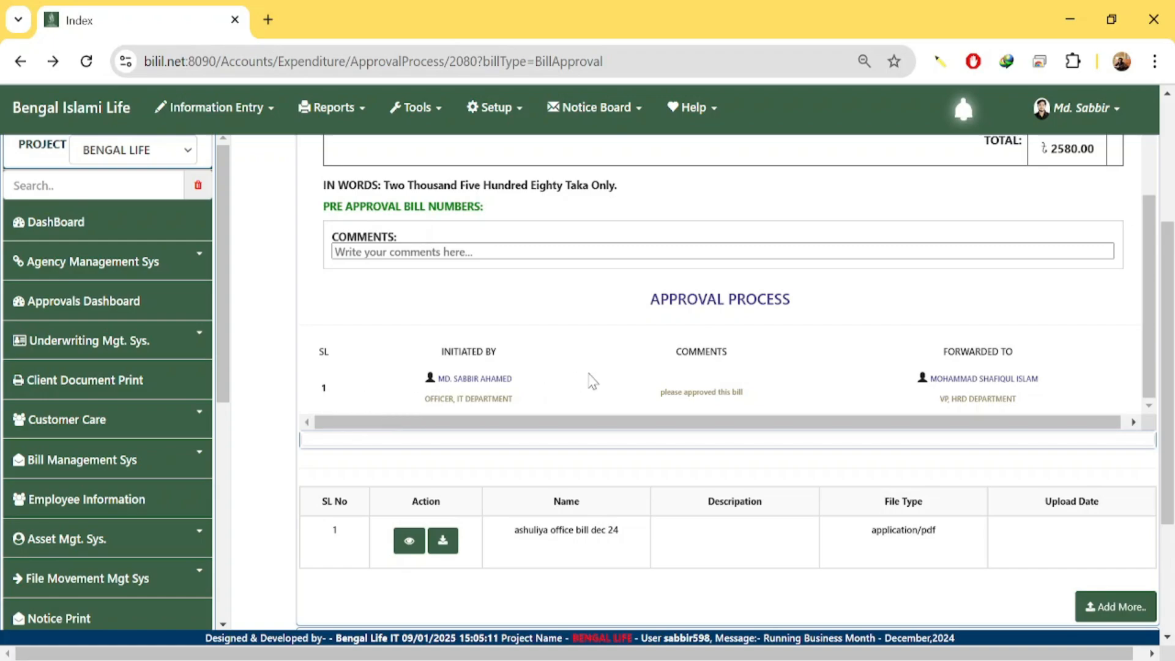
scroll(581, 379, up, 5)
scroll(567, 377, down, 5)
scroll(1044, 395, down, 3)
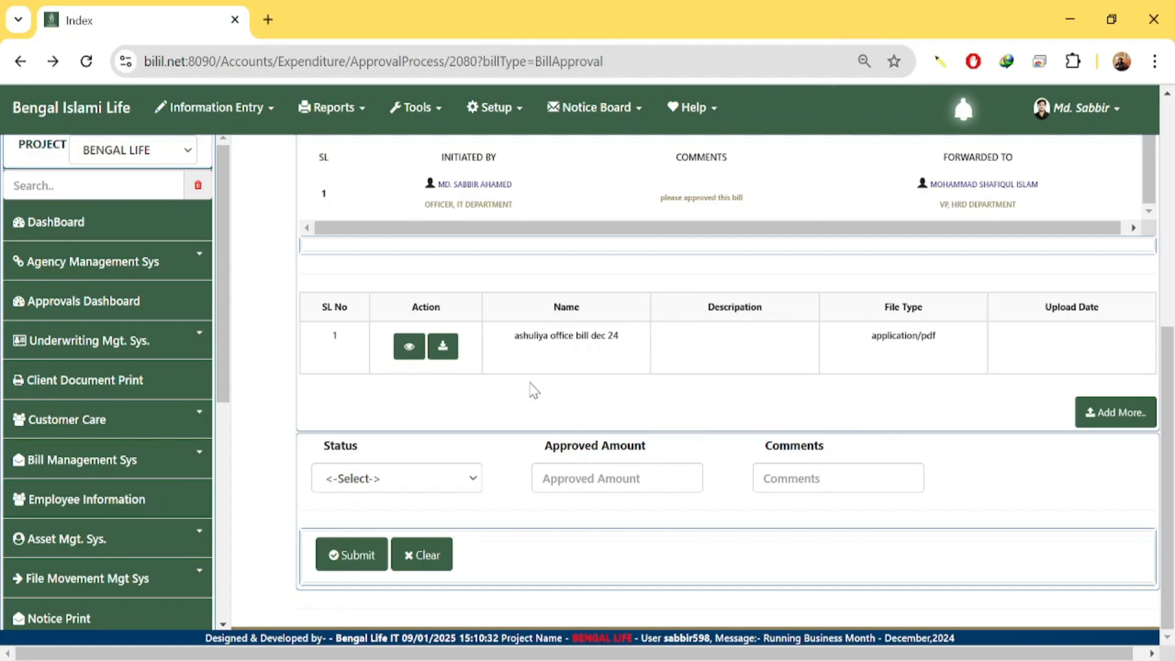
scroll(600, 391, up, 1)
scroll(600, 390, up, 5)
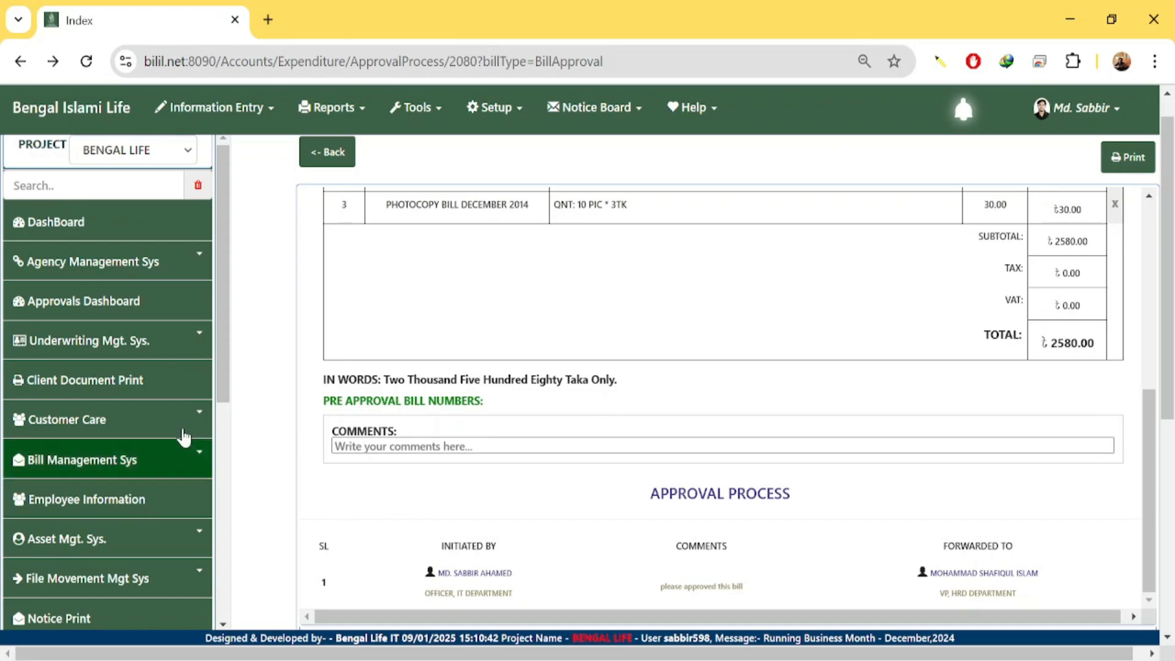
key(alt+Tab)
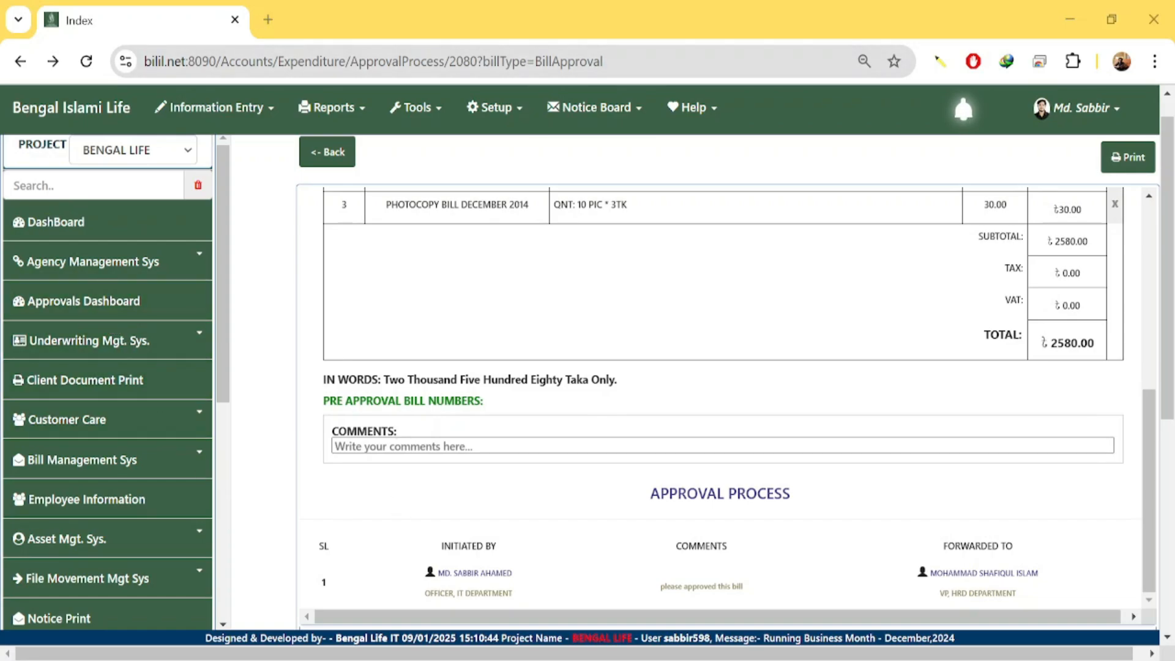
Open the approvals dashboard and browse the list of bills.
click(66, 317)
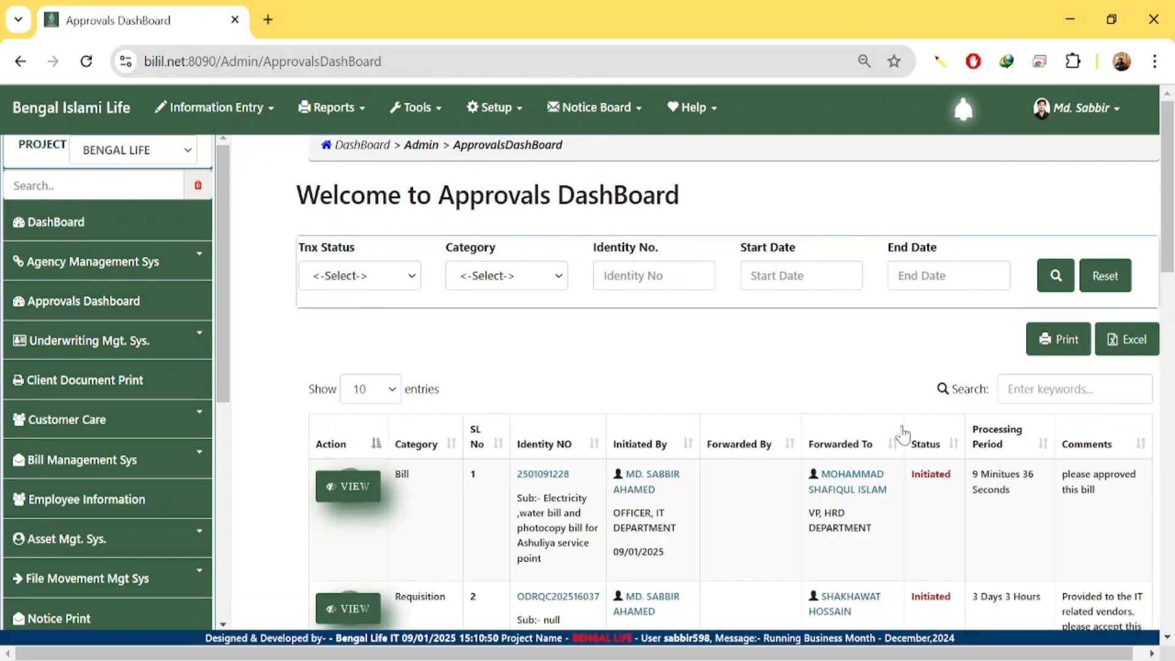
scroll(869, 453, down, 3)
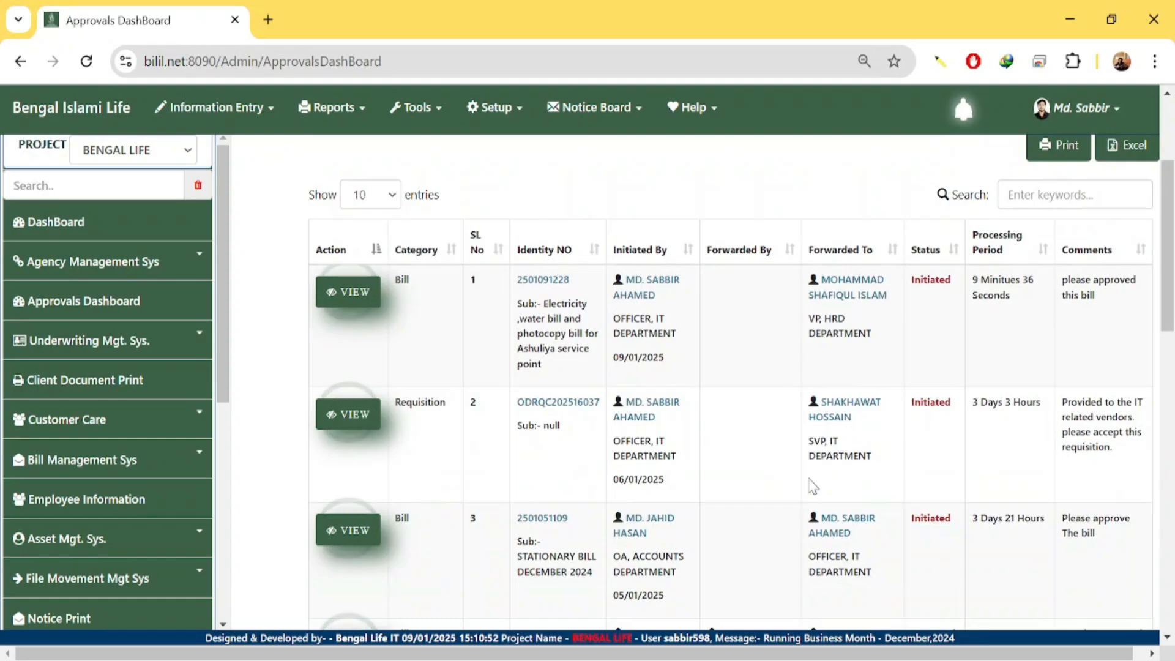
scroll(813, 487, down, 2)
scroll(813, 487, down, 4)
scroll(813, 486, down, 2)
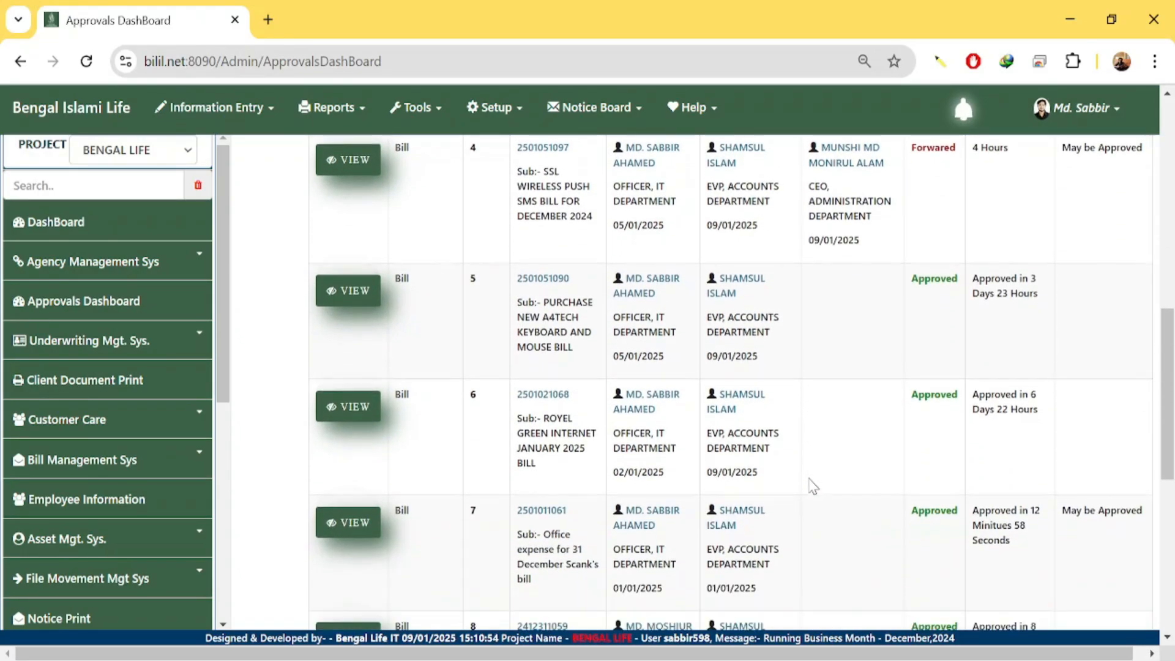
Review the approval details of the keyboard and mouse purchase bill, including its final approver.
click(356, 300)
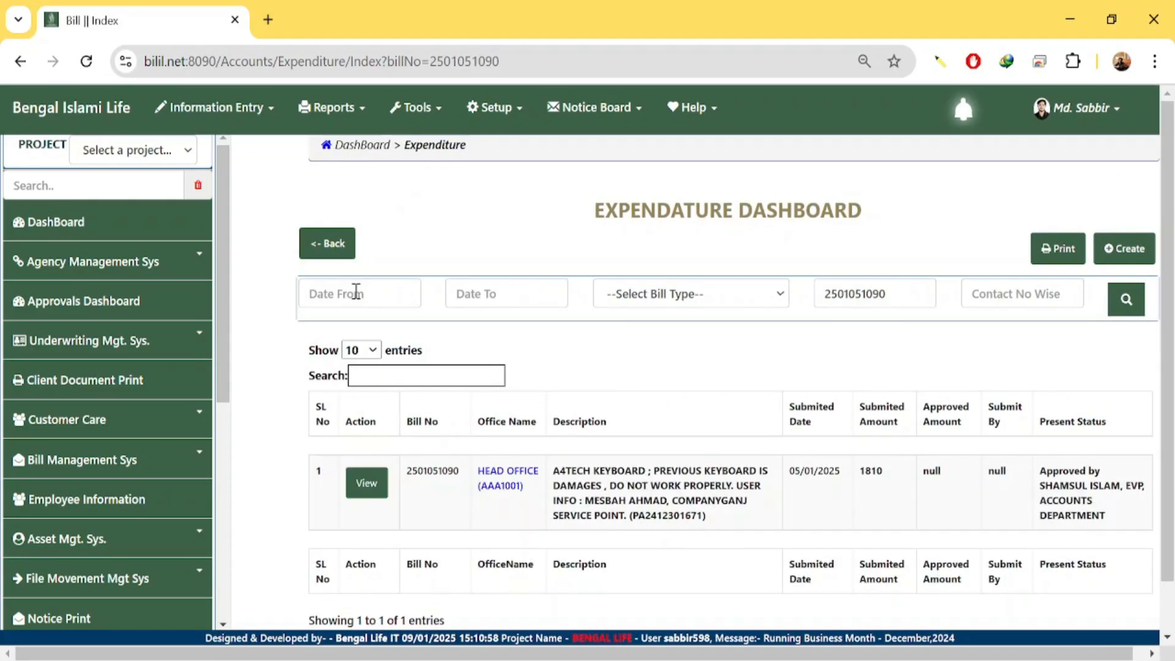
click(370, 484)
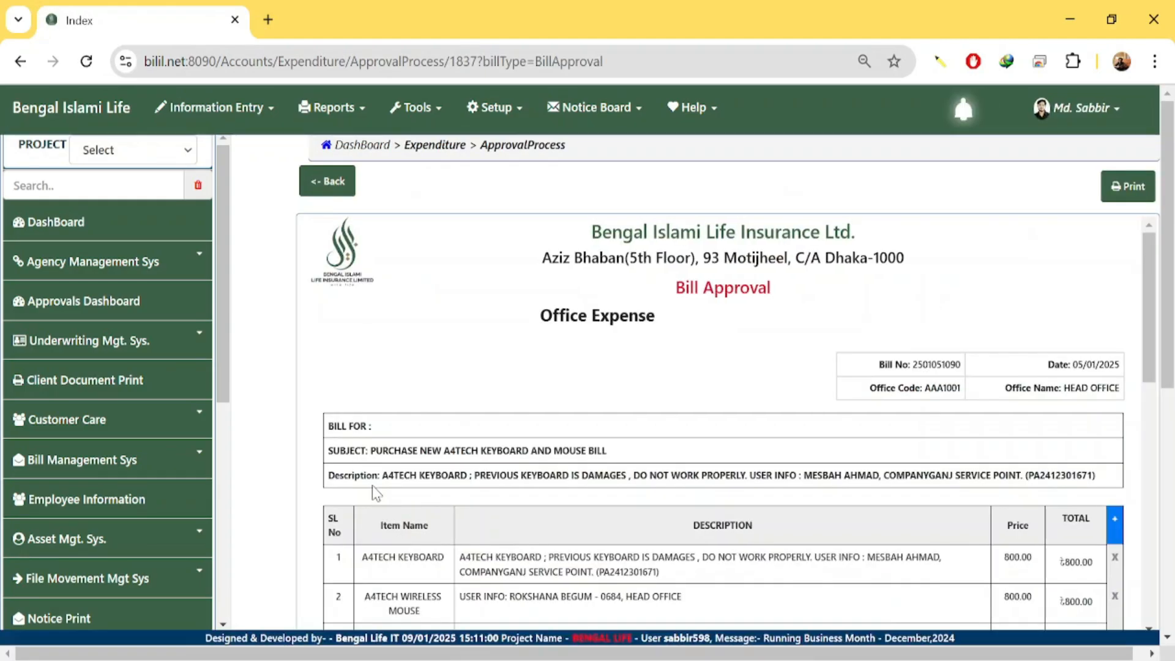
scroll(465, 490, down, 5)
scroll(813, 467, down, 5)
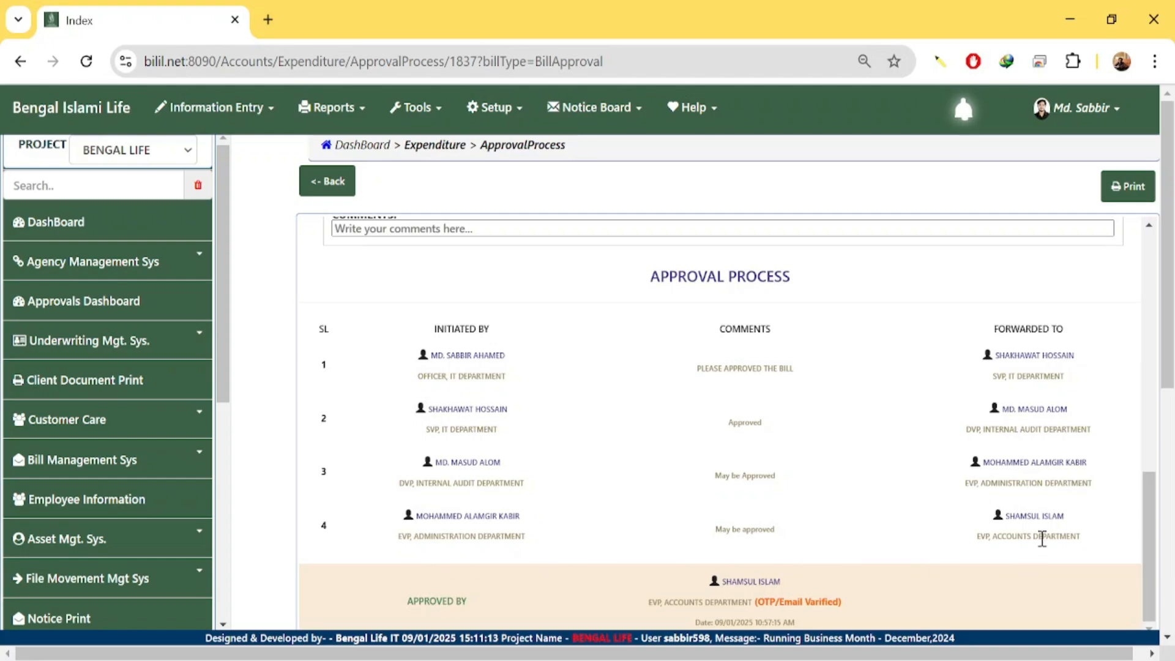
scroll(1045, 536, down, 2)
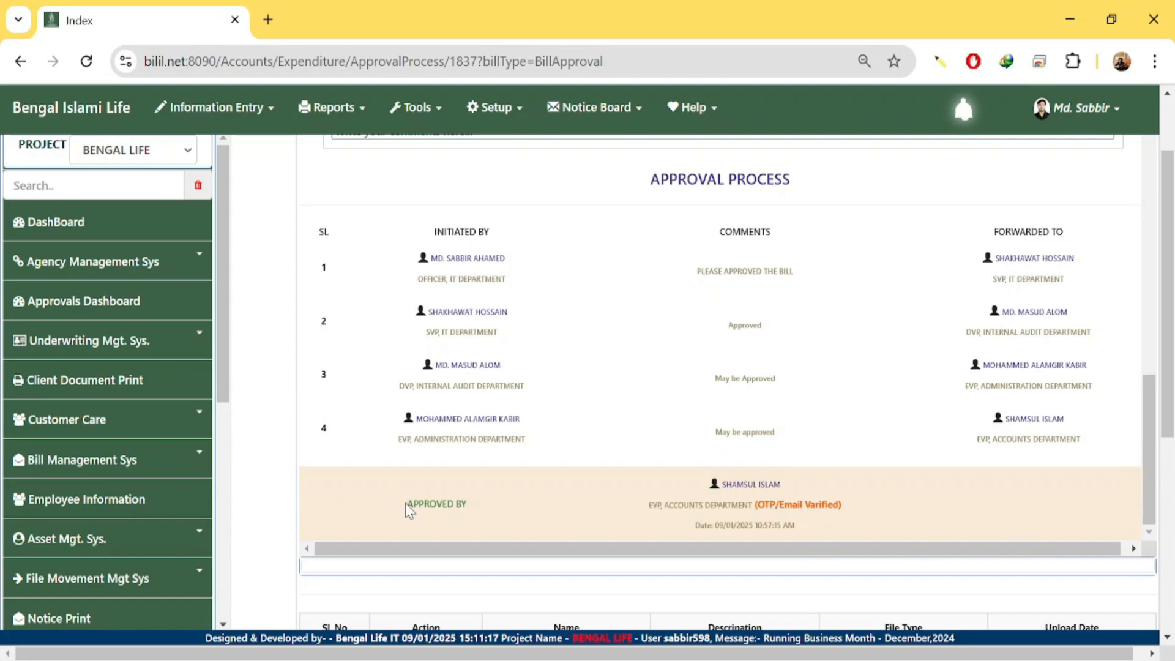
drag(407, 510, 982, 509)
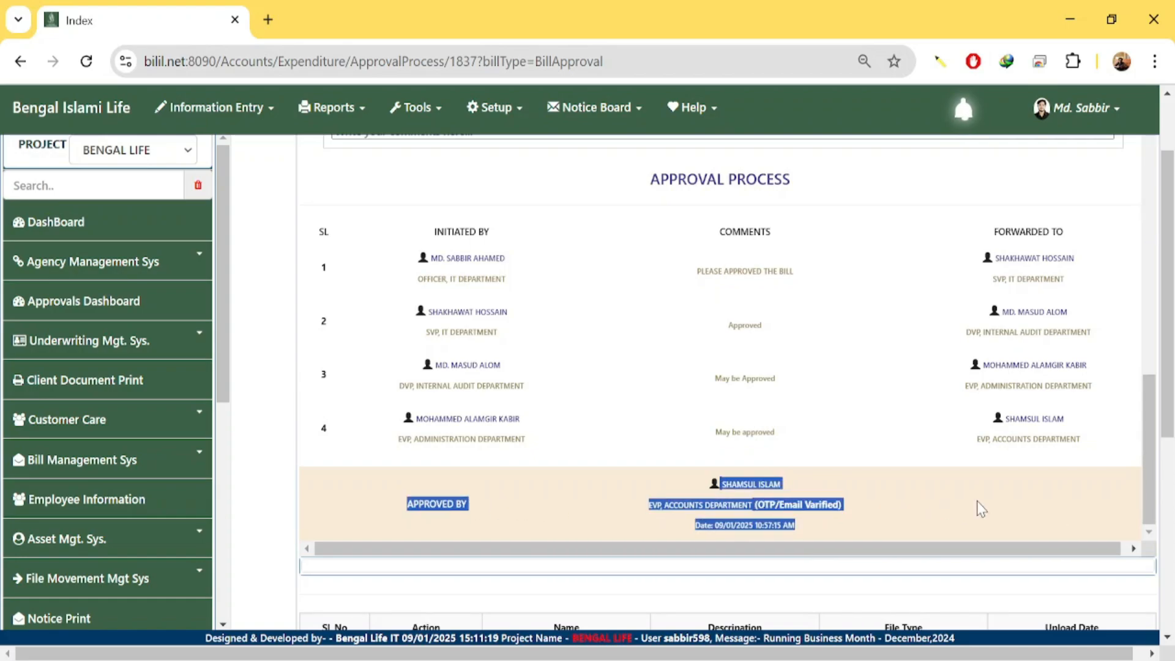
click(874, 438)
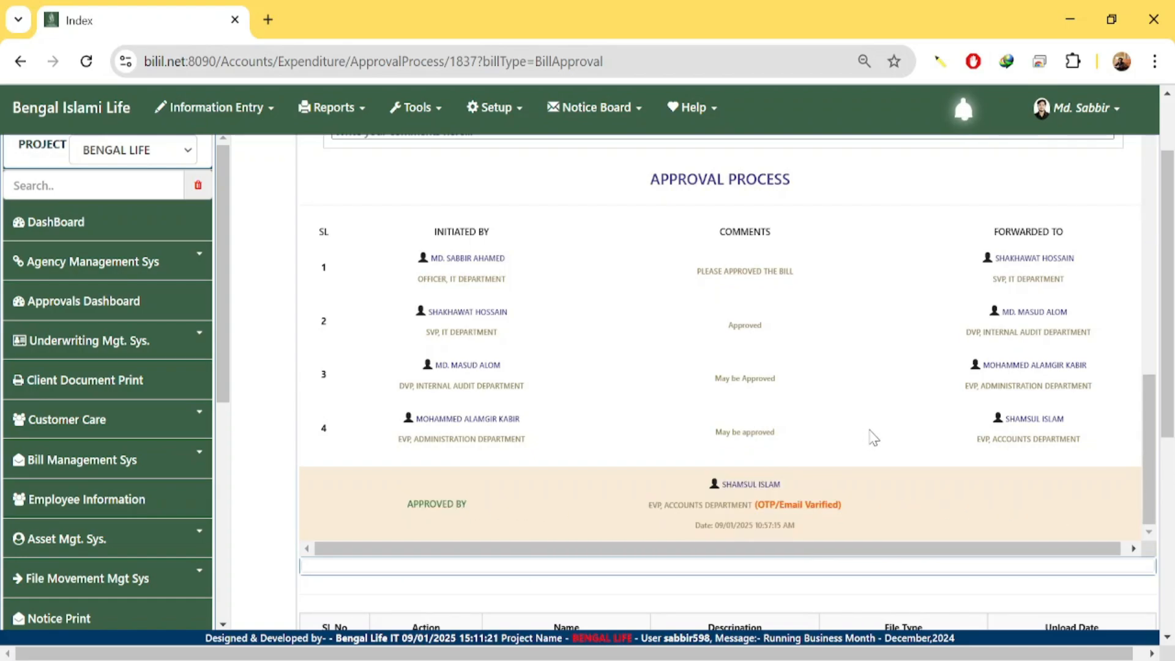
scroll(874, 438, down, 2)
scroll(866, 461, up, 6)
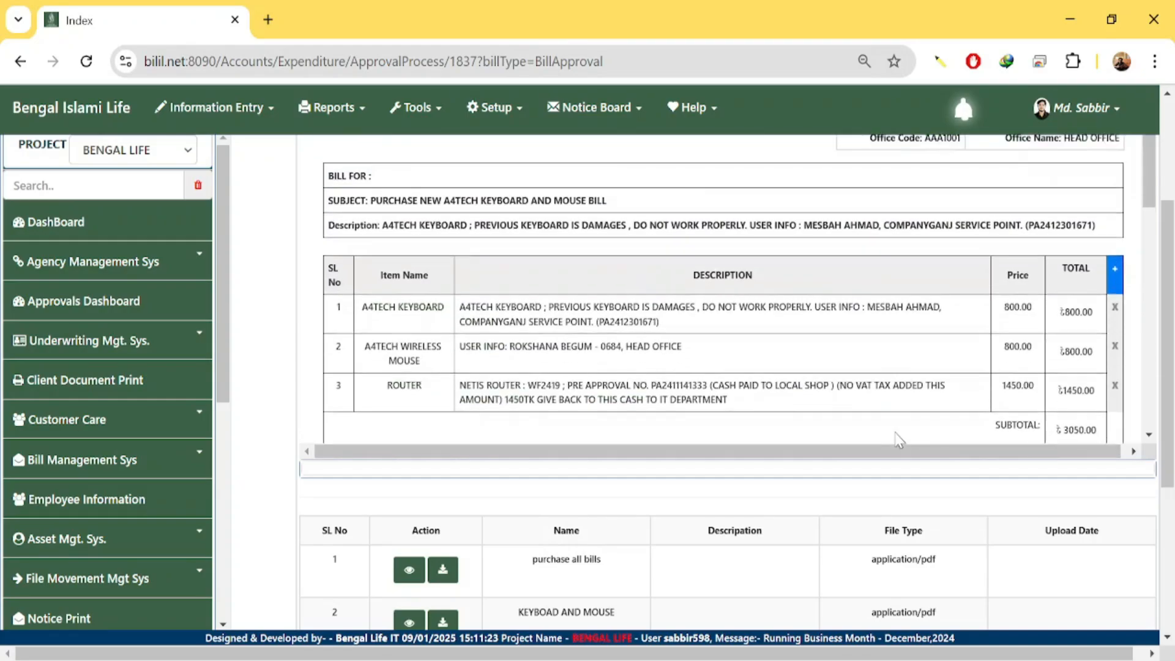
scroll(898, 439, up, 2)
scroll(840, 392, down, 5)
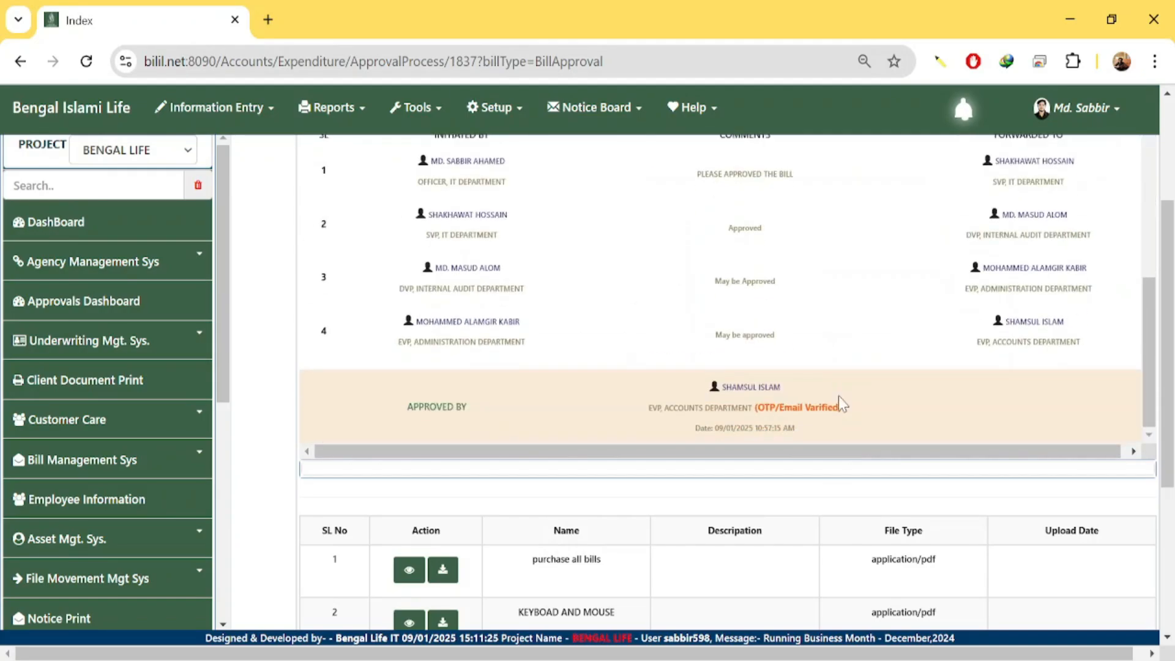
scroll(839, 404, down, 3)
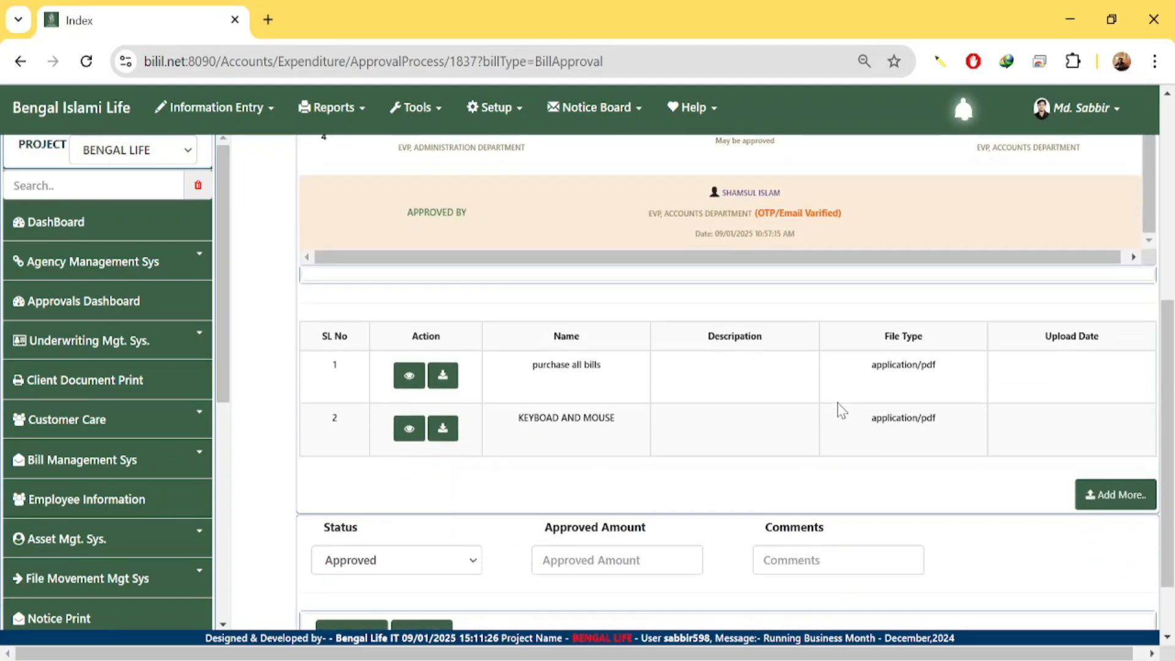
scroll(786, 467, down, 1)
scroll(781, 472, down, 1)
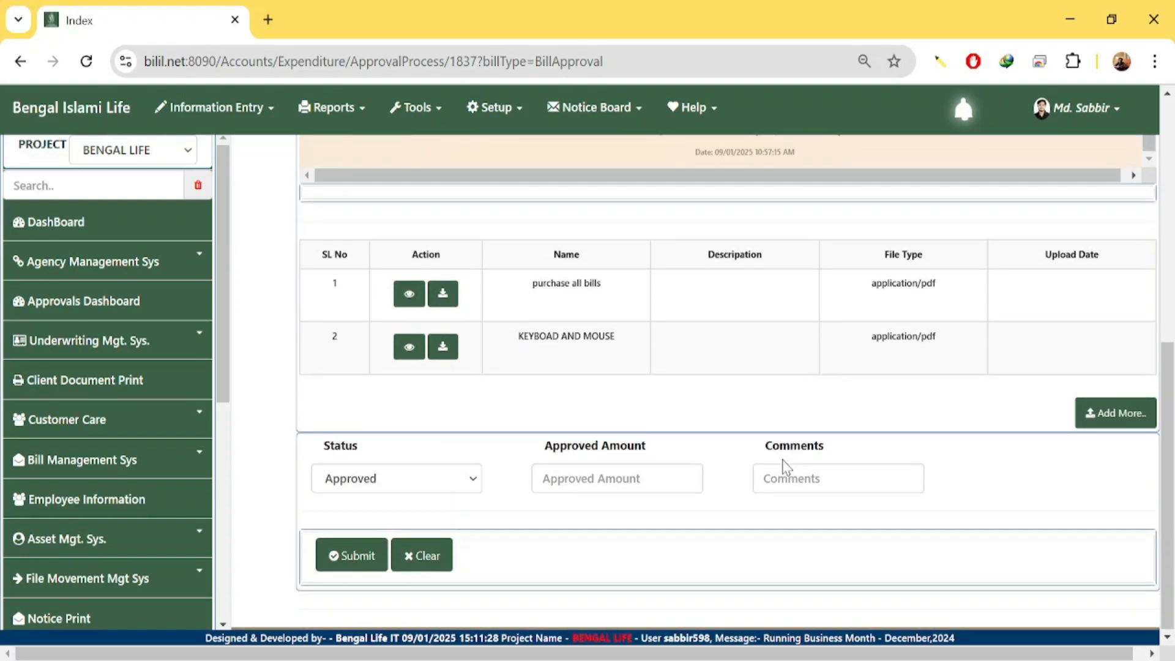
scroll(765, 453, up, 10)
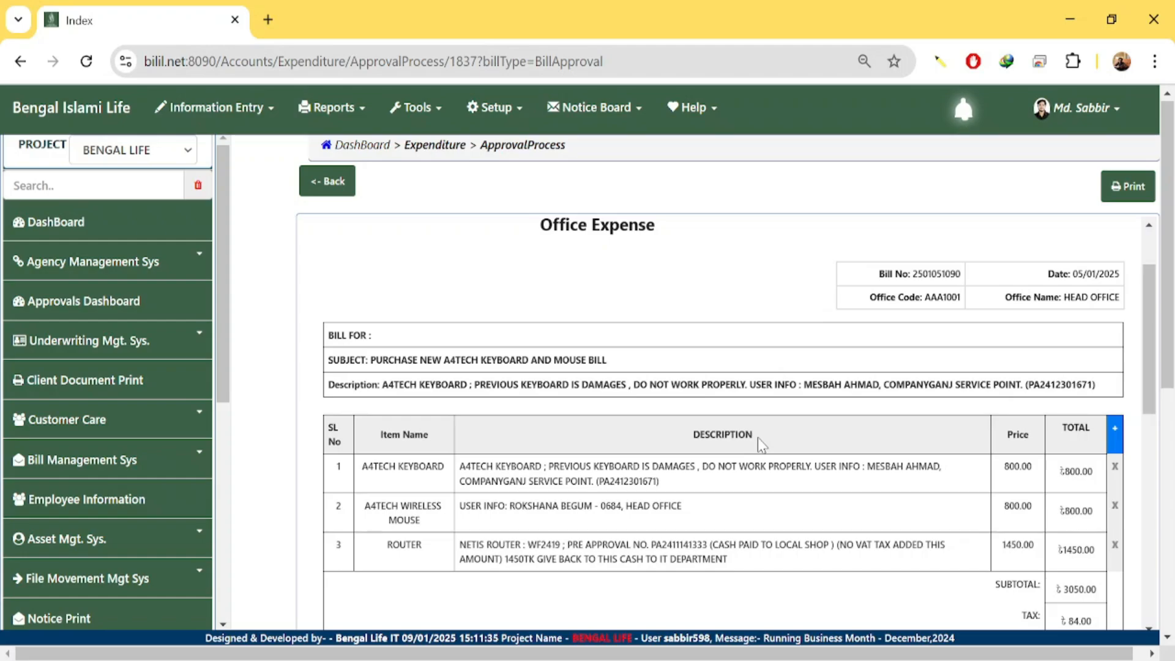
scroll(758, 438, down, 5)
scroll(758, 438, down, 1)
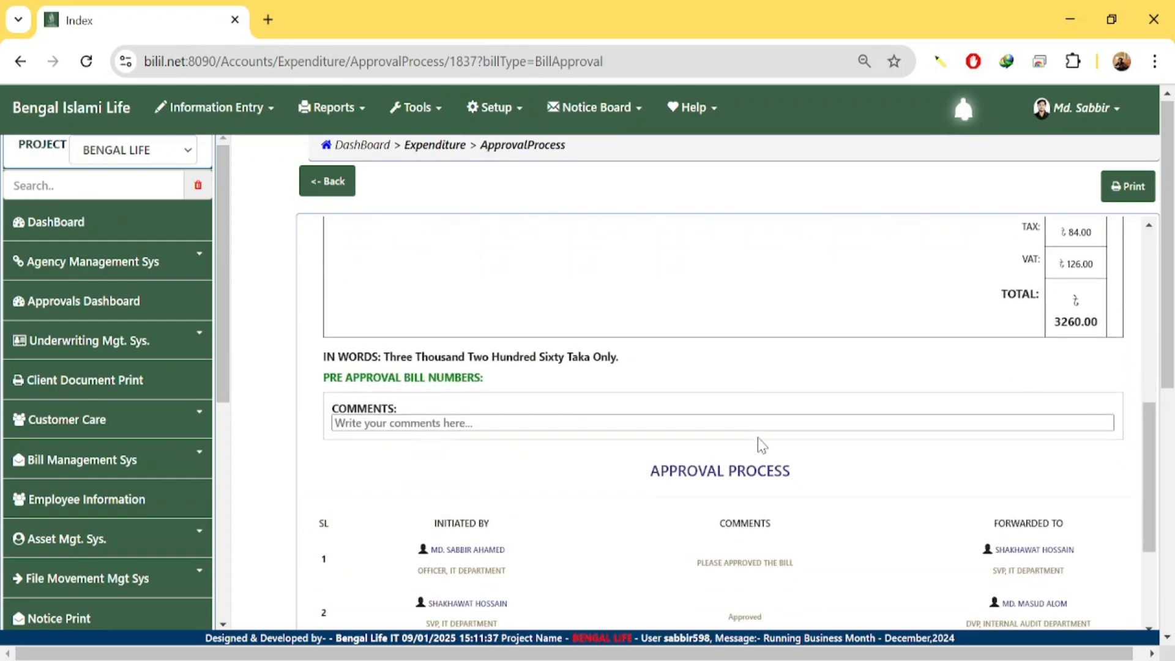
scroll(758, 439, down, 3)
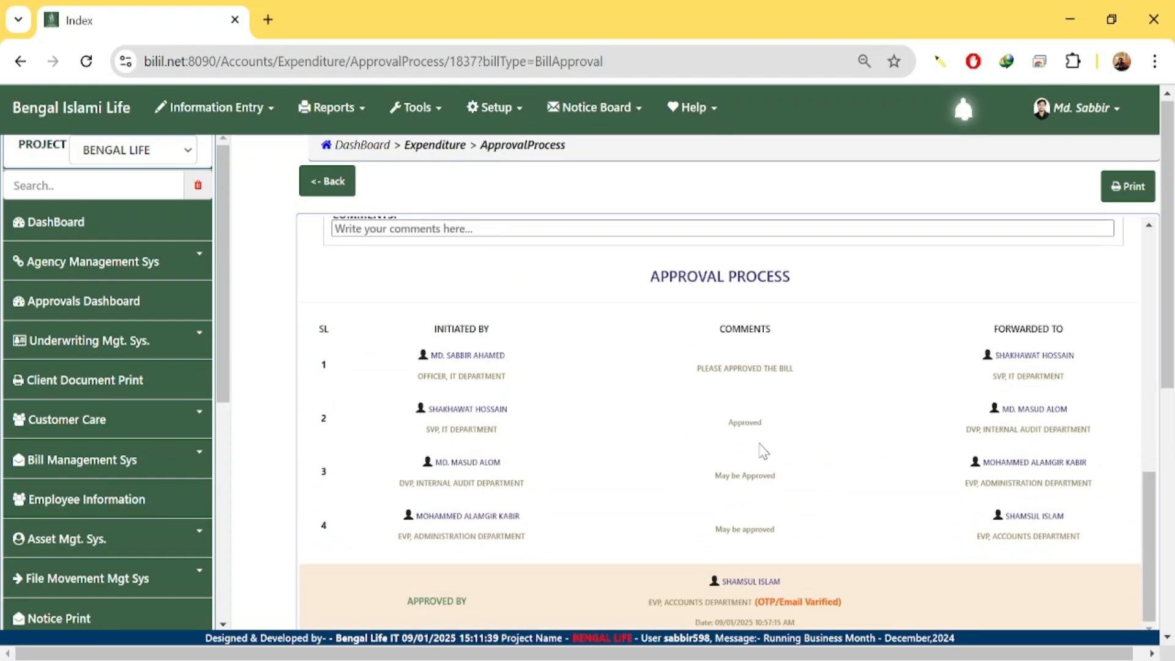
Open the office-wise expenditure dashboard under Bill Management Sys and start a new expenditure bill.
click(156, 470)
click(90, 514)
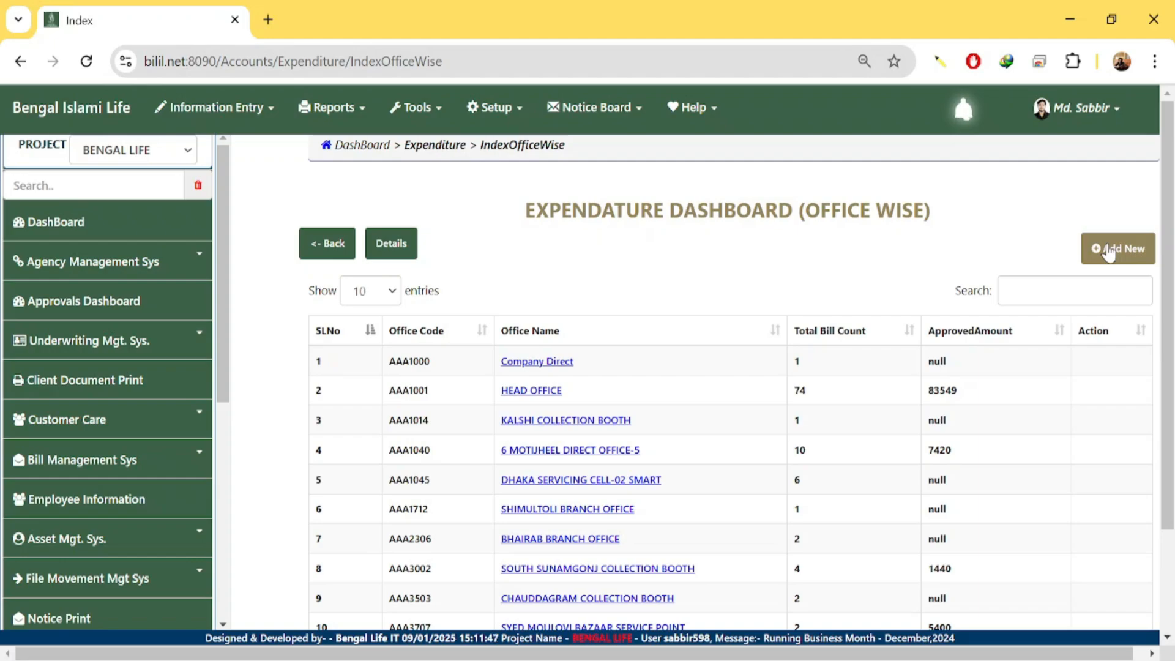
click(108, 463)
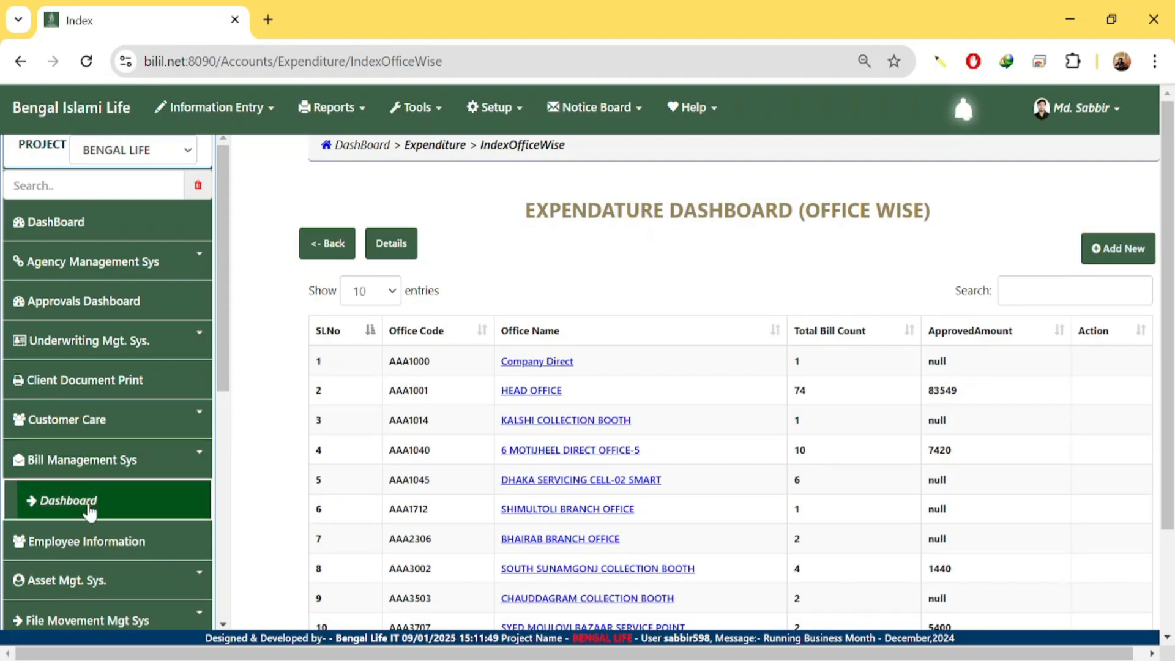
click(1118, 248)
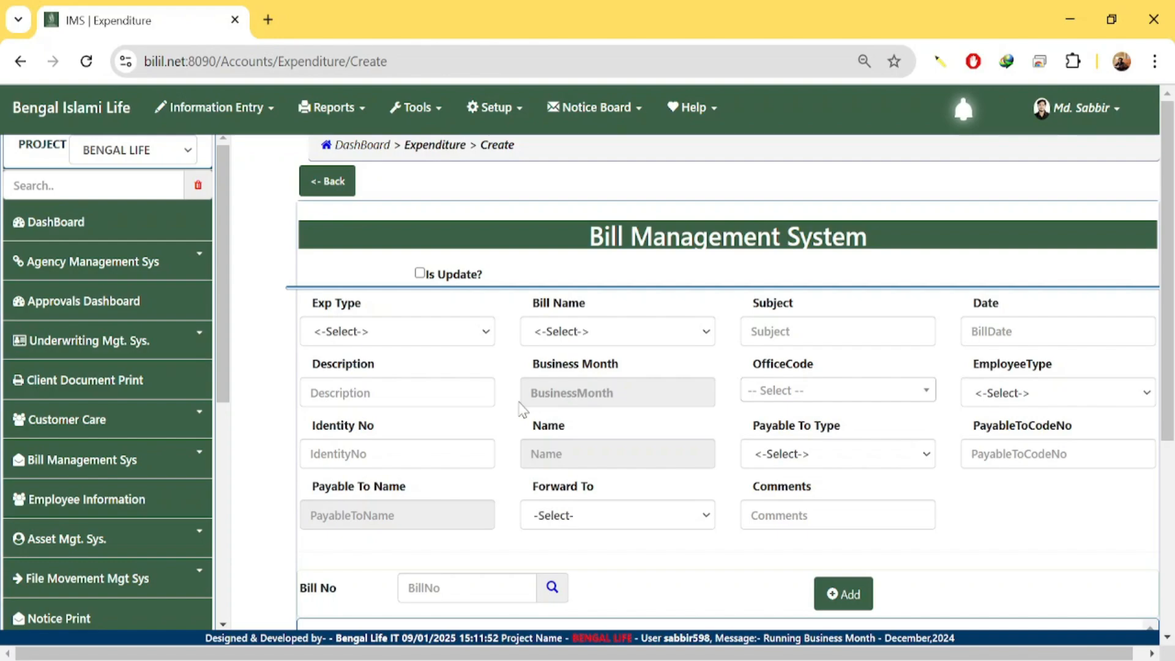
Set the expense type to PreApproval and the bill name to Purchase Request.
click(469, 342)
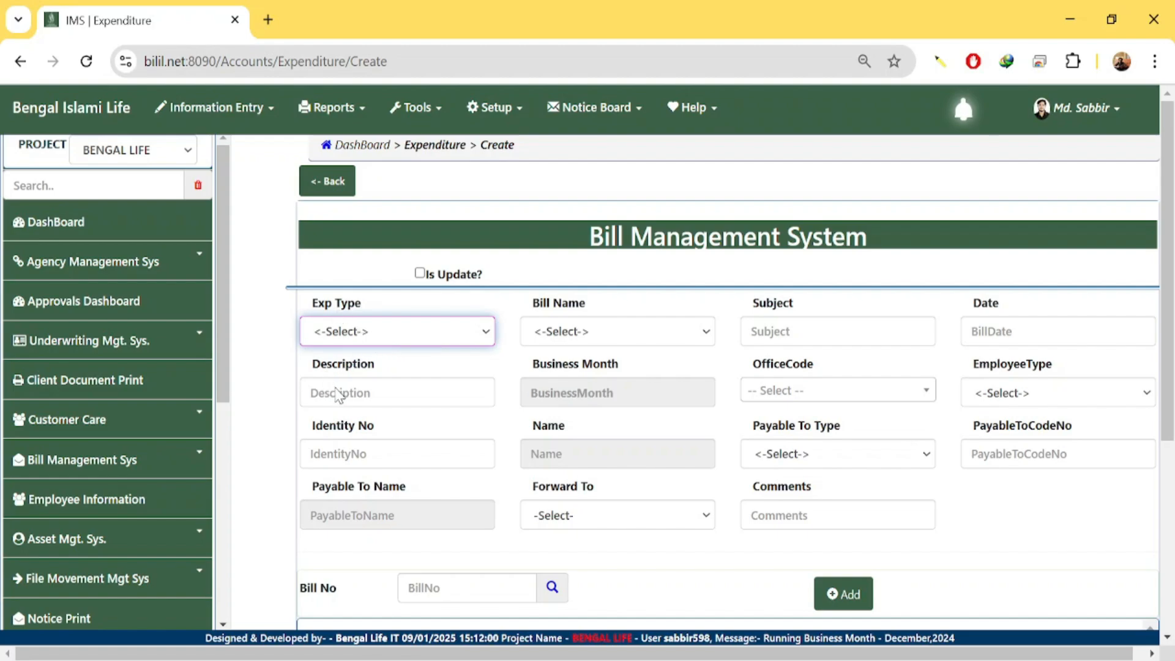
click(338, 393)
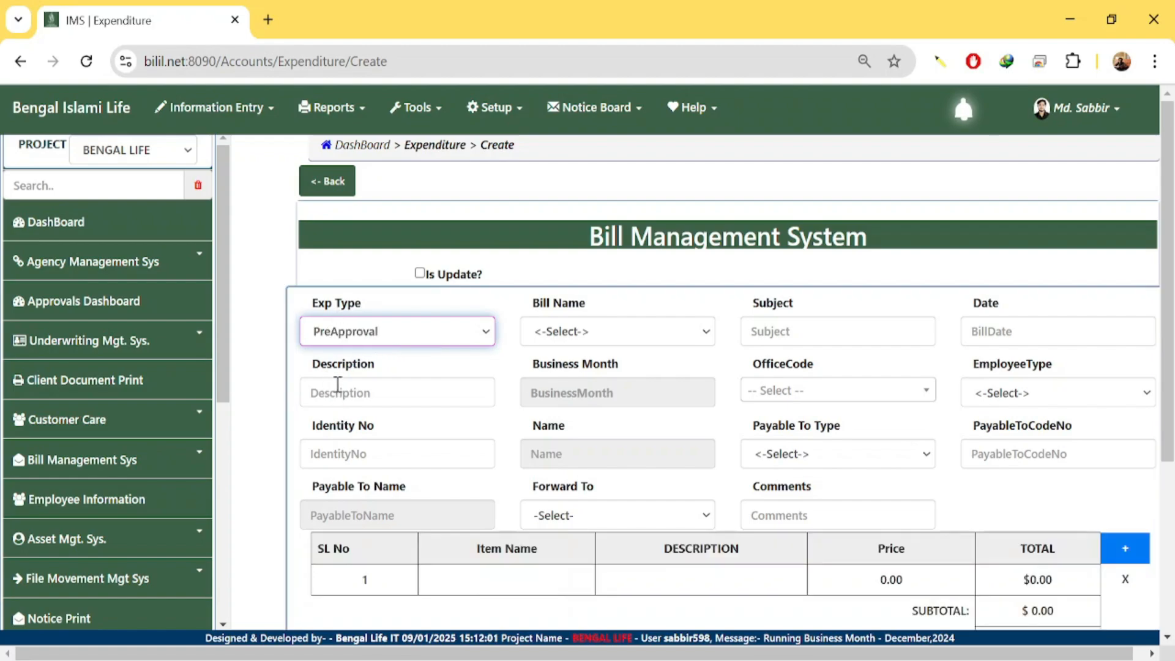
click(570, 340)
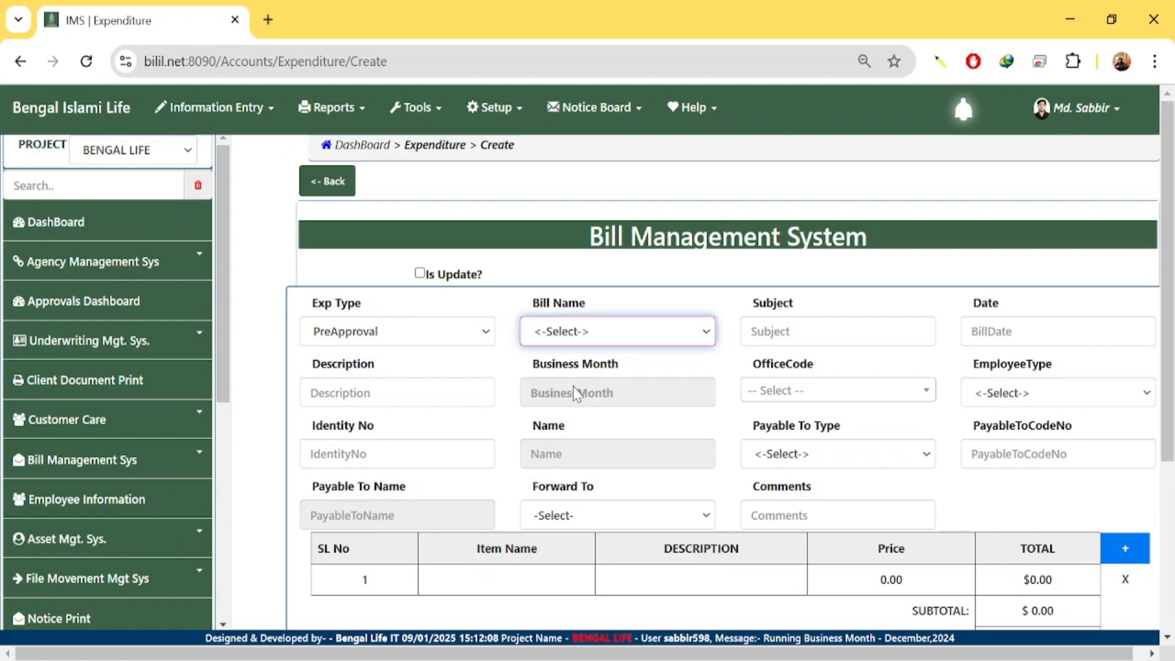
key(Down)
Edit the subject to 'PURCHASE a new headphone for ashuliya'.
click(780, 342)
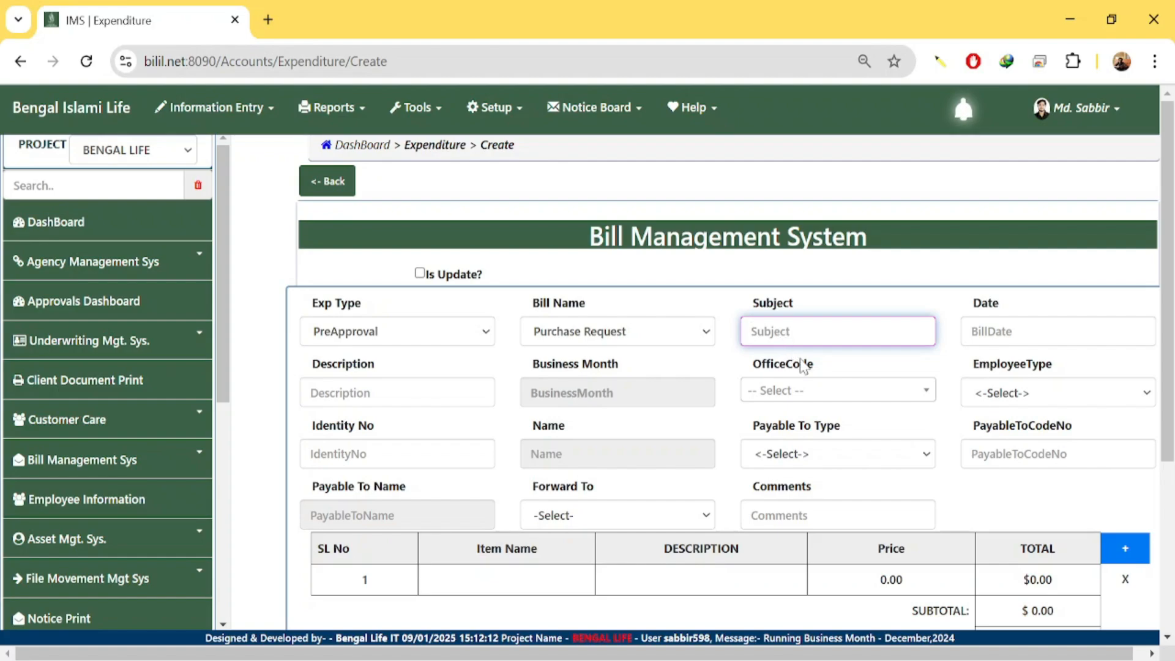
key(ctrl+v)
click(855, 384)
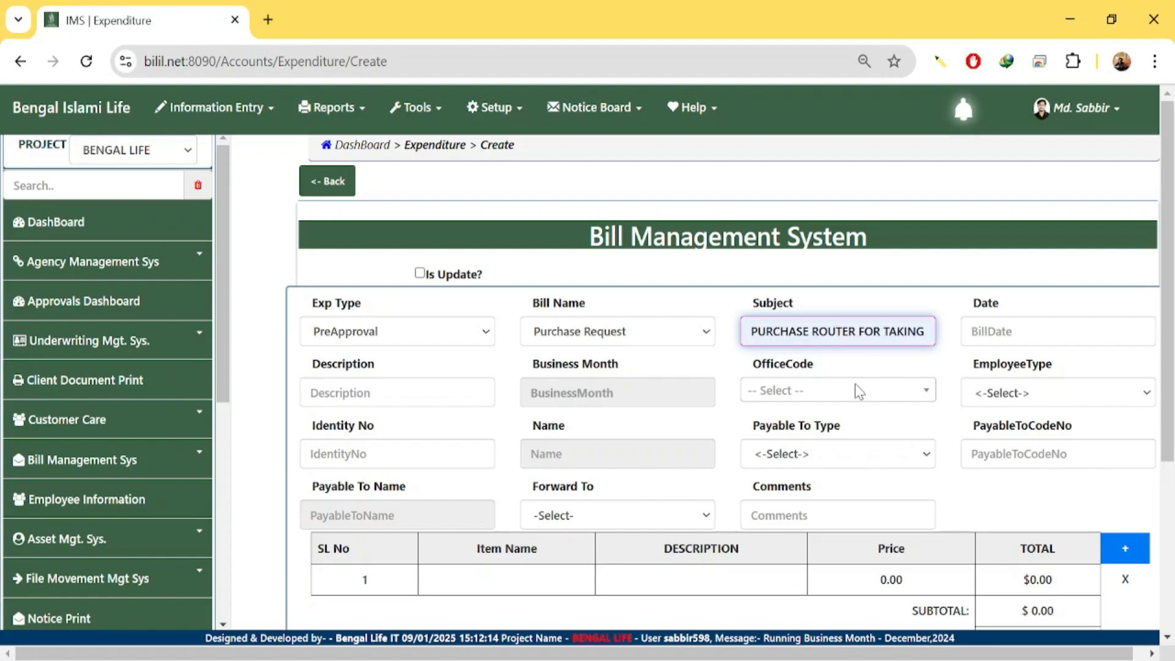
drag(819, 335, 1173, 331)
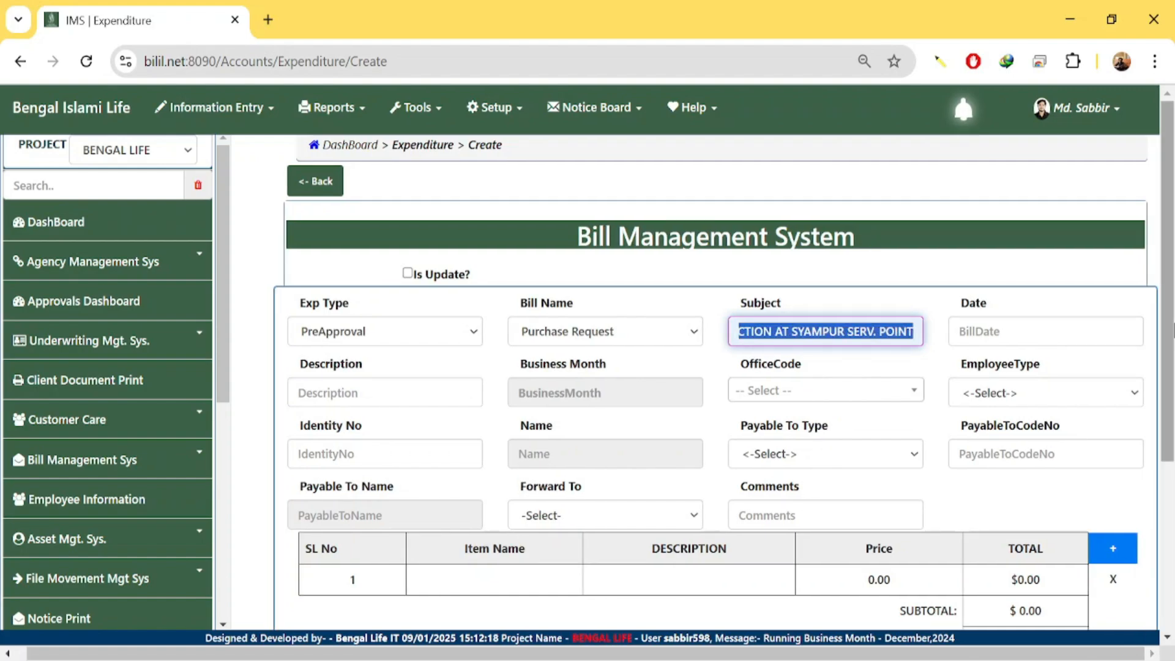
key(BackSpace)
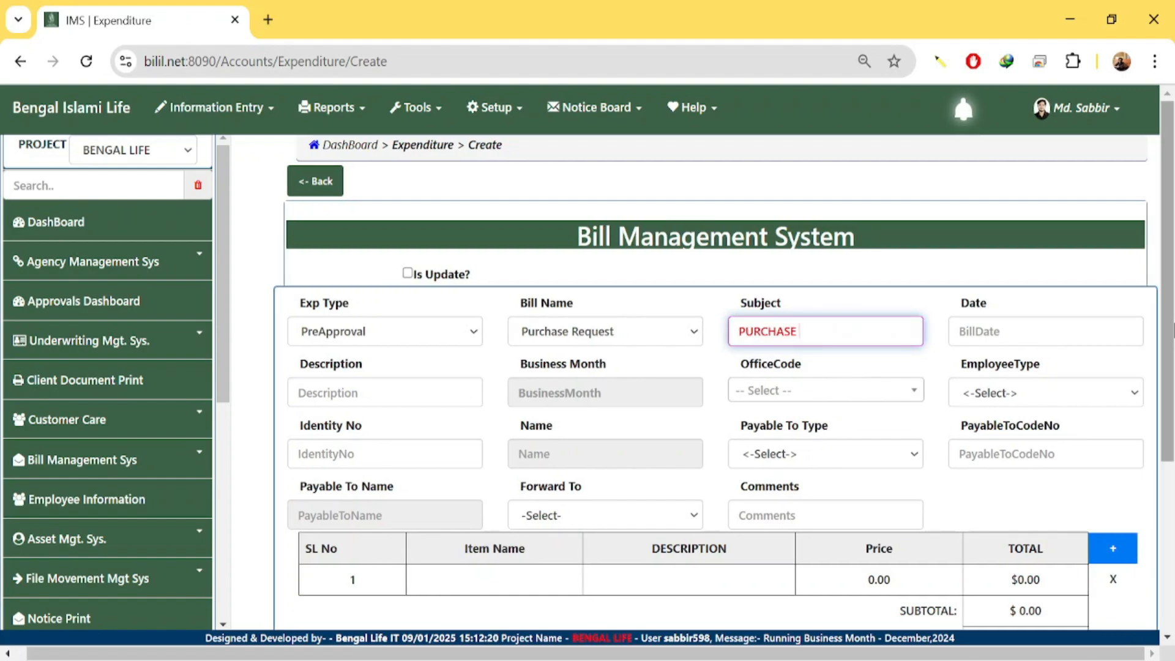
text(a new headphone f)
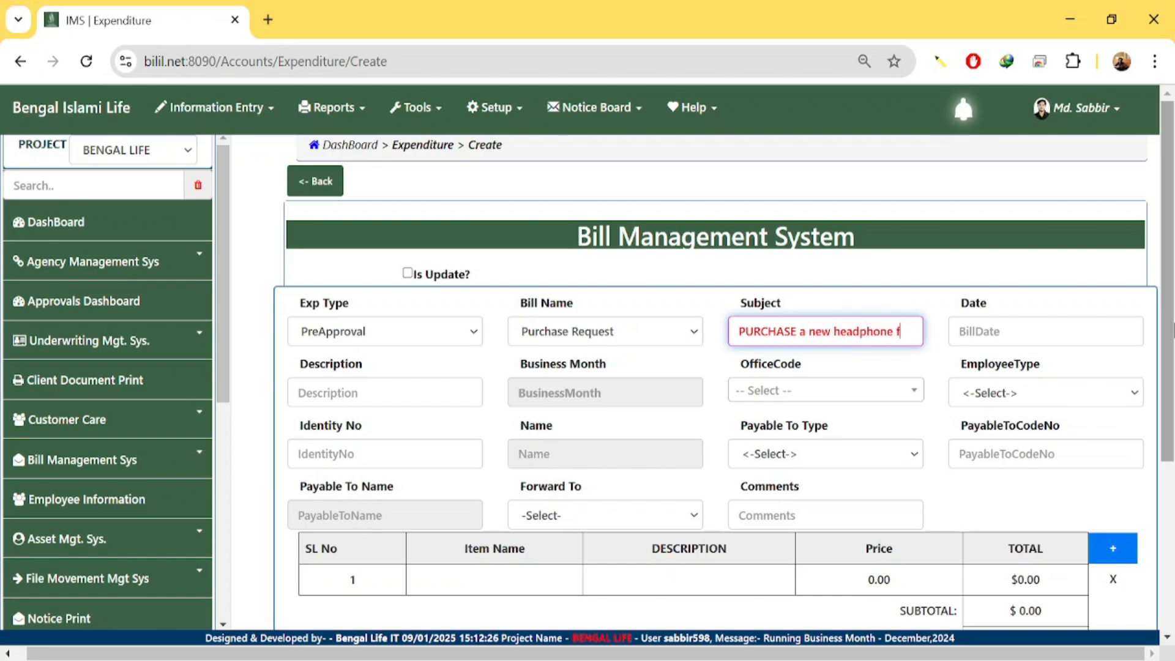
text(or a)
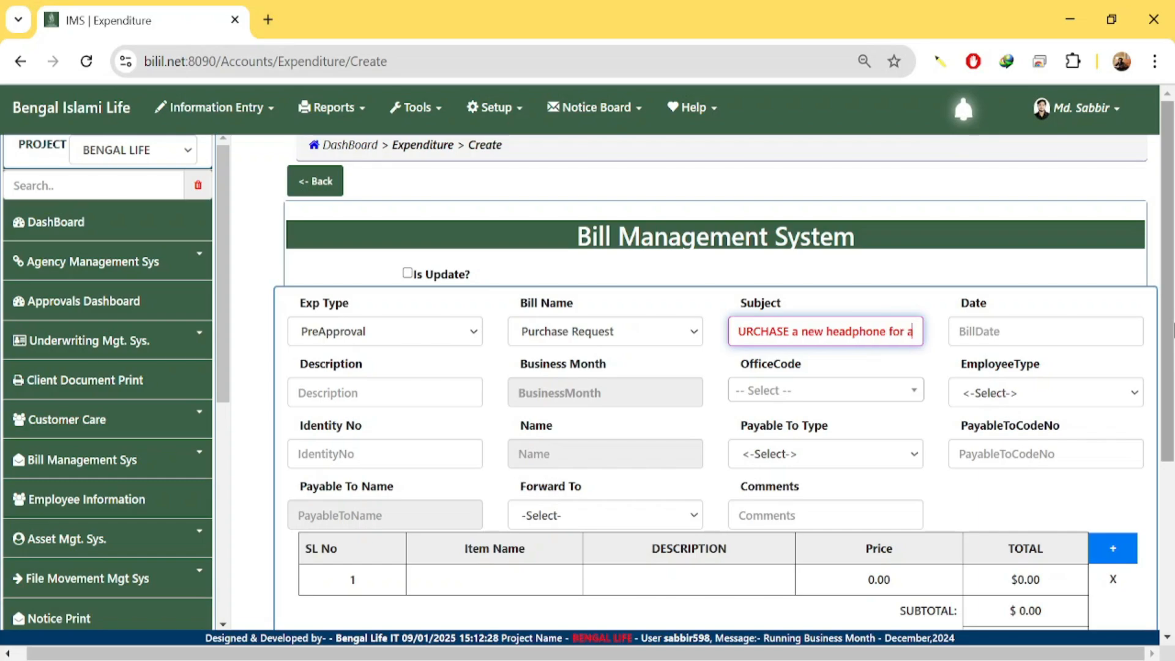
text(shuliya)
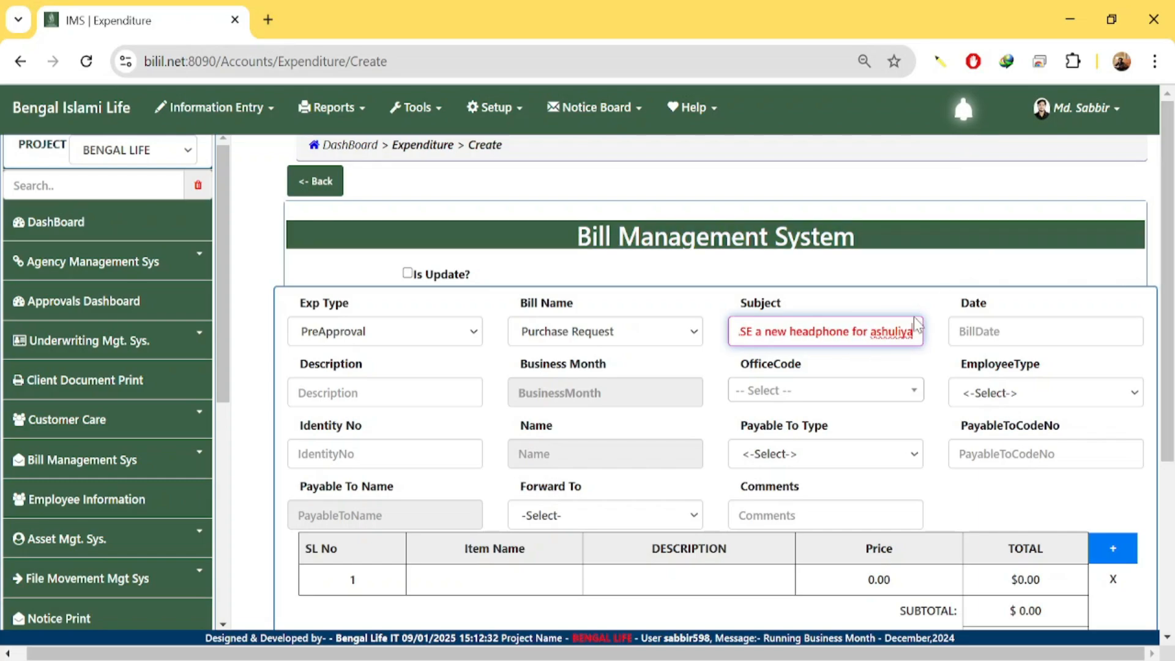
key(ctrl+a)
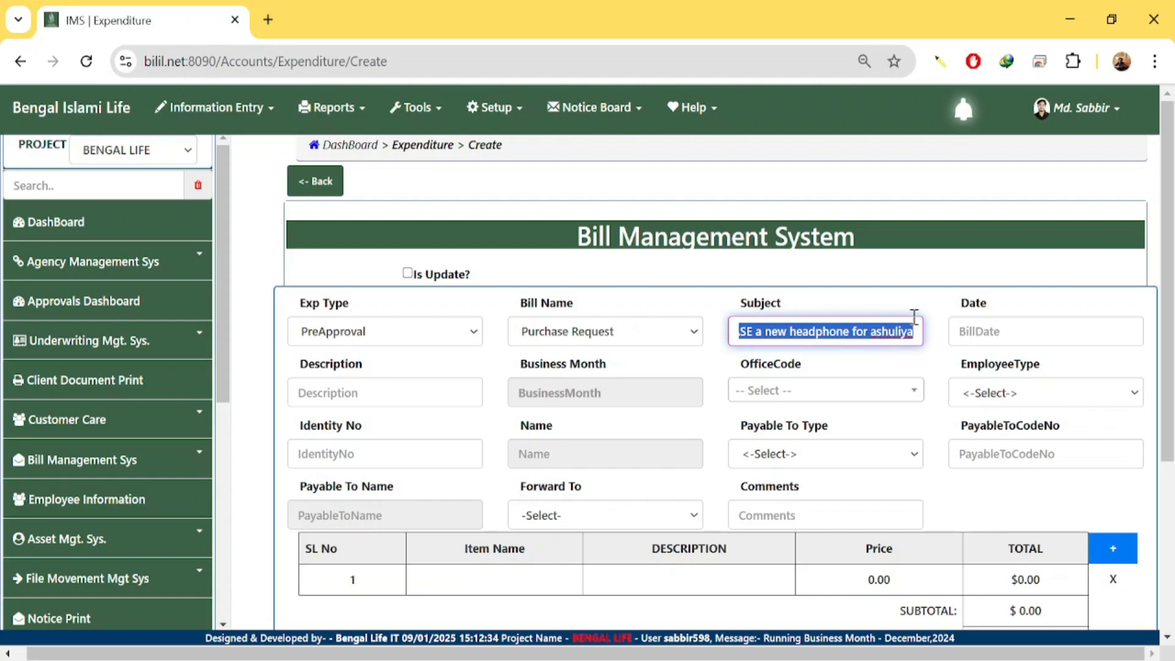
click(603, 660)
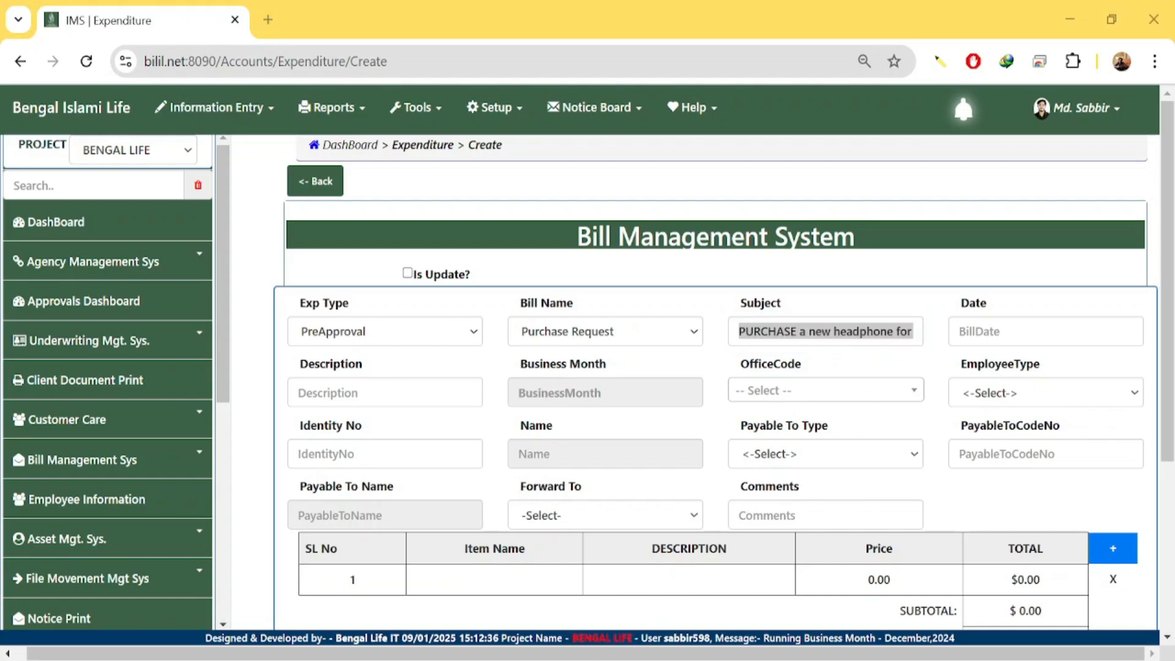
click(873, 76)
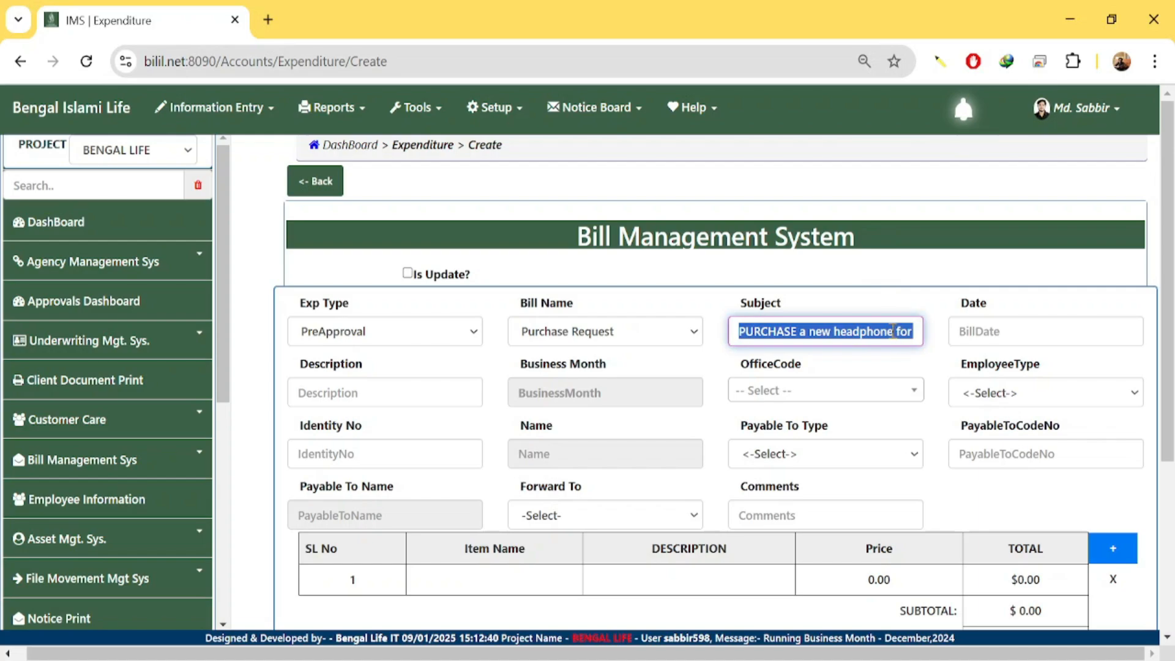
Set the bill date to 9 January 2025, paste the subject as description, and choose business month January 2025.
click(1004, 330)
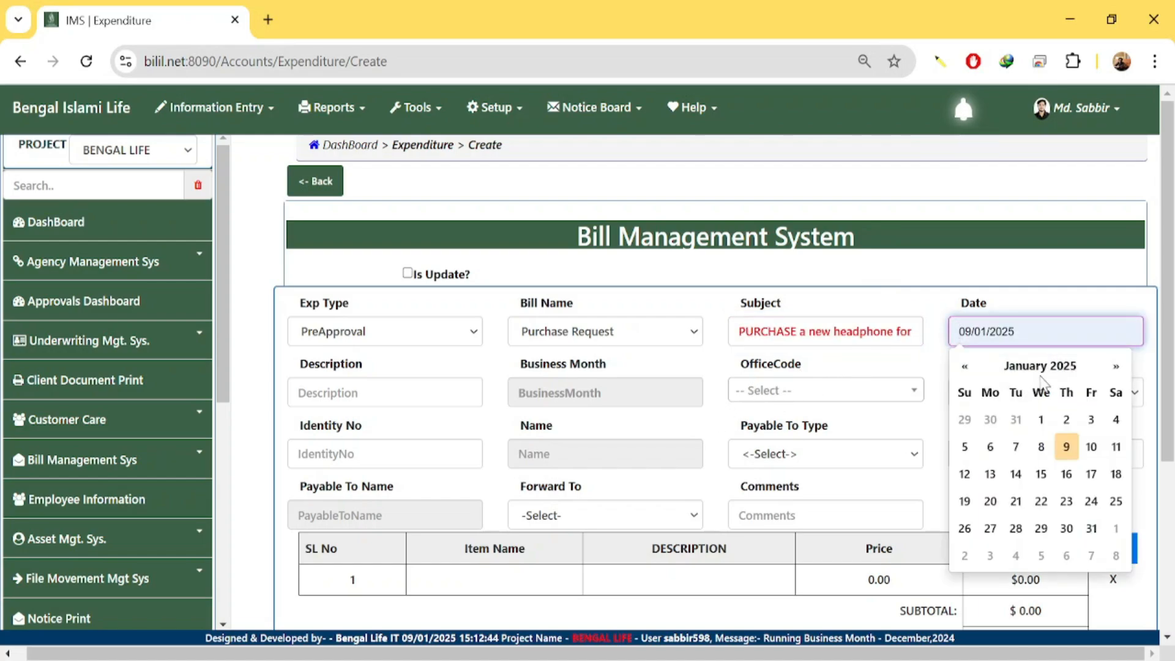
click(1067, 447)
click(339, 395)
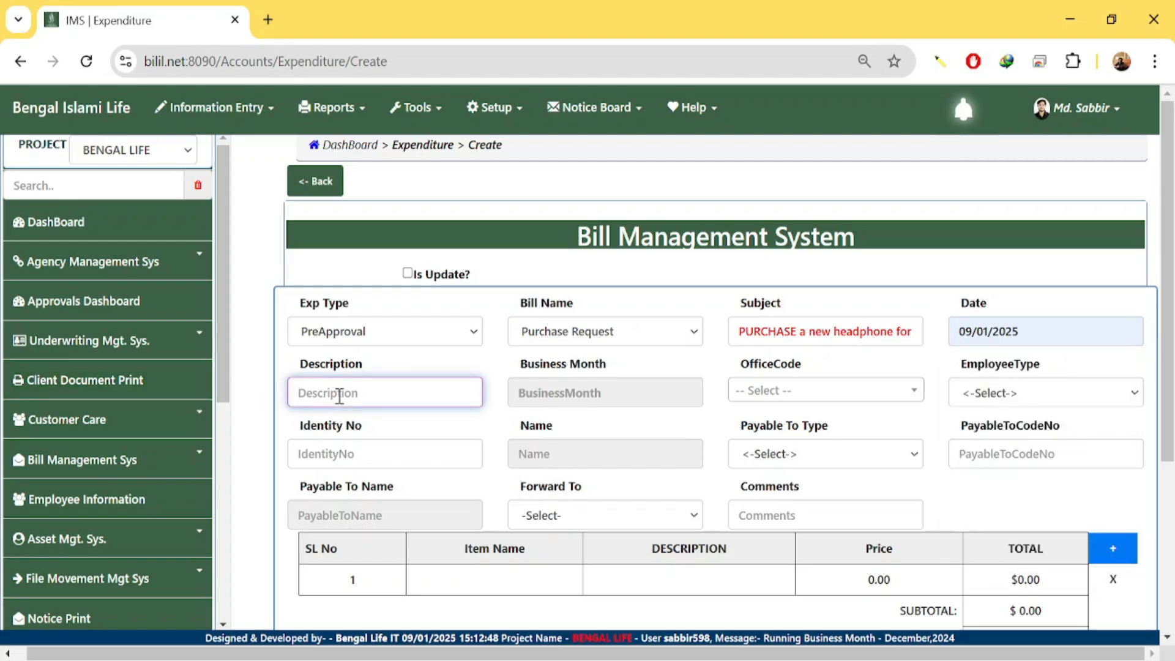
key(ctrl+v)
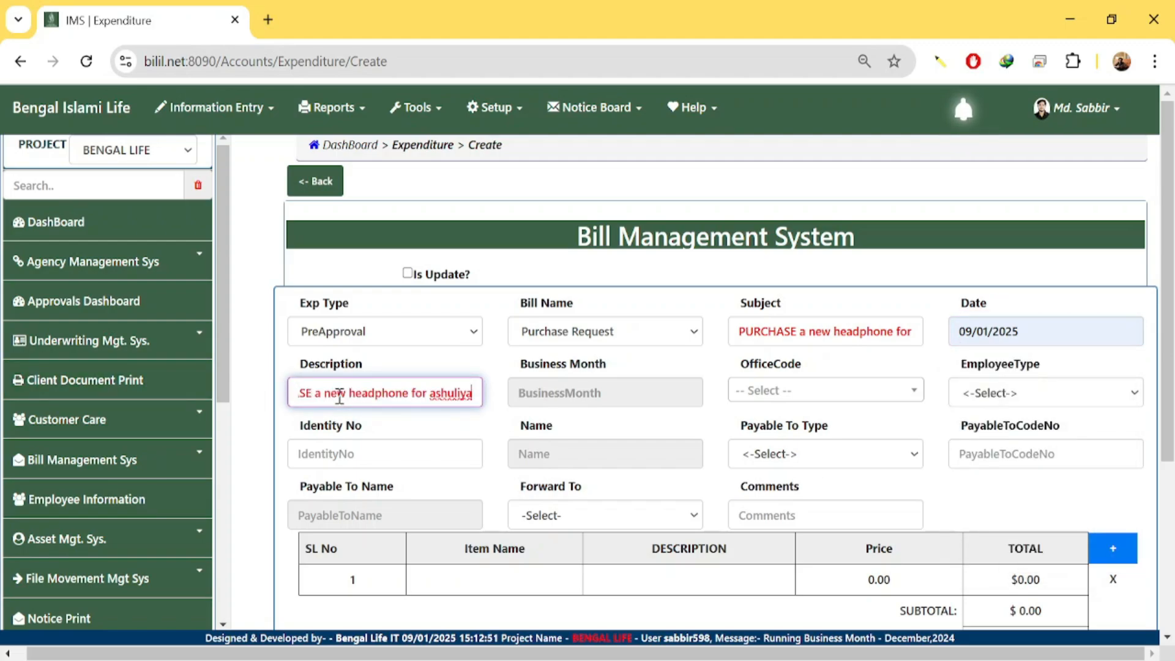
click(564, 398)
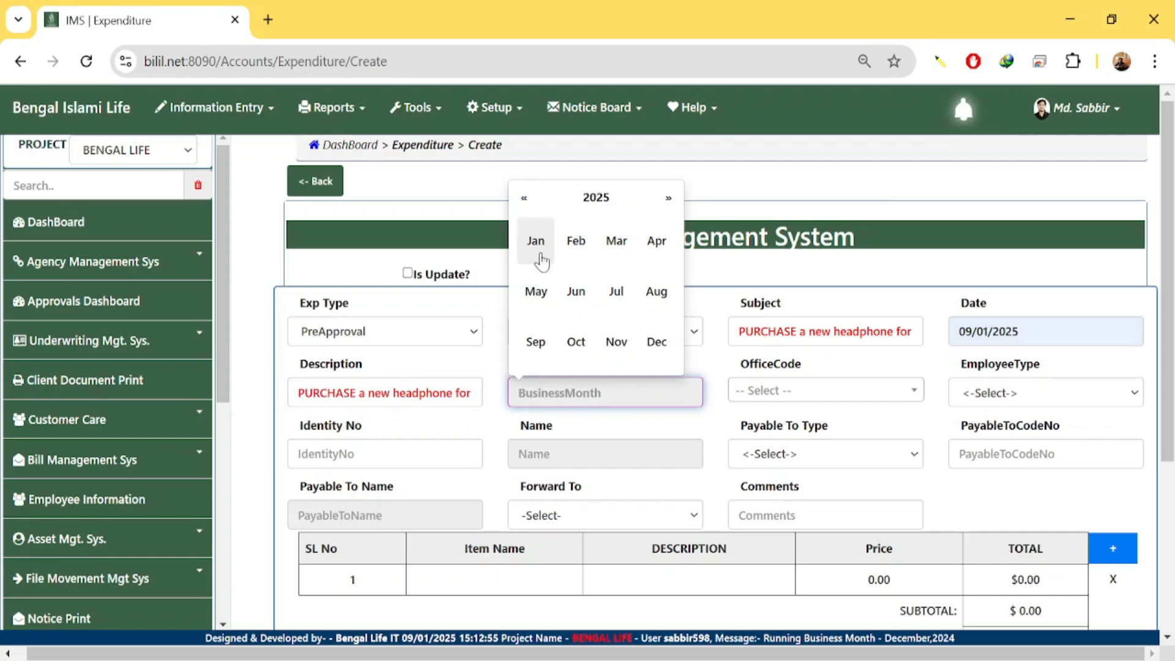
click(537, 245)
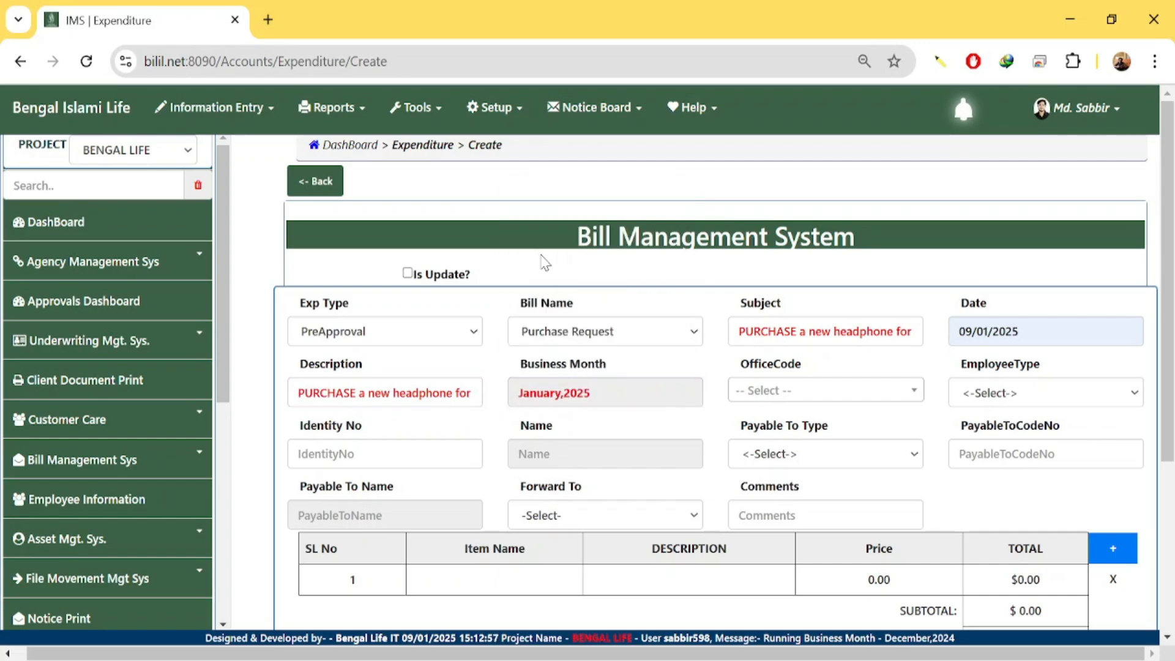
Search 'ashu' and pick ASHULIA COLLECTION BOOTH-ABD1301 as the office code.
click(813, 395)
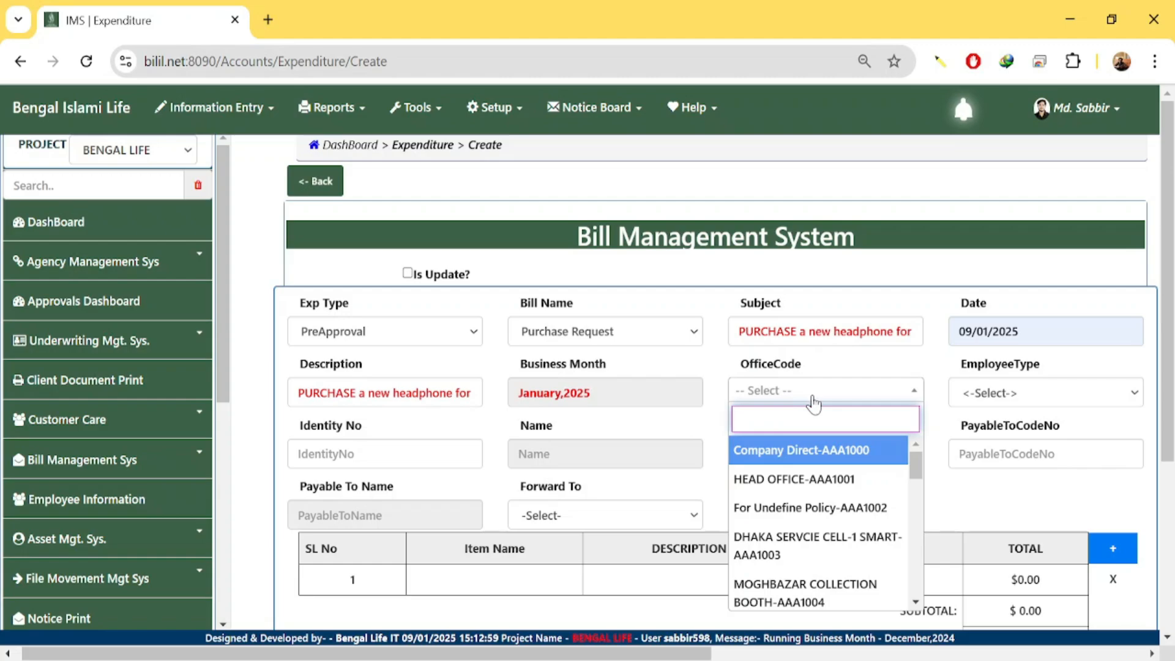
text(ash)
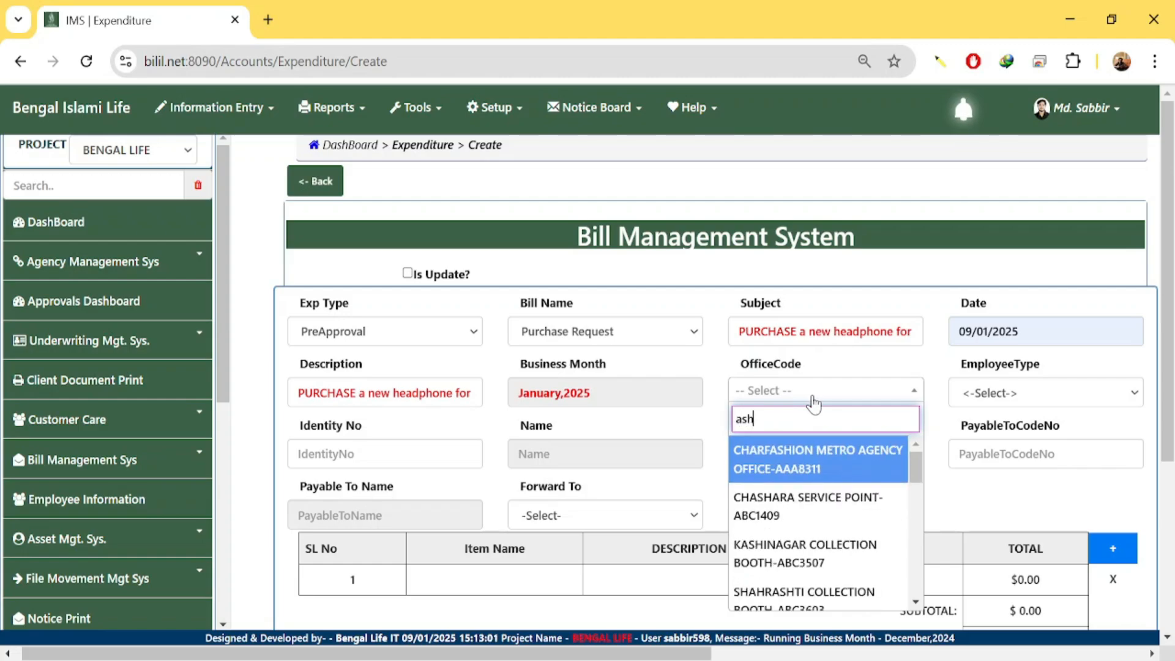
text(u)
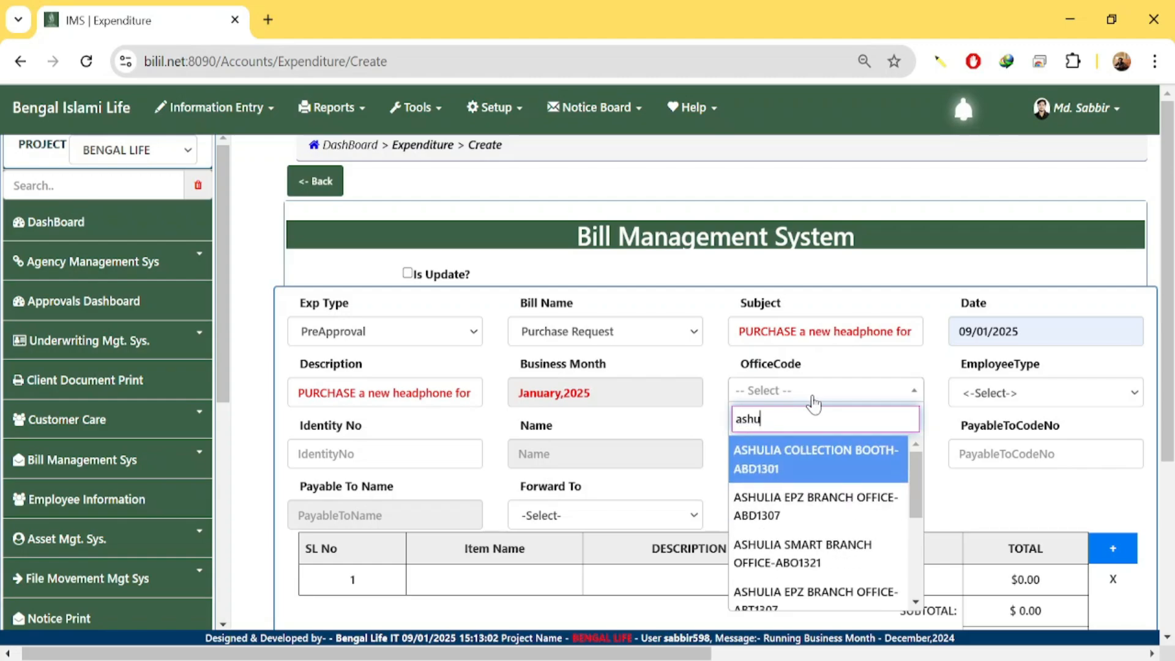
click(824, 460)
Set the employee type to Sales and enter the employee's identity number so the name auto-fills.
click(1030, 402)
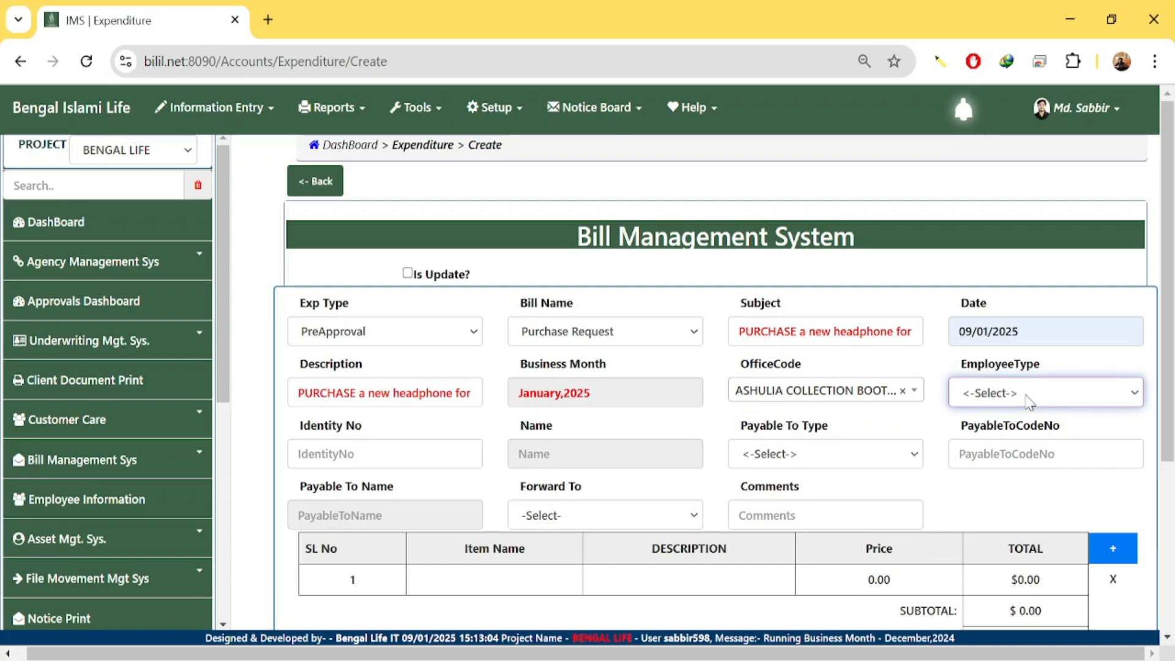
click(1011, 464)
click(366, 452)
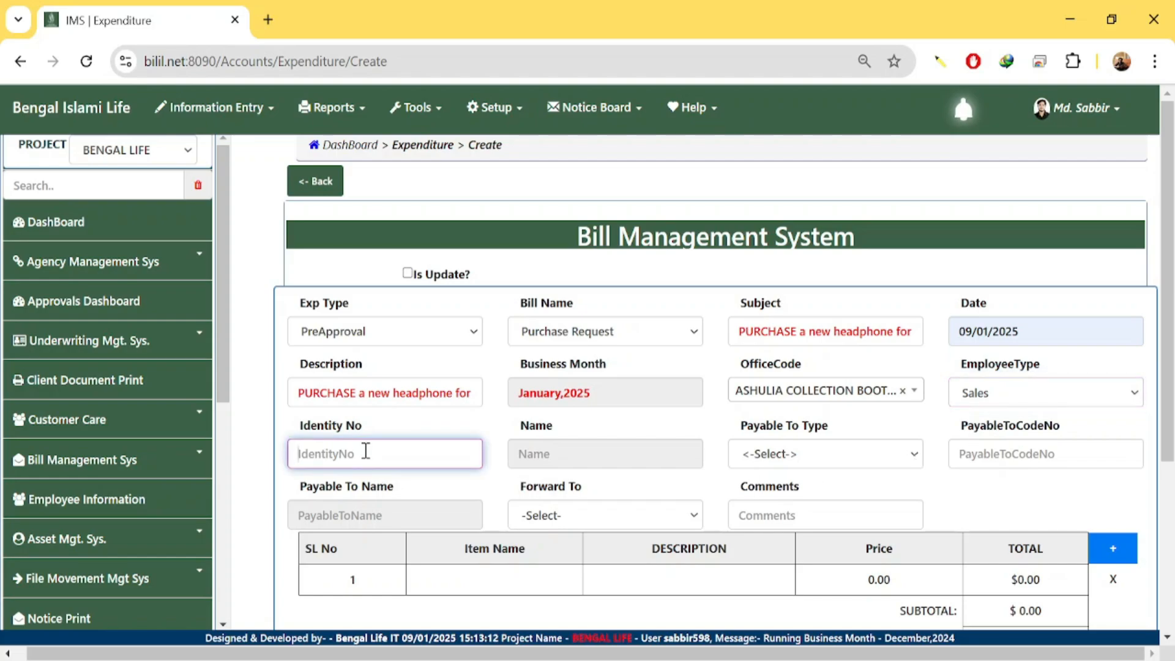
text(04000748)
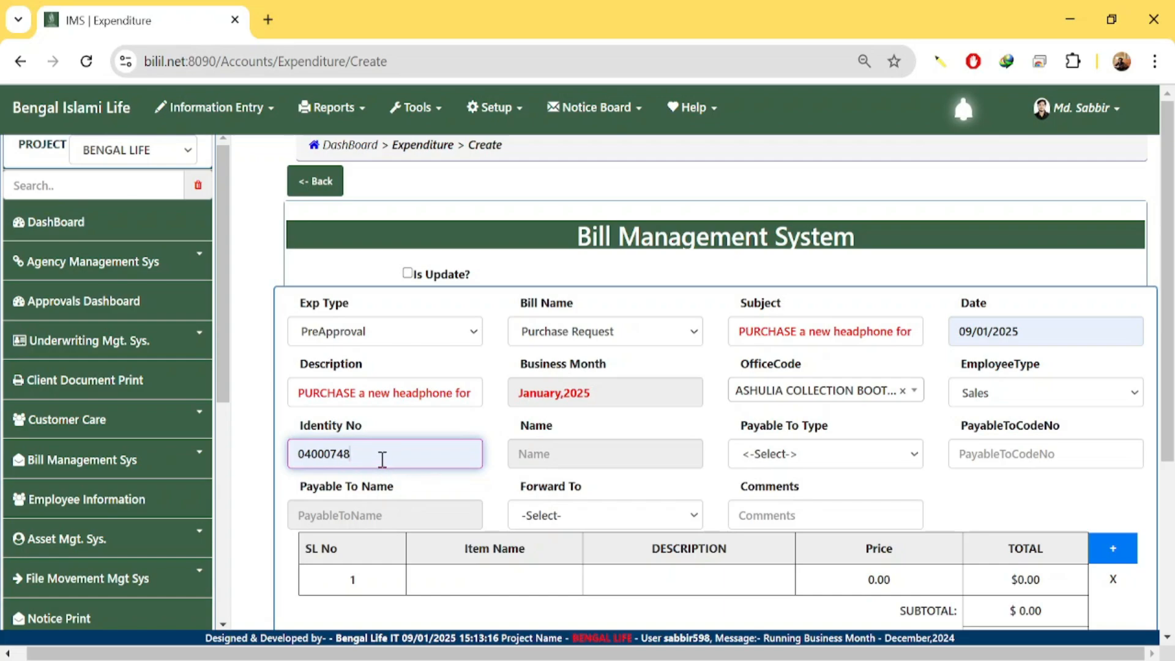
key(Tab)
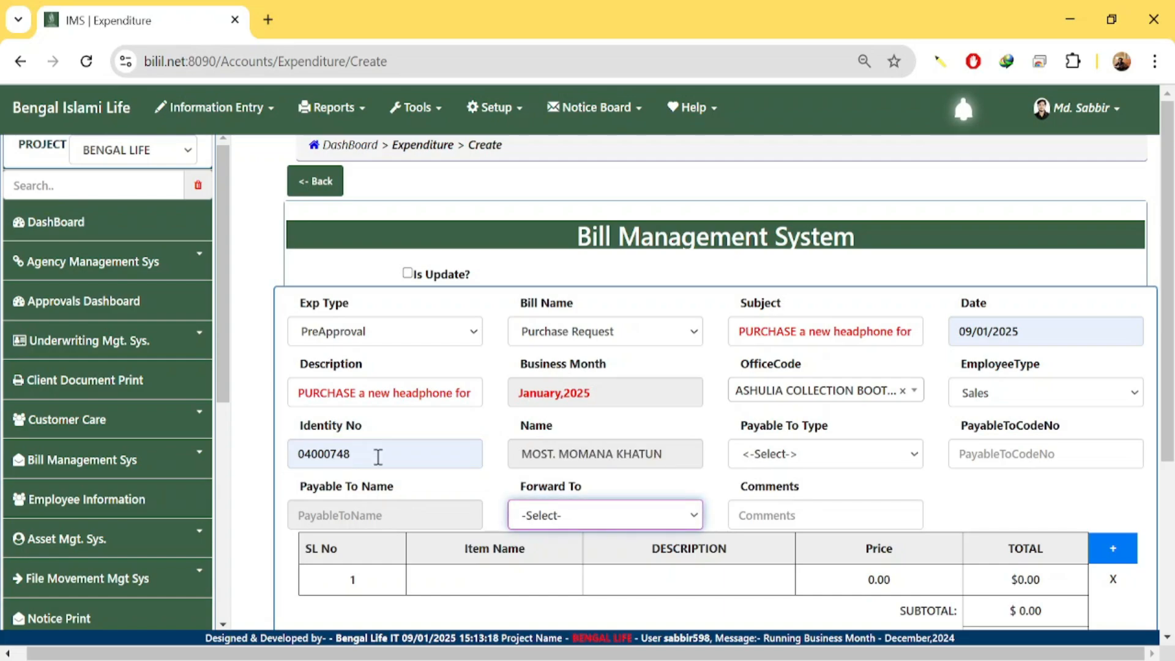
drag(519, 458, 700, 465)
click(713, 471)
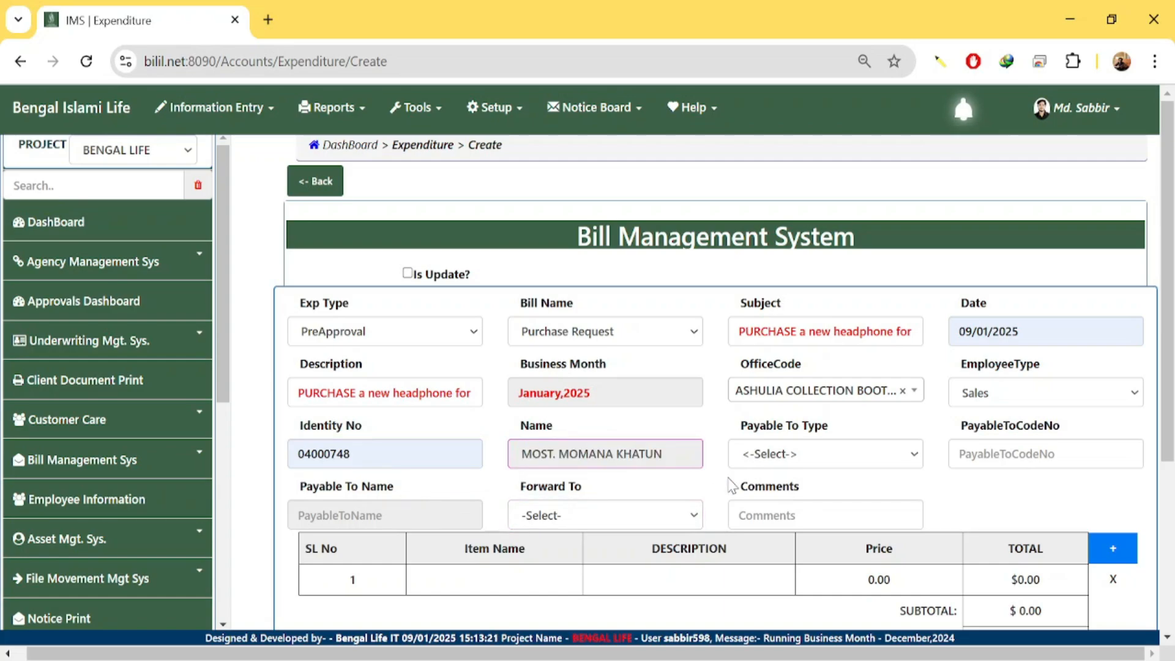
Check the payable-to type options, leaving them unchanged.
click(794, 465)
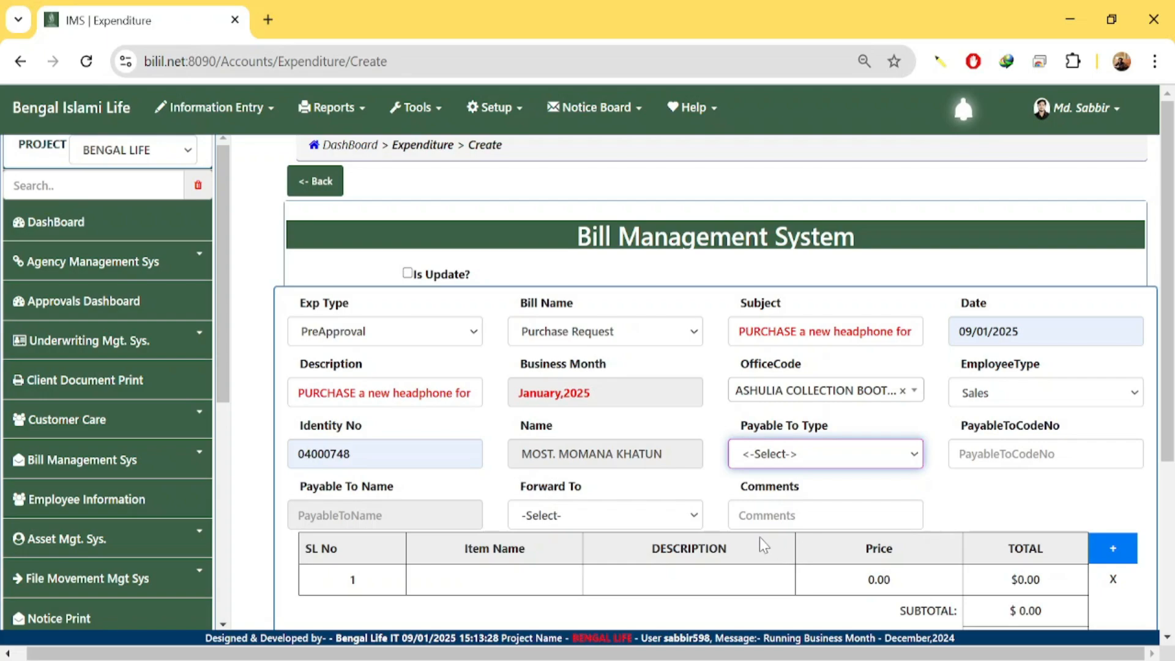
click(715, 496)
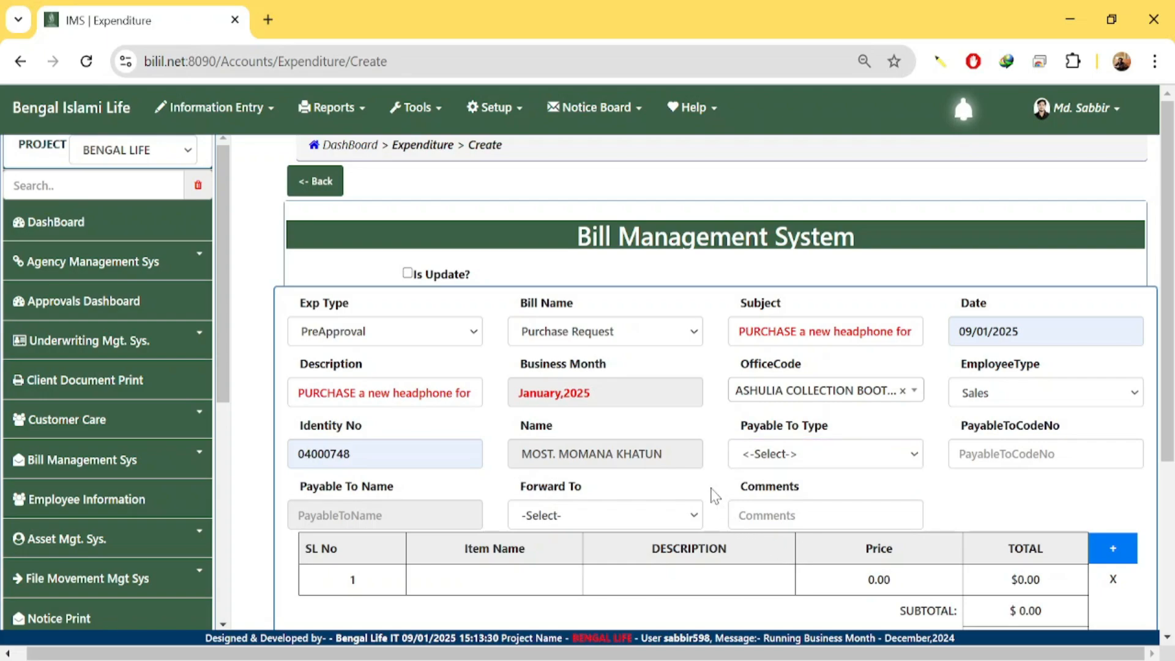
click(1015, 404)
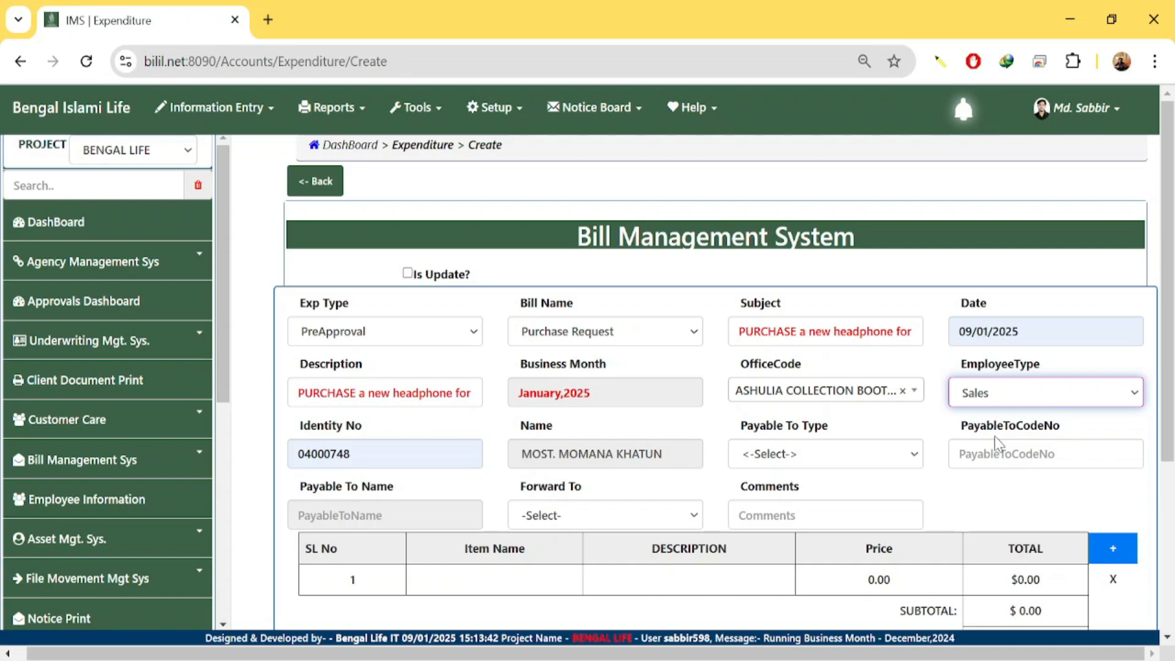
Change the employee type to Admin and enter the new employee's identity number.
click(996, 437)
double_click(440, 457)
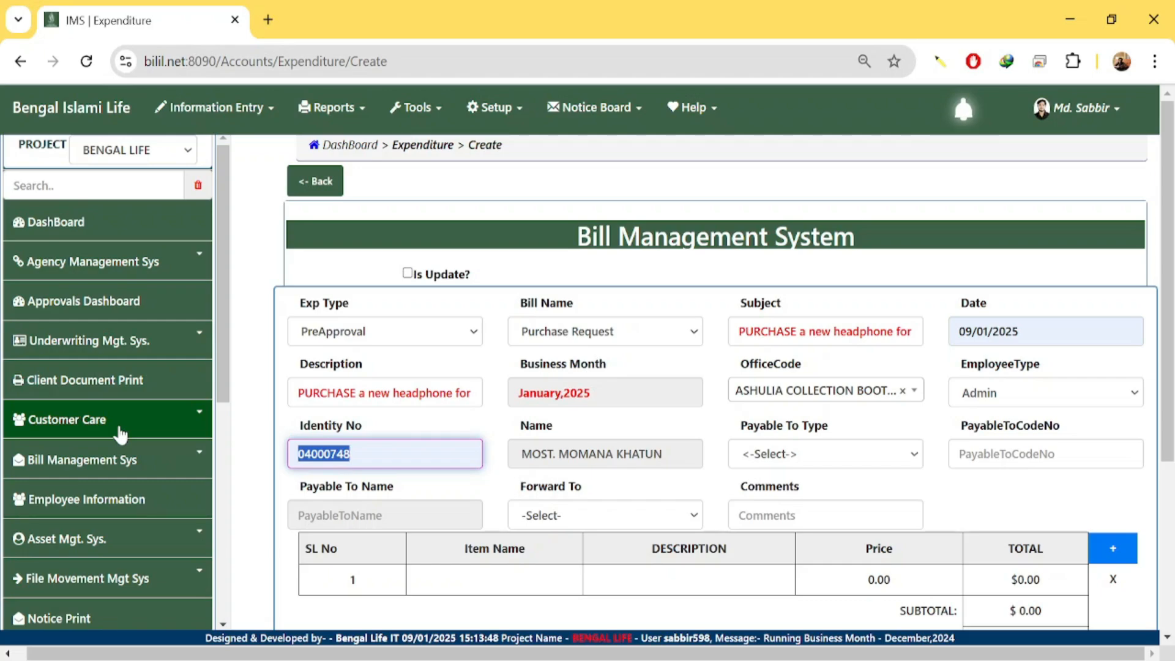
text(9)
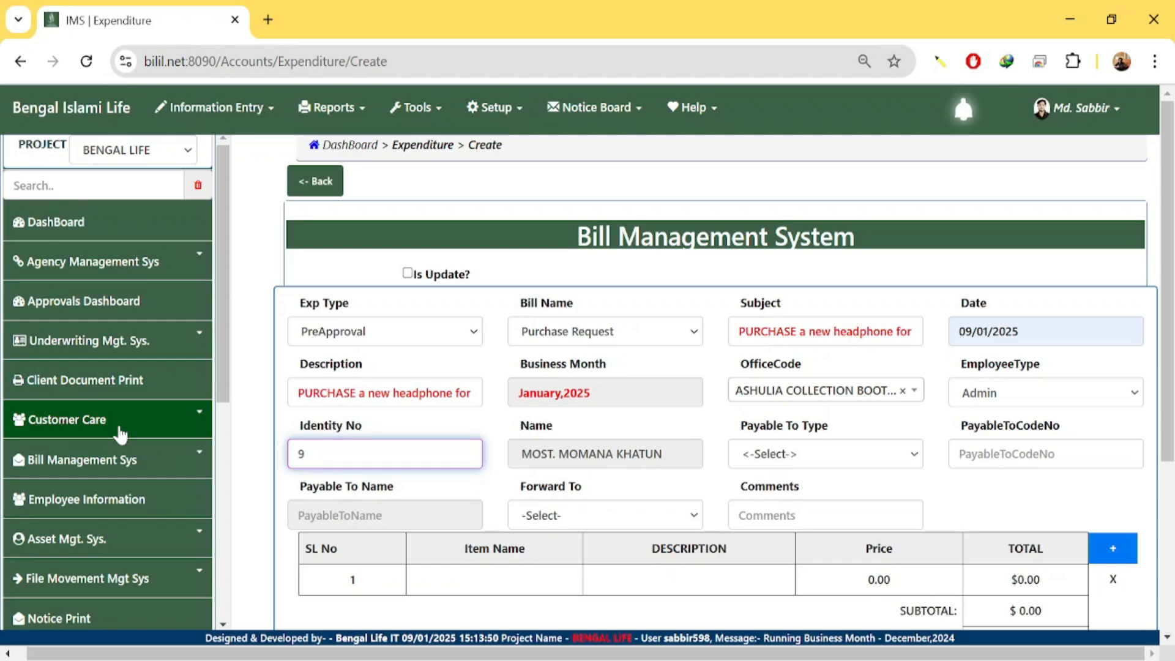
key(BackSpace)
text(598)
key(Tab)
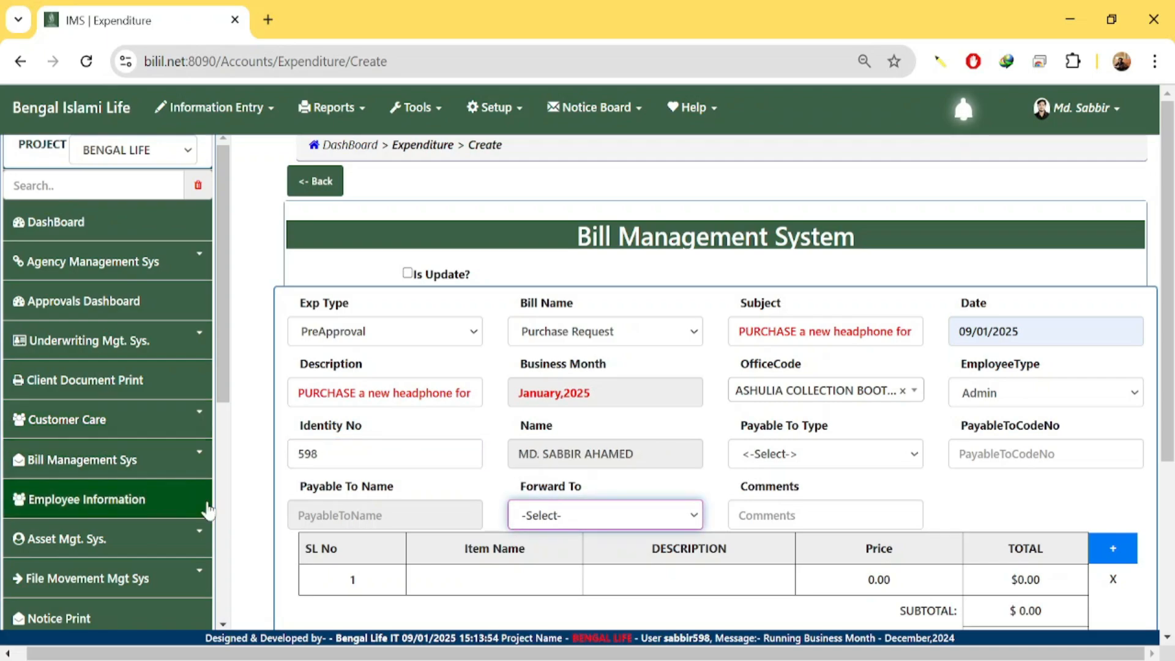
click(493, 489)
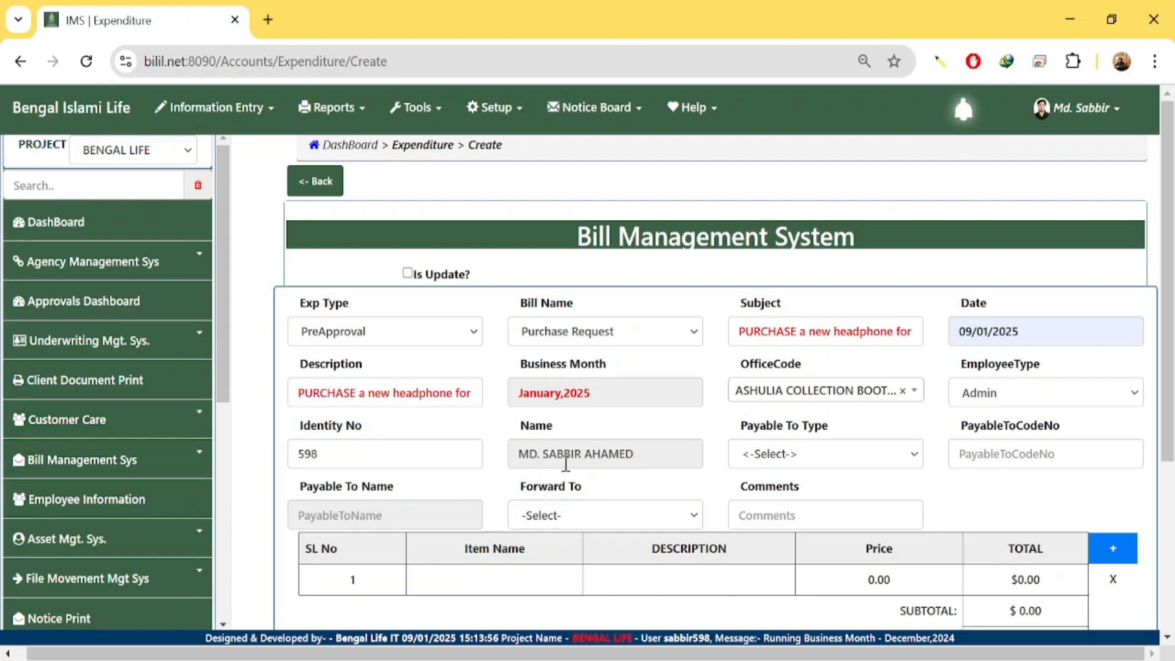
drag(529, 457, 703, 441)
click(711, 496)
Forward the bill to the officer's office and add the comment 'PLEASE APPROVED'.
click(558, 520)
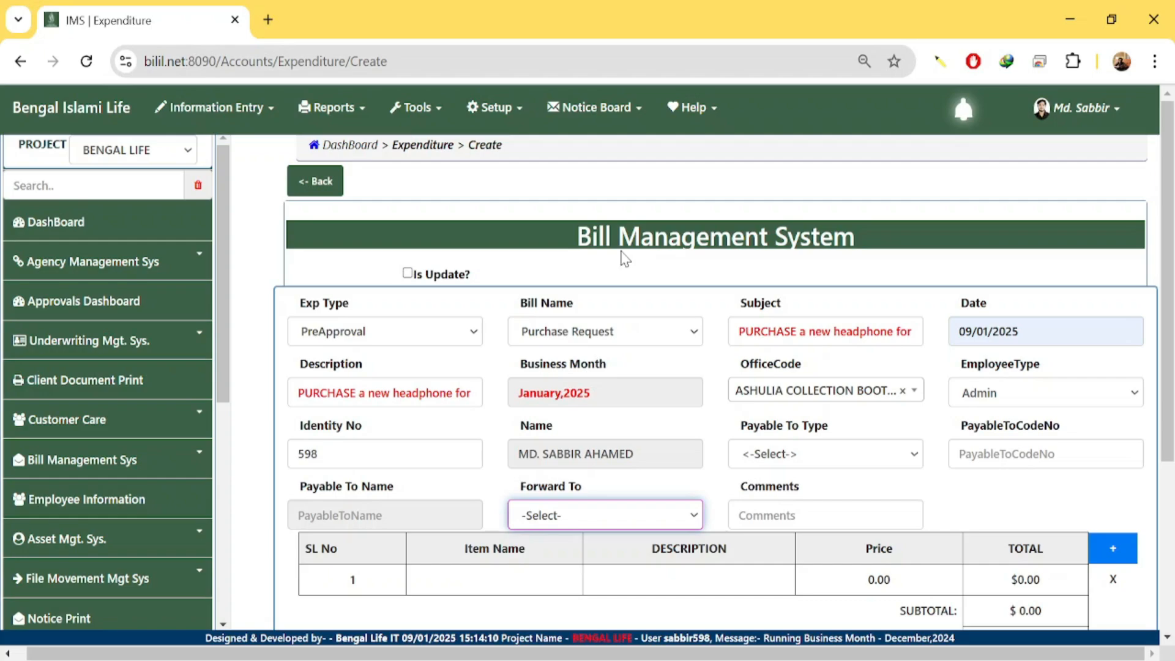
click(618, 478)
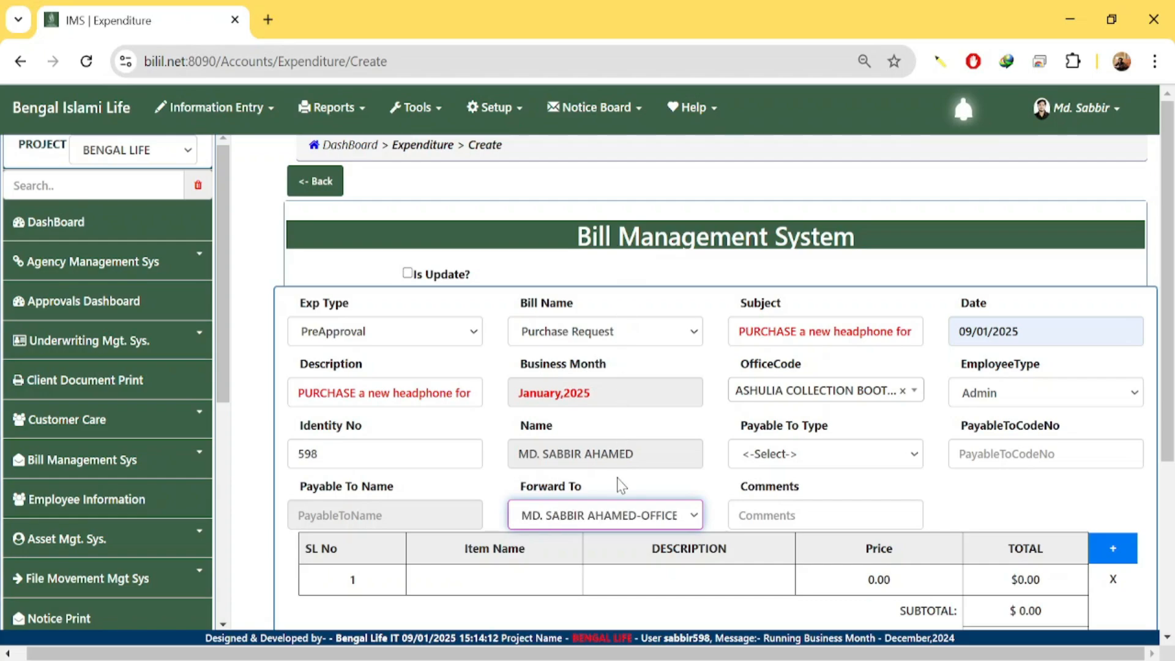
click(794, 512)
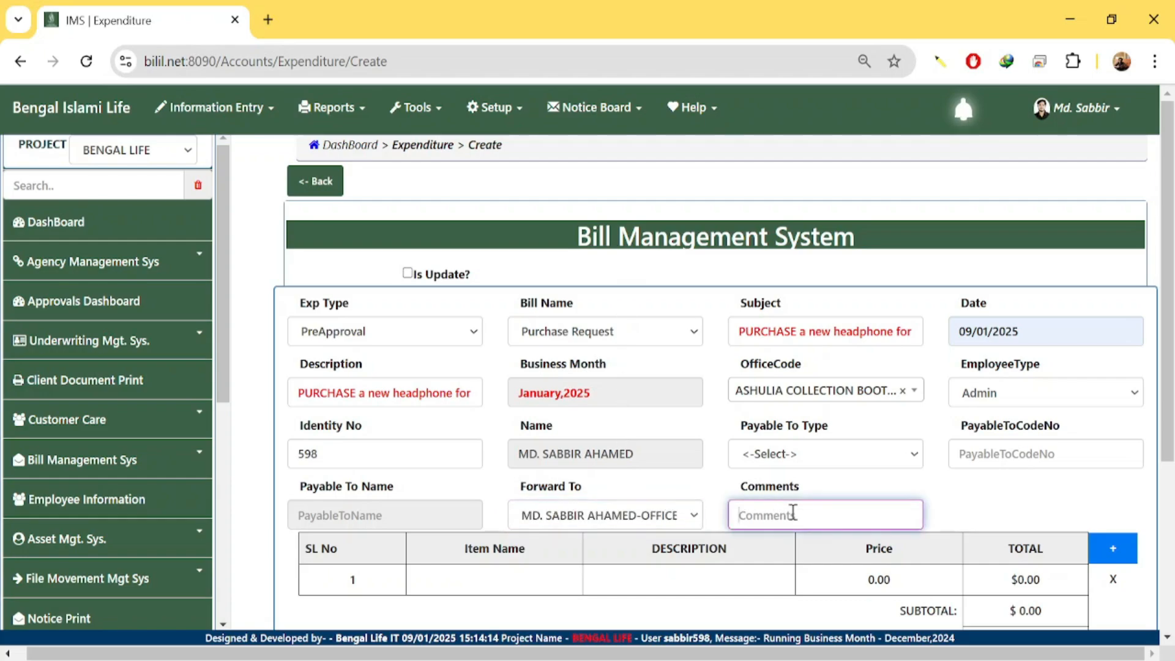
text(PLEASE APPROVED)
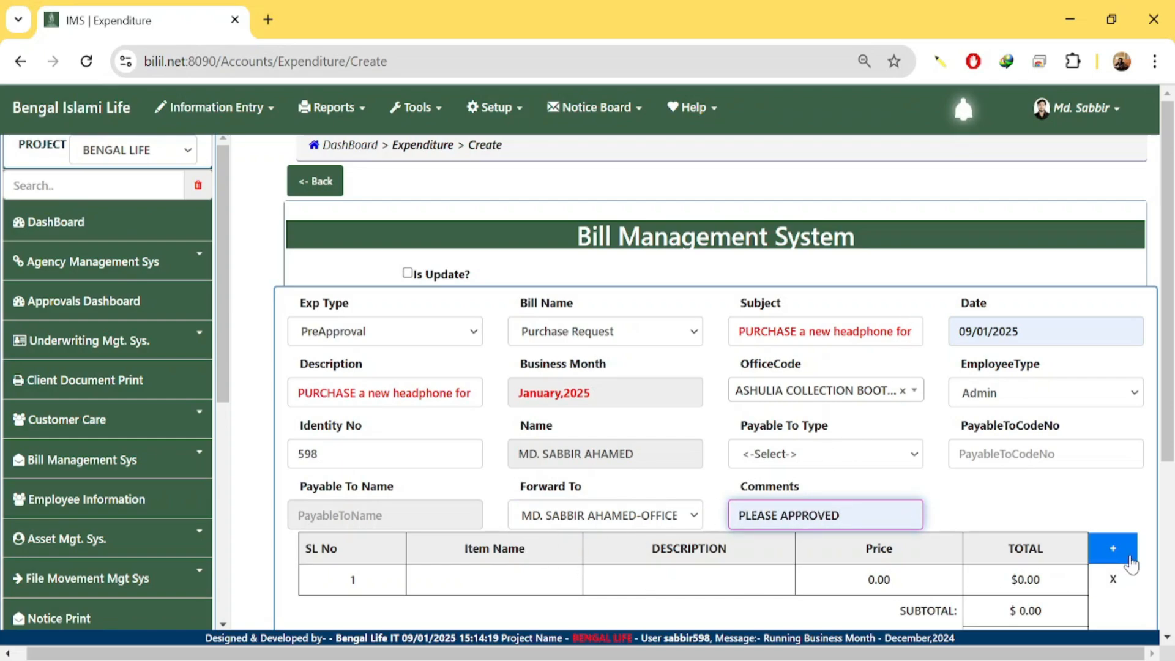
Enter HEADPHONE as row 1's item name with a price of 1200.
scroll(637, 566, down, 3)
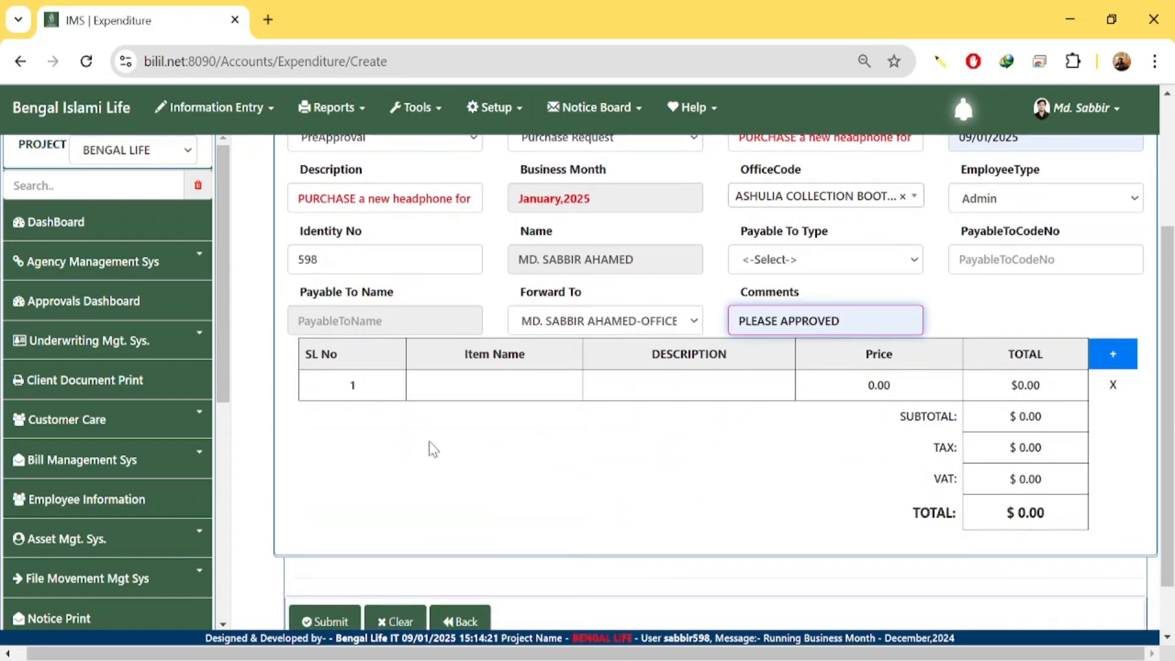
click(459, 388)
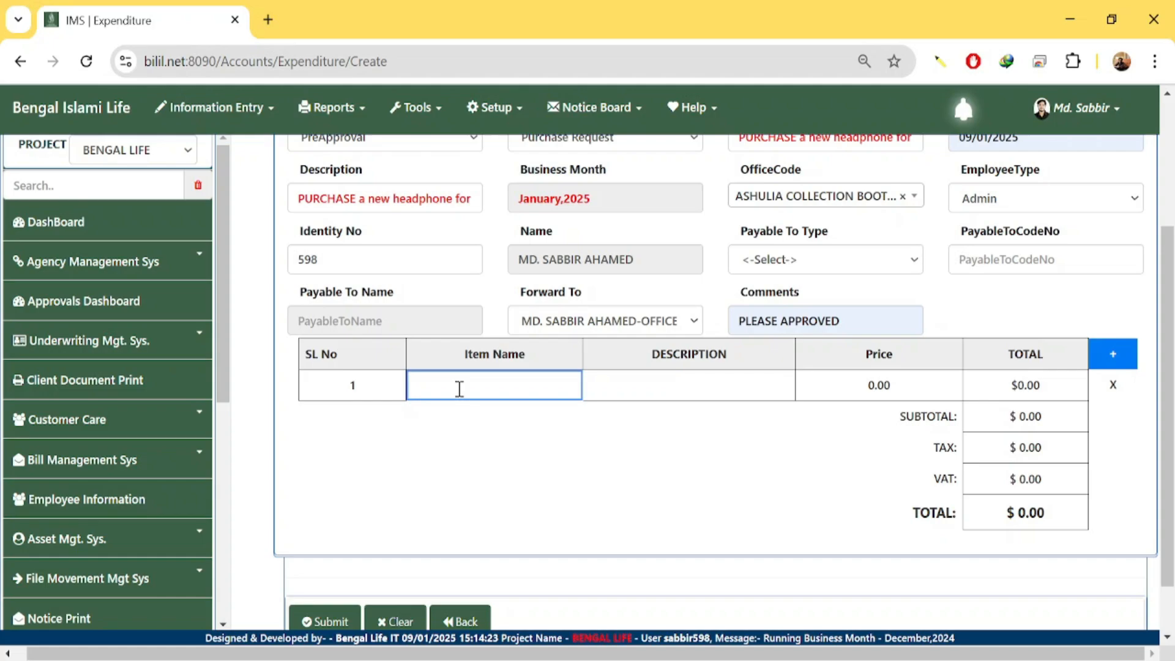
text(HEAD)
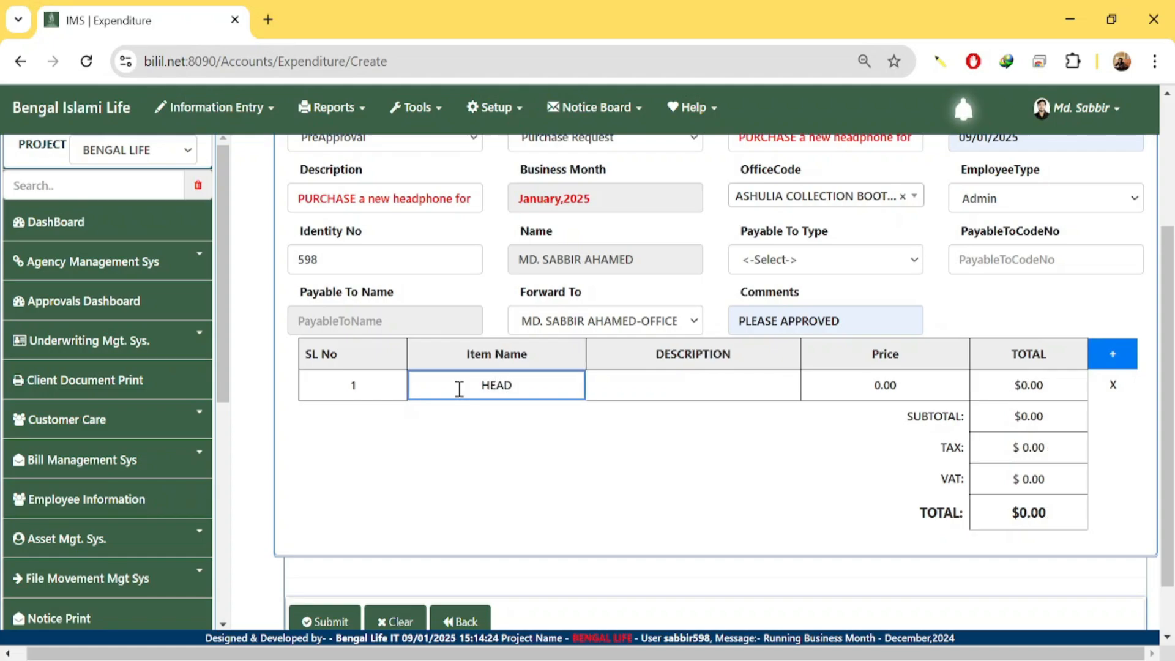
text(PHONE)
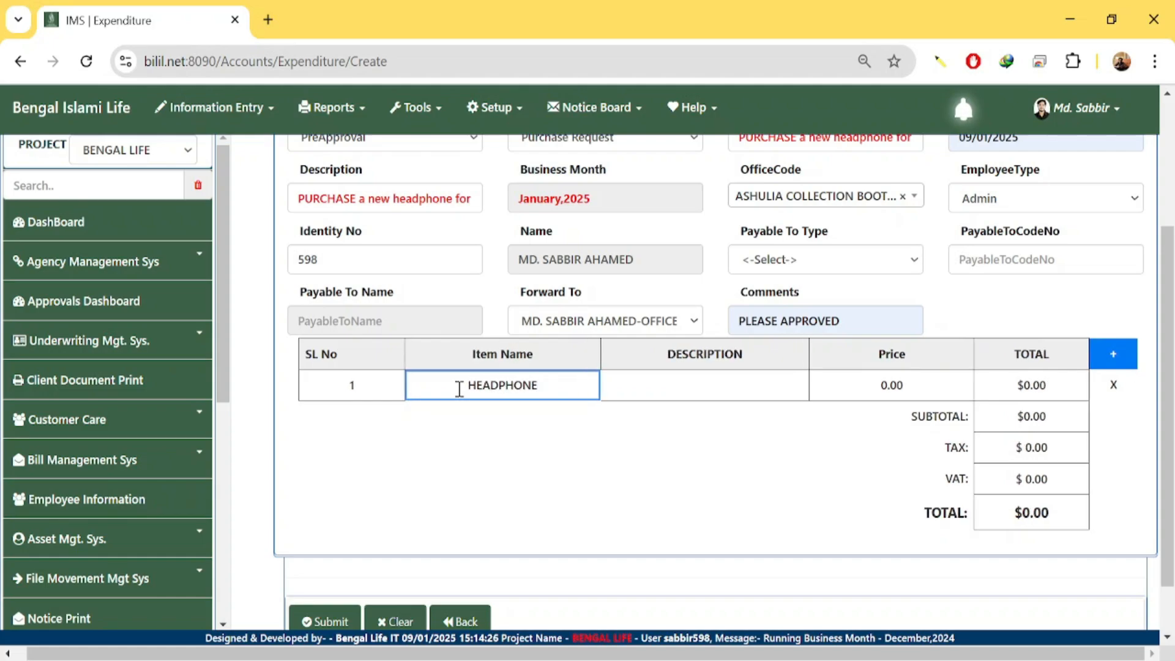
click(673, 384)
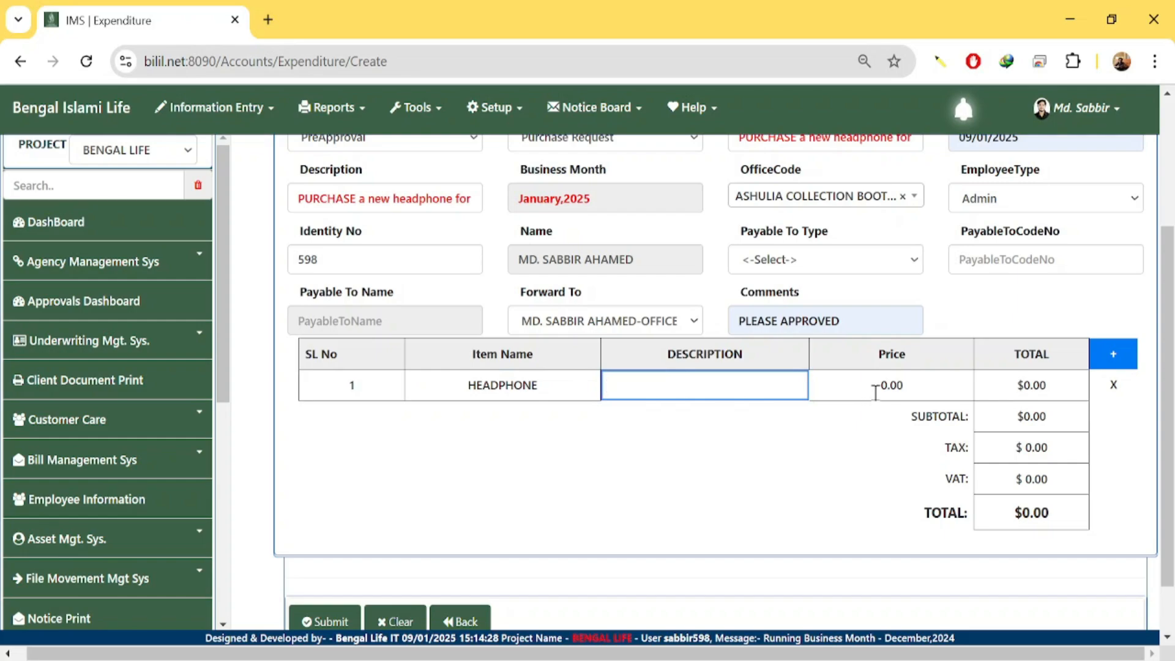
click(876, 390)
drag(912, 389, 806, 420)
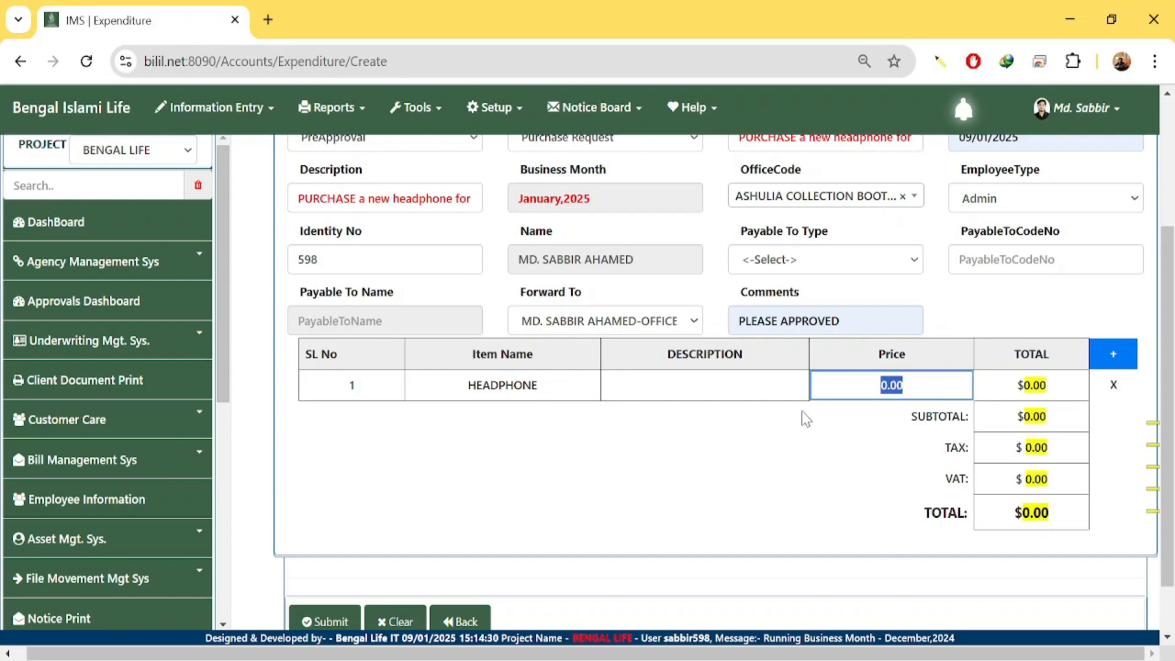
text(1200)
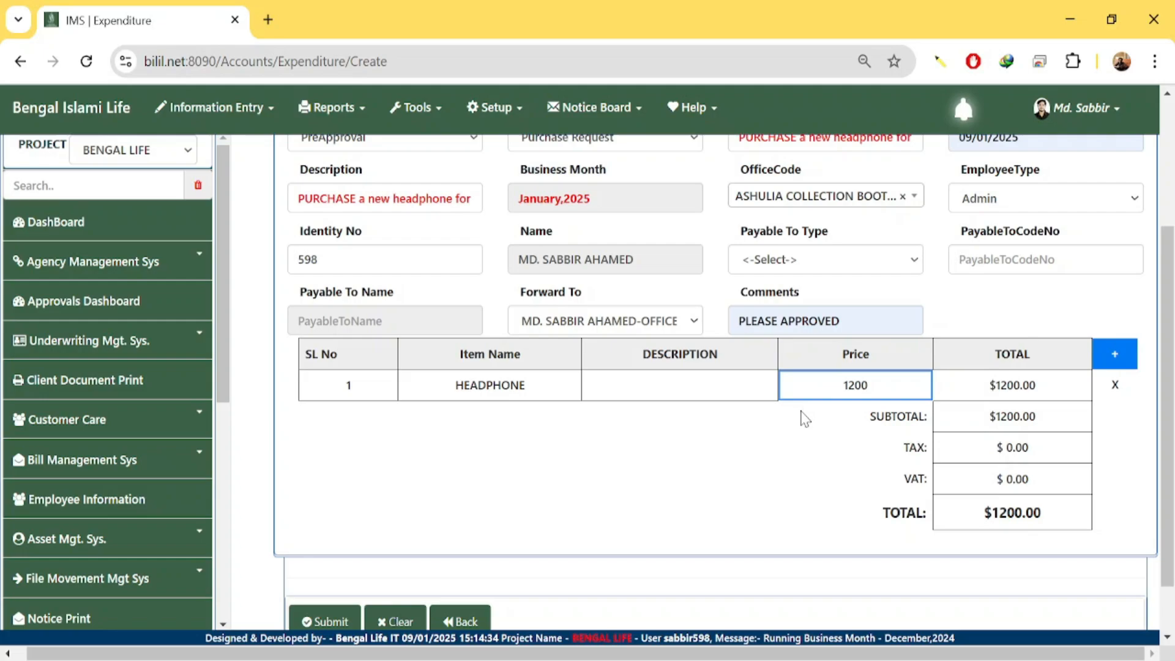
click(716, 384)
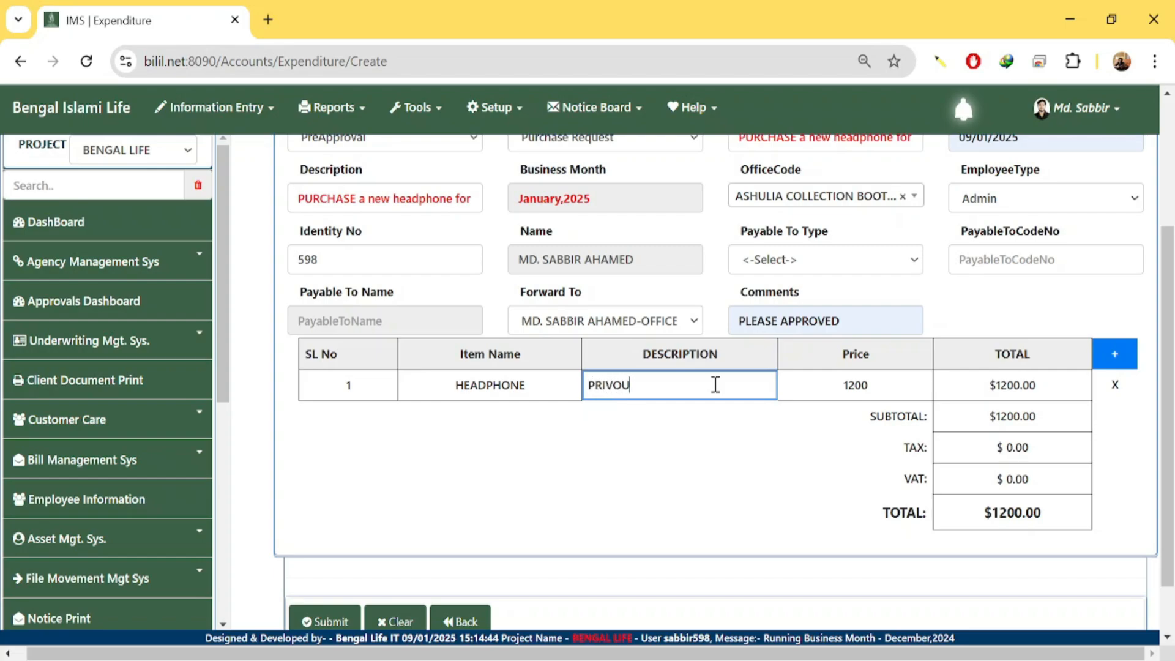
Describe the HEADPHONE item: the old headphone was damaged, so a new one is needed for customer call service.
text(EAD)
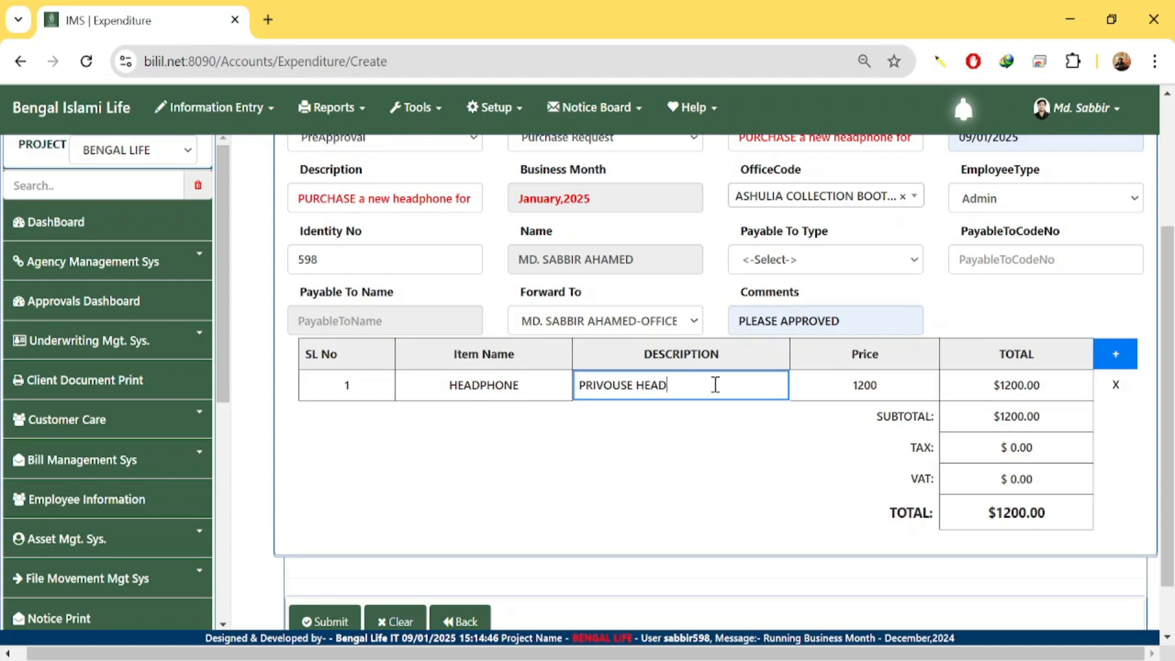
text(PHONE WAS)
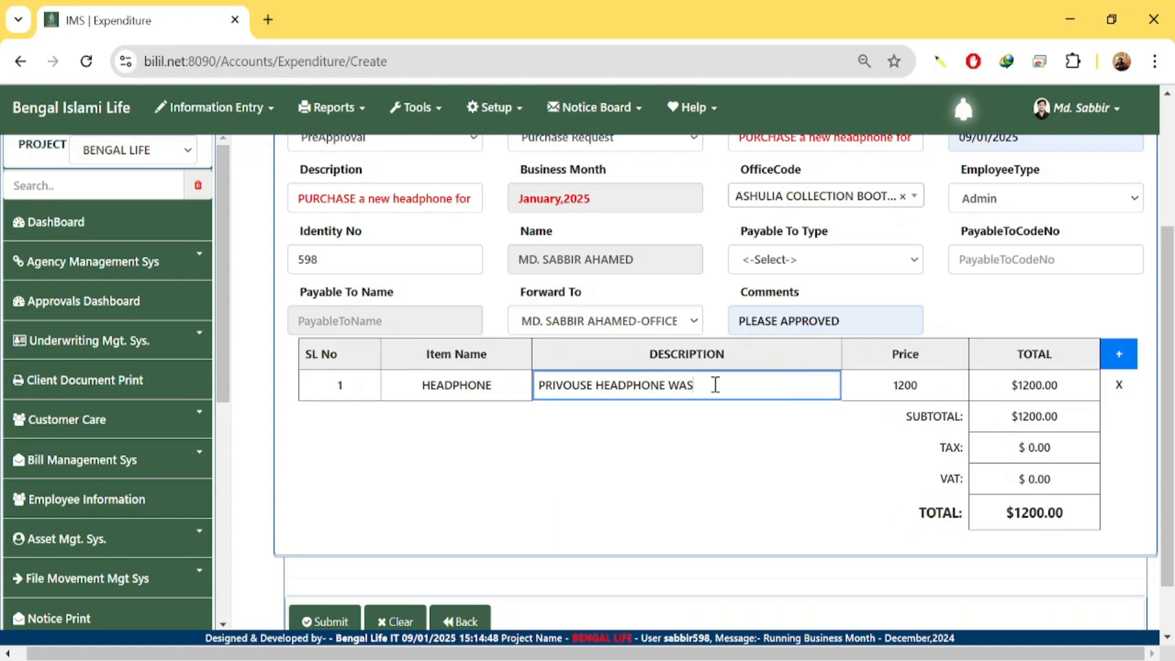
text( DAMAG)
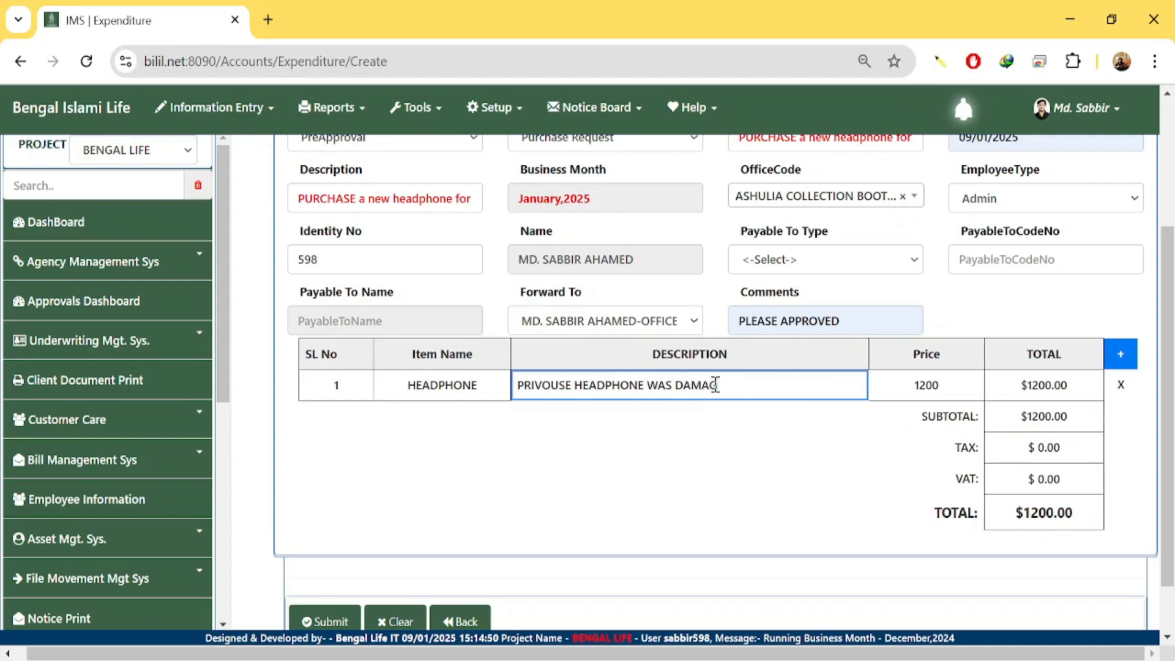
text(E THAT)
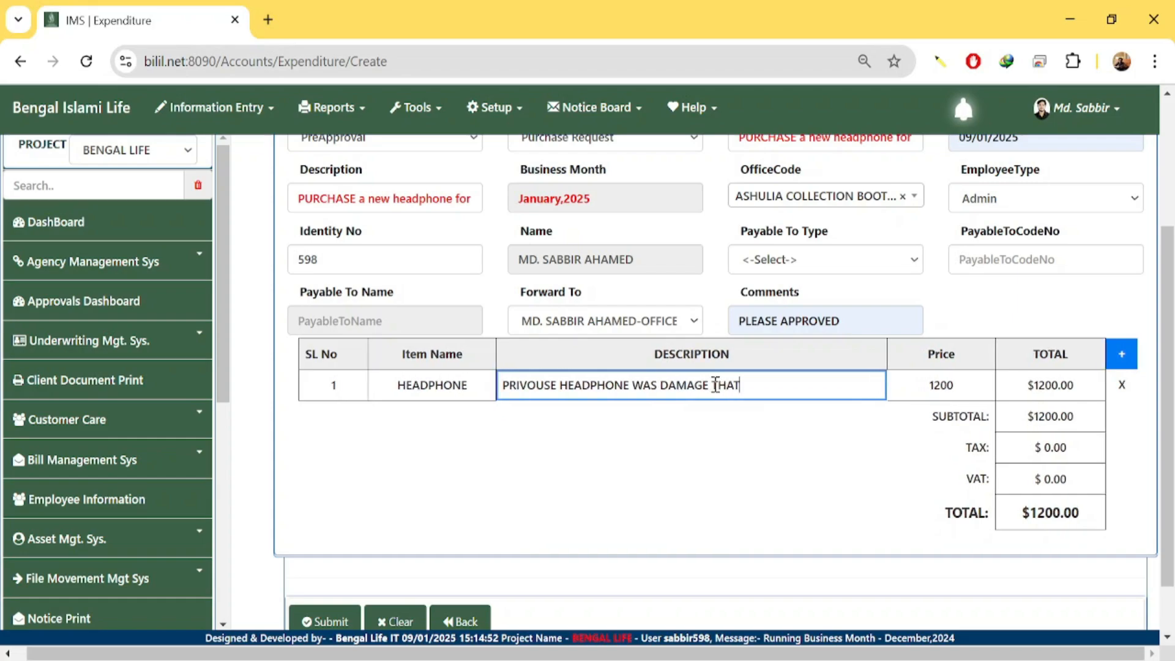
text(S WHAT)
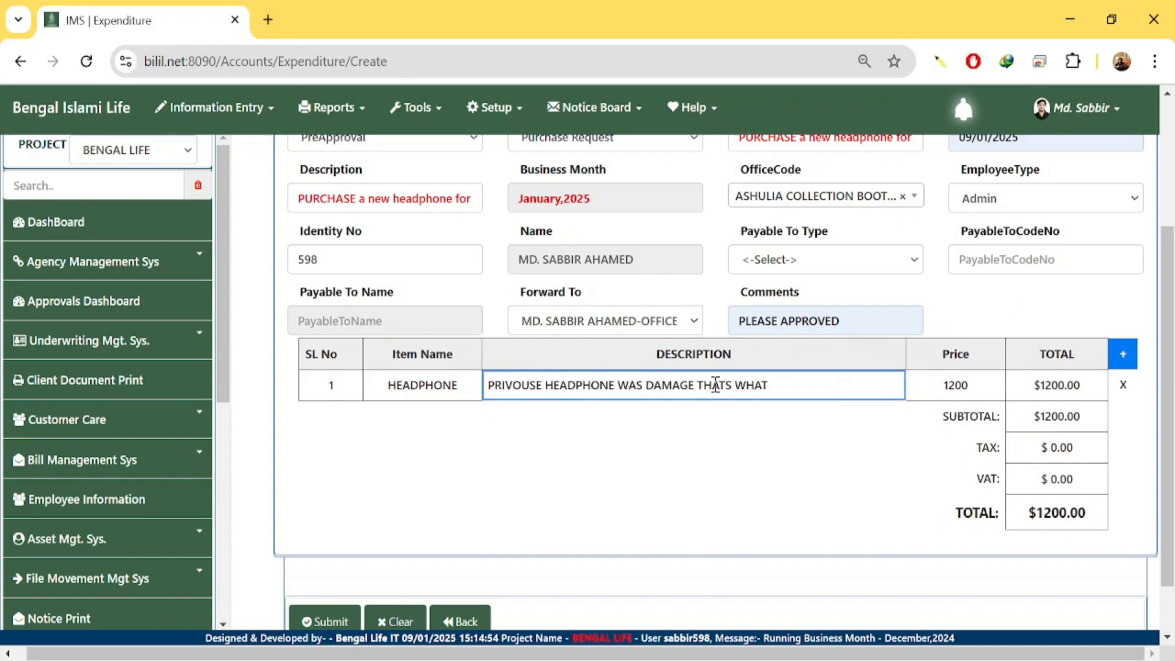
key(BackSpace)
key(BackSpace)
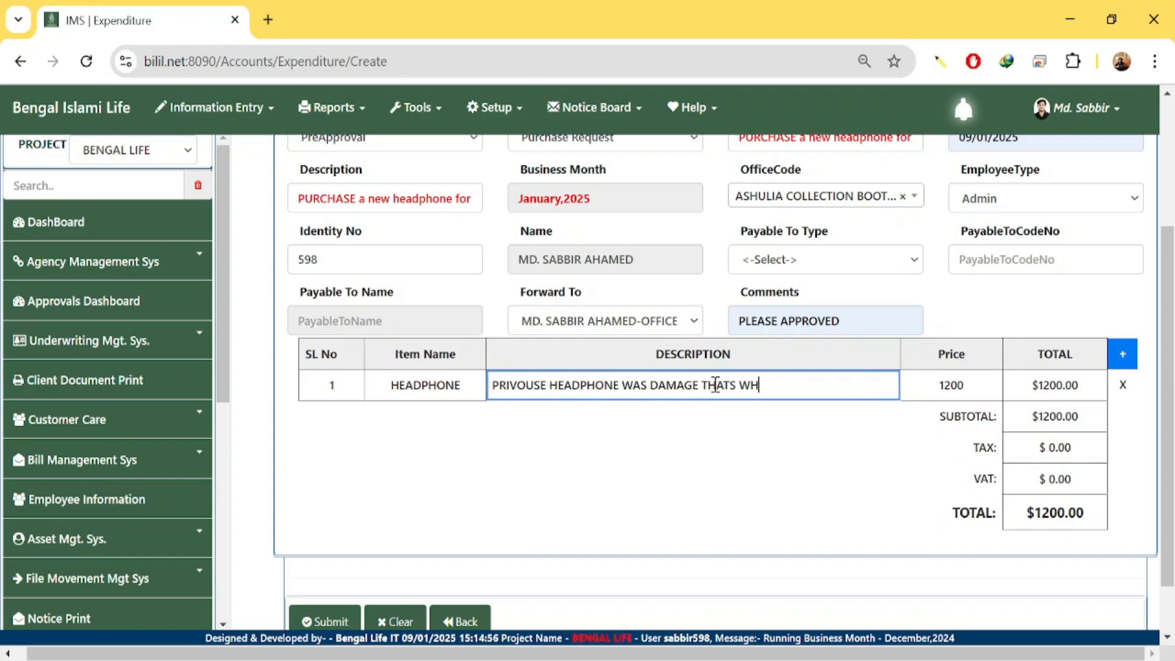
text(Y I M)
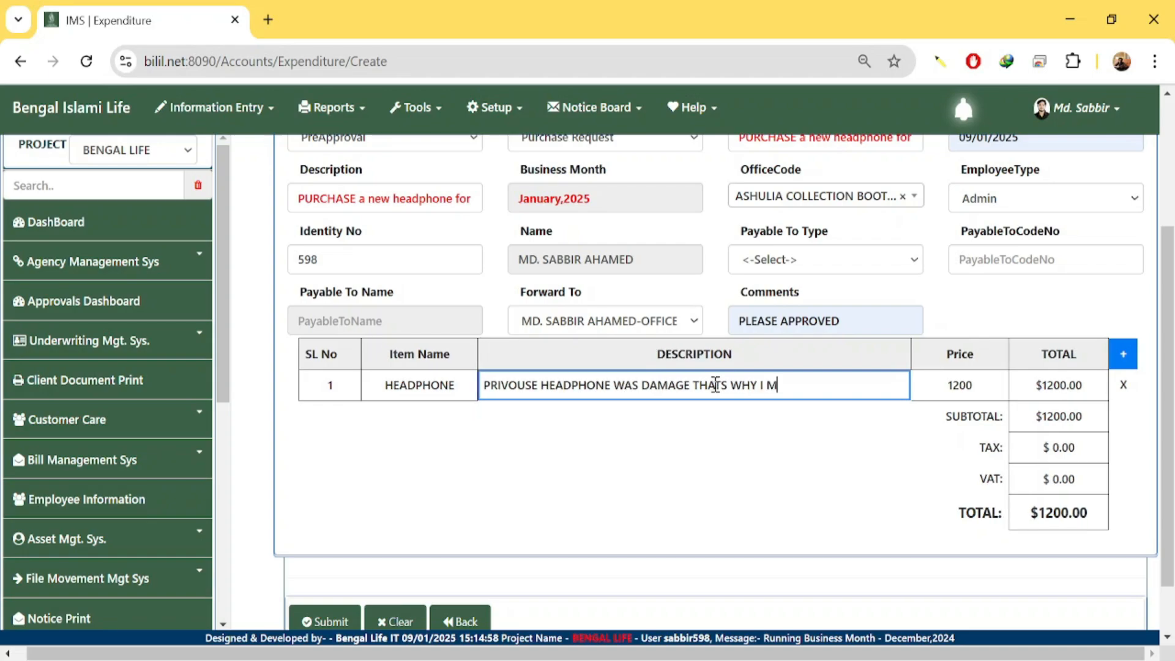
key(BackSpace)
text(NEED A )
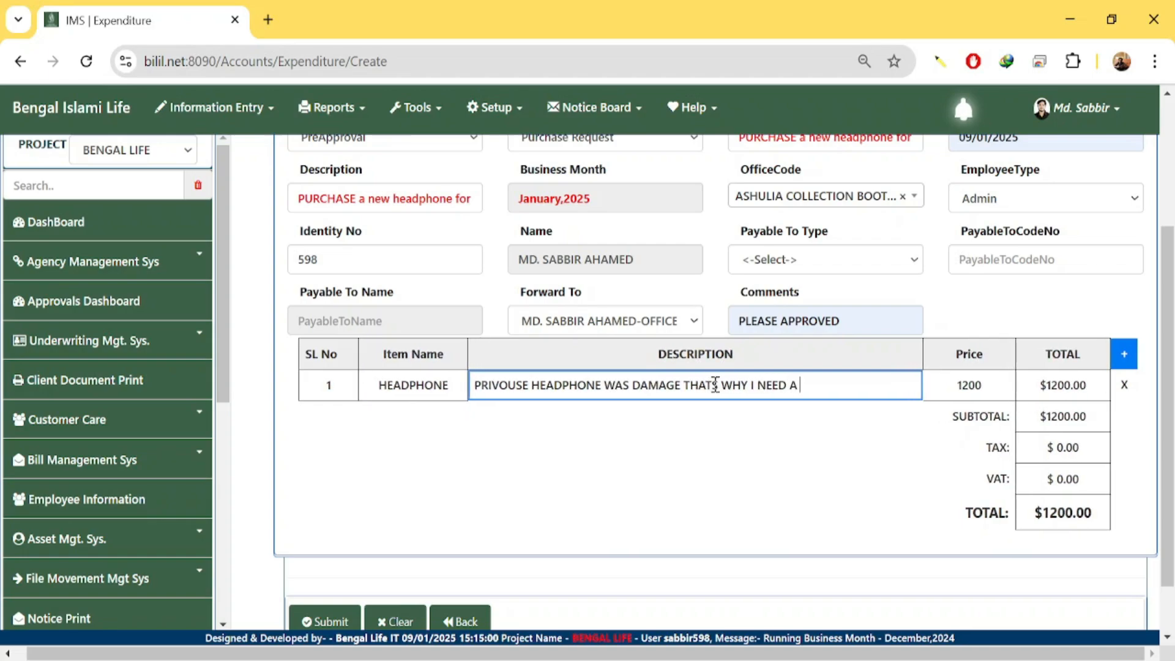
text(NEW HE)
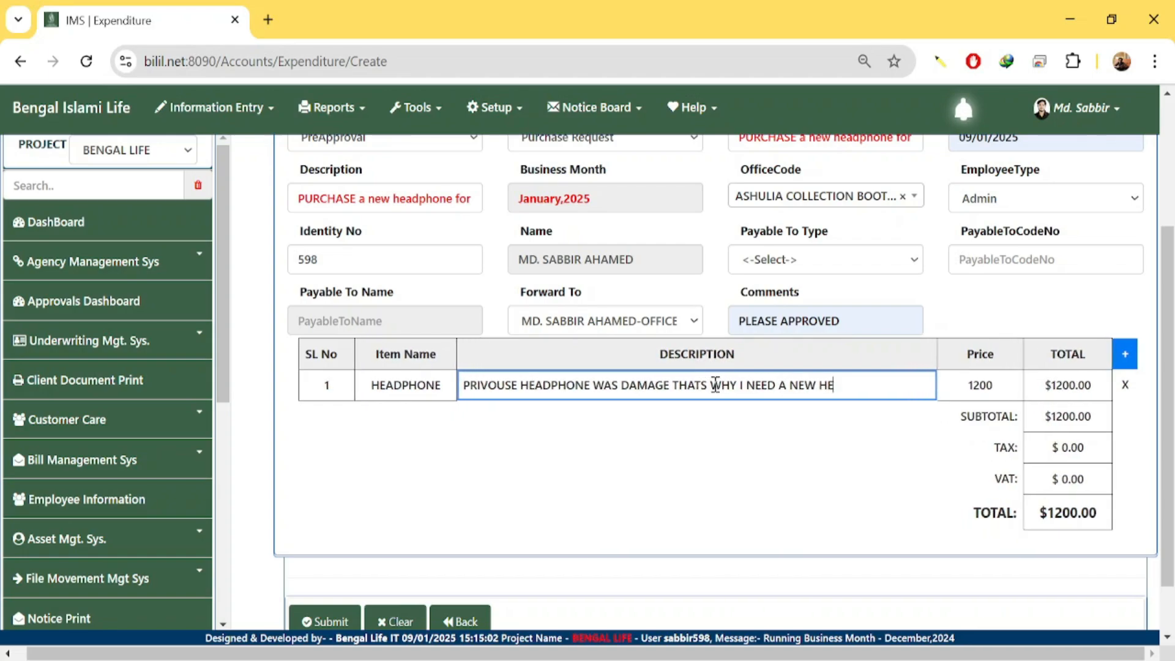
text(ADPHONE )
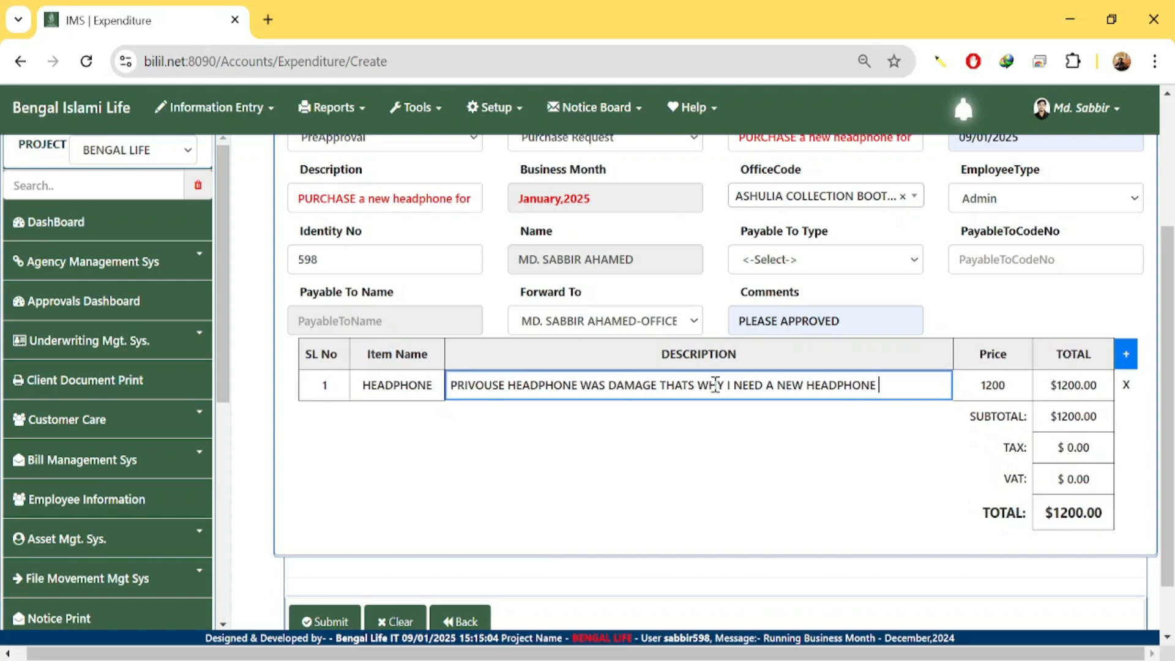
text(FOR )
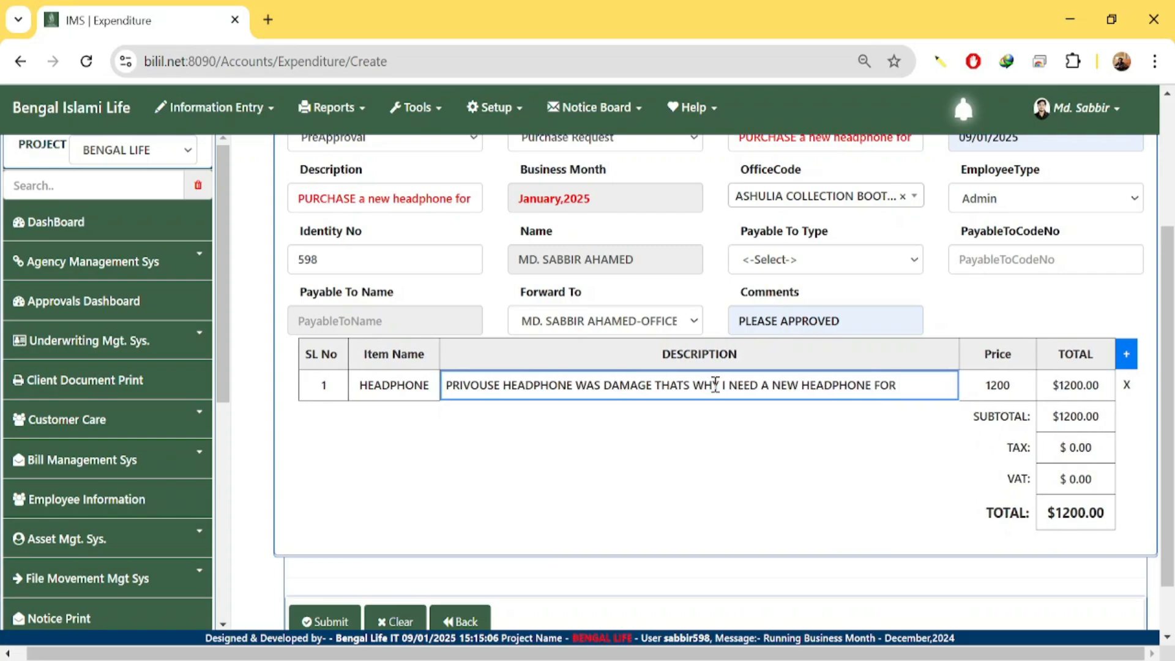
text(WOR)
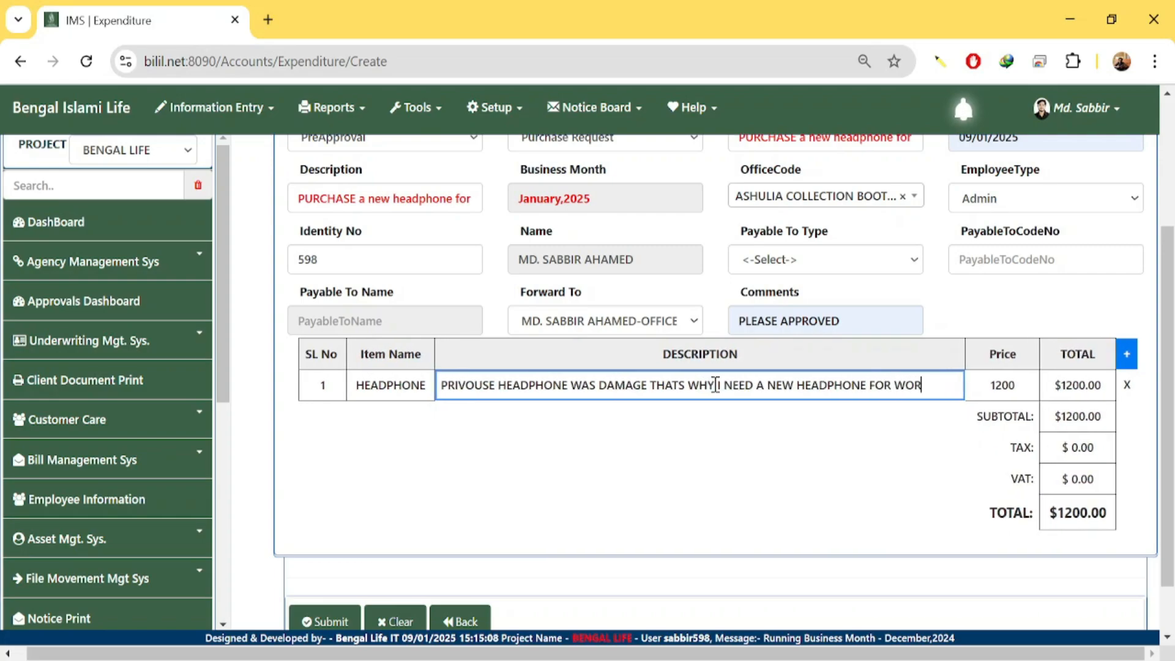
key(BackSpace)
key(BackSpace)
key(BackSpace)
key(BackSpace)
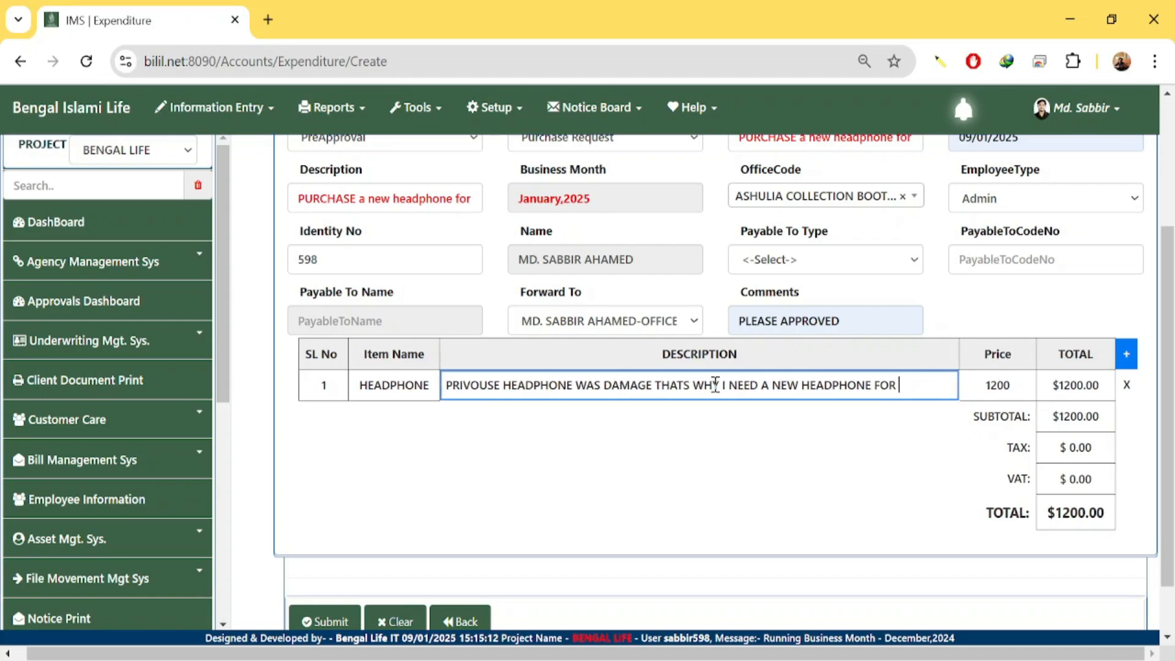
text(CUSTO)
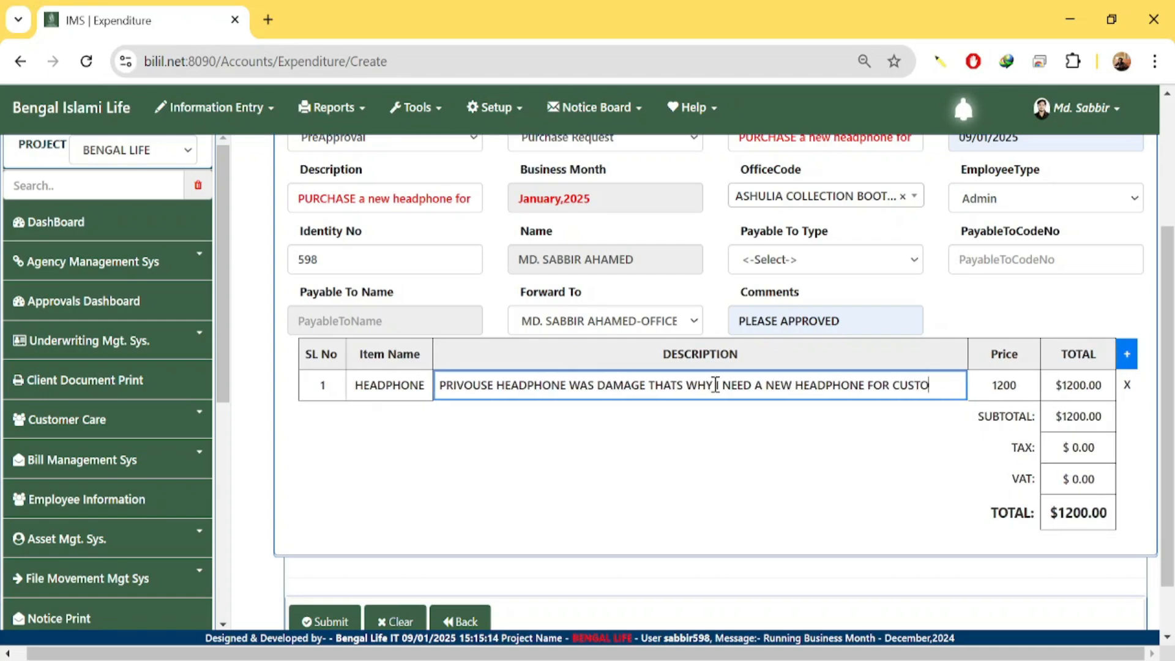
text(MER CALL )
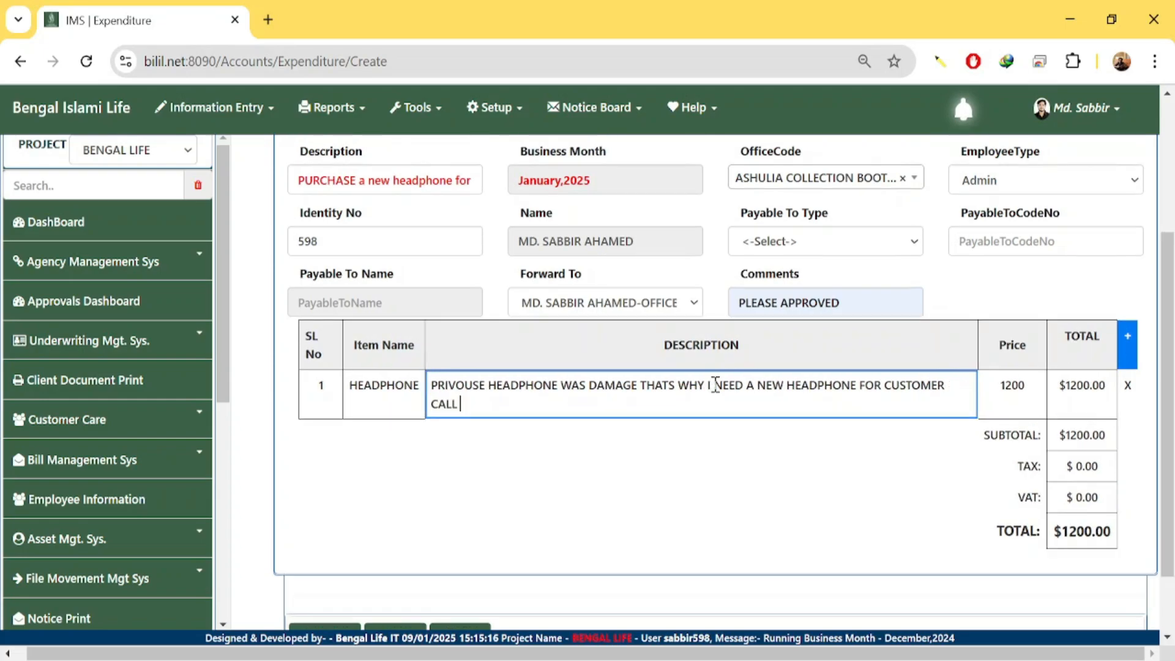
text(SERVIC)
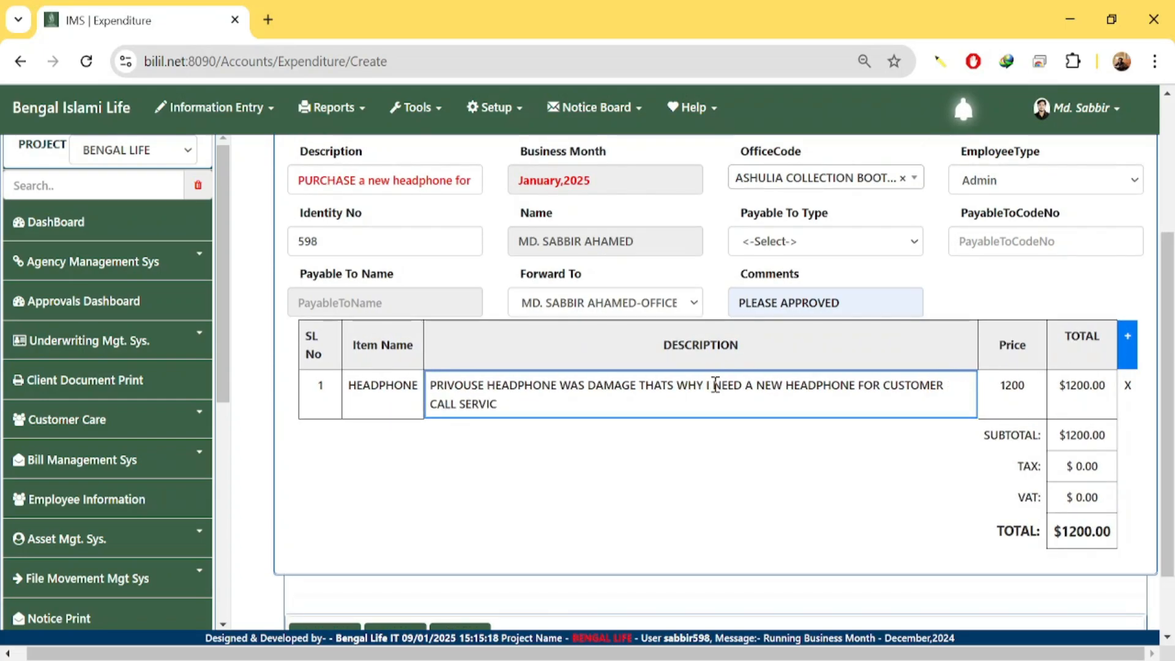
text(E)
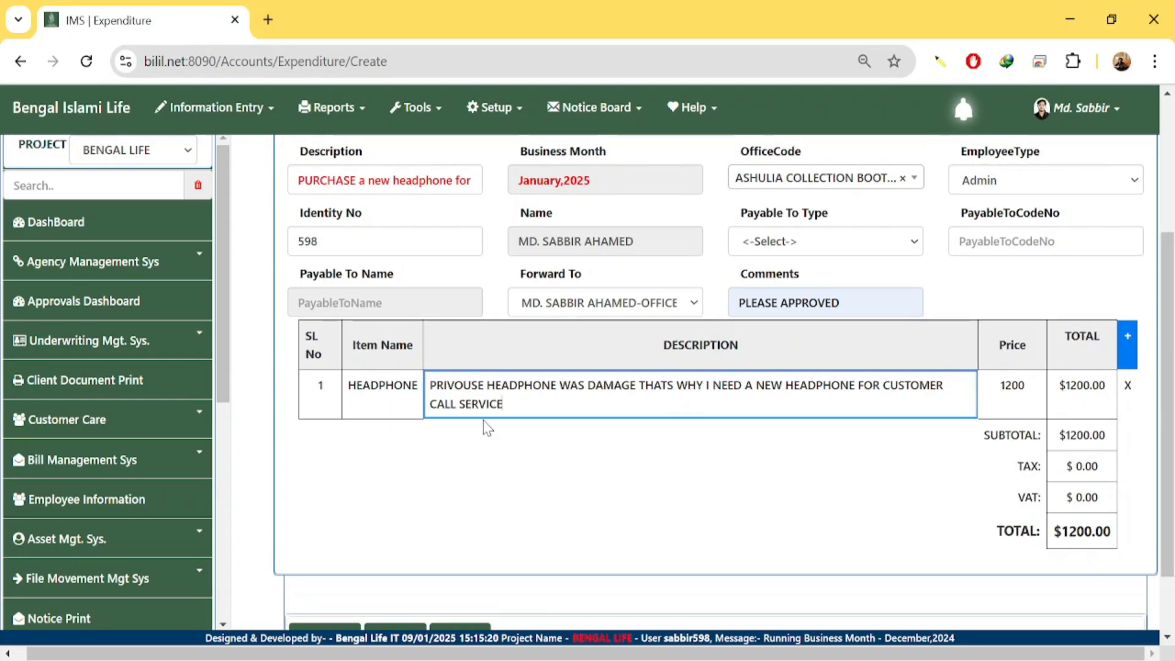
scroll(513, 418, up, 3)
scroll(502, 428, down, 3)
drag(1029, 390, 968, 392)
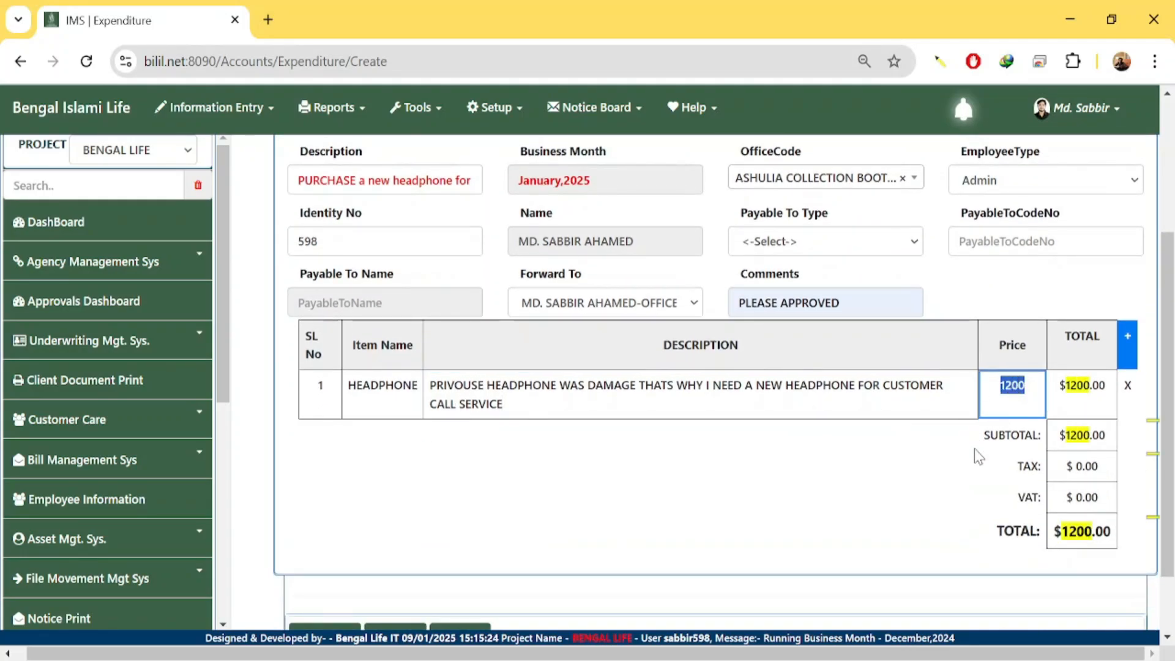
click(881, 468)
scroll(693, 484, down, 1)
scroll(696, 492, down, 1)
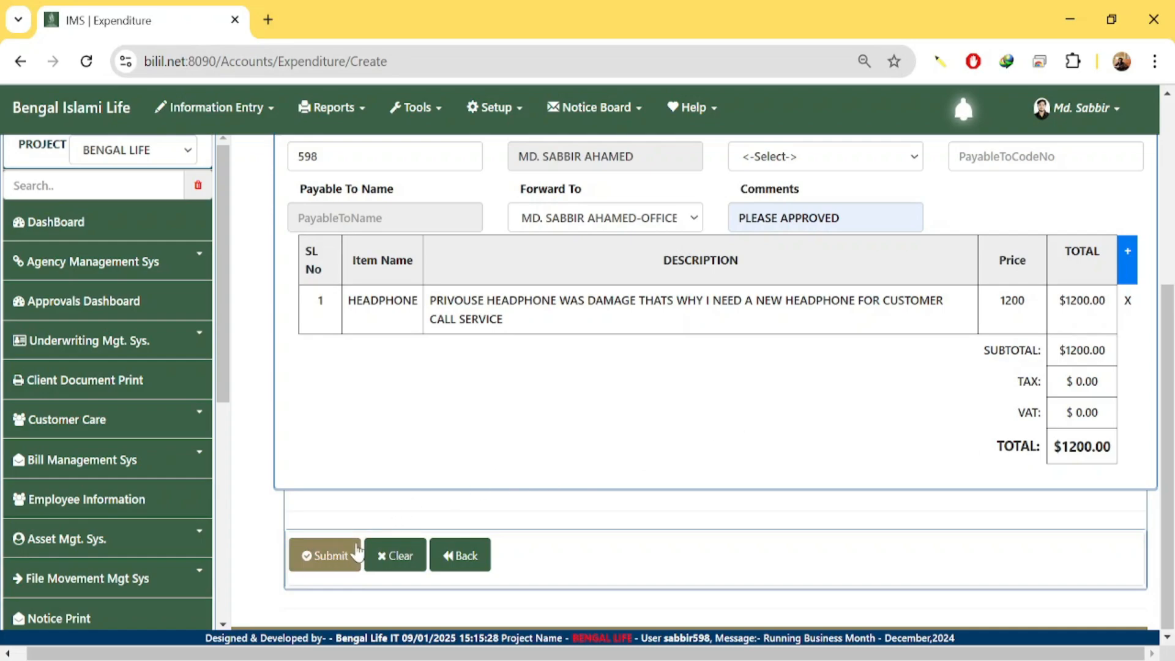
scroll(538, 494, up, 5)
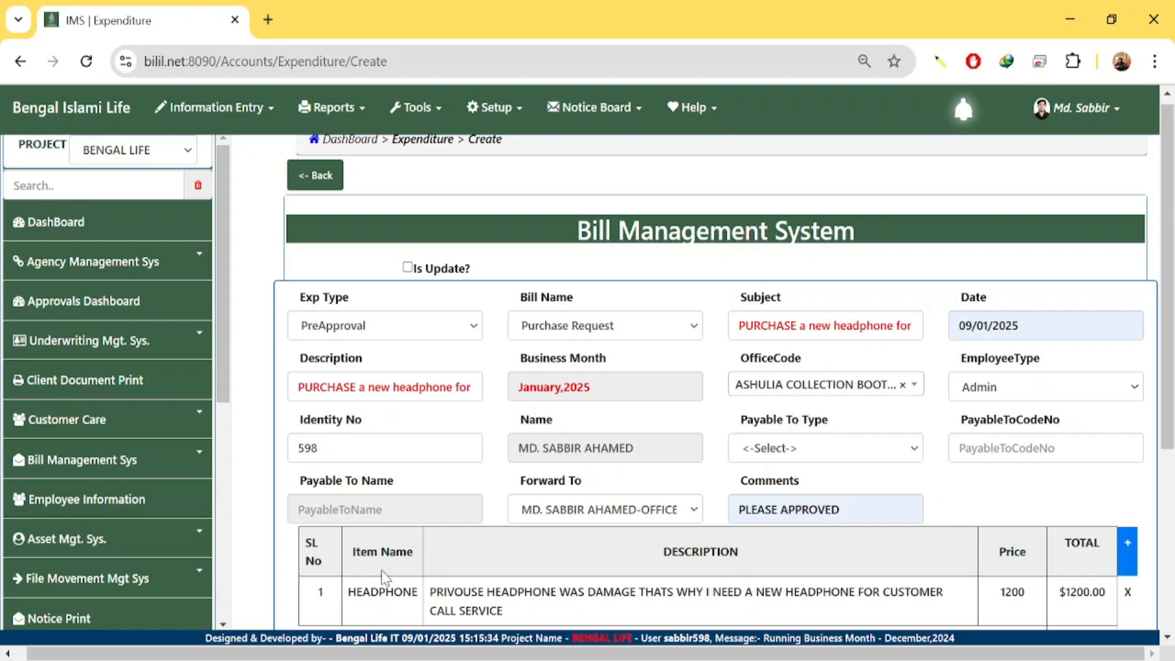
Go to the Approvals Dashboard and list 500 entries in the table.
click(106, 317)
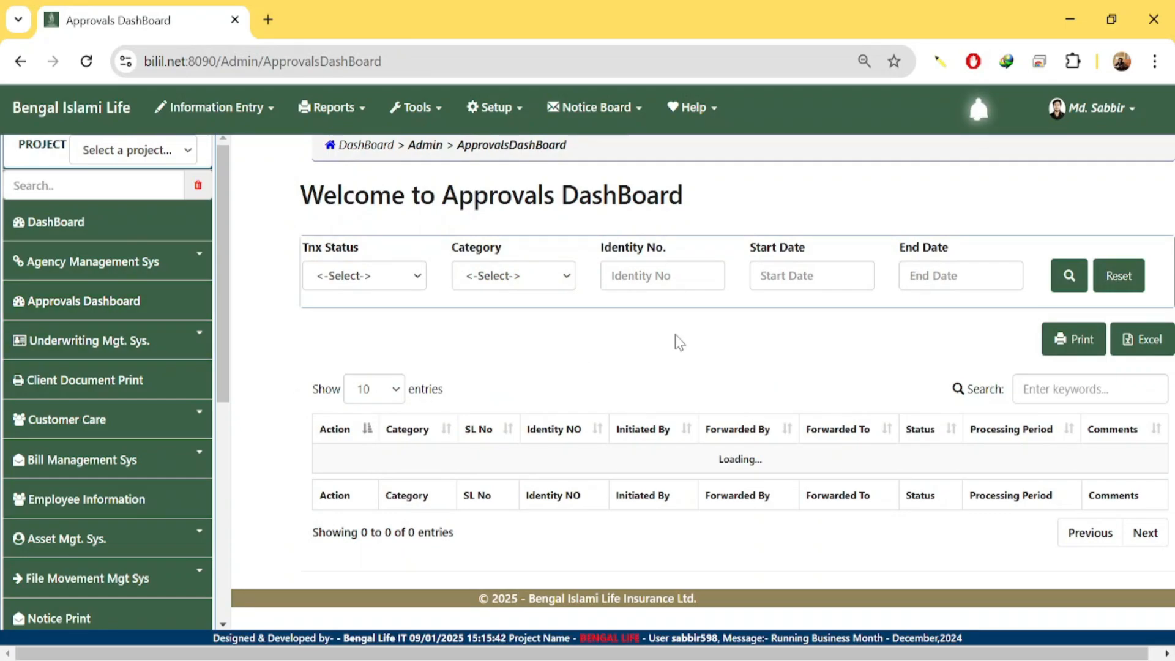
scroll(655, 369, down, 2)
scroll(655, 369, down, 10)
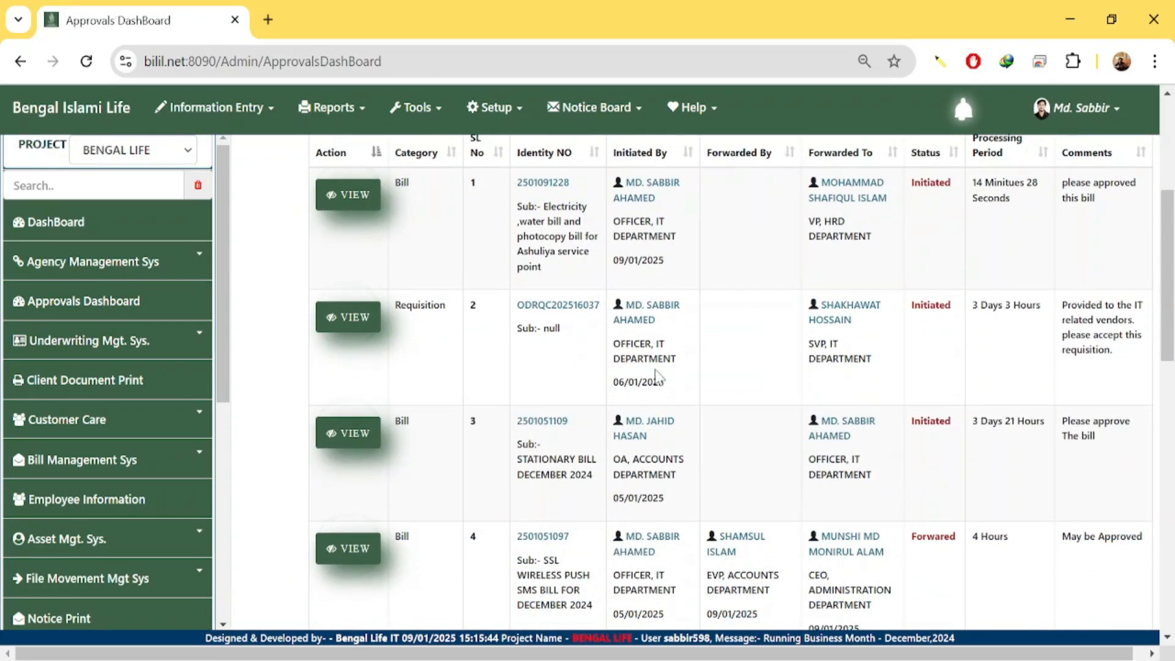
scroll(655, 373, down, 6)
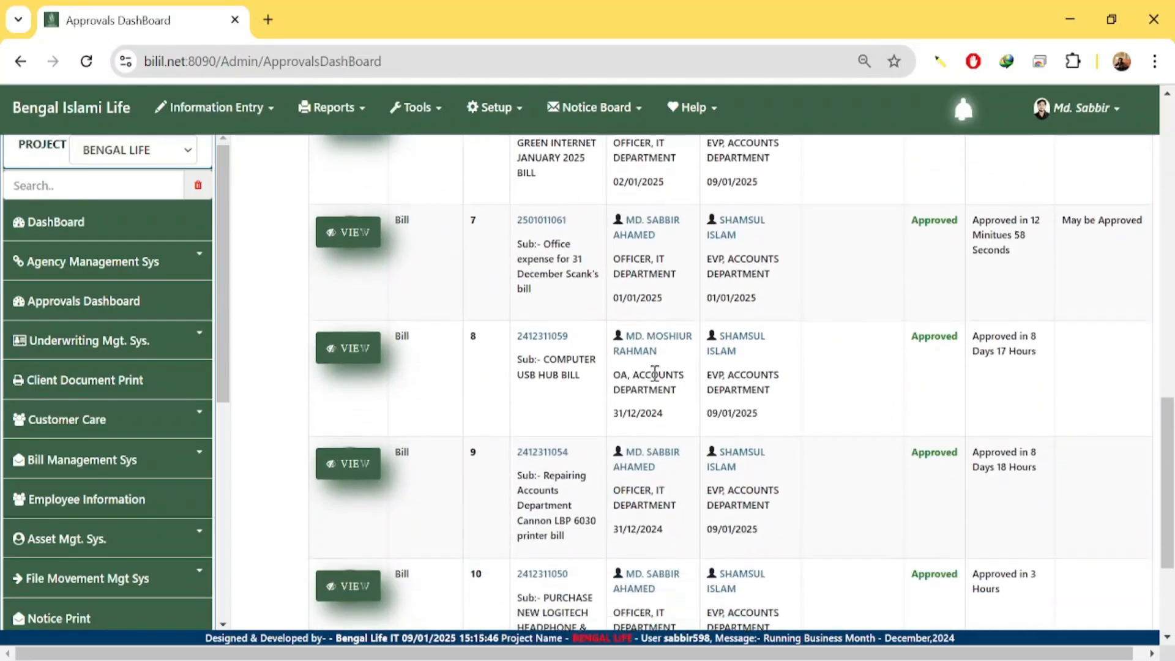
scroll(656, 383, up, 5)
scroll(655, 379, up, 14)
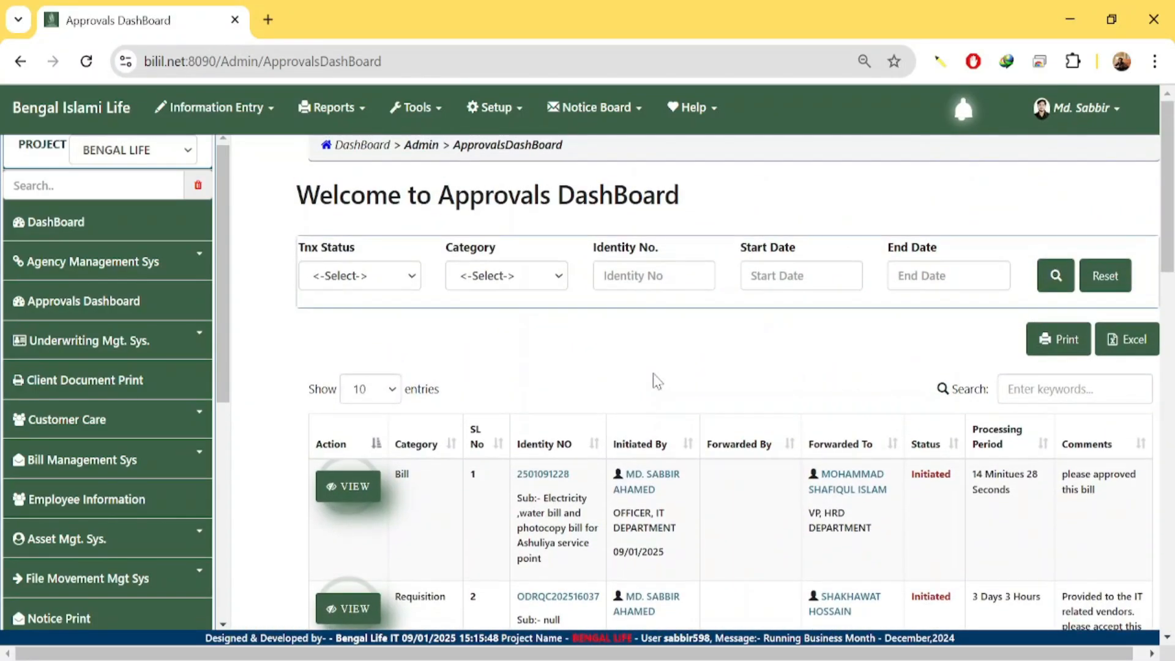
scroll(655, 380, down, 3)
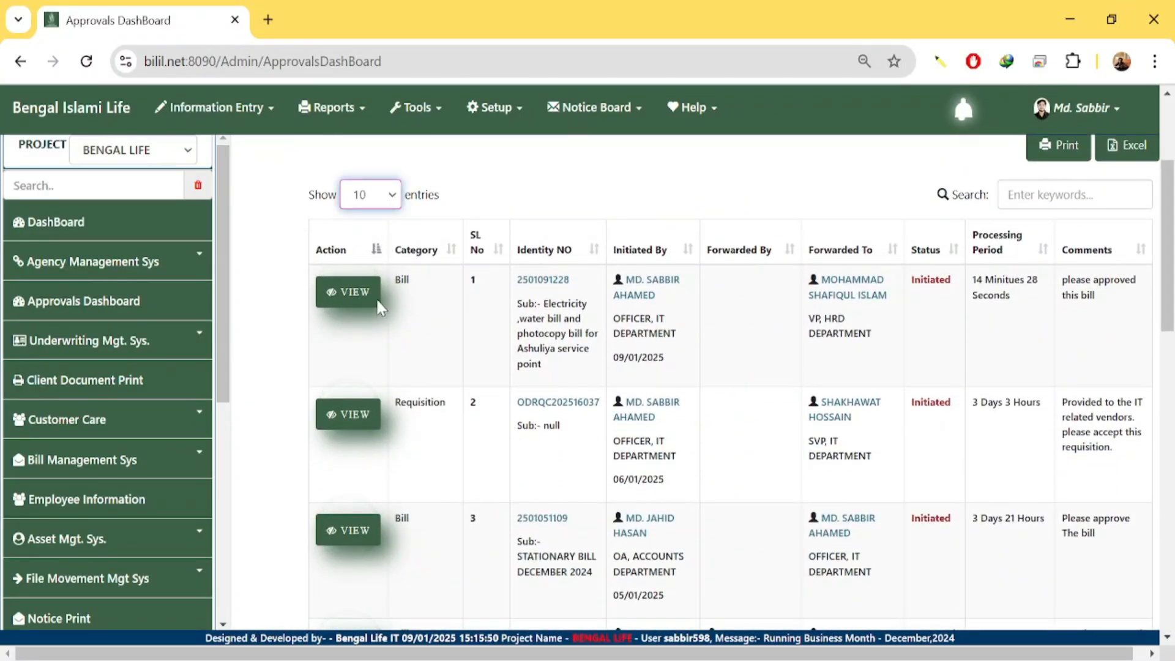
key(Down)
key(Down)
key(Down)
key(Down)
Scroll down to row 13 and select its bill Identity NO.
scroll(644, 357, down, 4)
scroll(644, 356, down, 10)
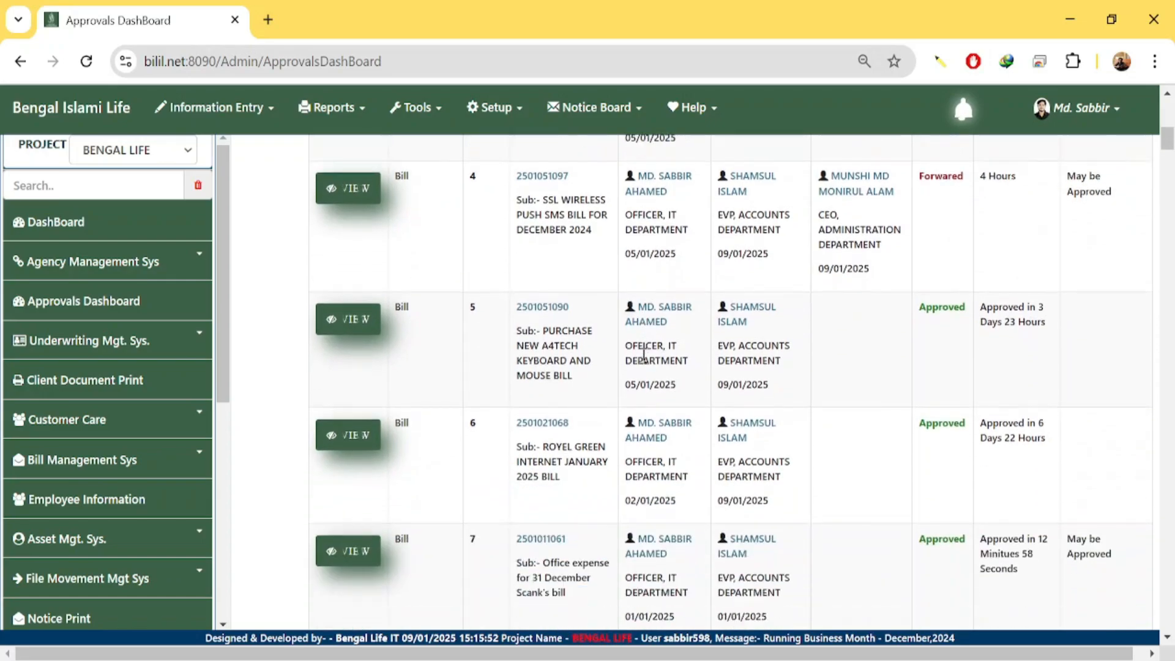
scroll(645, 364, down, 7)
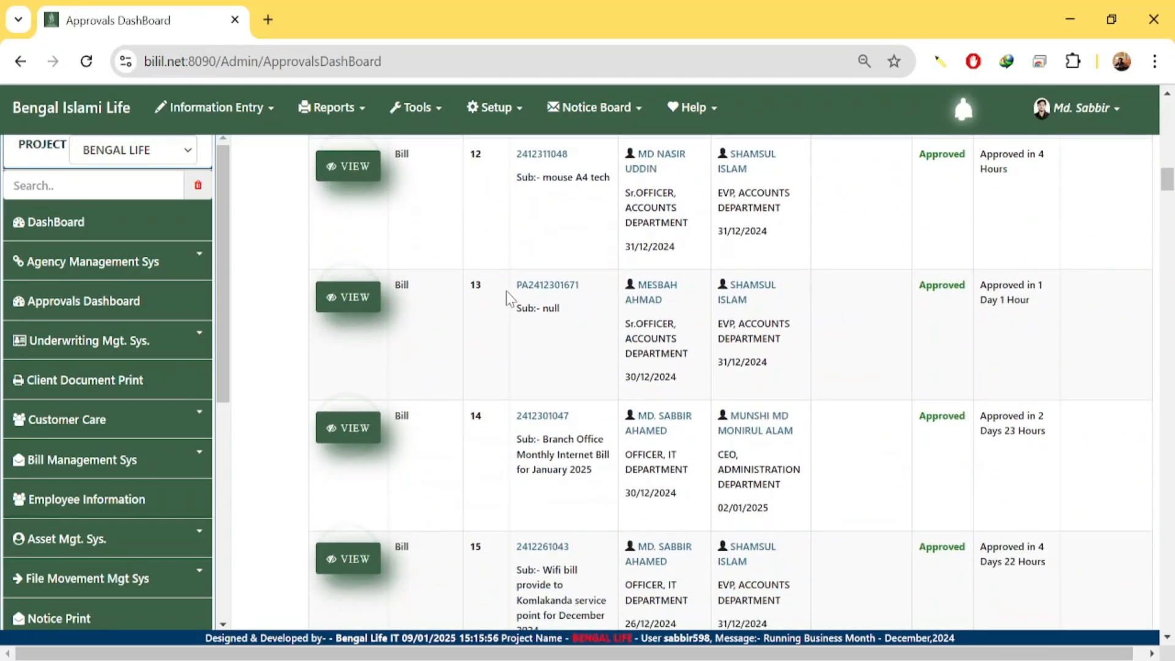
drag(515, 288, 589, 289)
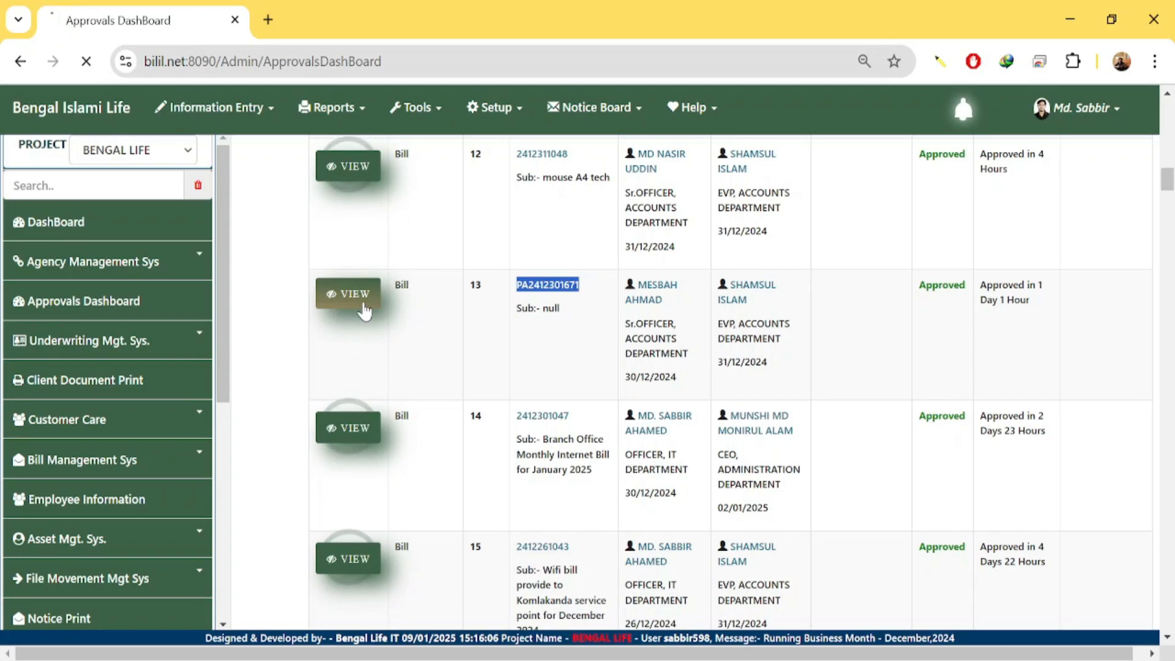
click(364, 311)
click(381, 490)
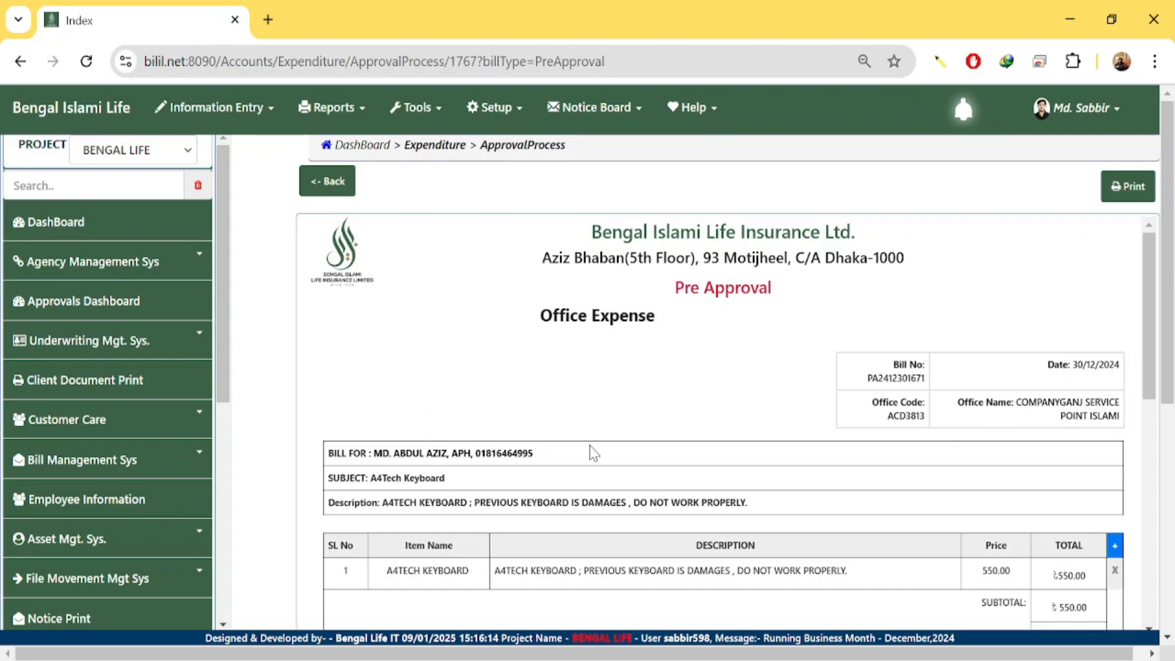
scroll(594, 454, down, 2)
drag(375, 473, 466, 474)
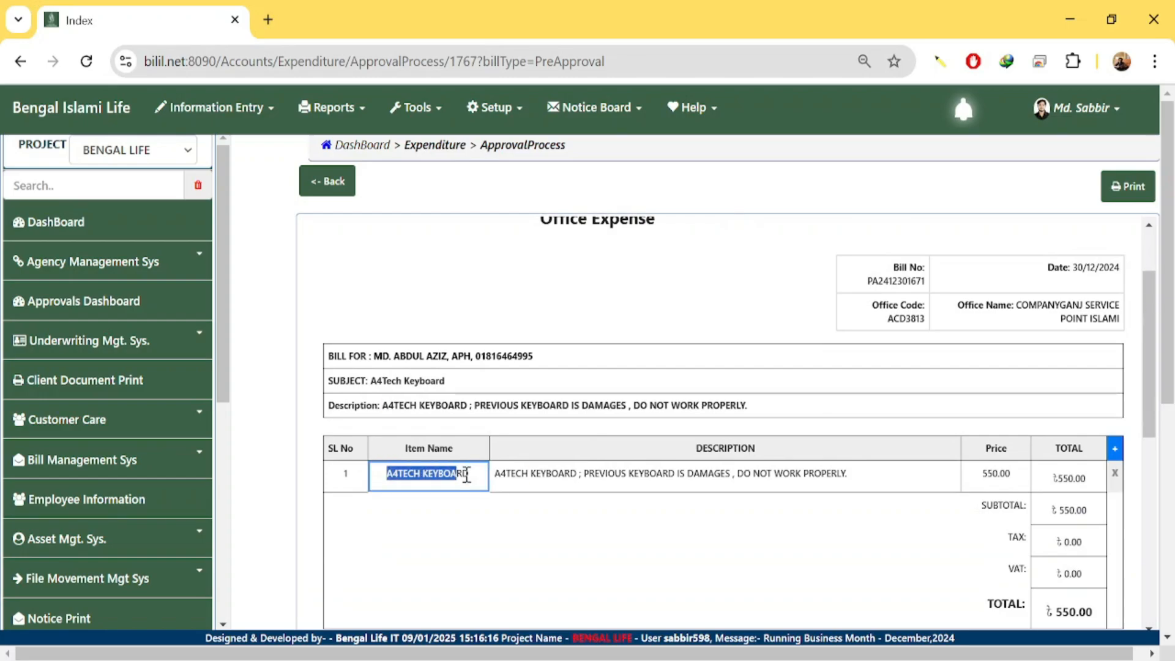
click(551, 522)
drag(577, 474, 1021, 475)
click(903, 528)
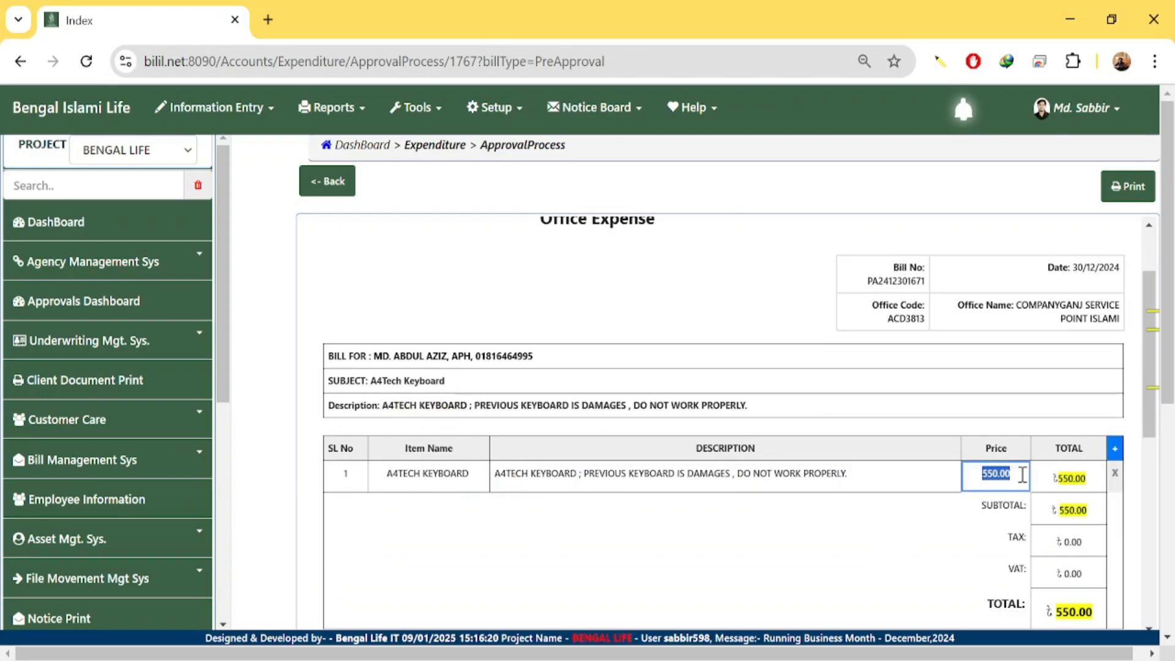
click(860, 523)
scroll(861, 522, down, 3)
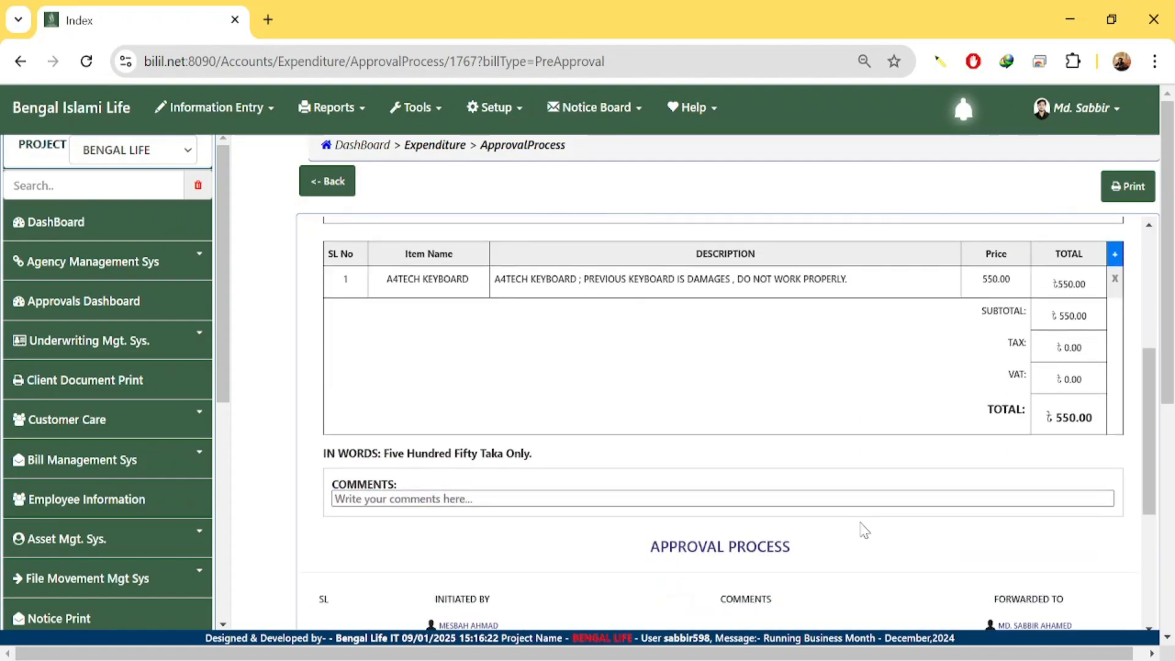
scroll(863, 428, down, 4)
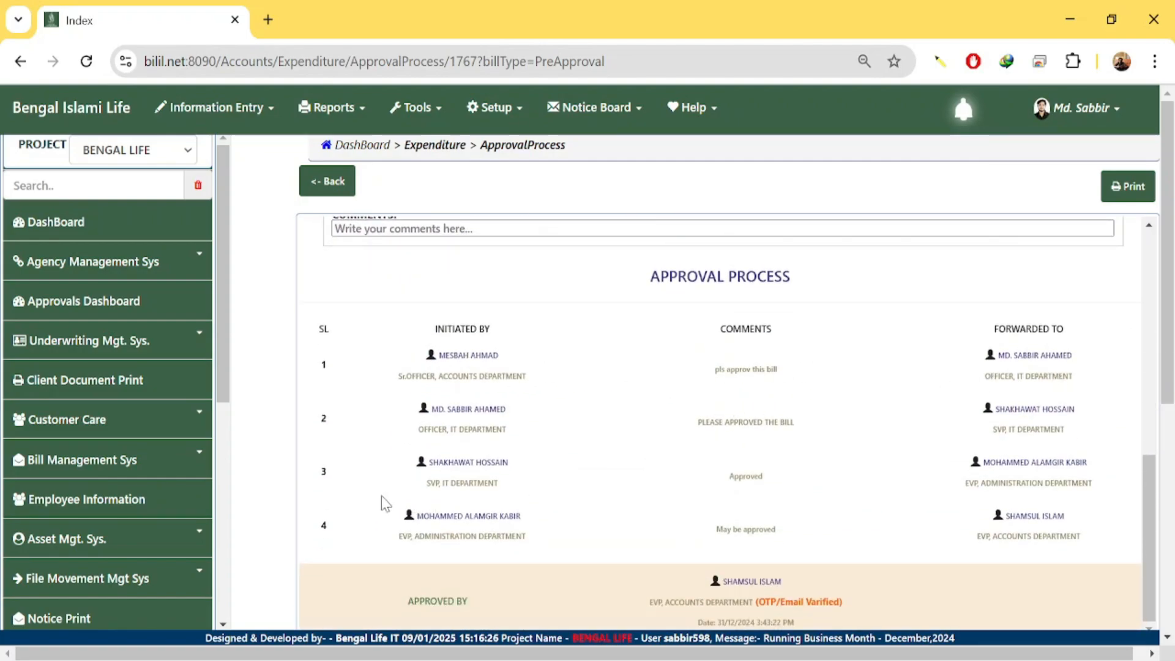
scroll(549, 535, down, 3)
scroll(635, 473, up, 3)
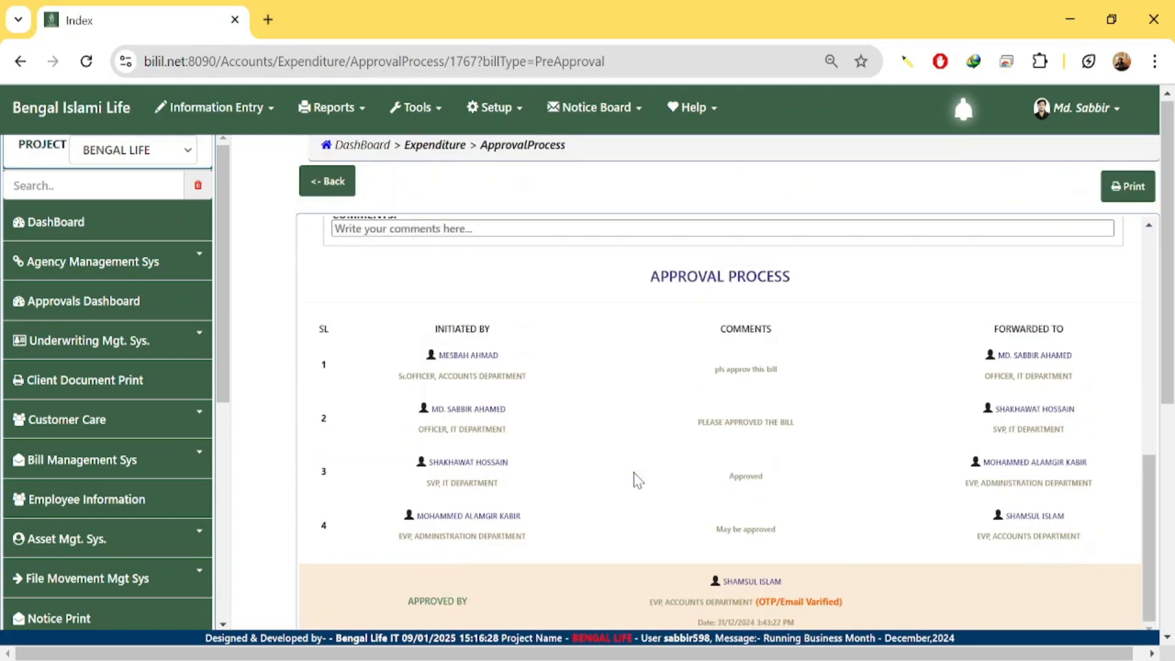
scroll(612, 393, up, 10)
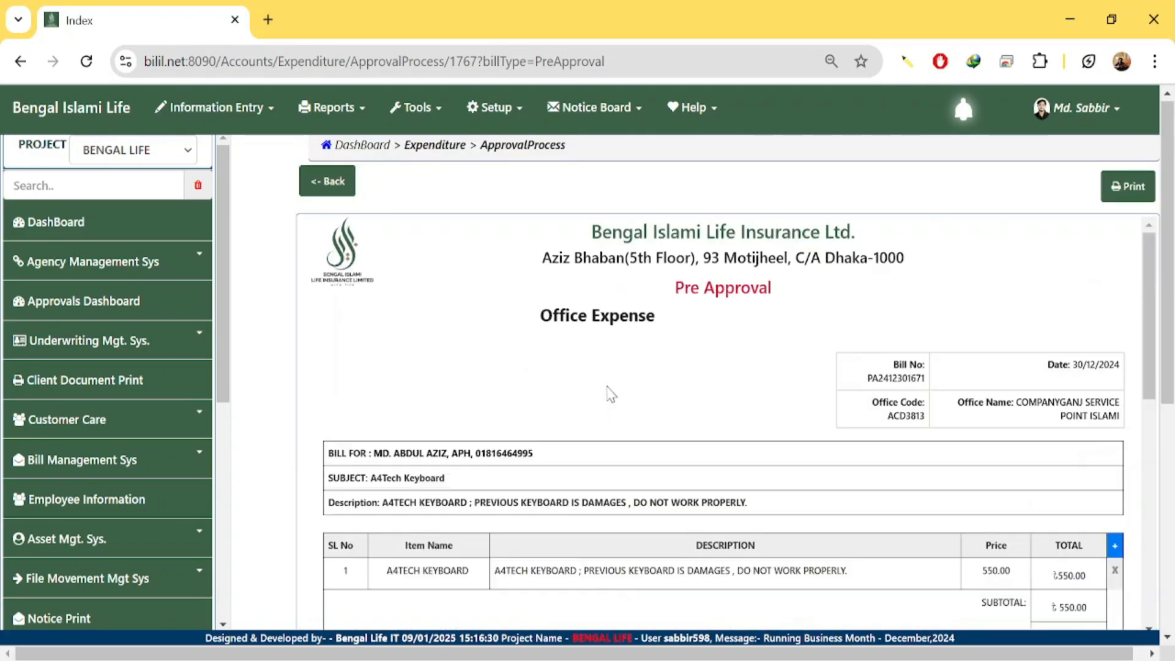
double_click(896, 379)
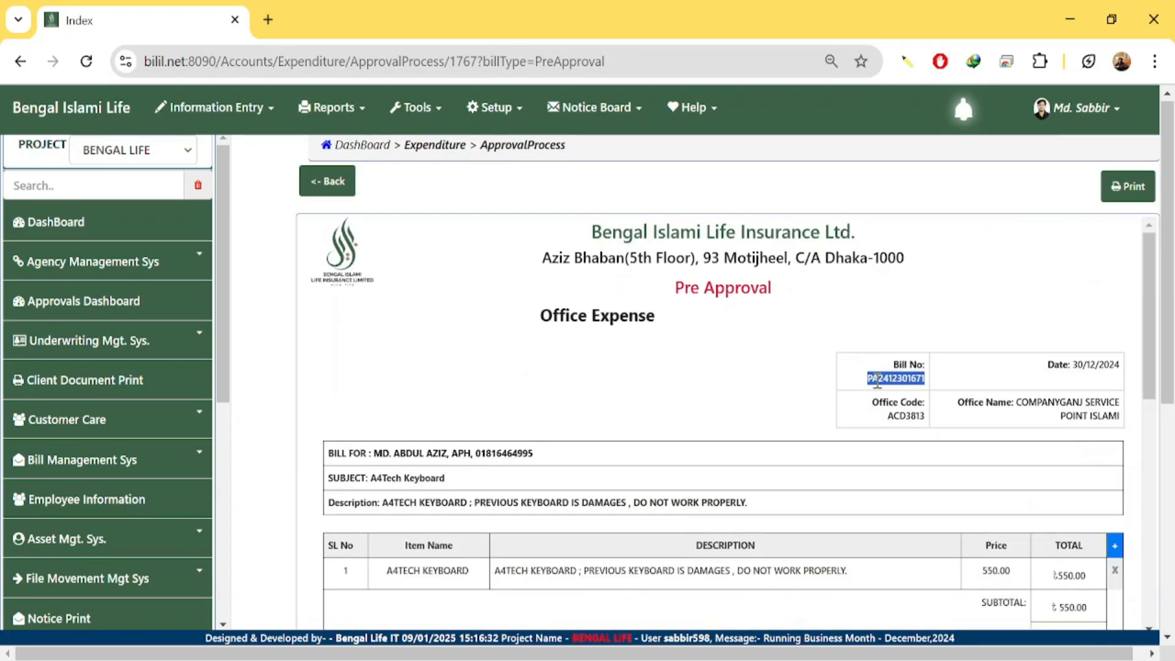
drag(863, 382, 927, 376)
click(838, 374)
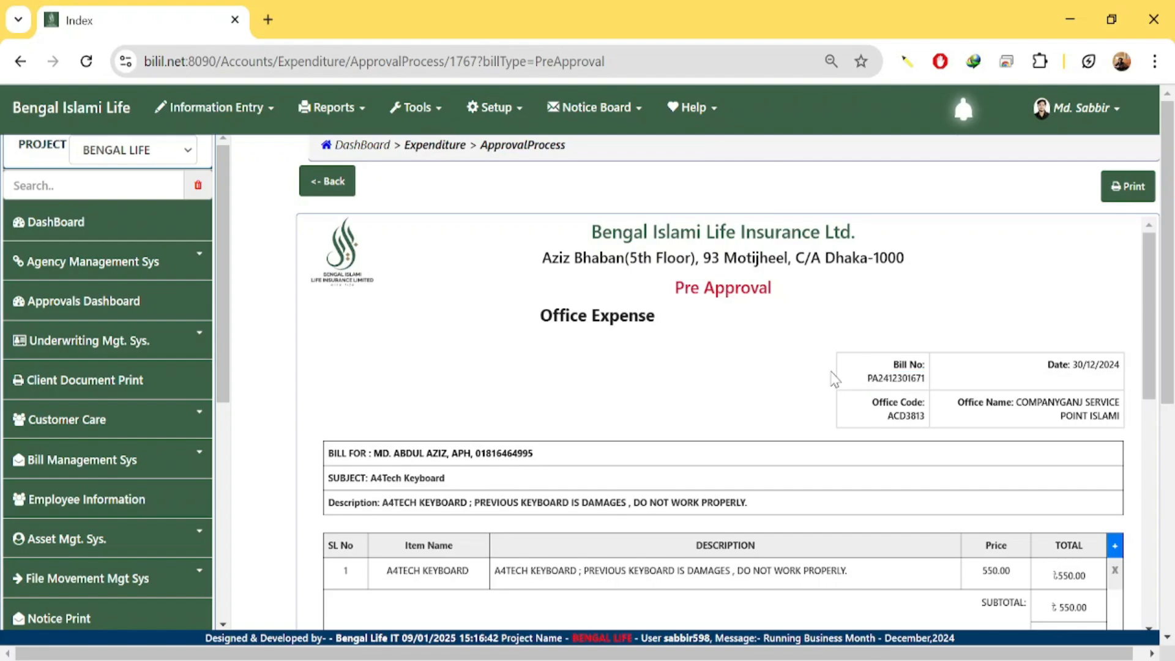
scroll(776, 404, down, 10)
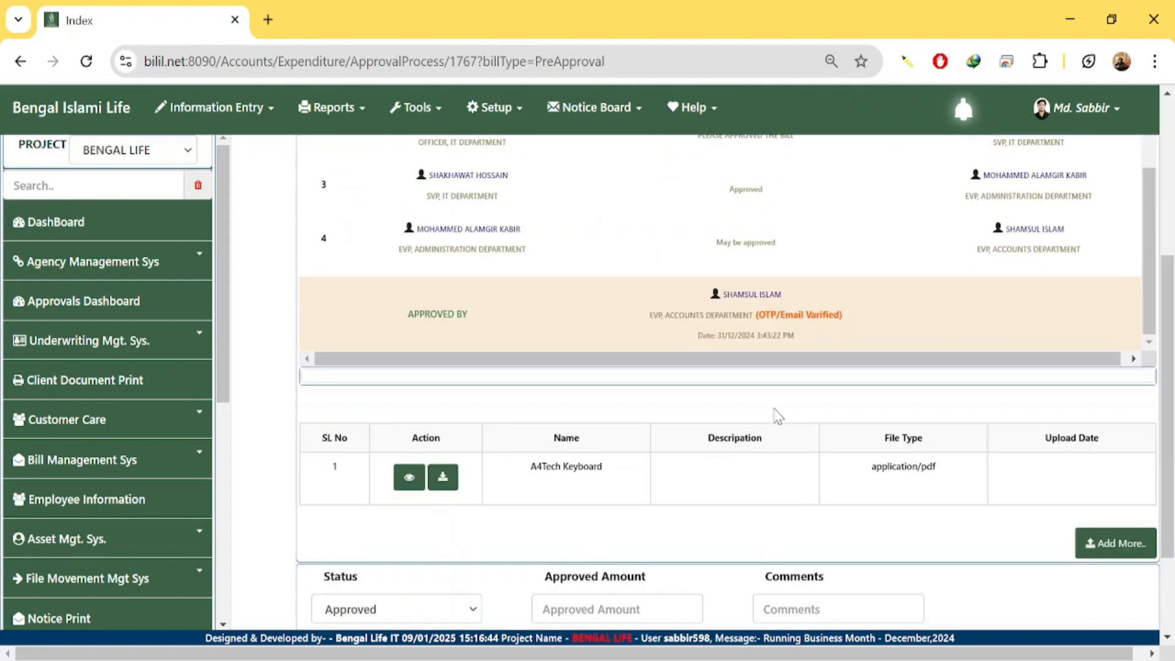
scroll(776, 417, up, 3)
scroll(776, 415, down, 5)
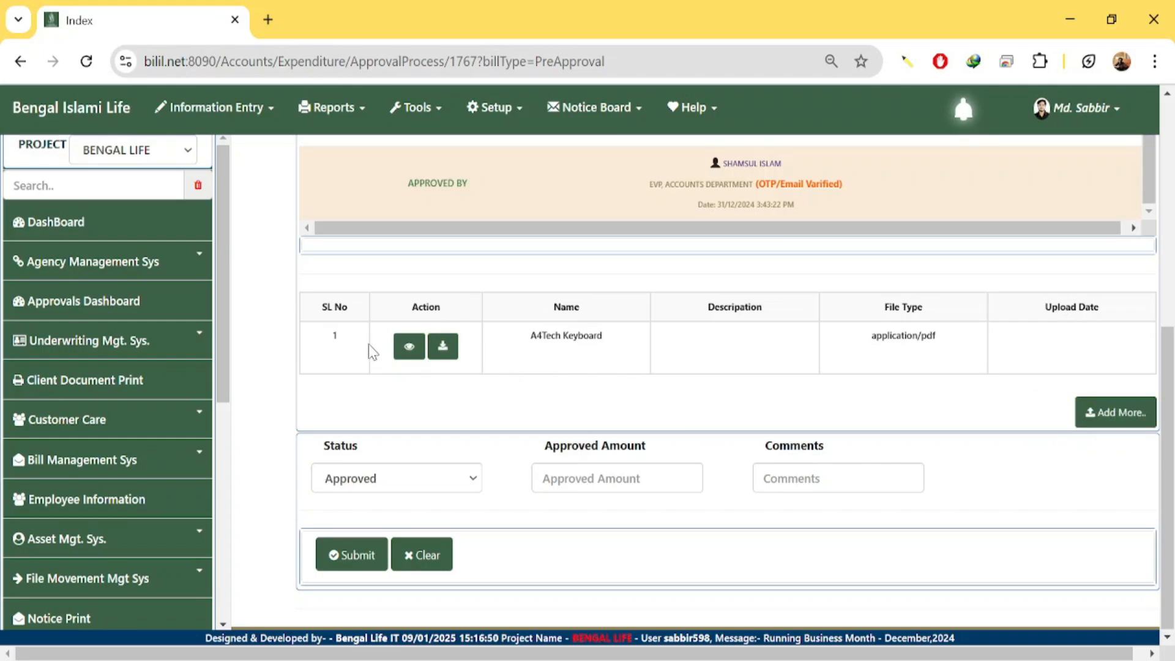
scroll(642, 367, up, 7)
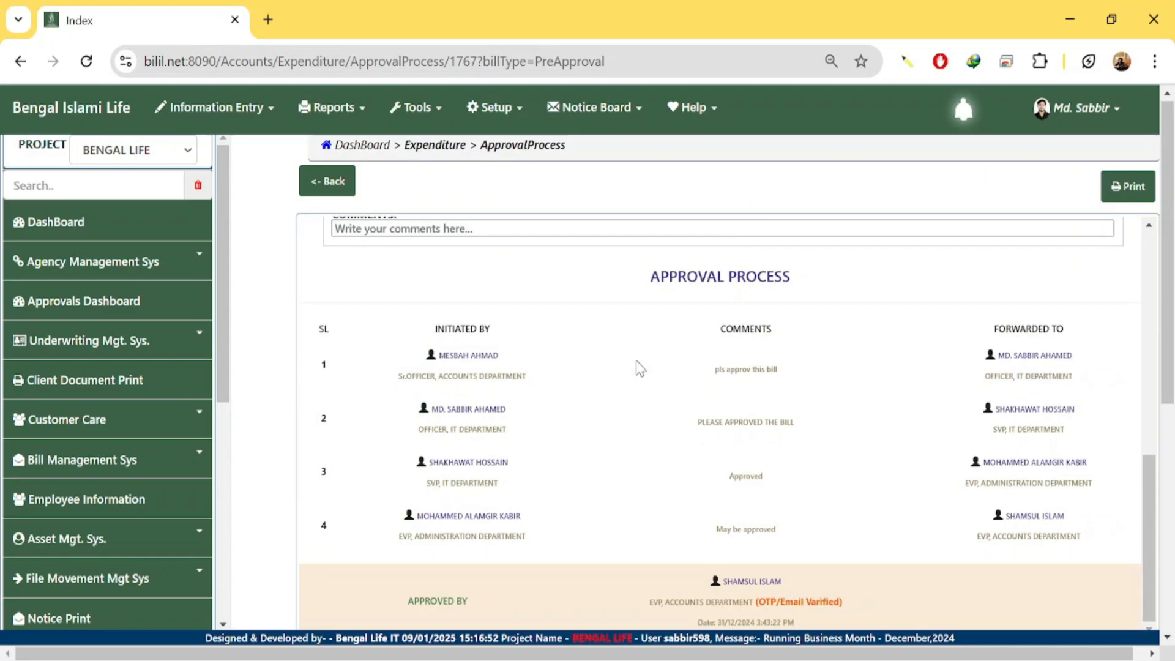
scroll(640, 367, down, 5)
scroll(691, 360, up, 12)
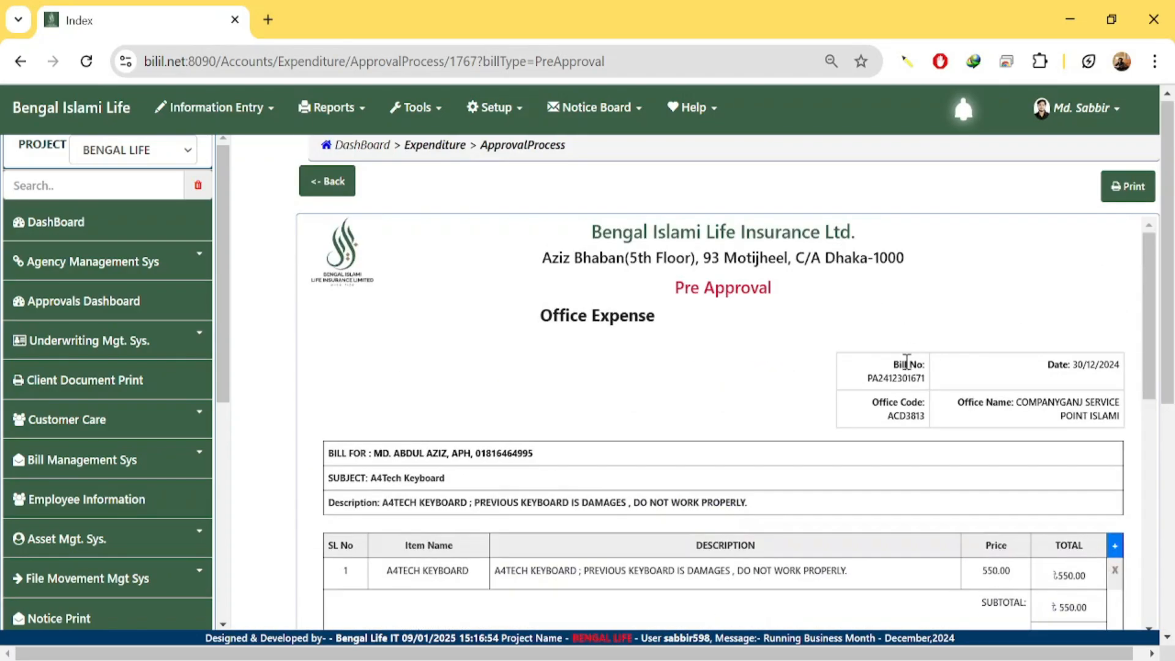
double_click(875, 379)
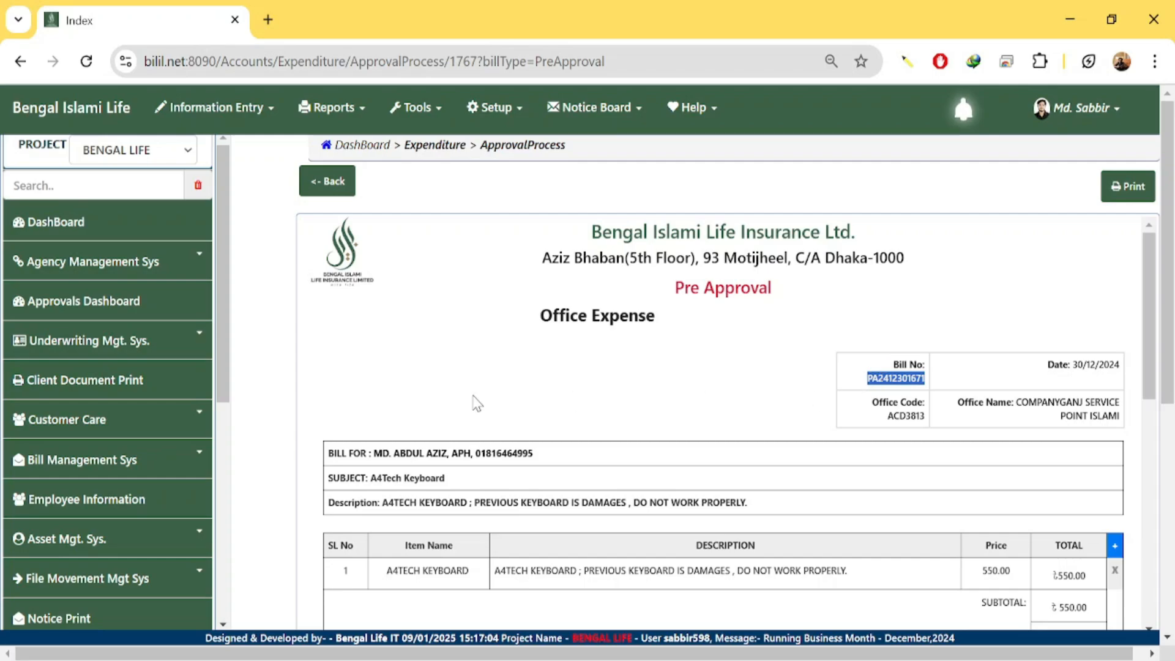
scroll(570, 406, down, 10)
Open Bill Management's expenditure Dashboard in a new tab and start a new bill with Add New.
click(153, 459)
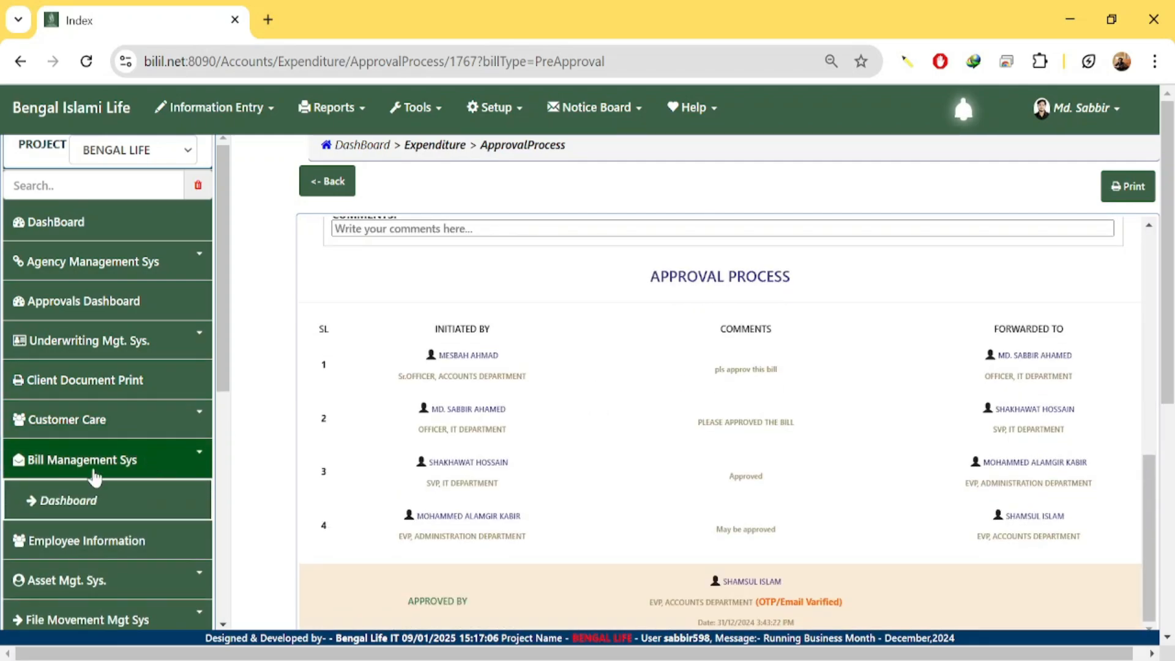
click(55, 508)
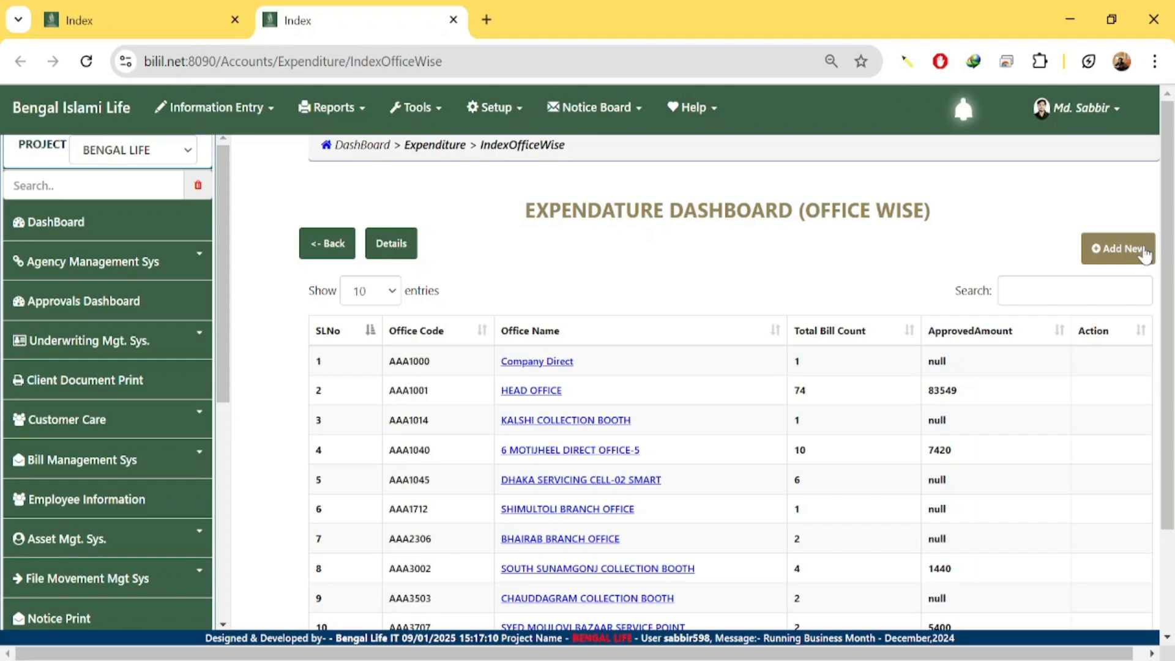
click(1123, 248)
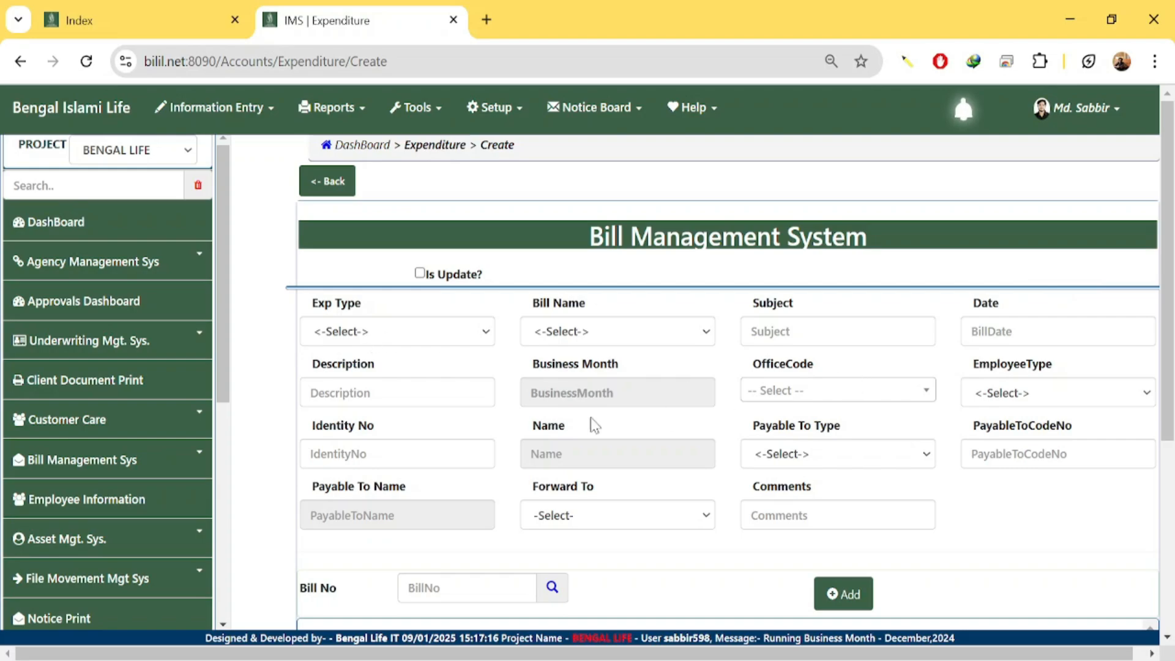
Set the expense type to BillApproval and the bill name to Office Expense.
click(417, 324)
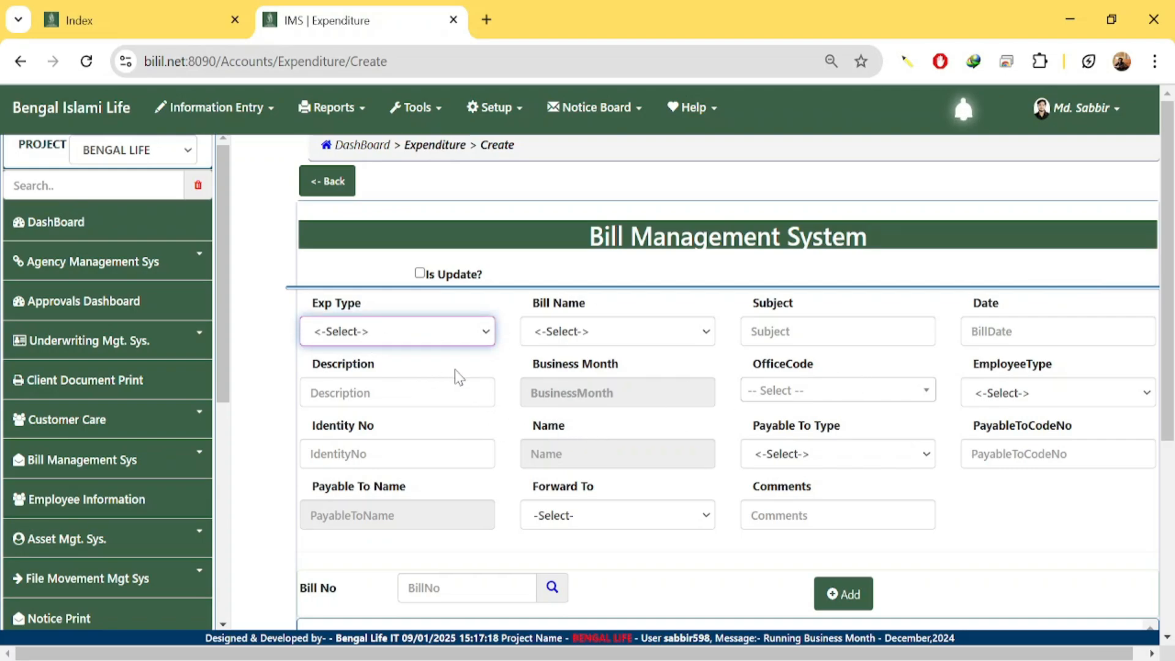
click(422, 400)
click(612, 342)
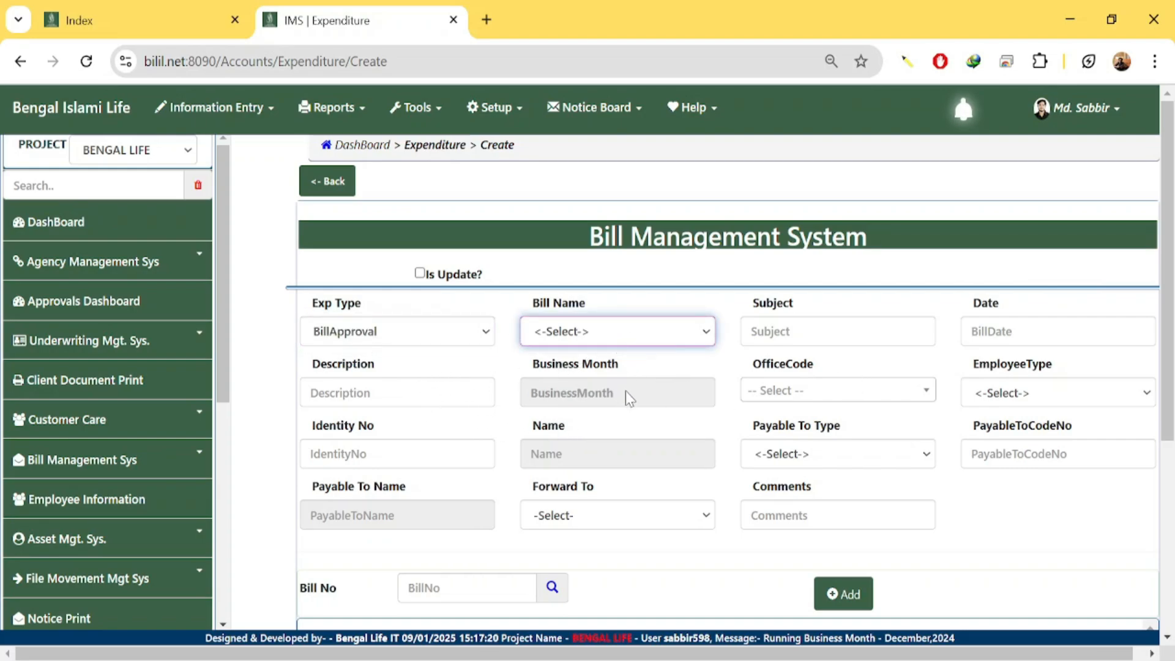
click(624, 419)
click(816, 331)
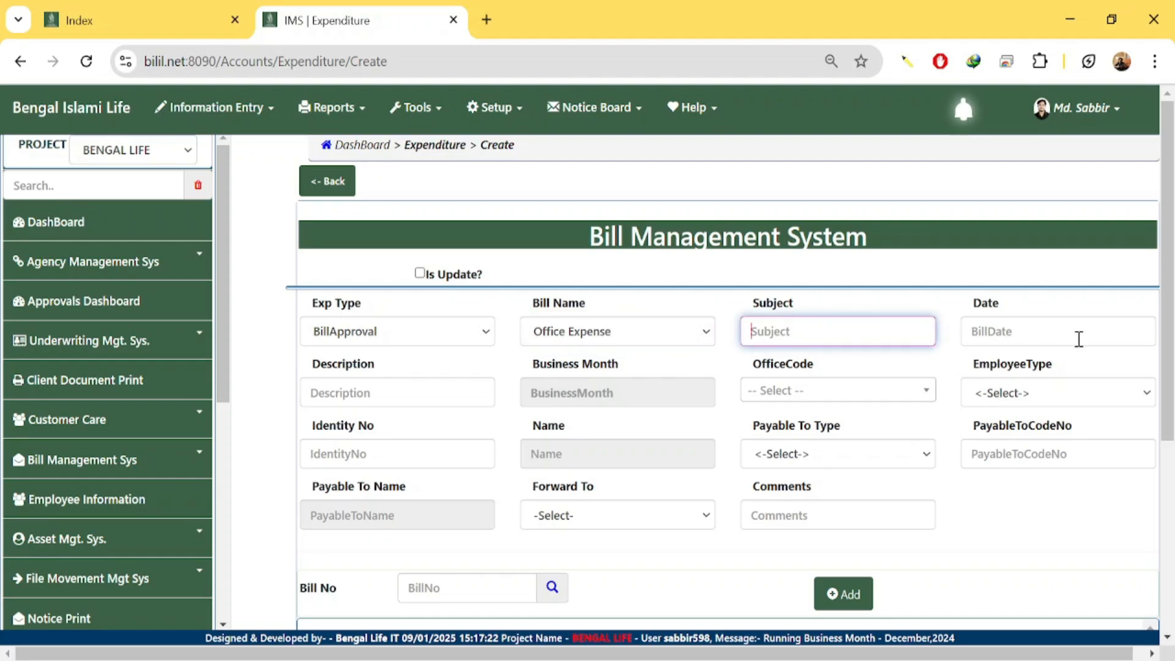
click(903, 375)
Set the bill date to 09/01/2025, paste the purchase description, and pick business month January 2025.
click(1044, 337)
click(1048, 379)
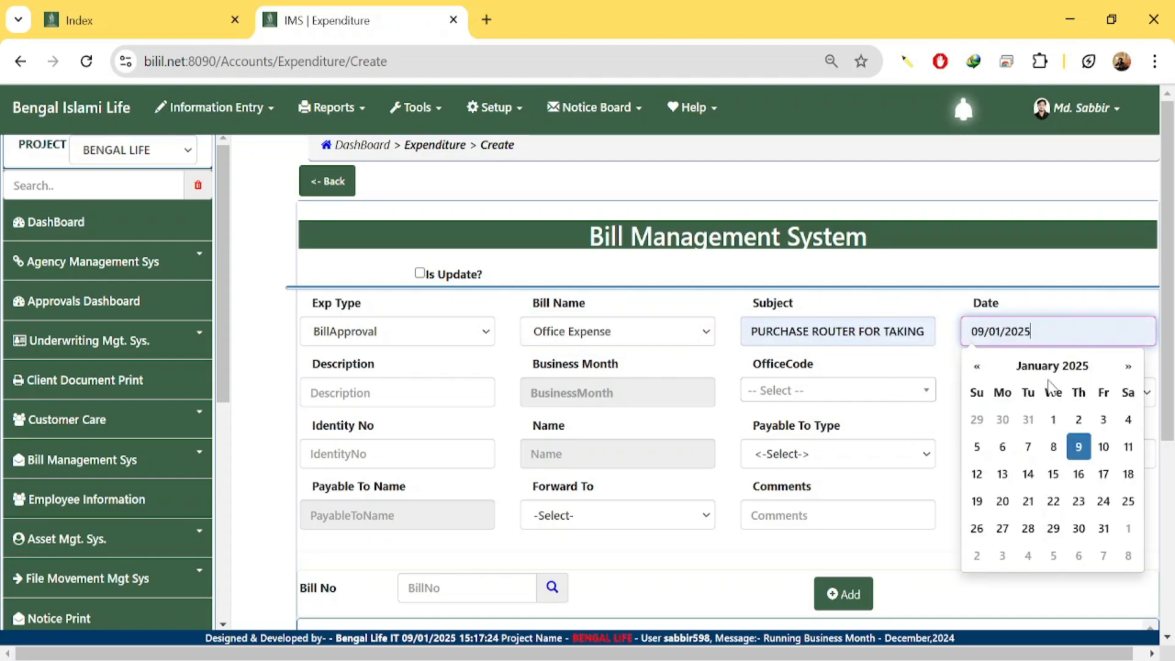
click(404, 389)
text(PURCHASE ROUTER FOR TAKING)
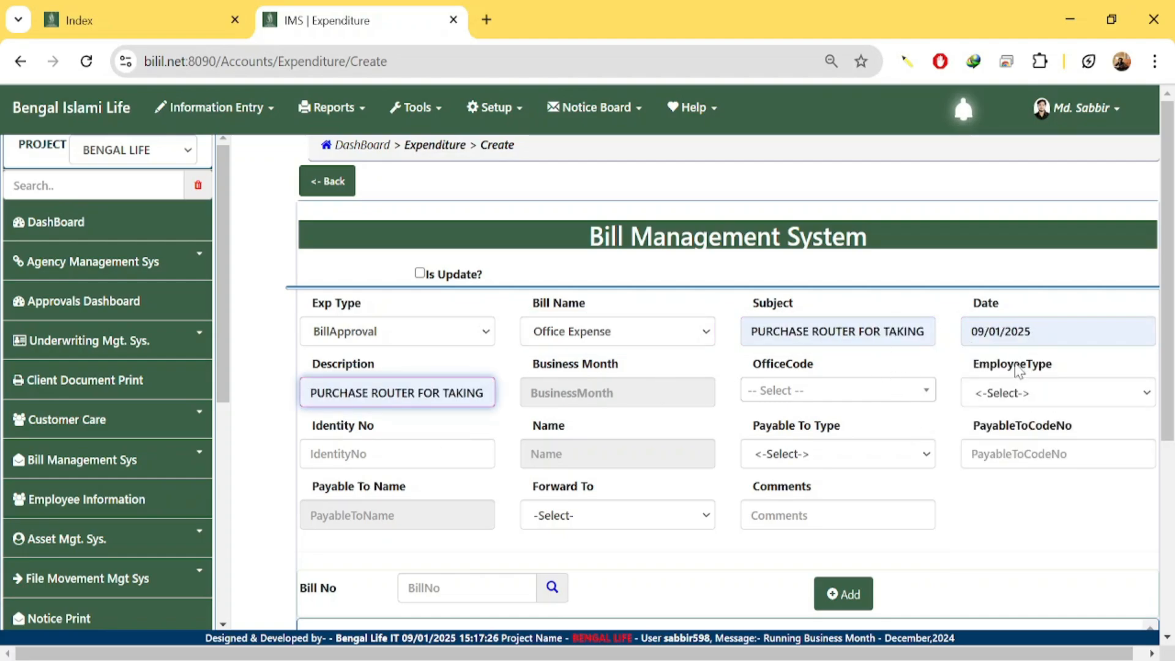
click(646, 384)
click(551, 246)
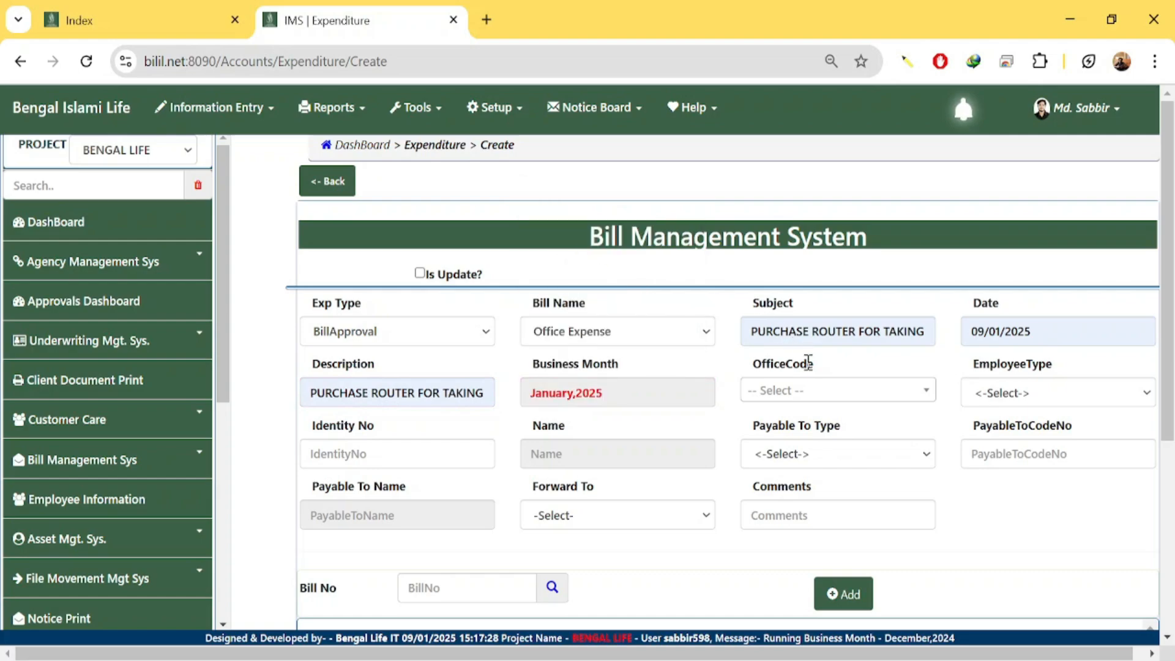
Search for and choose COMPANYGANJ COLLECTION BOOTH as the office code.
click(841, 398)
text(aas)
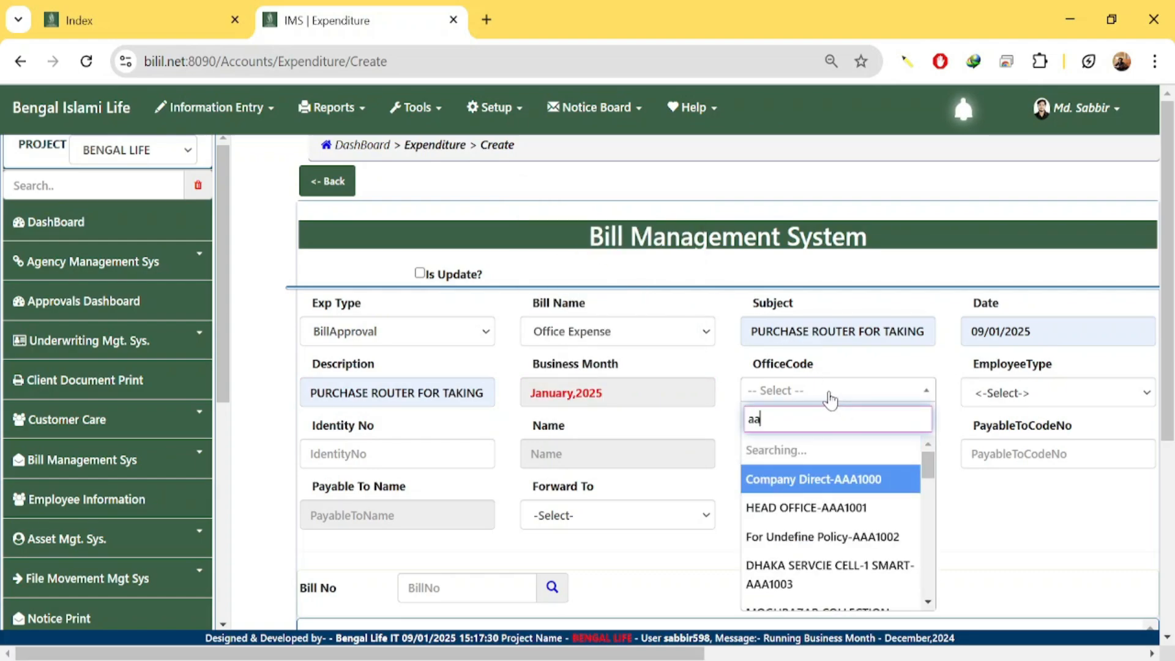
key(BackSpace)
key(BackSpace)
text(s)
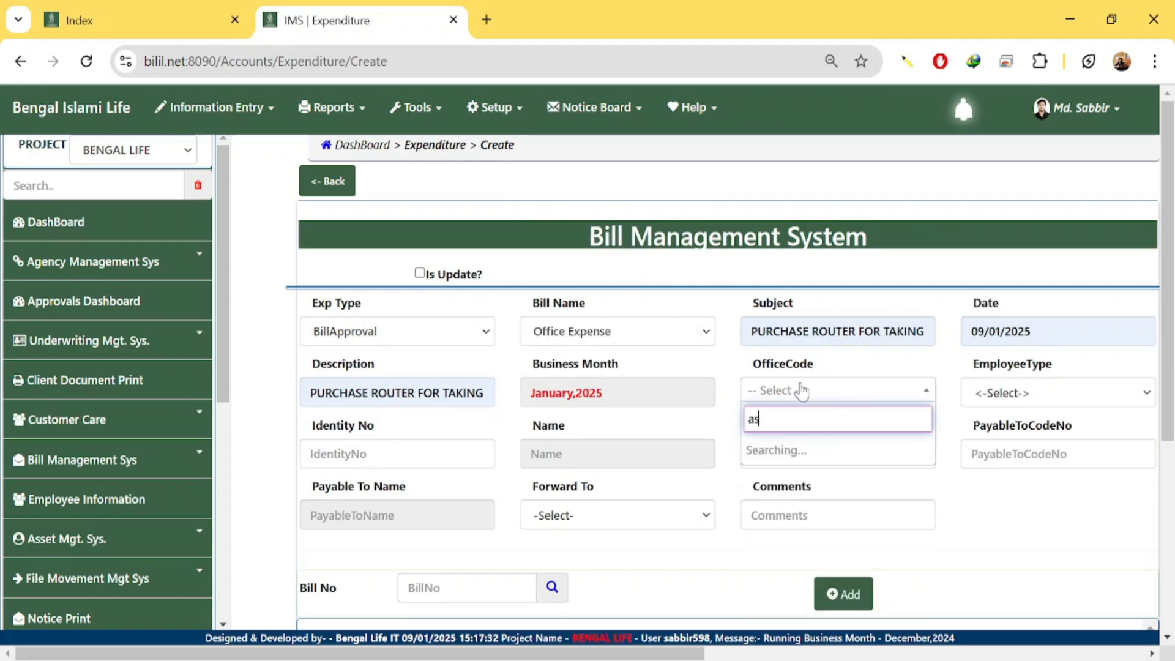
text(h)
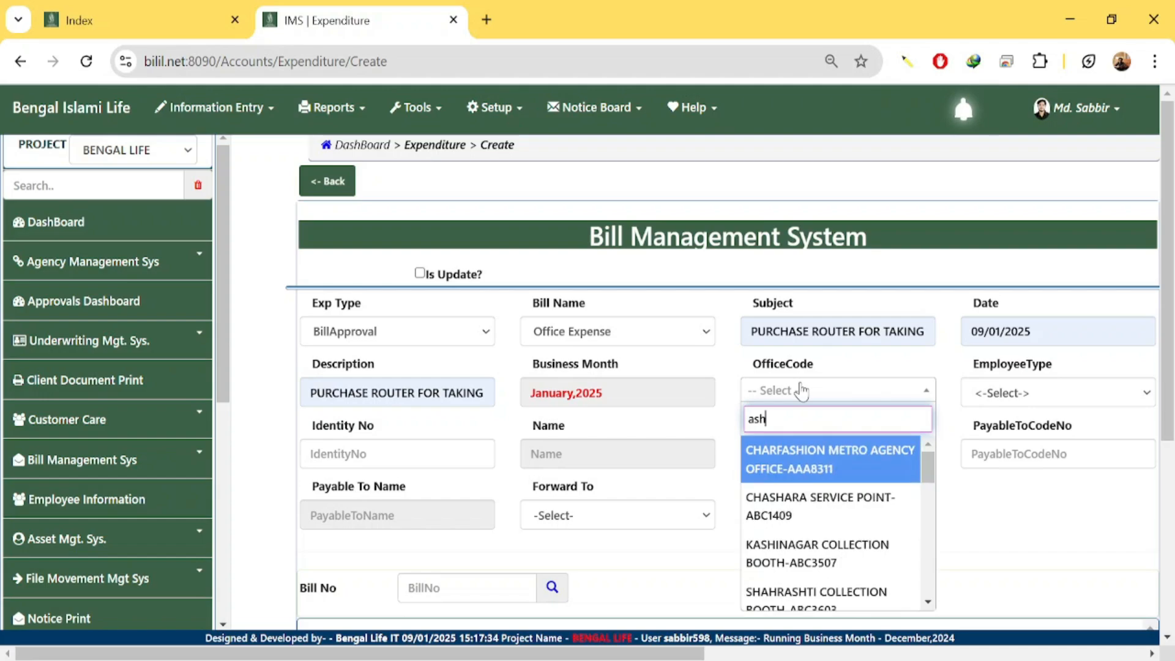
drag(788, 415, 587, 425)
text(compa)
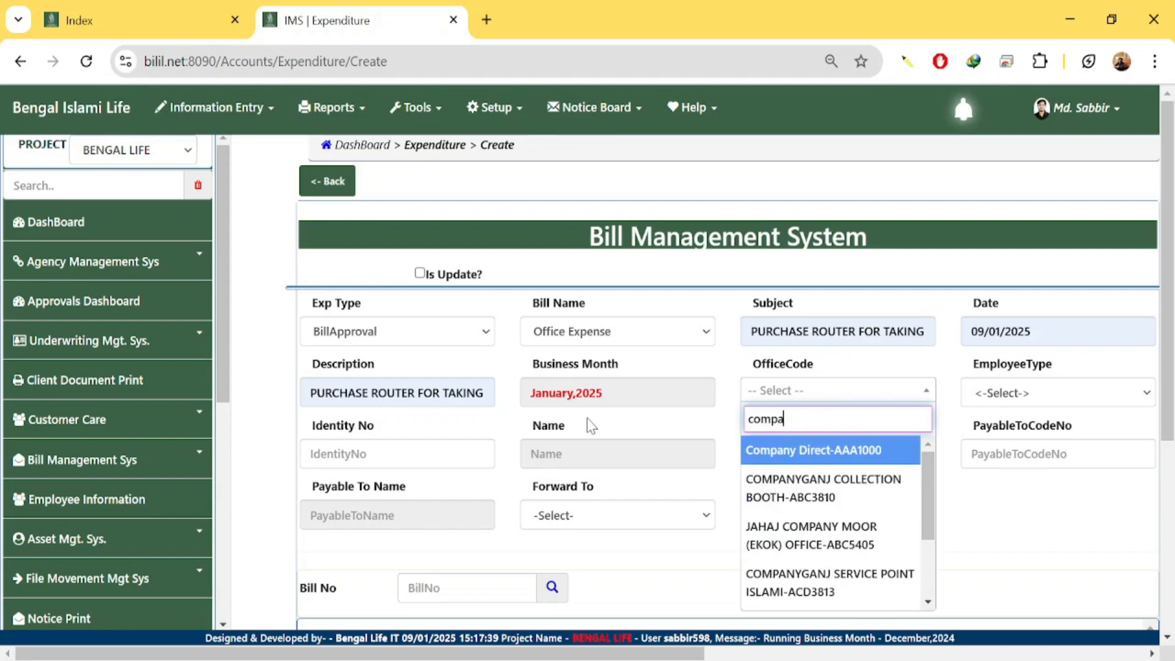
click(823, 488)
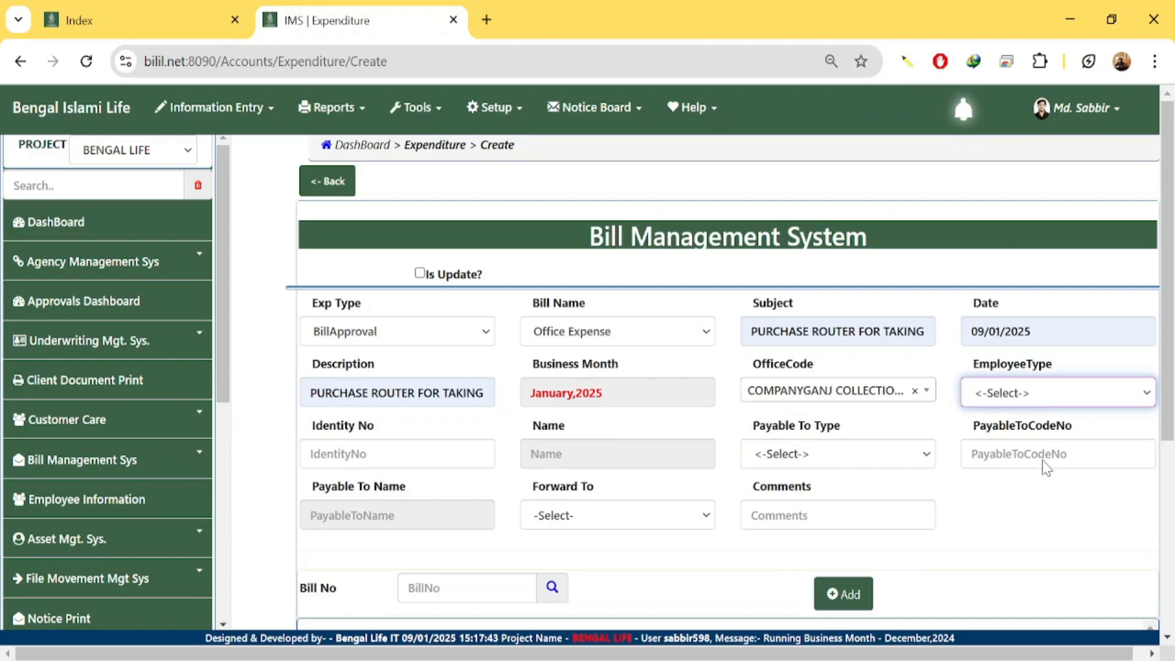
Set the employee type to Sales and enter the employee's identity number to fetch the name.
key(s)
click(394, 467)
text(04000748)
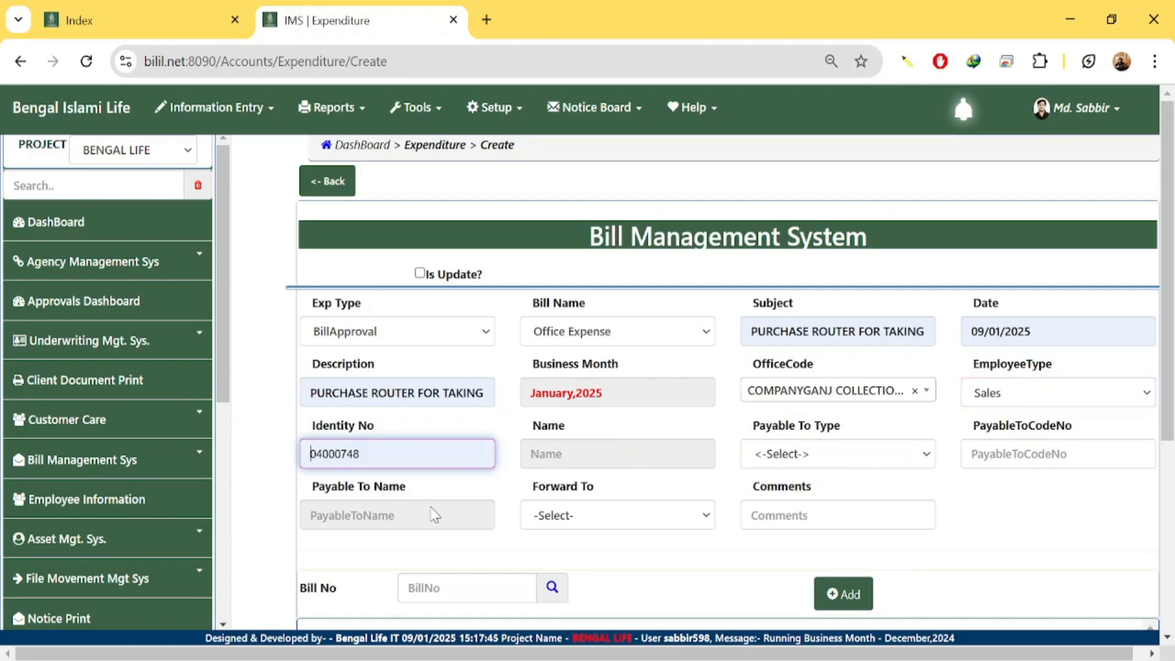
drag(375, 454, 269, 458)
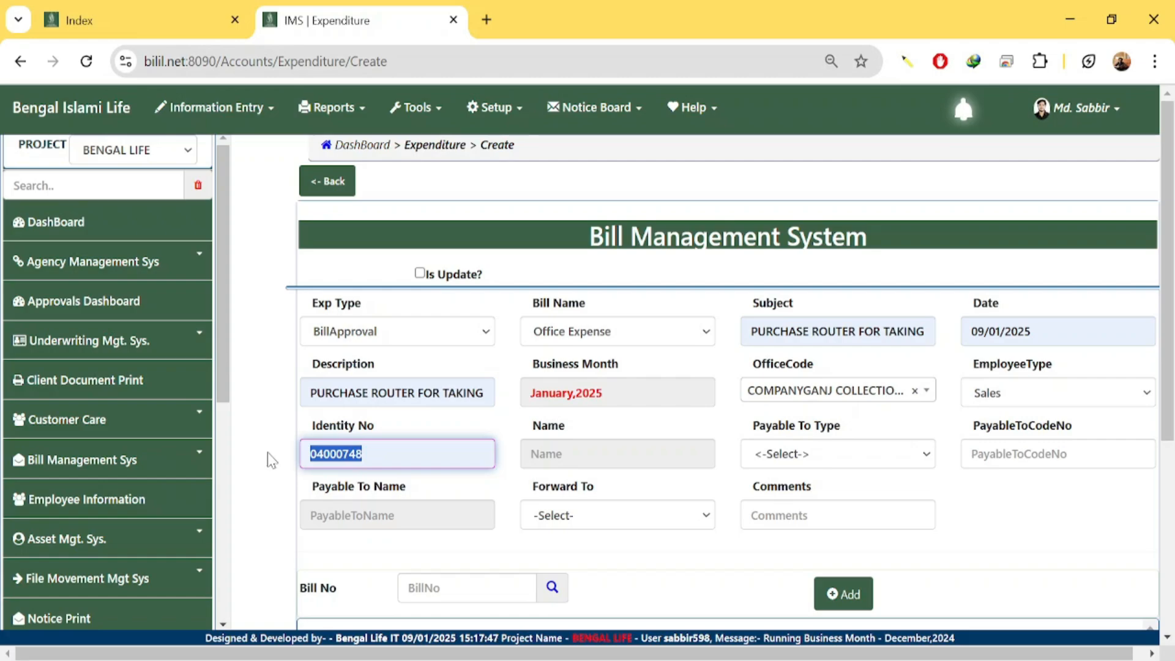
key(Tab)
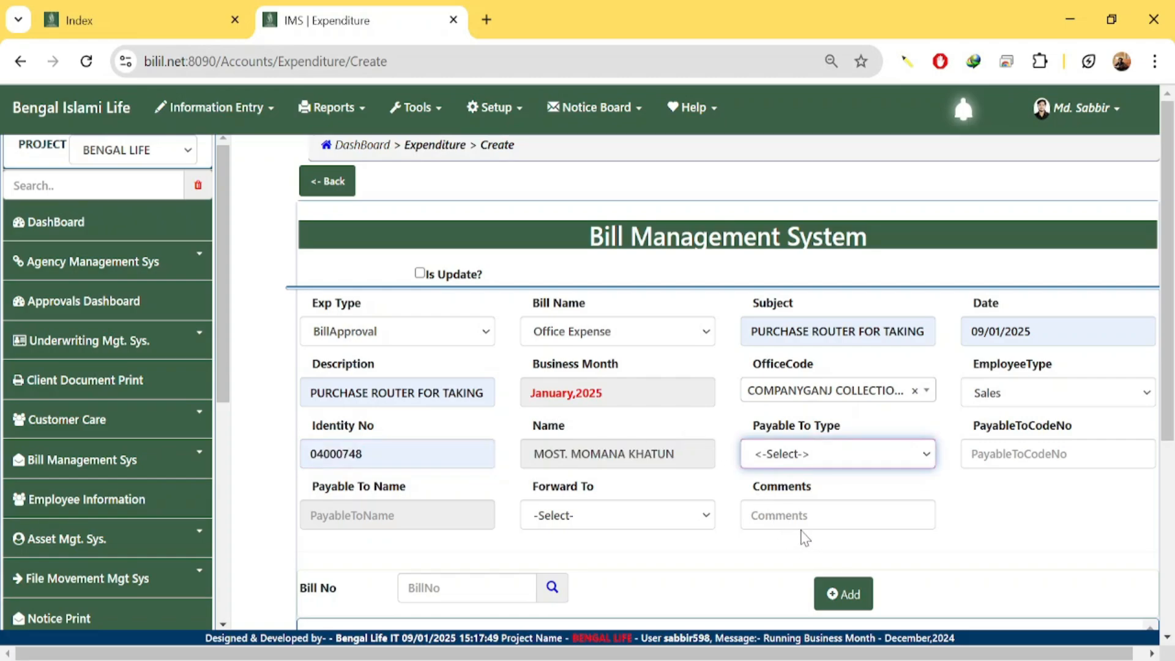
Make the bill payable to Admin with payable-to code 324.
key(a)
click(1014, 458)
text(32)
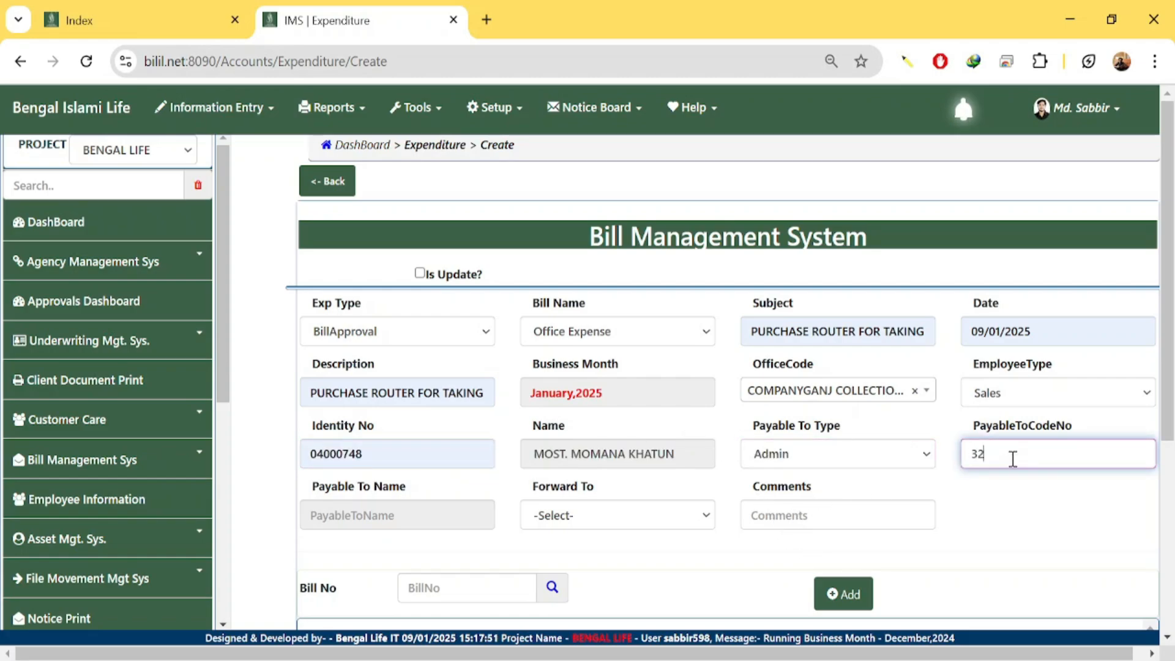
text(44)
key(BackSpace)
key(Tab)
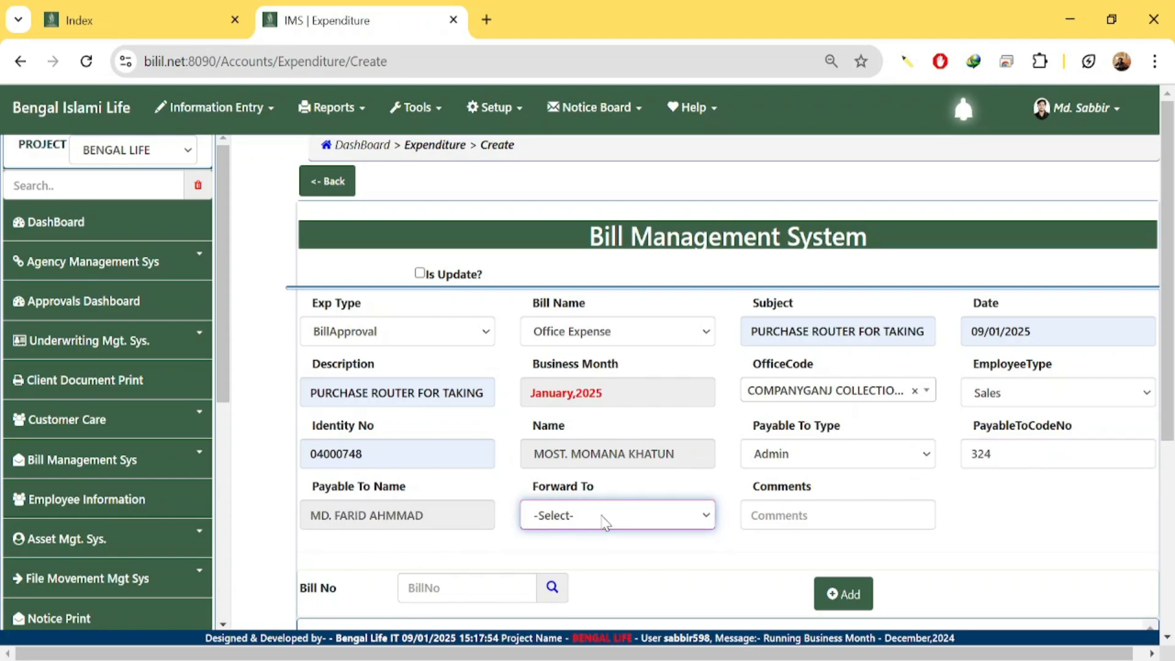
Forward the bill to the office approver and add the comment PLEASE APPROVED.
key(Down)
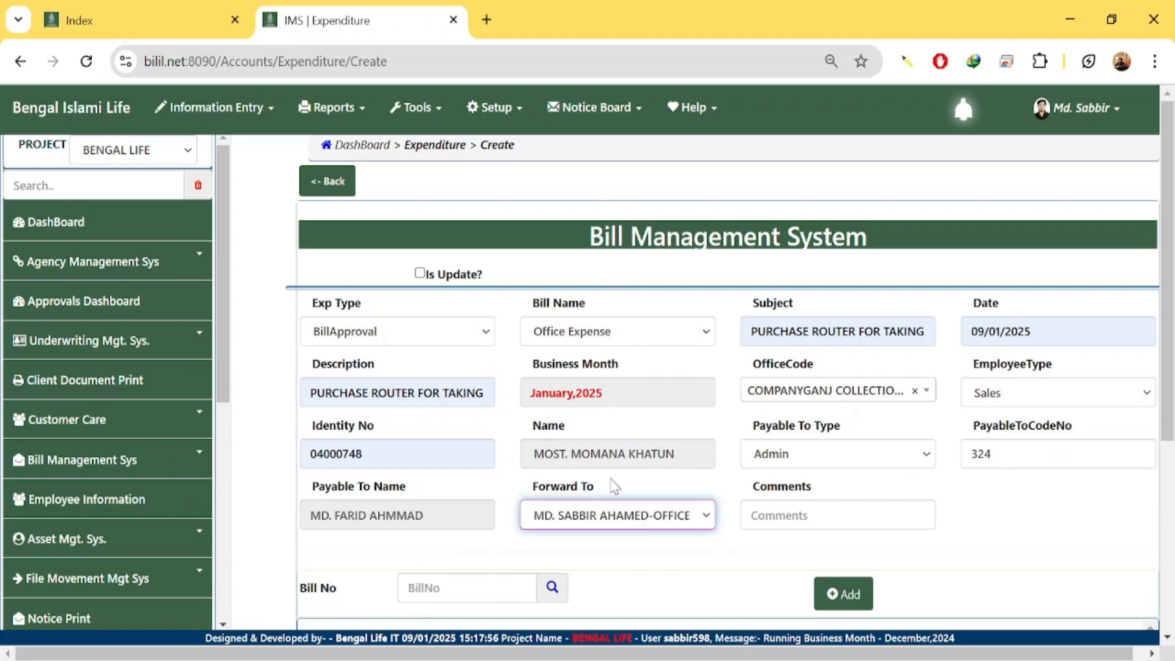
click(821, 512)
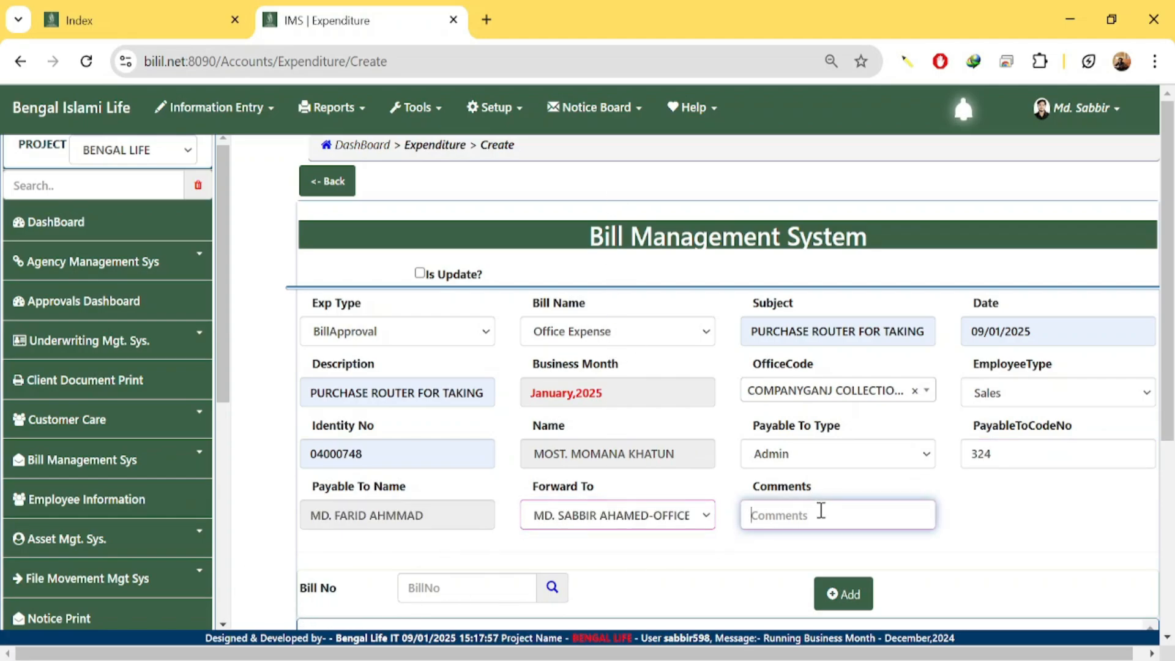
click(869, 328)
Change Subject and Description to read 'PURCHASE keyaboard FOR TAKING' instead of ROUTER.
scroll(630, 539, down, 2)
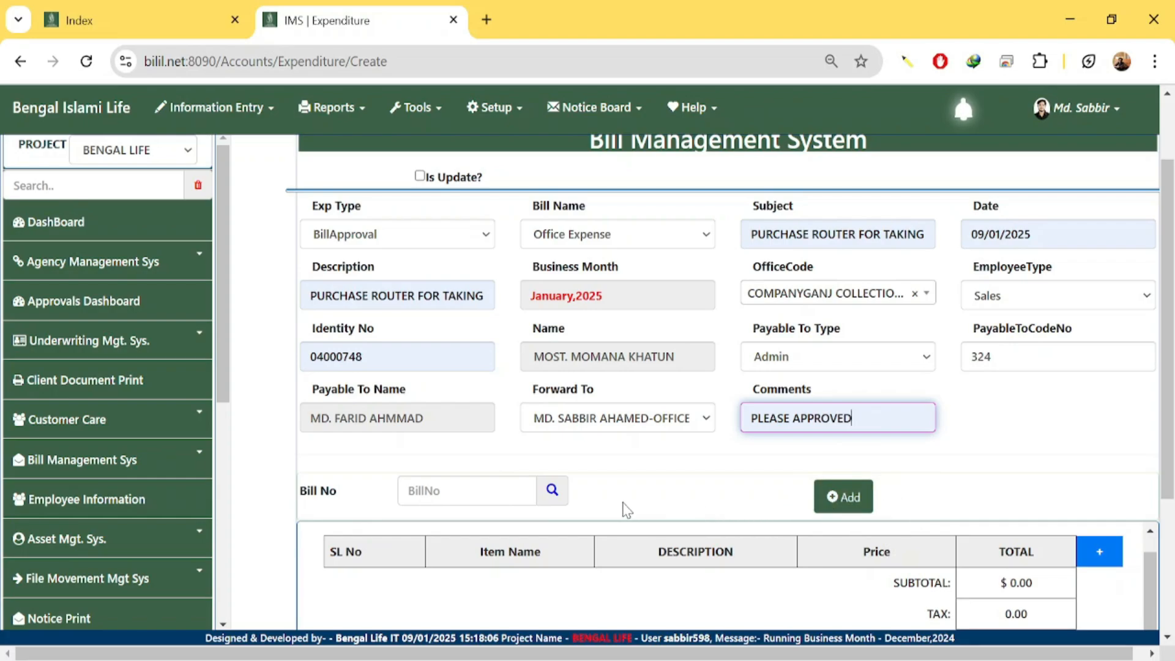
scroll(624, 505, up, 2)
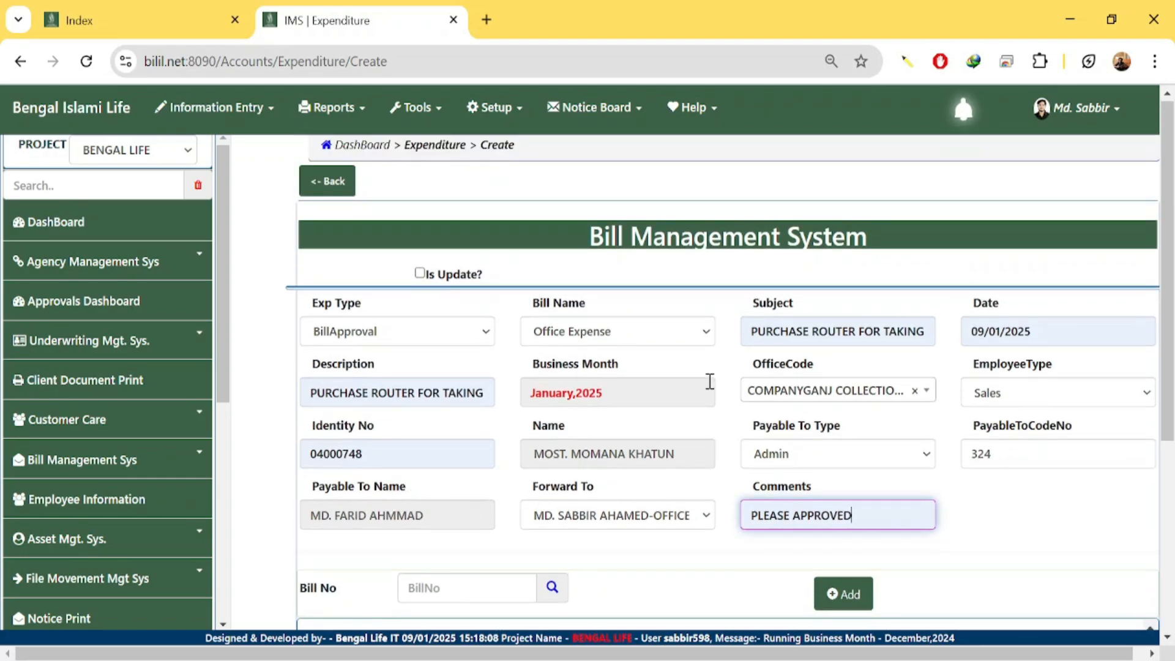
double_click(828, 331)
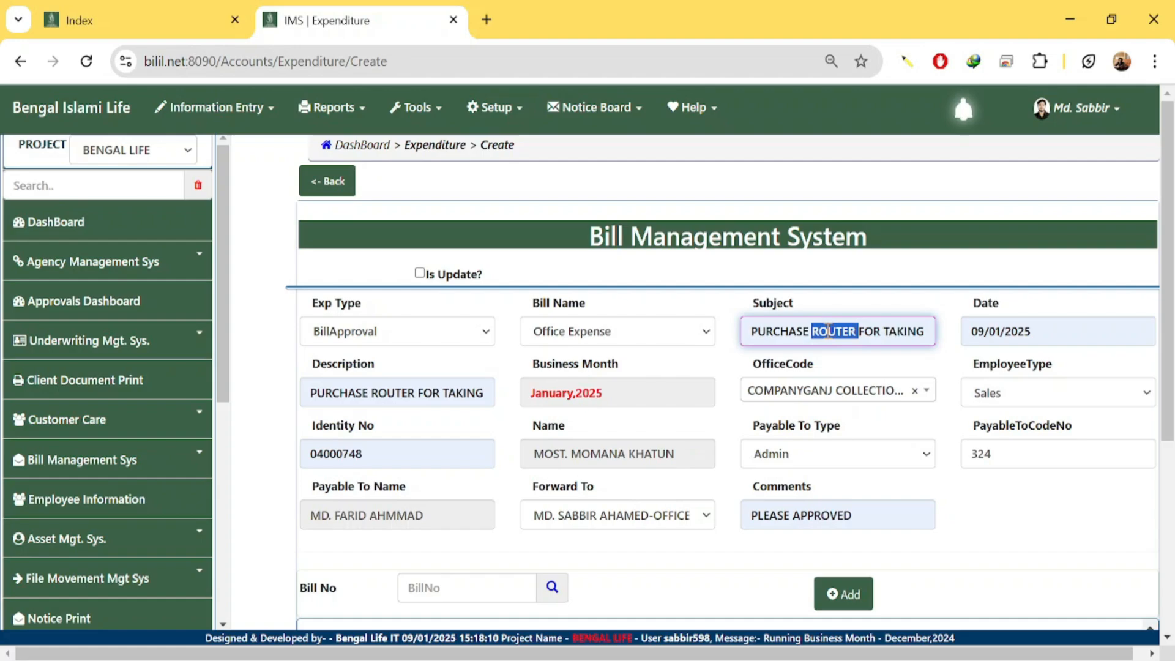
text(keyab)
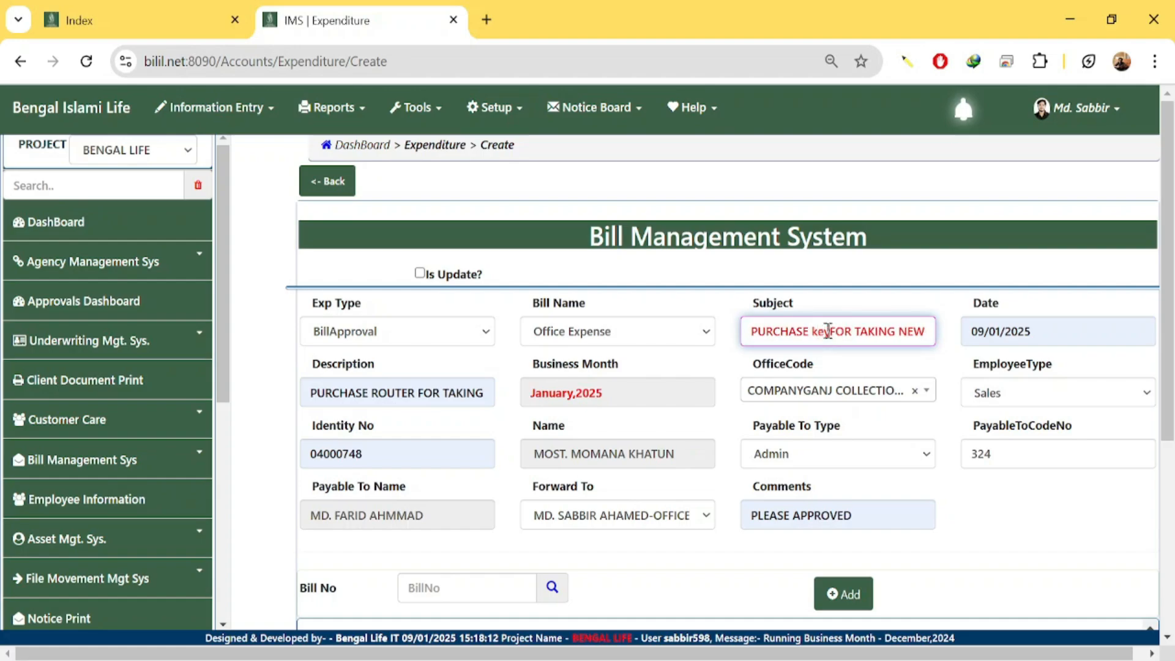
text(oard)
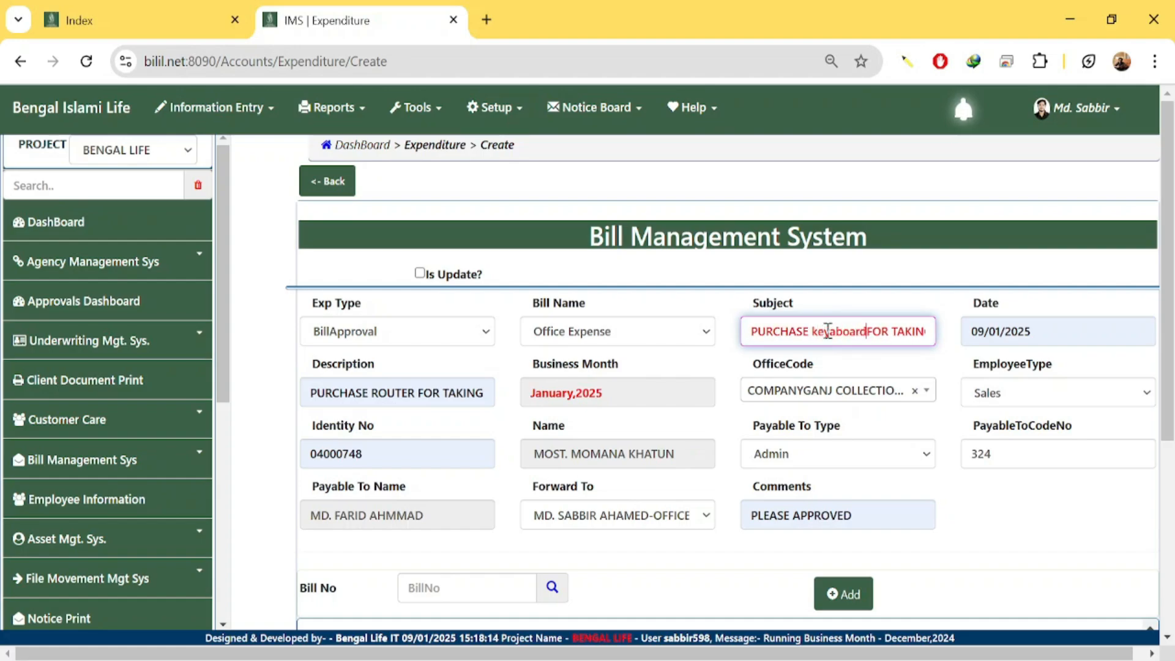
double_click(828, 331)
key(ctrl+c)
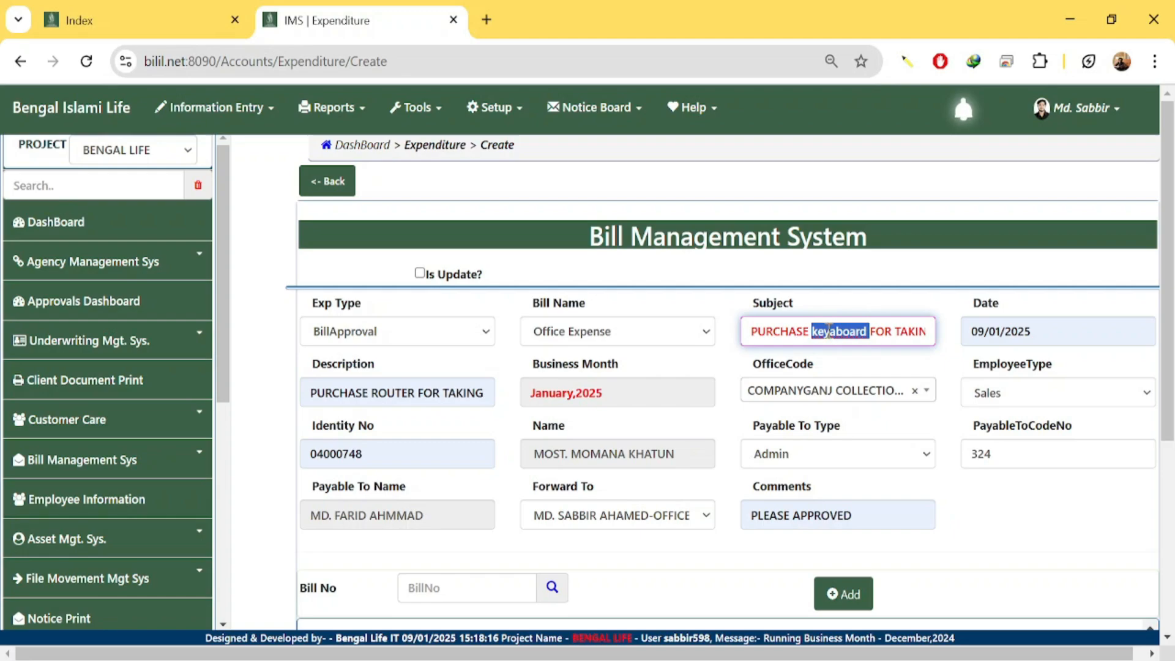
double_click(381, 393)
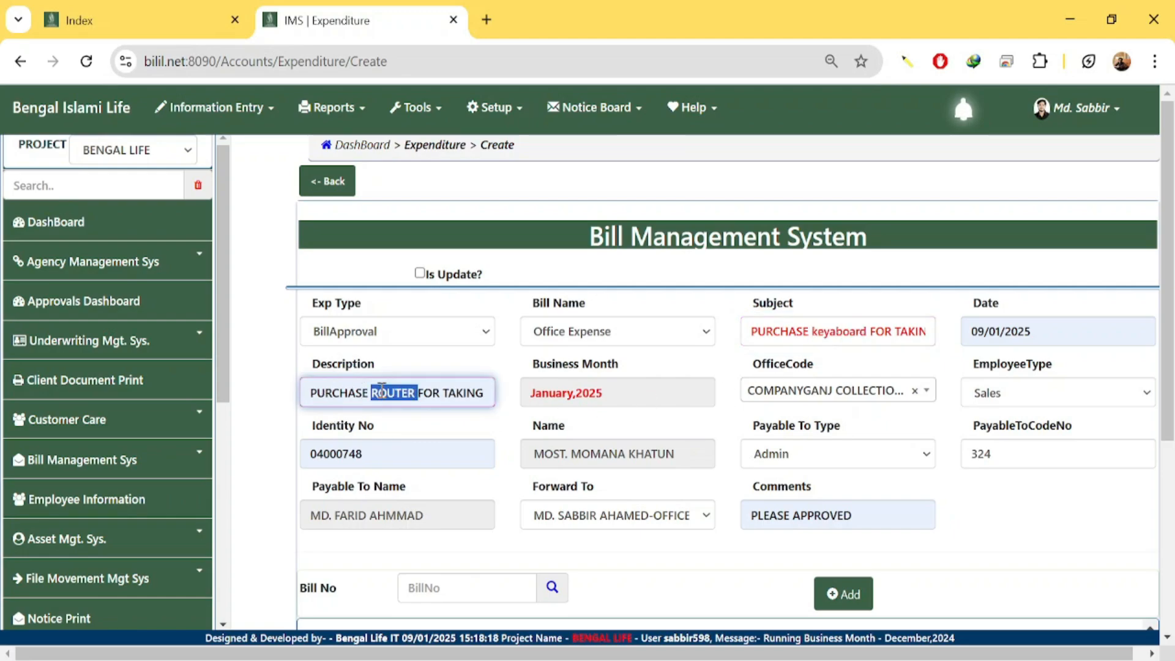
key(ctrl+v)
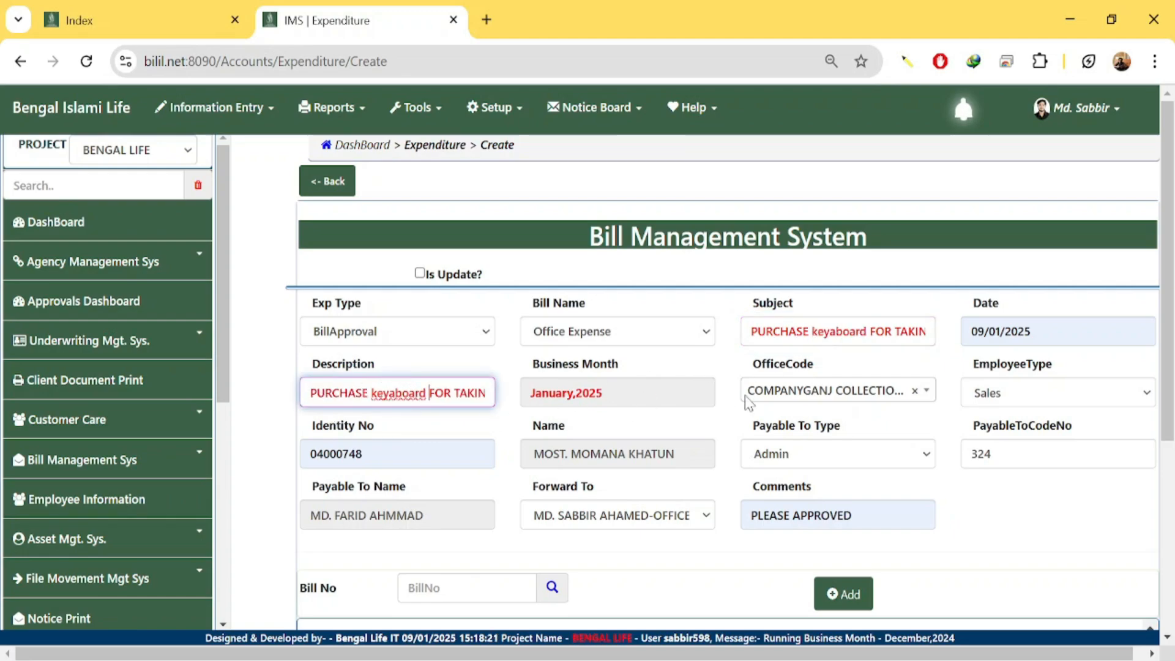
click(995, 506)
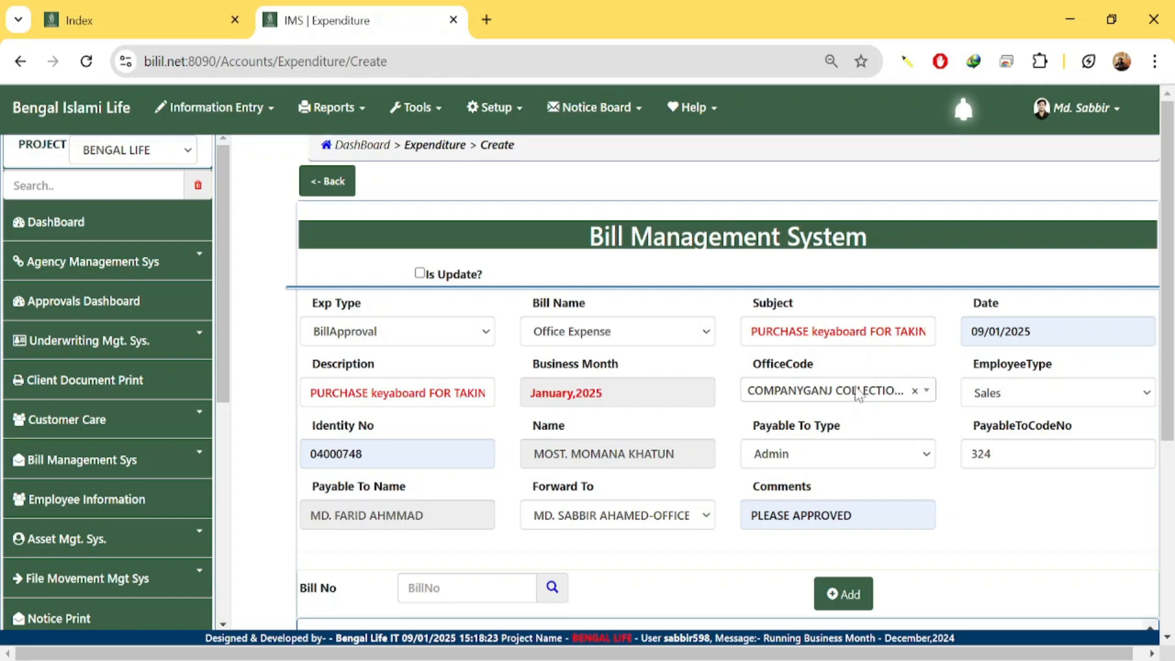
scroll(741, 459, down, 3)
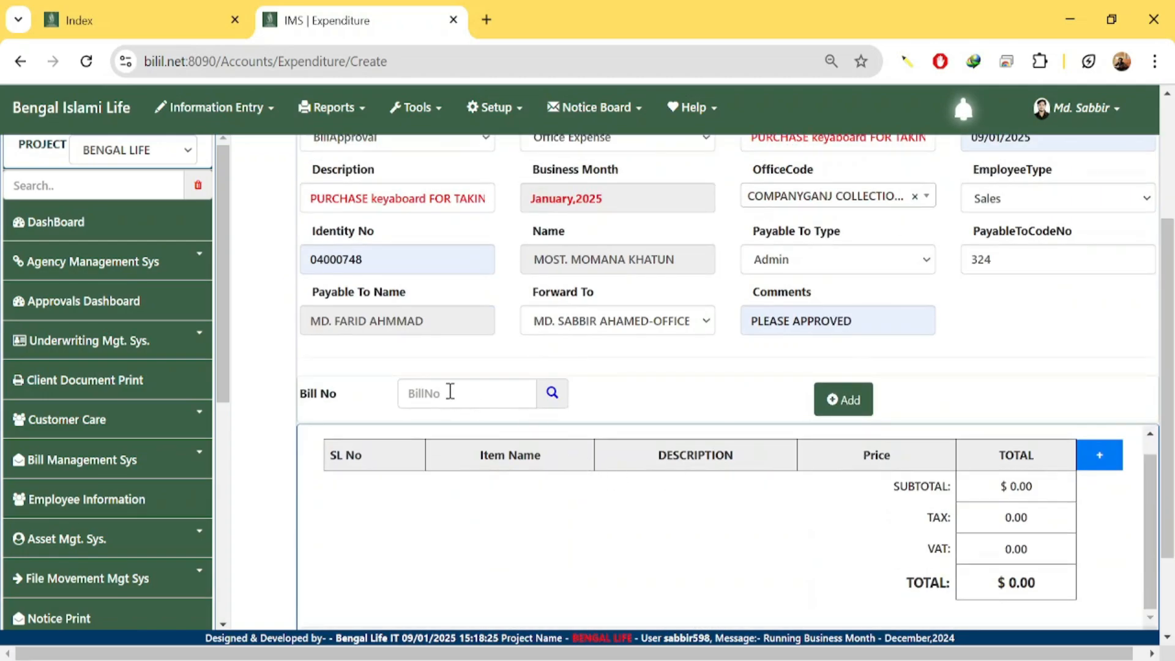
click(123, 25)
scroll(727, 328, up, 2)
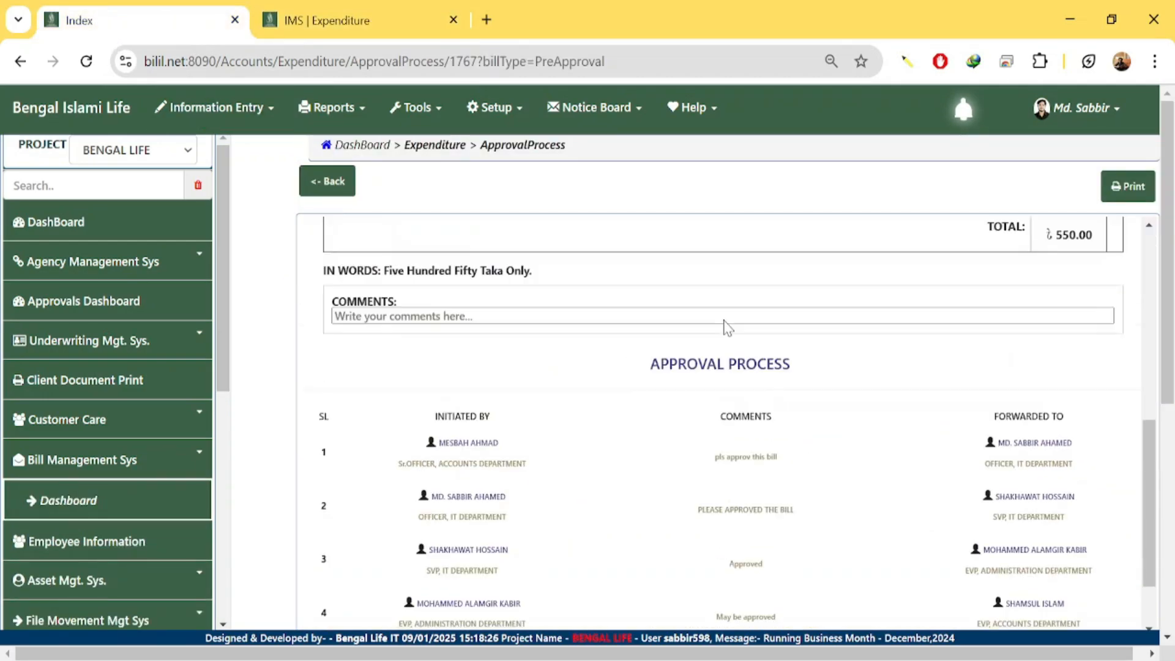
scroll(727, 327, up, 5)
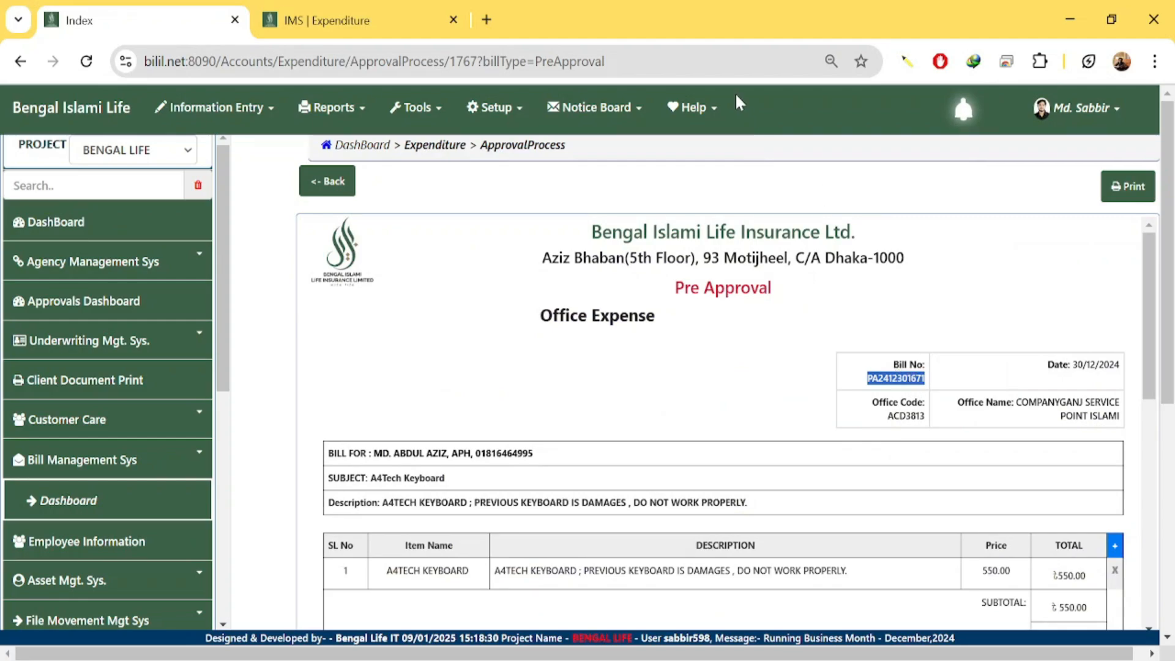
click(325, 19)
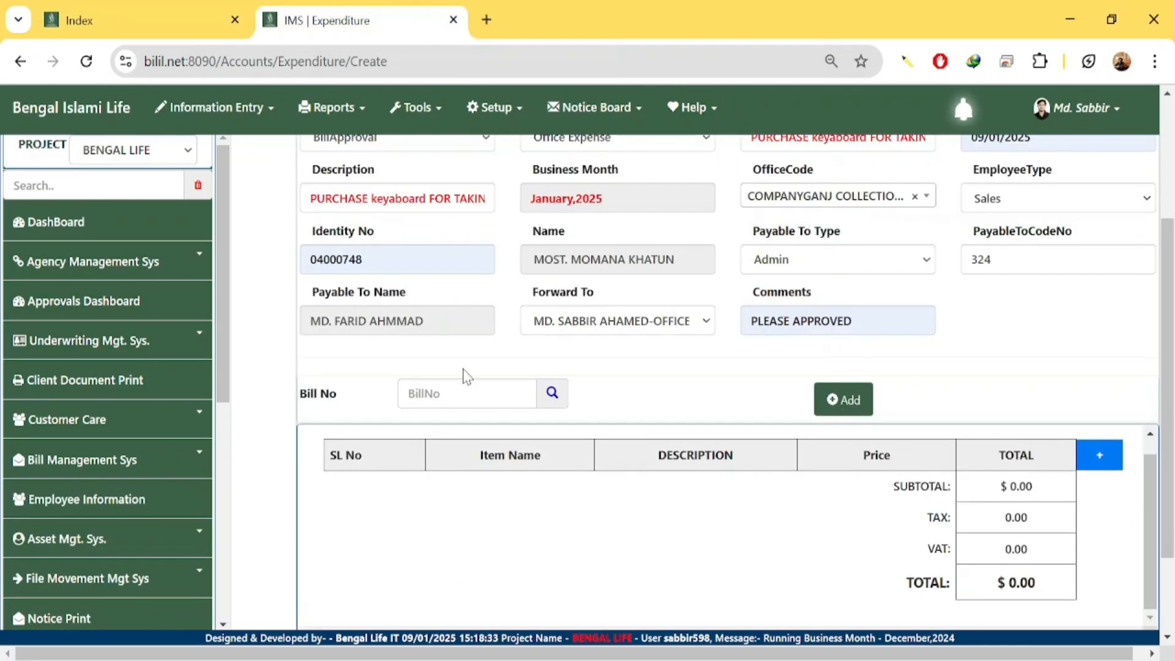
click(461, 395)
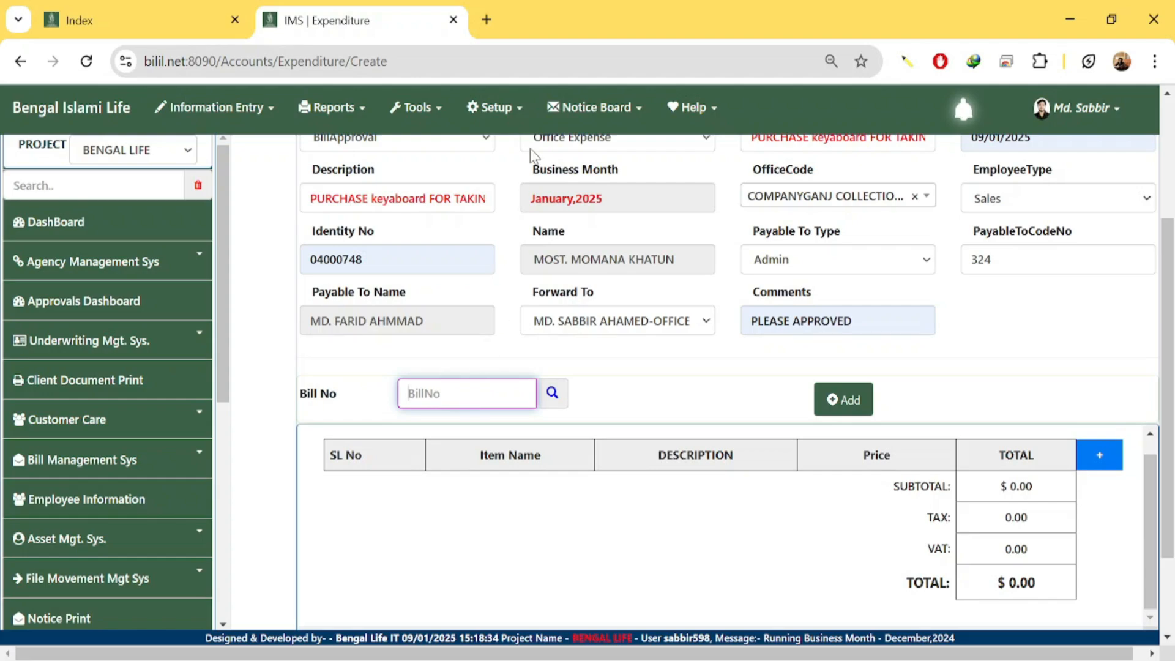
key(ctrl+v)
drag(400, 394, 537, 395)
click(664, 398)
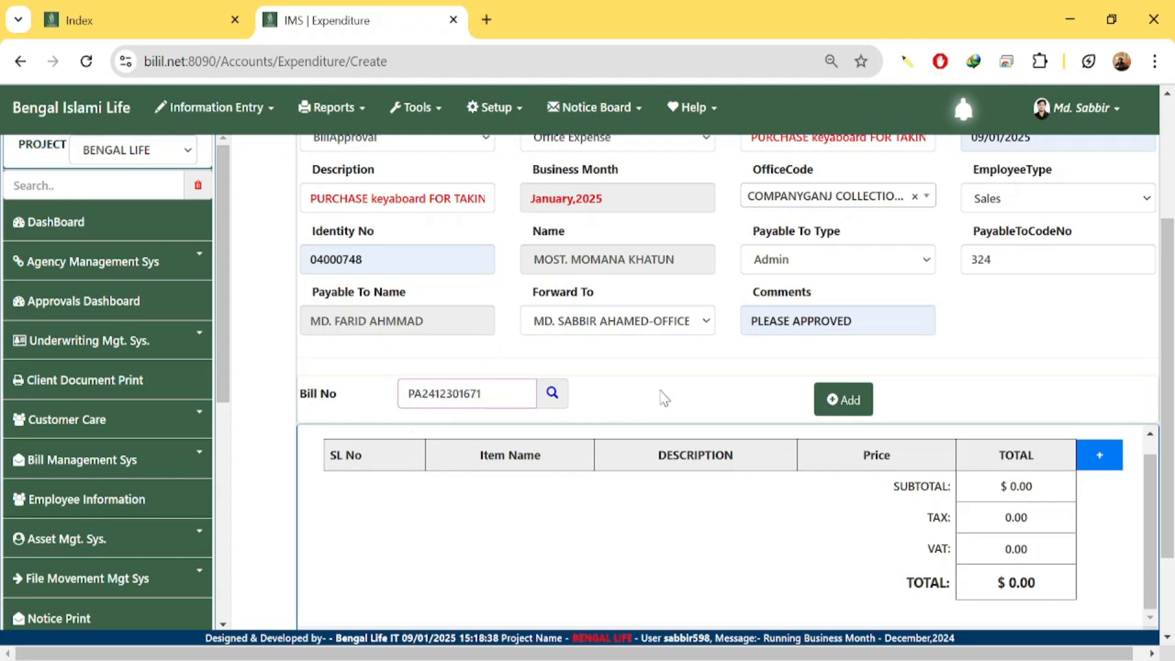
click(552, 394)
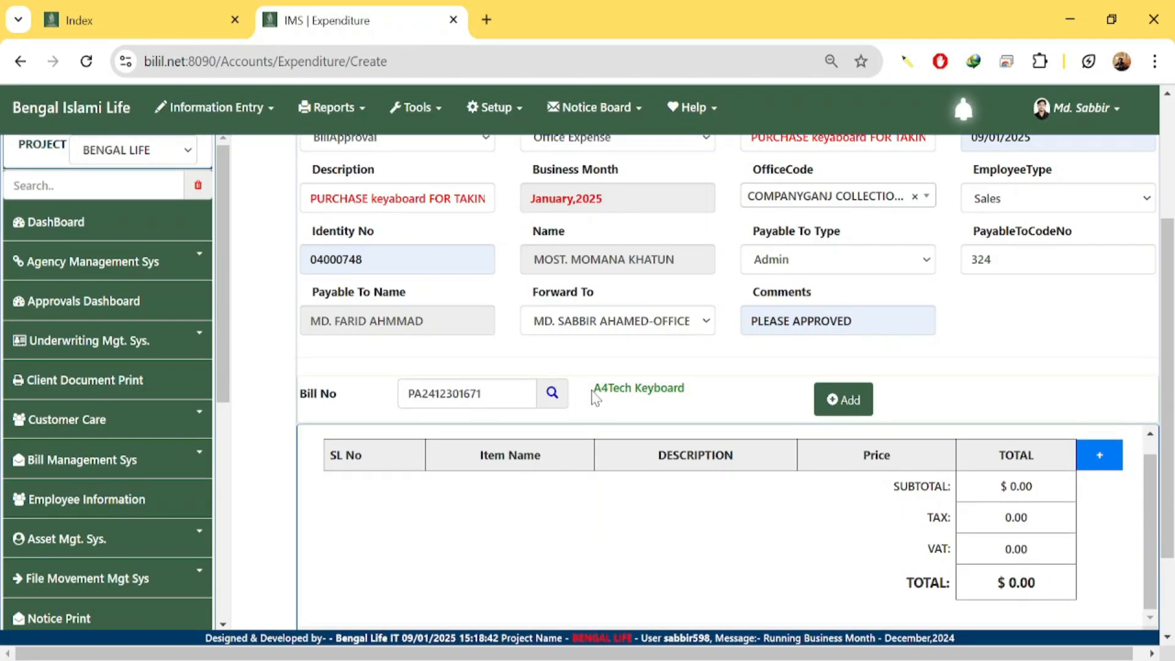
drag(593, 392, 692, 398)
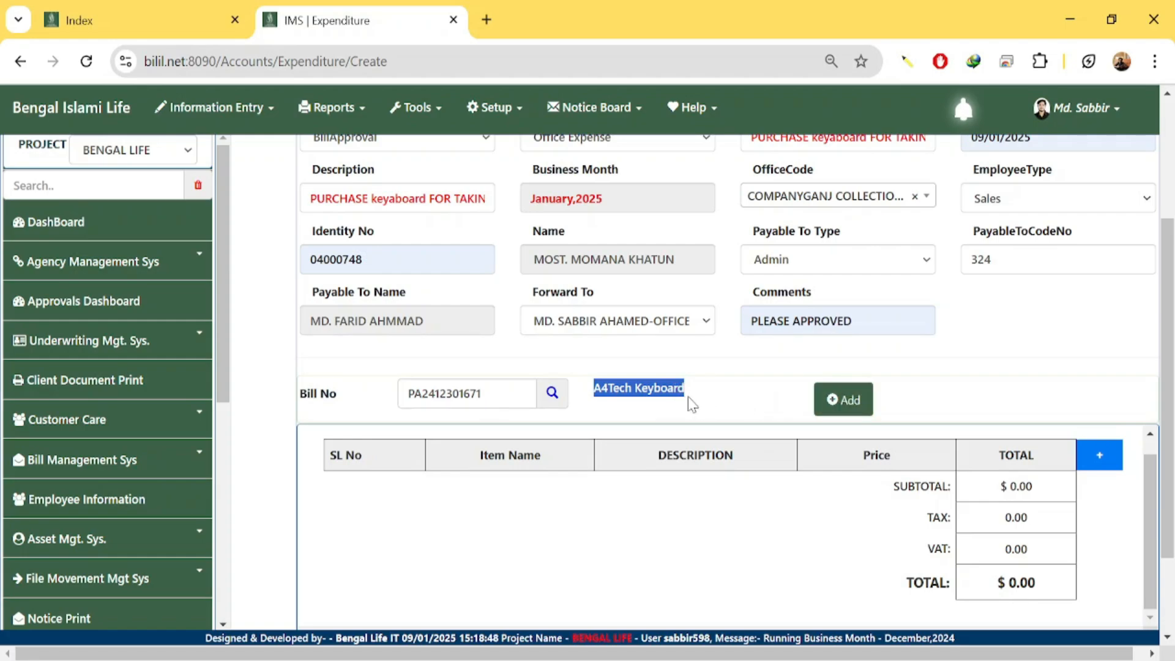
click(582, 400)
Add the A4TECH KEYBOARD row to the bill table and change its price to 600.
drag(644, 393, 724, 395)
click(723, 394)
click(847, 399)
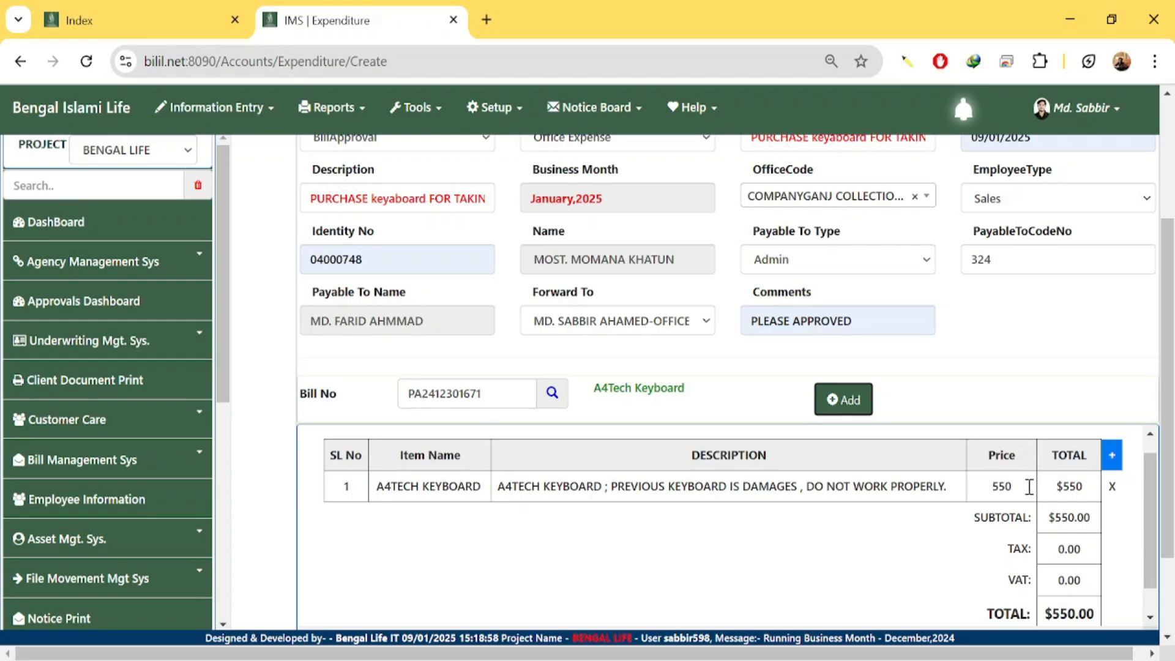
double_click(1016, 487)
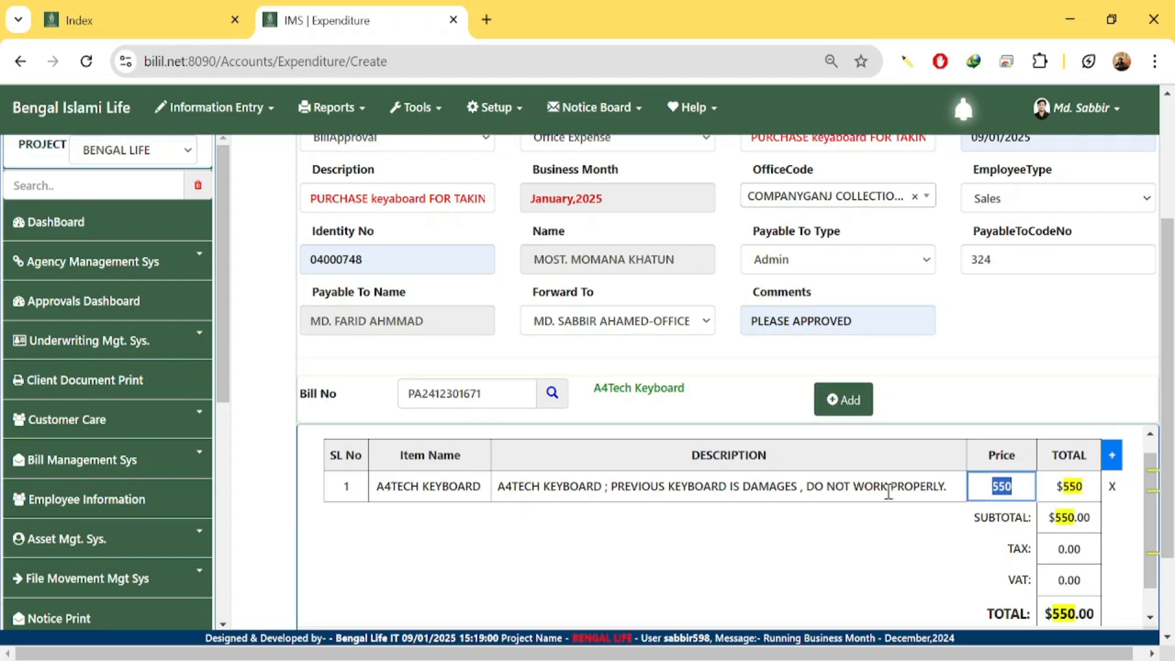
text(600)
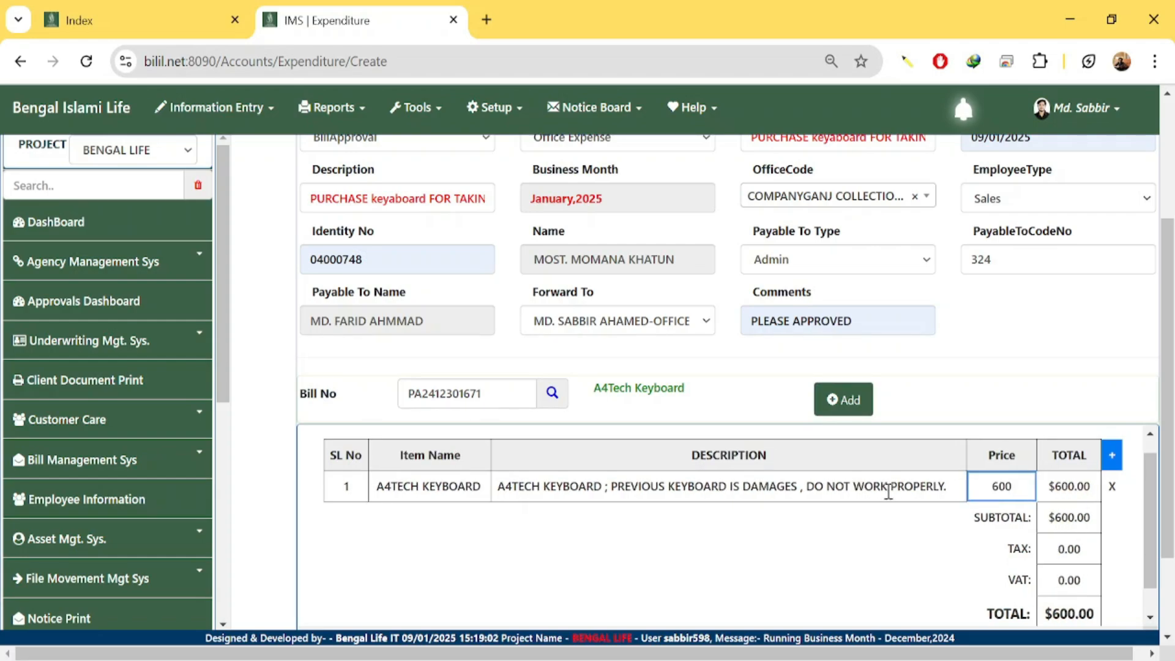
scroll(986, 514, down, 4)
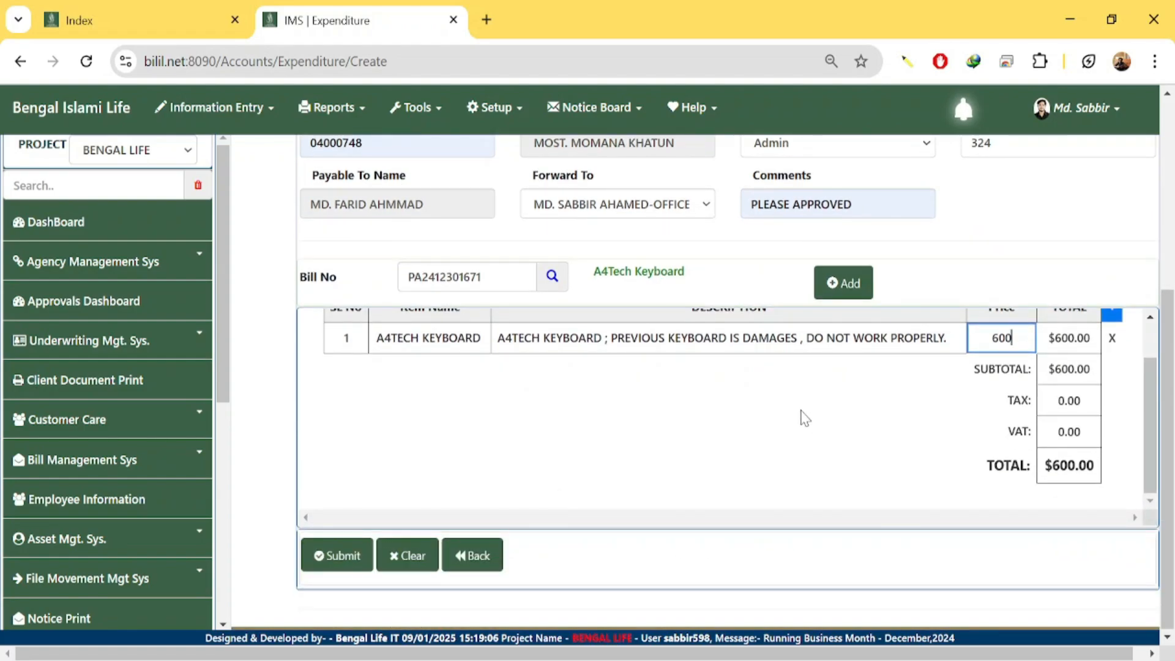
scroll(802, 415, up, 1)
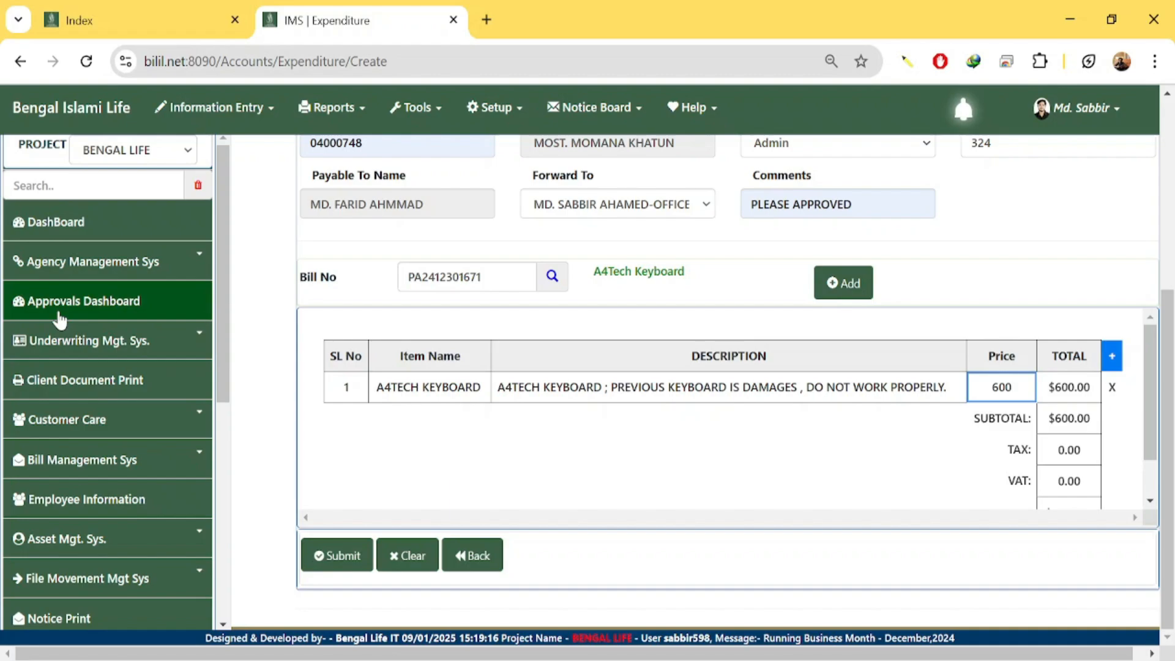
Use the bill form's reset button, then go to the Approvals Dashboard from the sidebar.
click(406, 555)
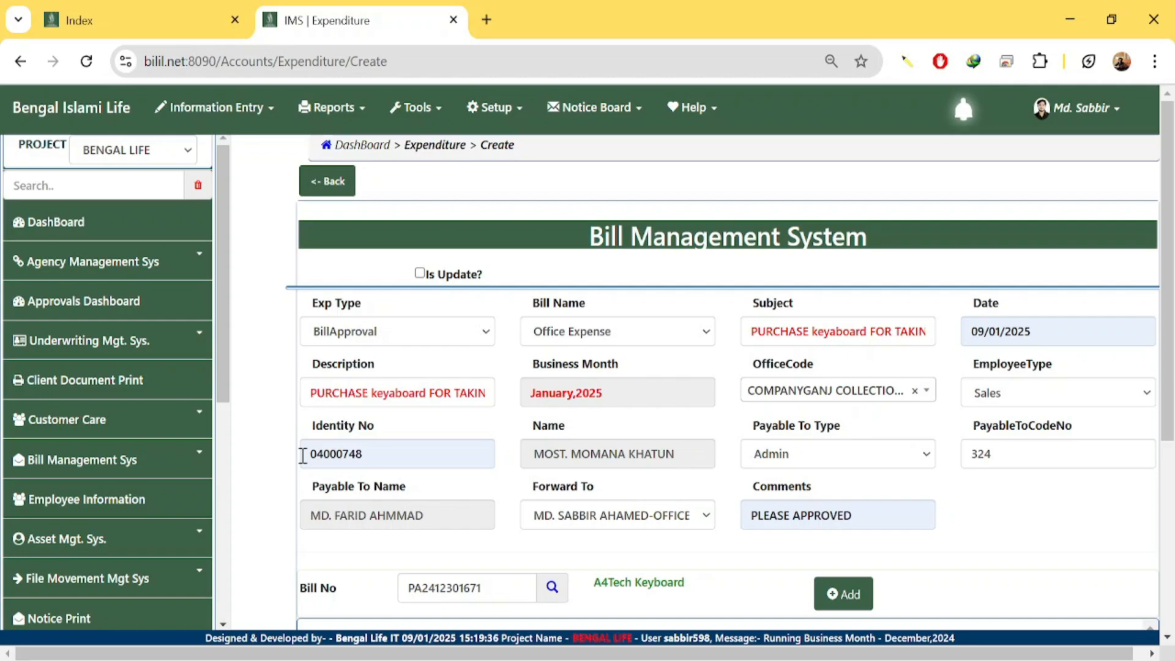
scroll(343, 447, down, 5)
scroll(429, 465, down, 1)
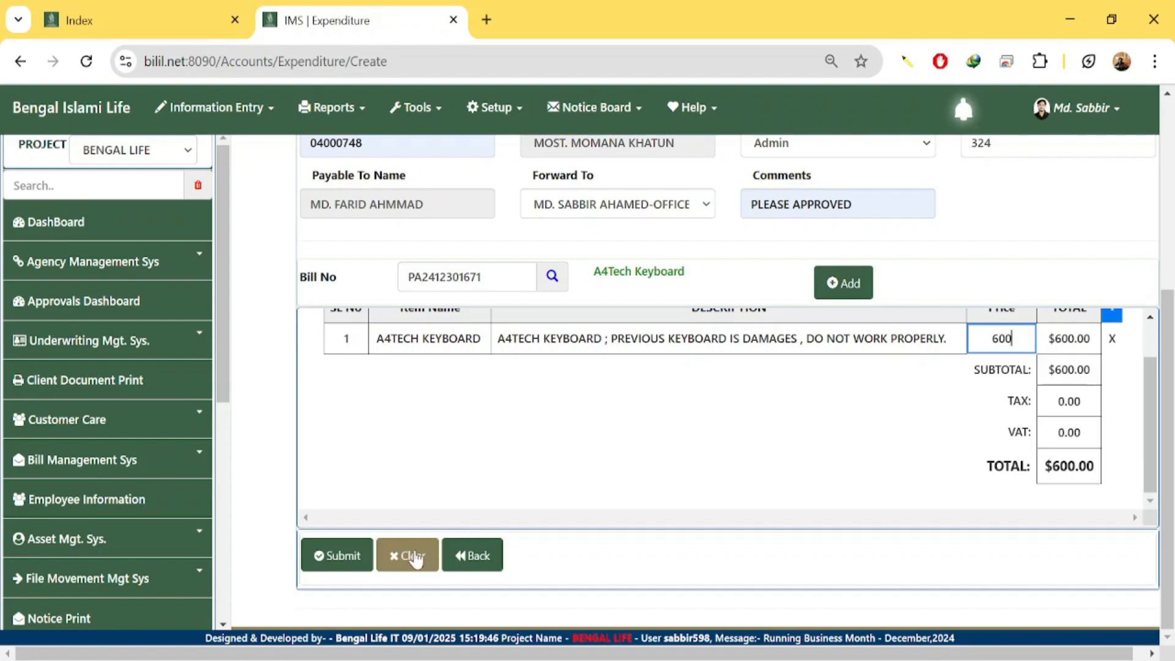
click(20, 314)
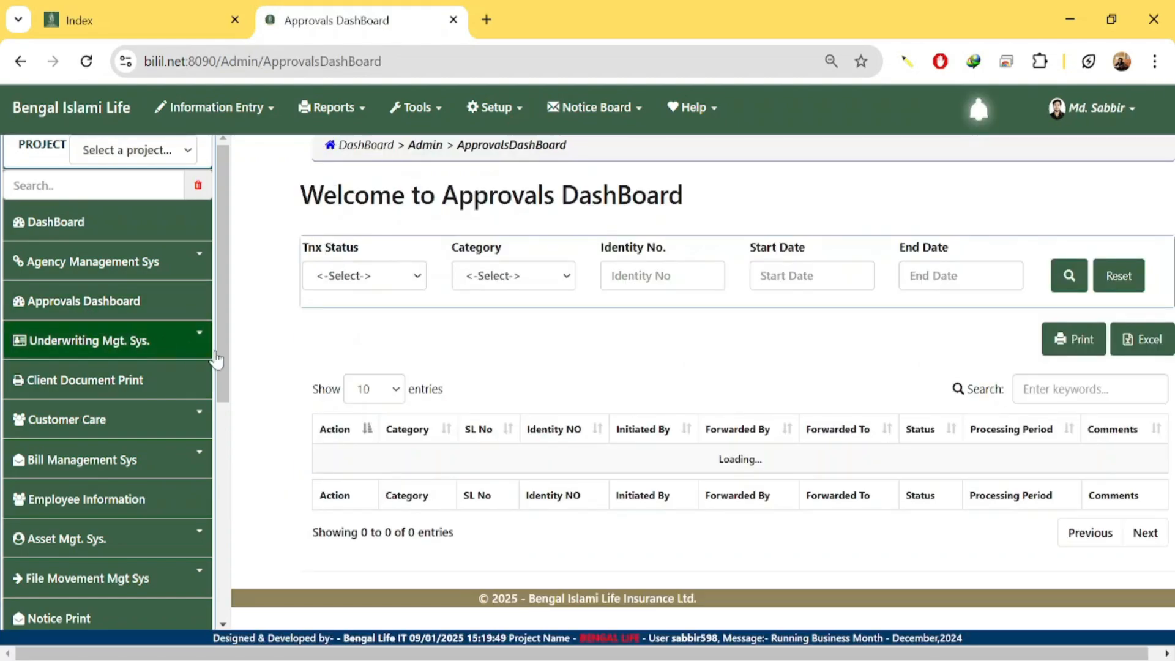